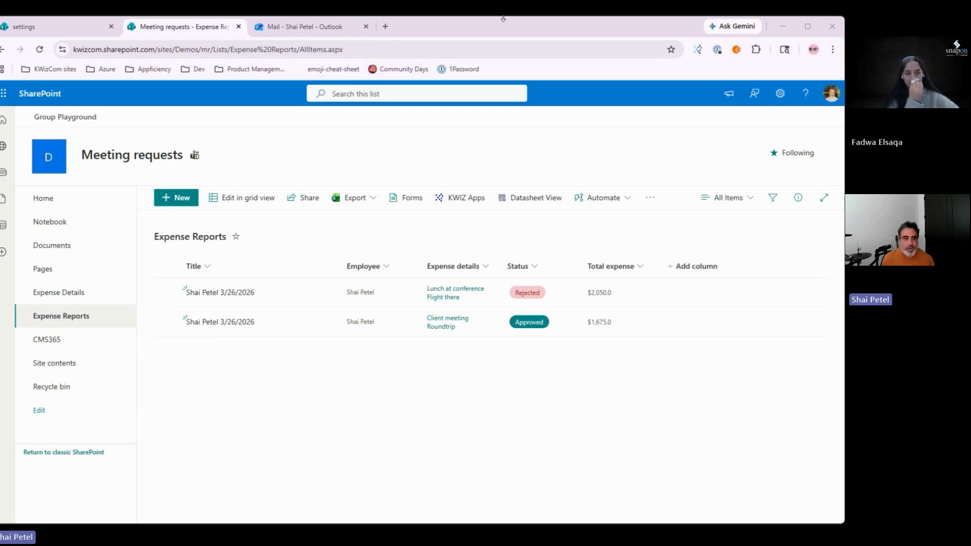
Step: Load the pasted CMS365 demo-script page in a new tab, then close it
left_click(385, 27)
type("https://kwizcom.sharepoint.com/sites/Demos/mr/SitePages/cms365.aspx#/link/2/demo-script")
key("Return")
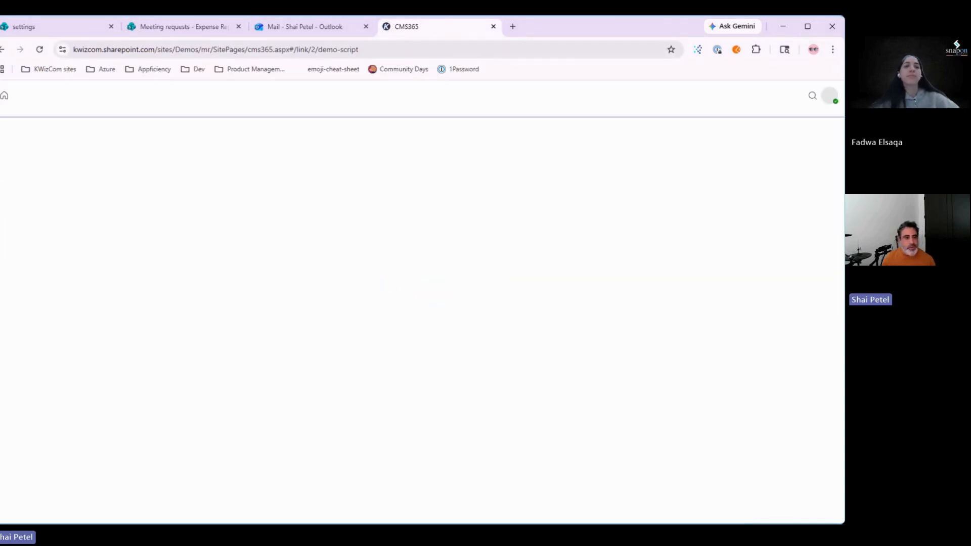
left_click(493, 26)
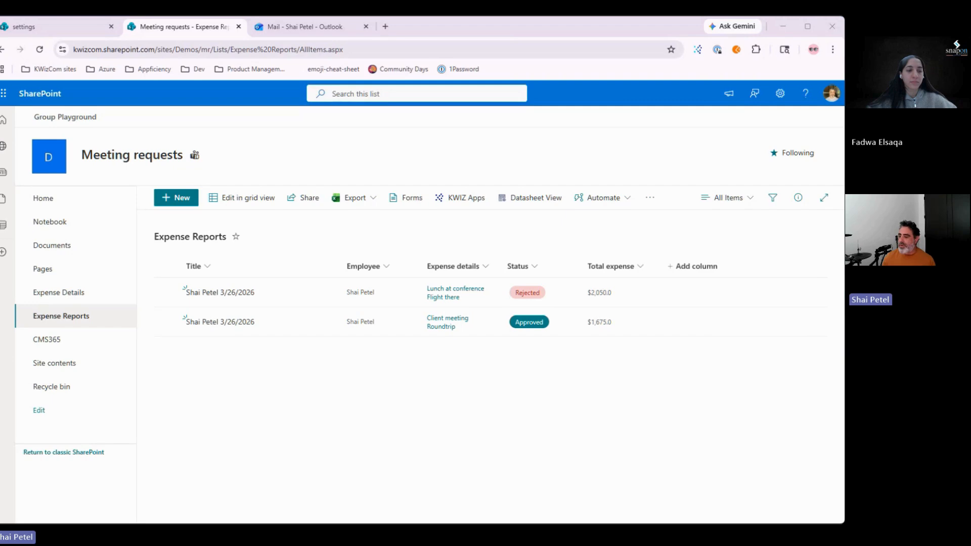
Step: Load the Product Guide's 'Showcasing a Basic Approval Workflow' article in a new tab
left_click(385, 26)
type("https://collaboration.docs.snapon-software.com/link/648/kb-forms-features-activities-and-workflows-showcasing-a-basic-approval-workflow")
key("Return")
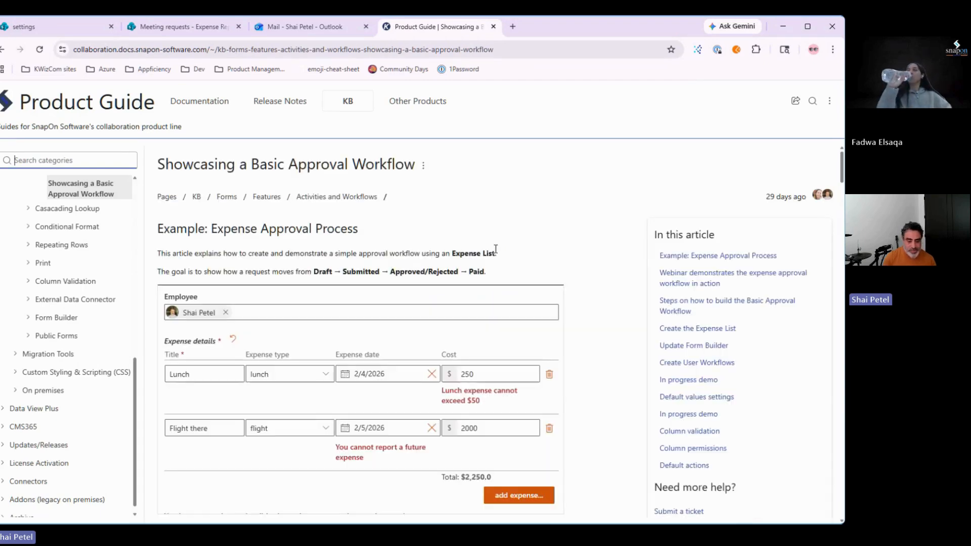
Step: Read through the basic approval workflow article, then close its tab
scroll(495, 249, "down", 15)
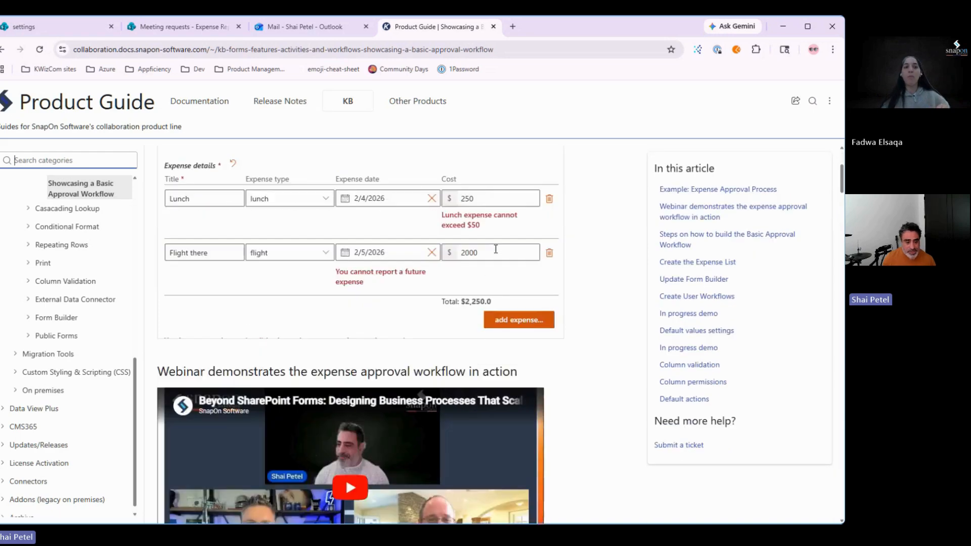
scroll(265, 301, "down", 12)
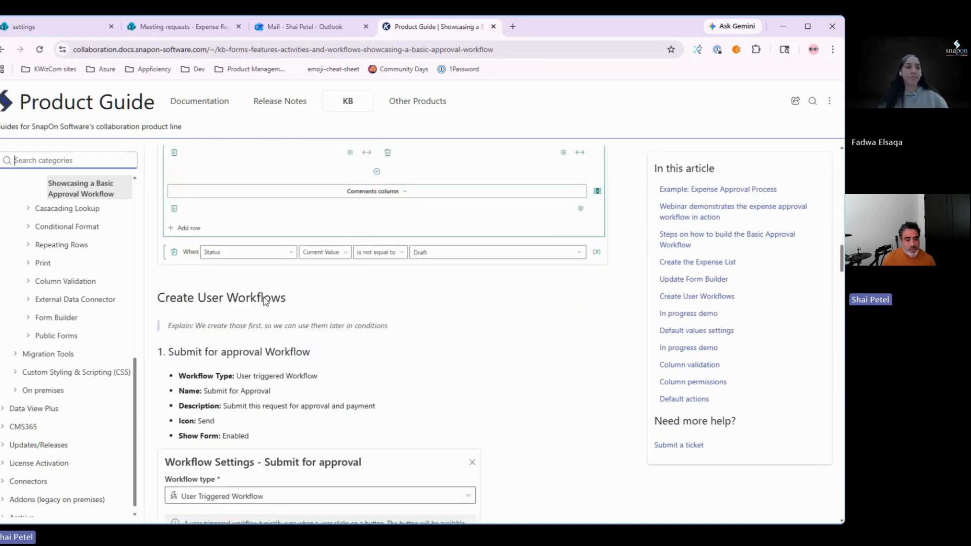
scroll(265, 302, "down", 2)
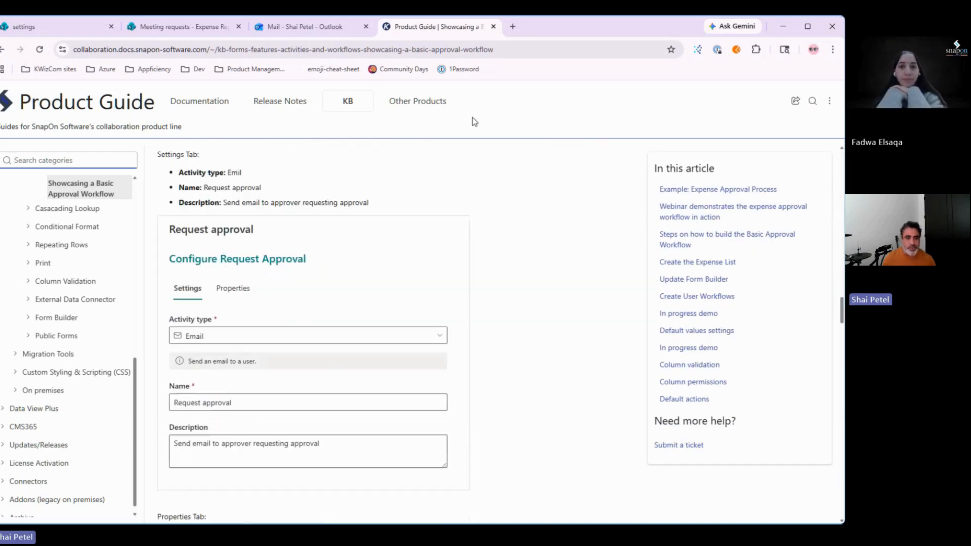
left_click(493, 27)
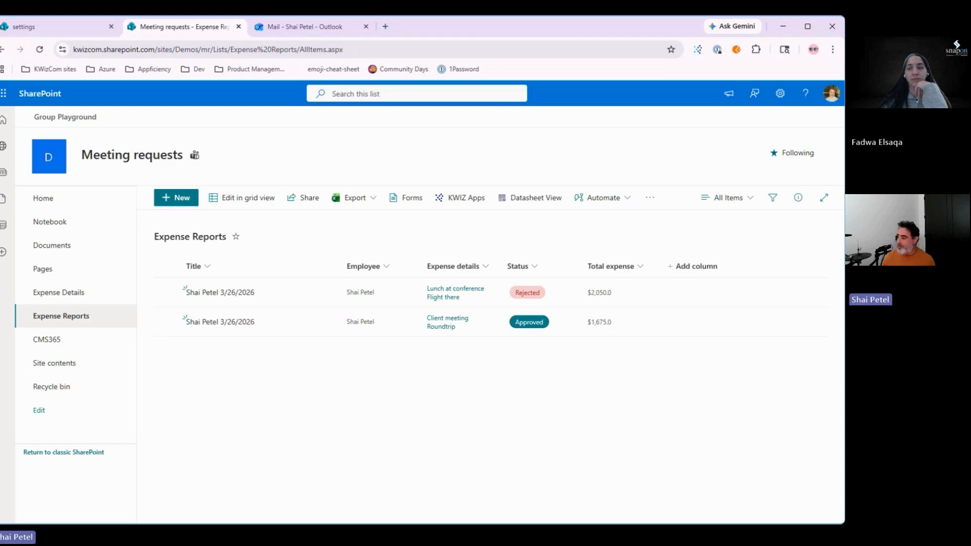
Step: Start a new Expense Reports item from the list toolbar
left_click(398, 394)
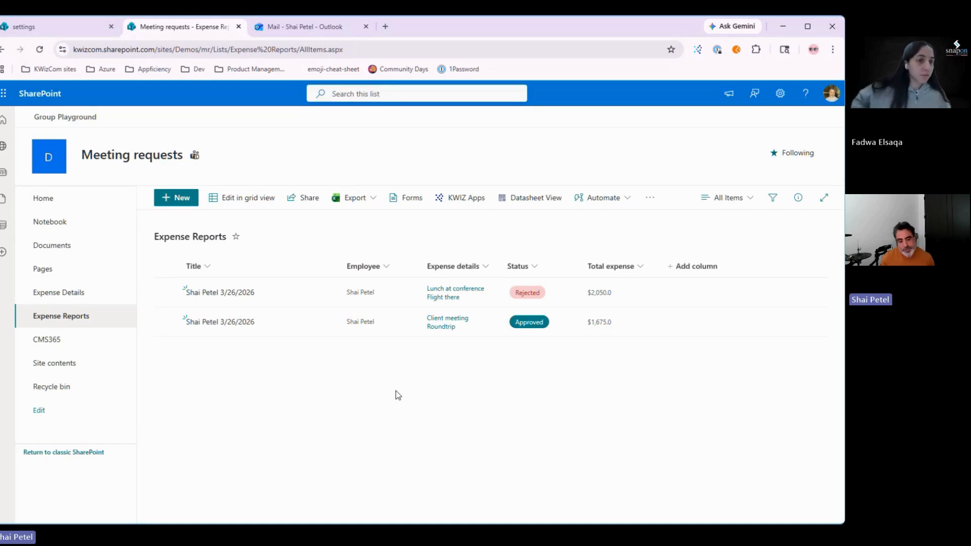
left_click(182, 196)
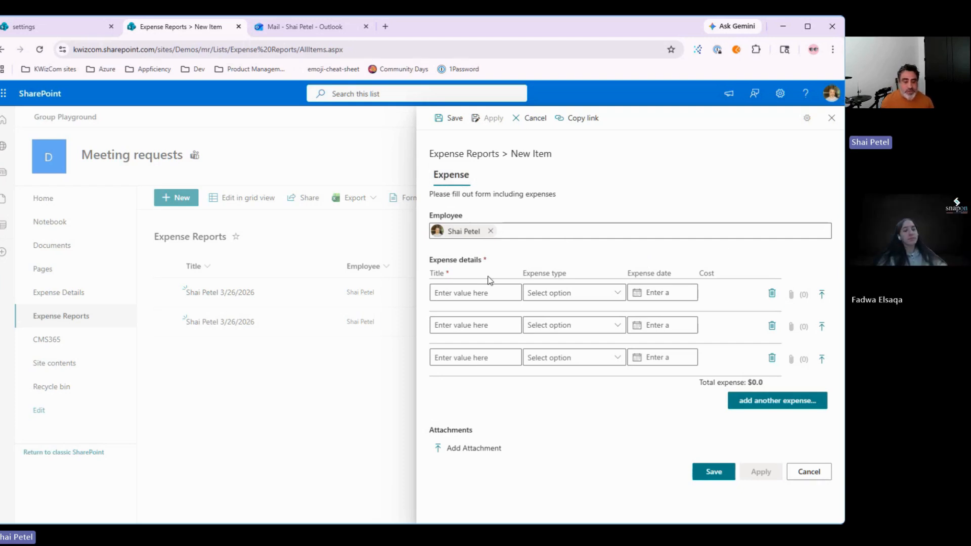
Step: Fill the first expense row: 'Lunch with client', type lunch, 3/25/2026, cost 250
left_click(469, 293)
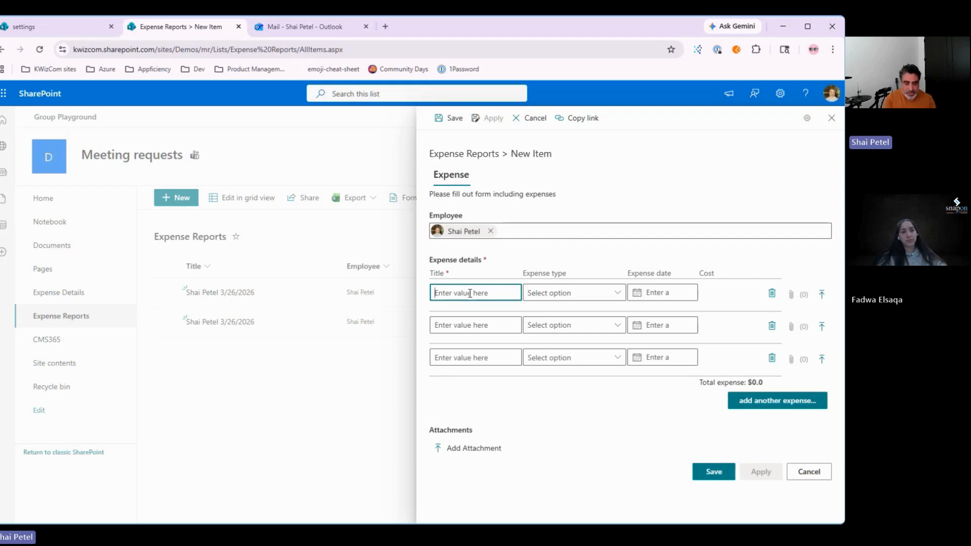
type("Lunch w")
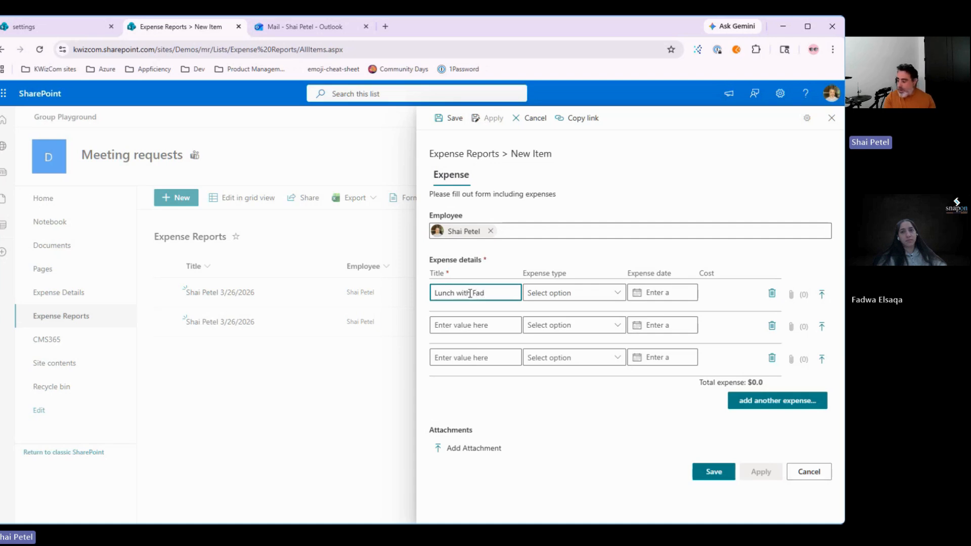
type("ith Fad")
key("BackSpace")
key("BackSpace")
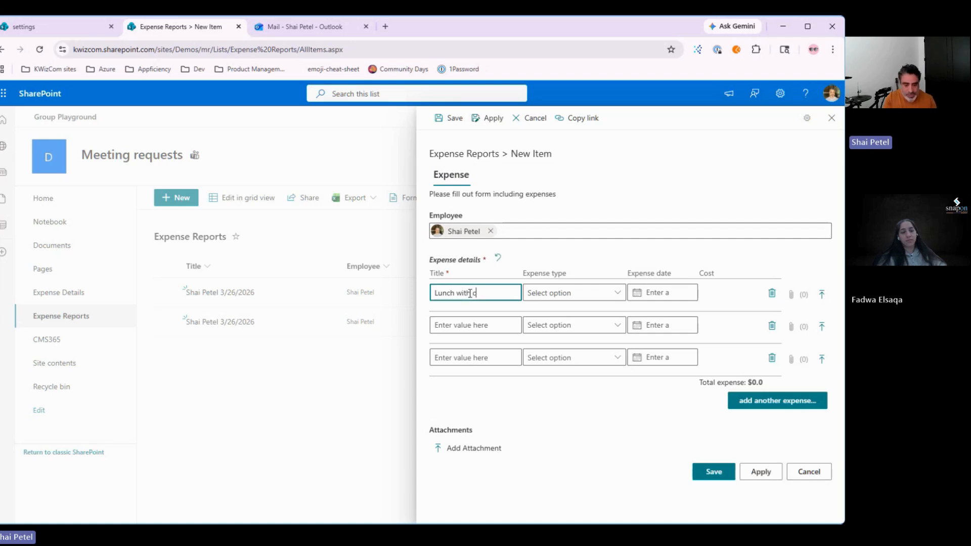
type("lient")
key("Tab")
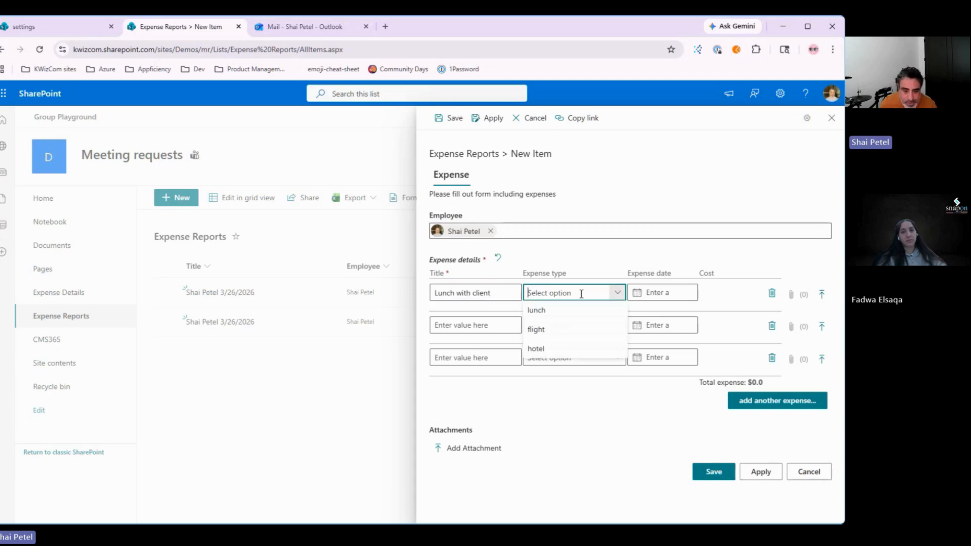
type("lunch")
left_click(629, 293)
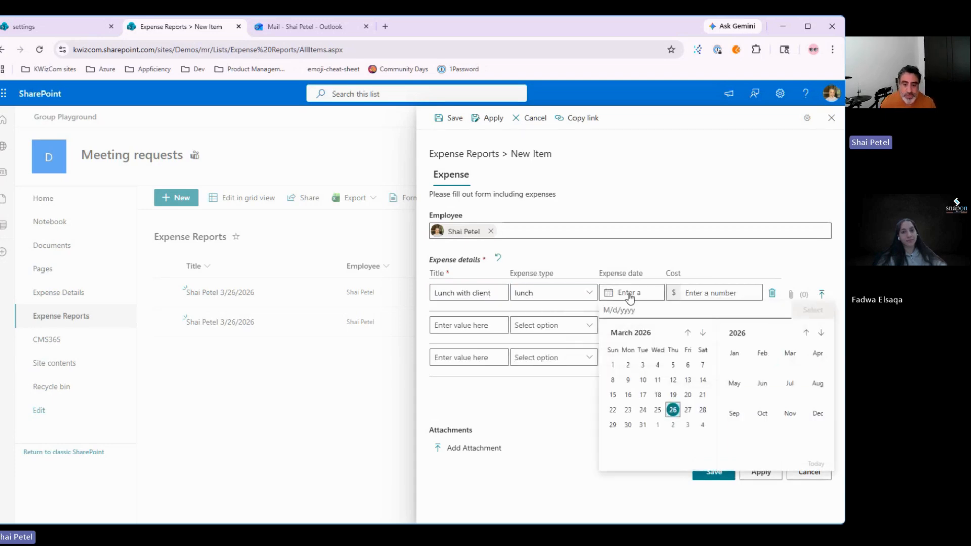
left_click(657, 410)
left_click(697, 292)
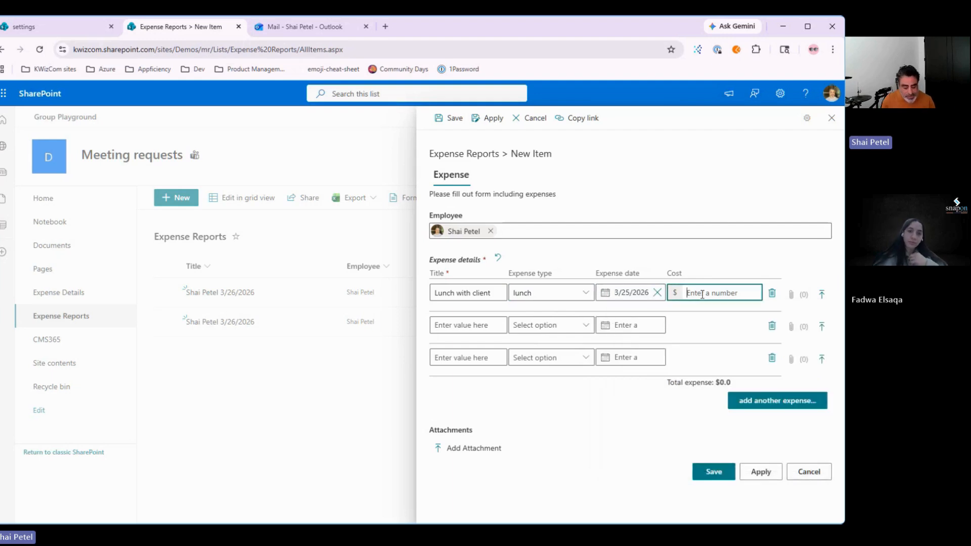
type("250")
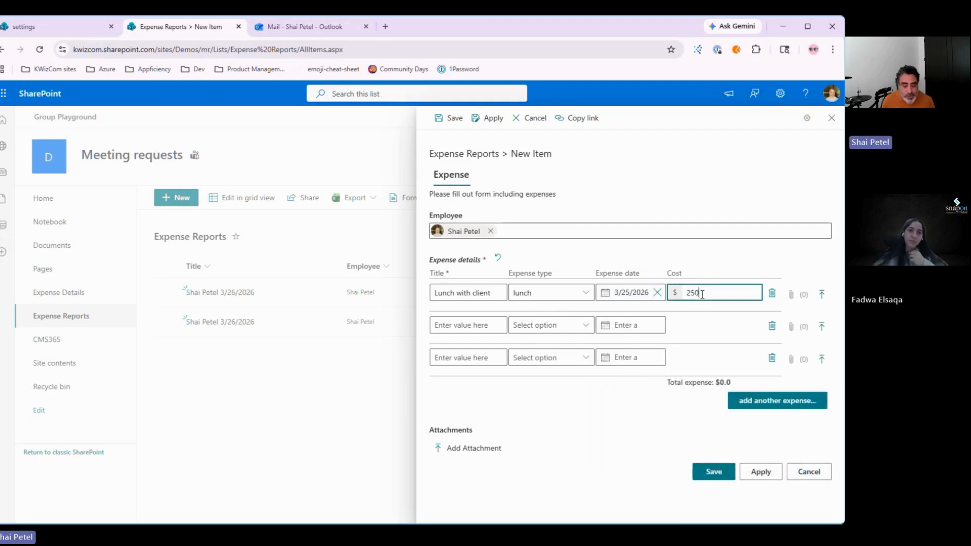
Step: Fill the second expense row: 'Roudtrip flight', type flight, cost 1350, dated 3/27/2026
left_click(465, 324)
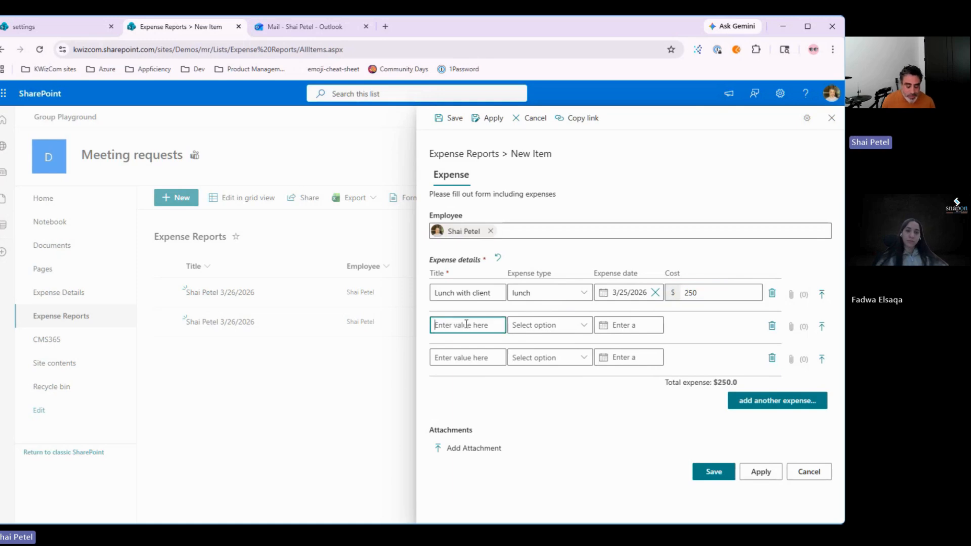
type("Flight")
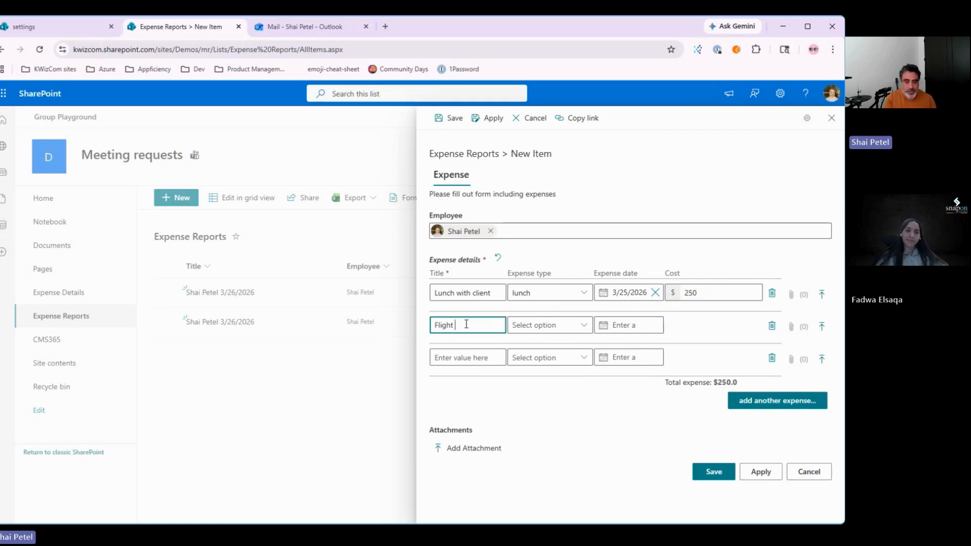
key("ctrl+a")
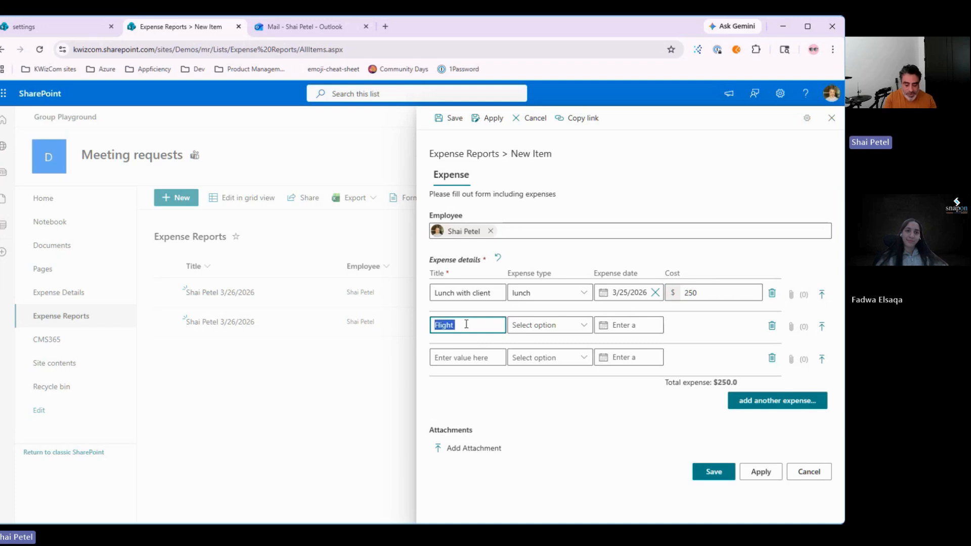
type("Roudtrip fli")
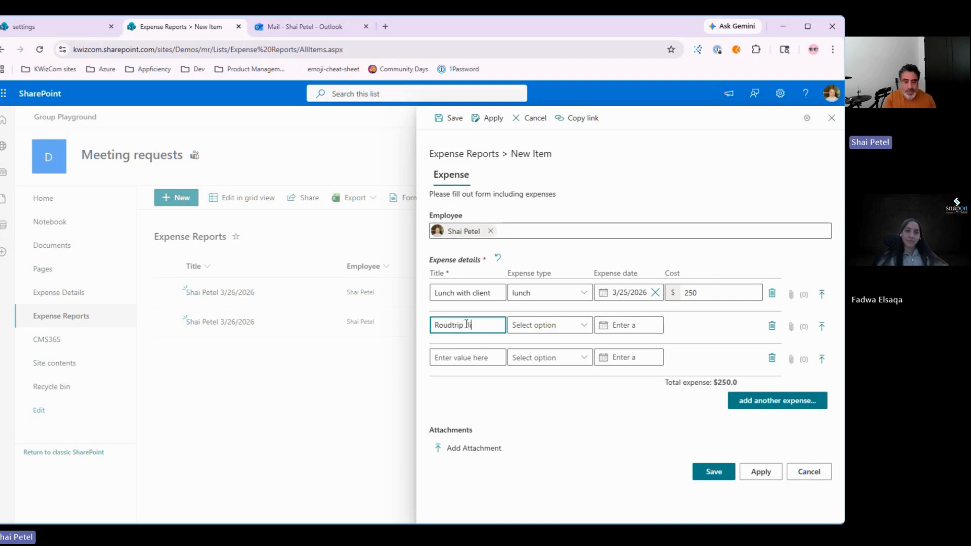
type("ght")
left_click(546, 324)
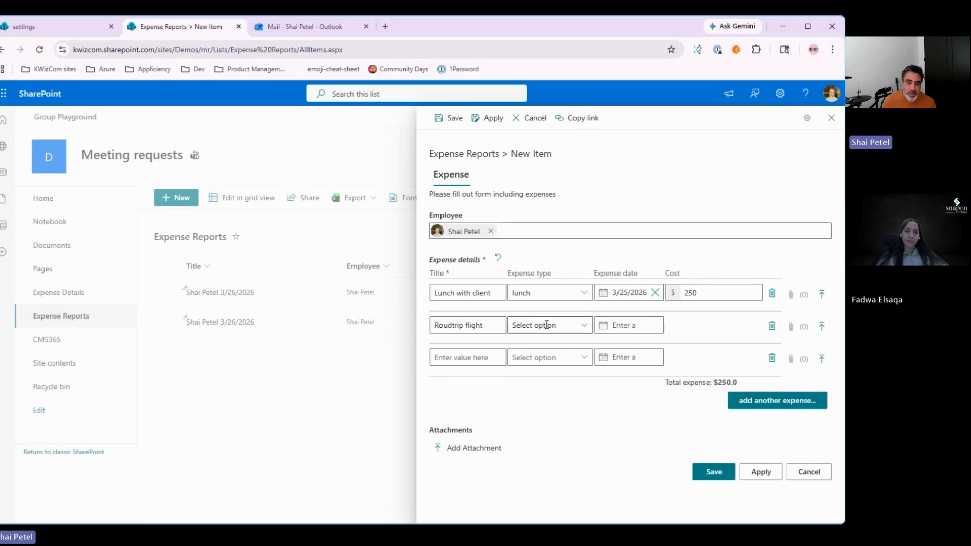
left_click(523, 362)
left_click(704, 326)
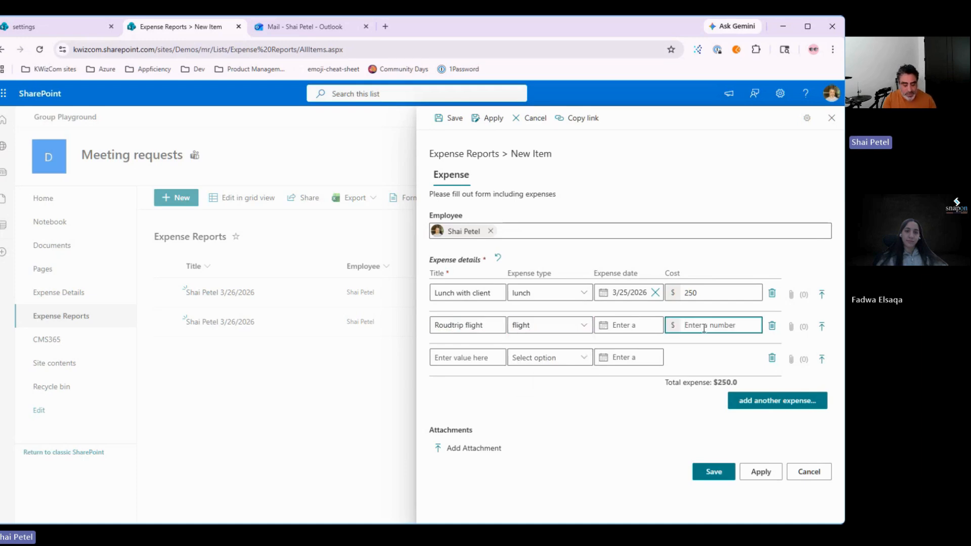
type("1350")
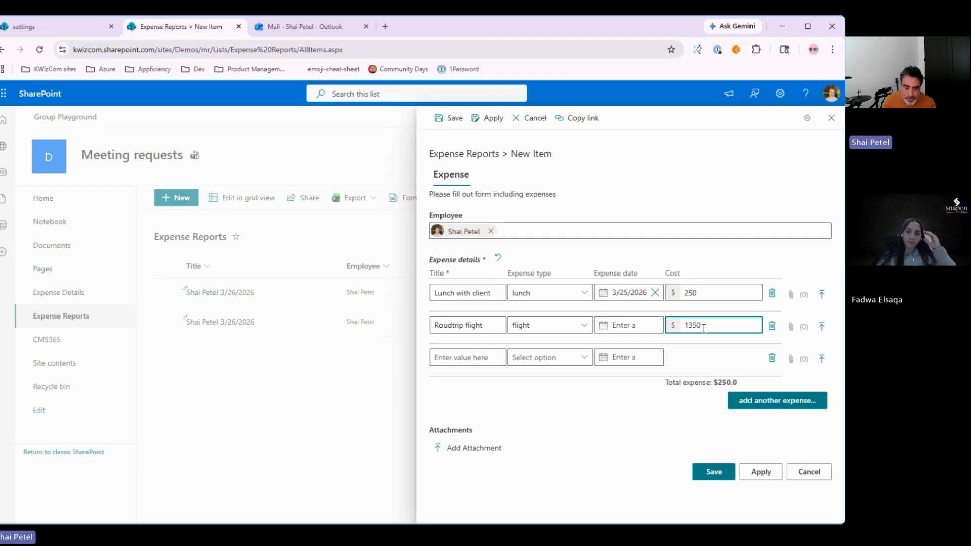
left_click(639, 329)
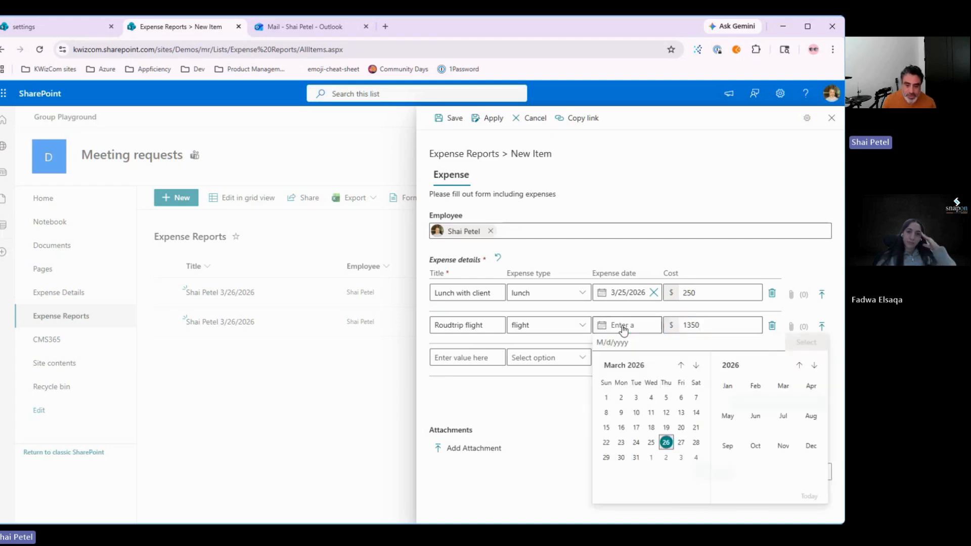
left_click(679, 442)
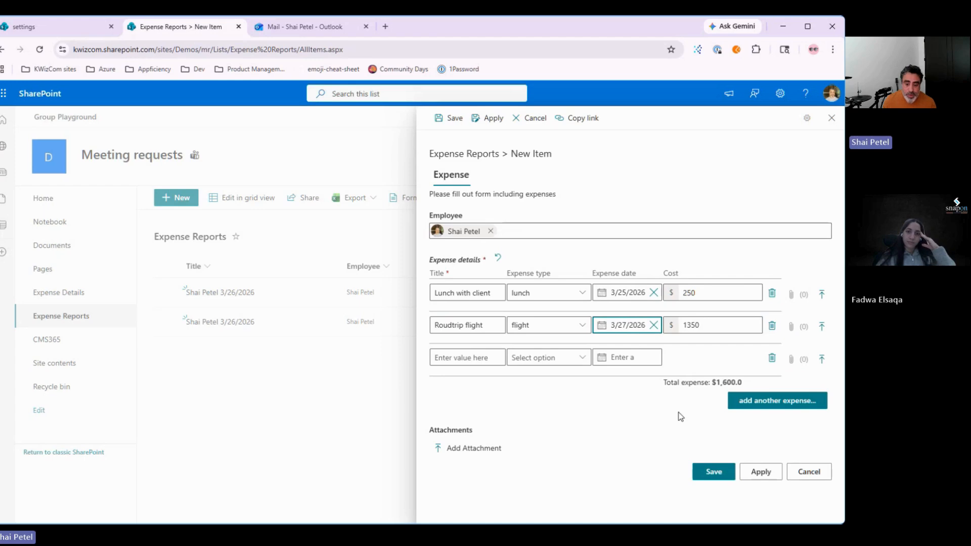
Step: Save the report, triggering the $50 lunch limit and future-expense validation errors
left_click(712, 473)
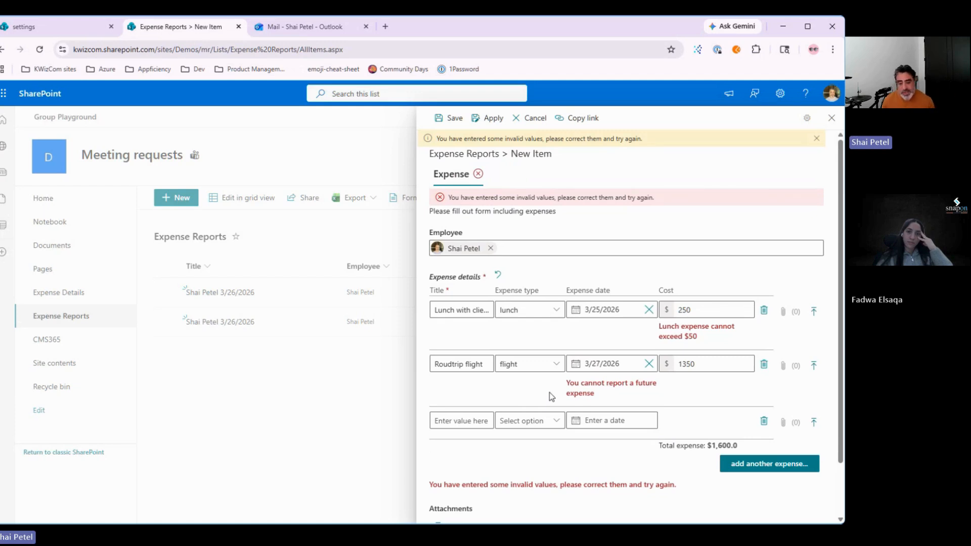
left_click_drag(662, 327, 694, 328)
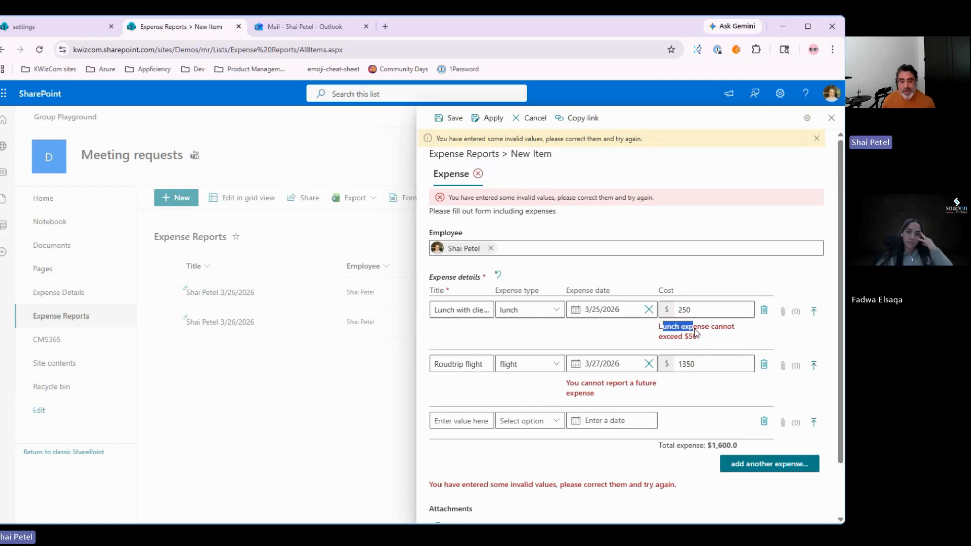
left_click(734, 339)
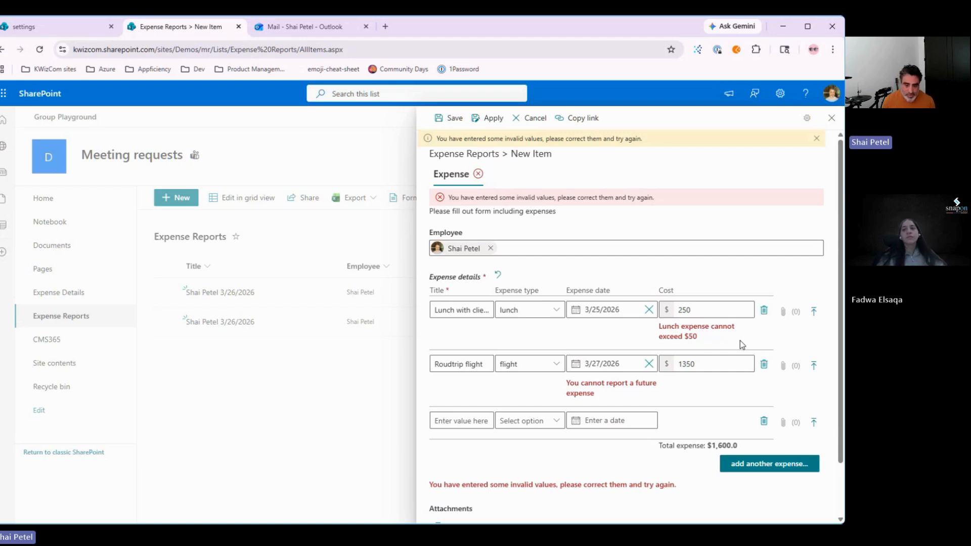
scroll(474, 479, "down", 2)
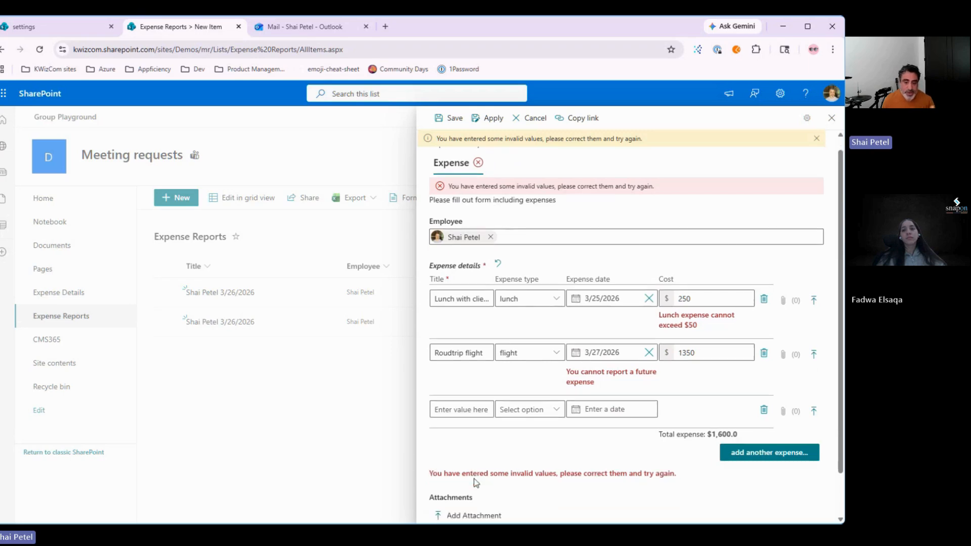
scroll(599, 391, "up", 2)
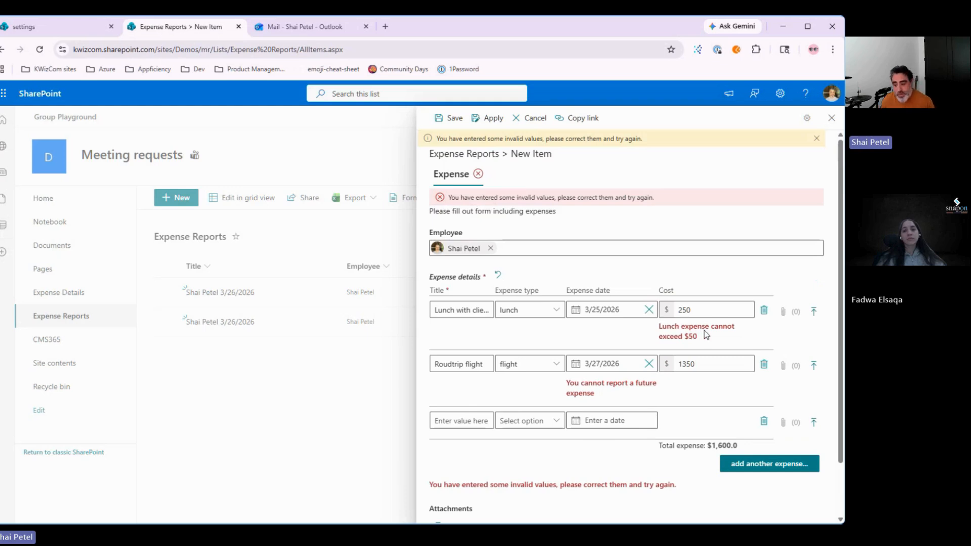
Step: Reduce the lunch expense cost from 250 to 50
left_click(707, 311)
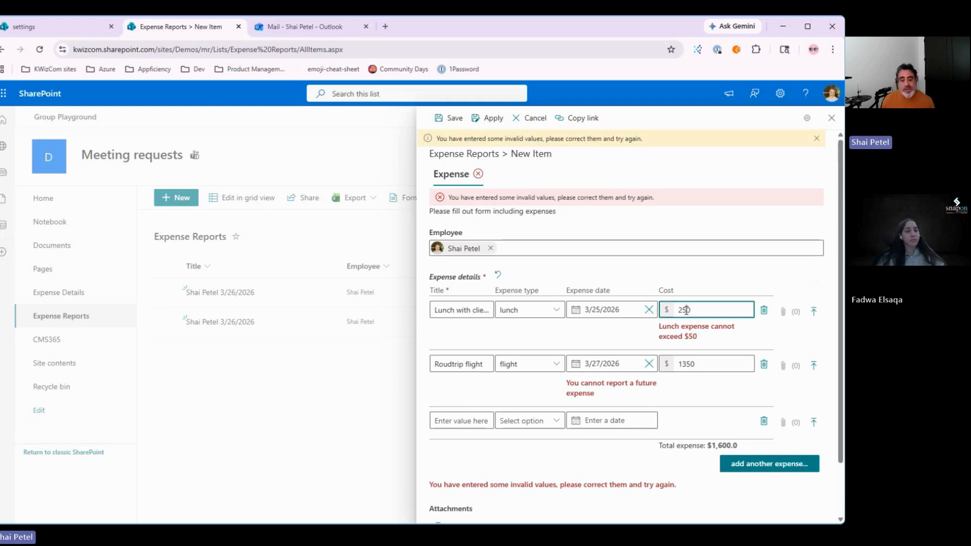
key("Delete")
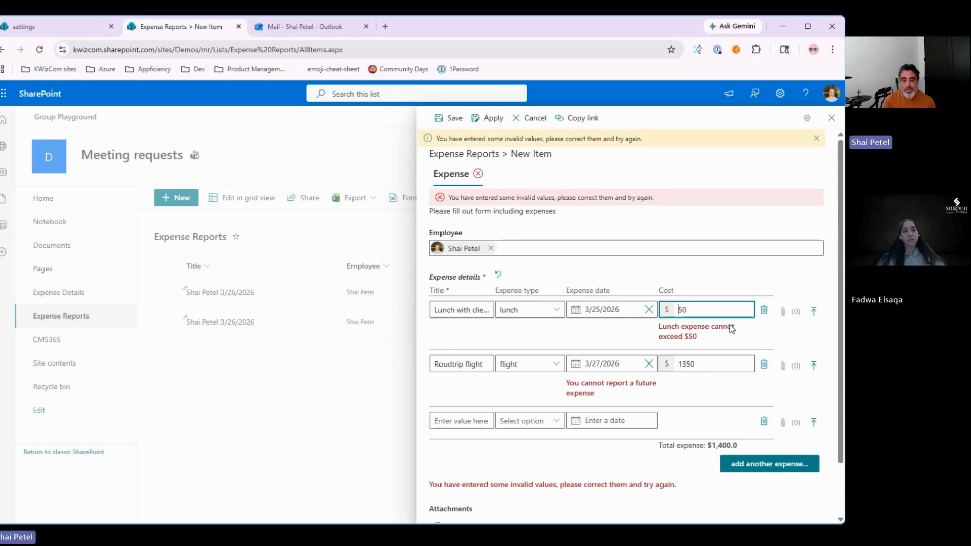
double_click(703, 327)
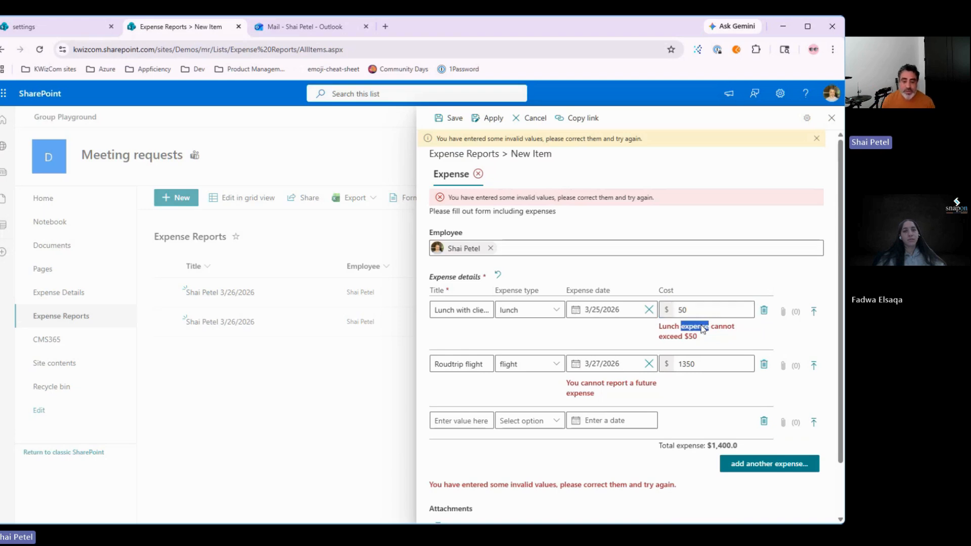
left_click(626, 336)
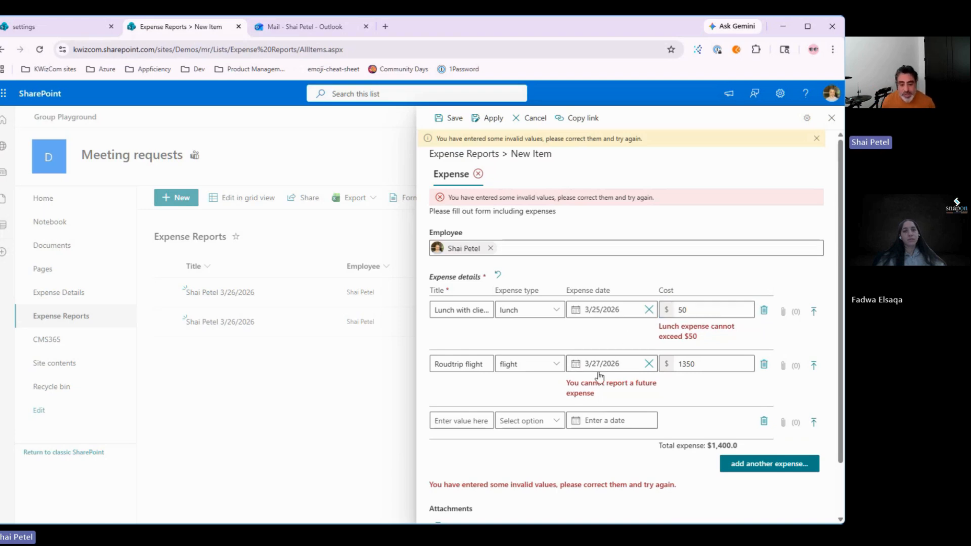
Step: Change the flight date to 3/25/2026 and save the $1,400.0 report as Draft
left_click(599, 367)
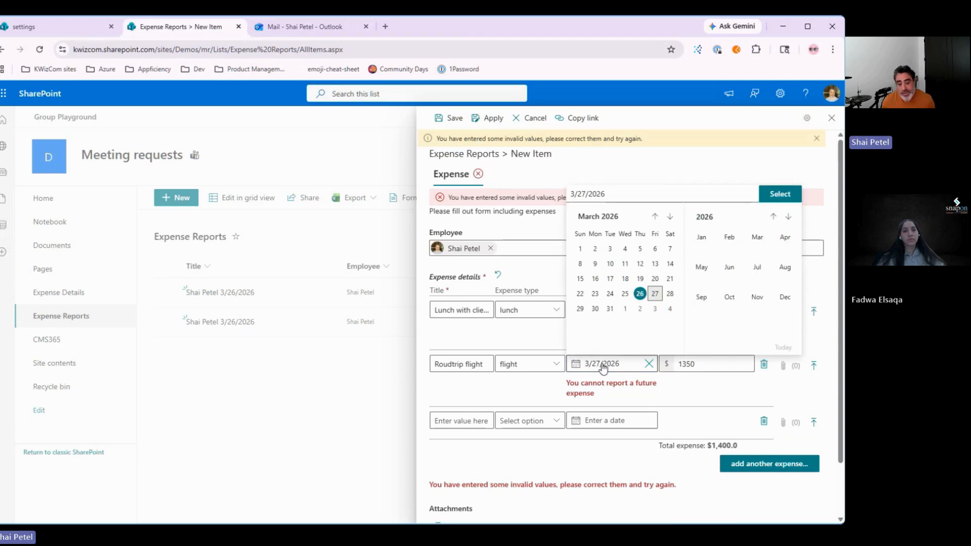
left_click(625, 294)
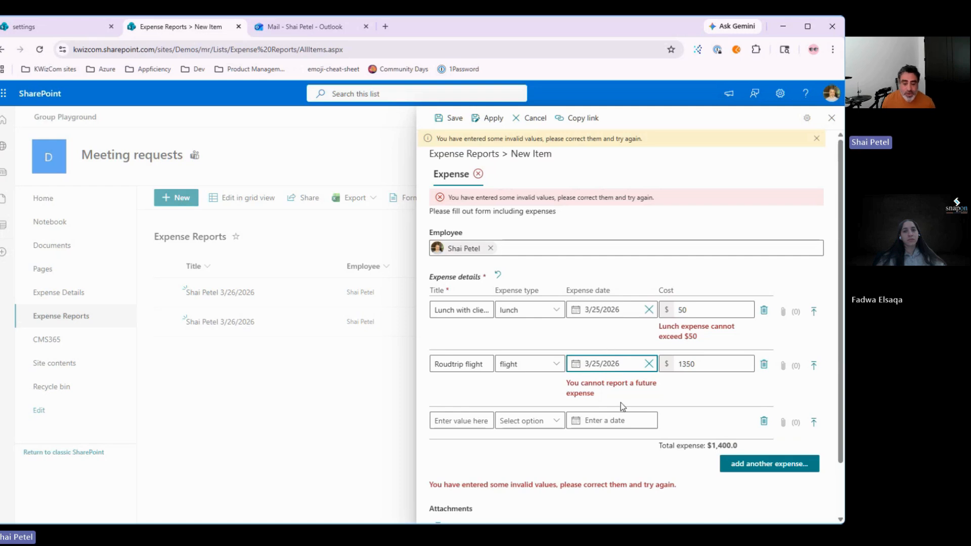
left_click(601, 393)
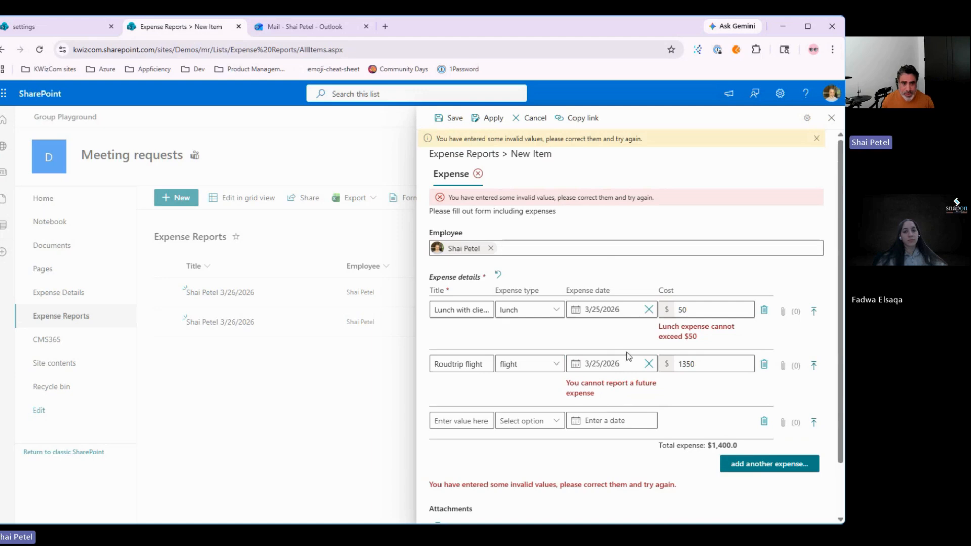
scroll(628, 357, "down", 2)
left_click(704, 488)
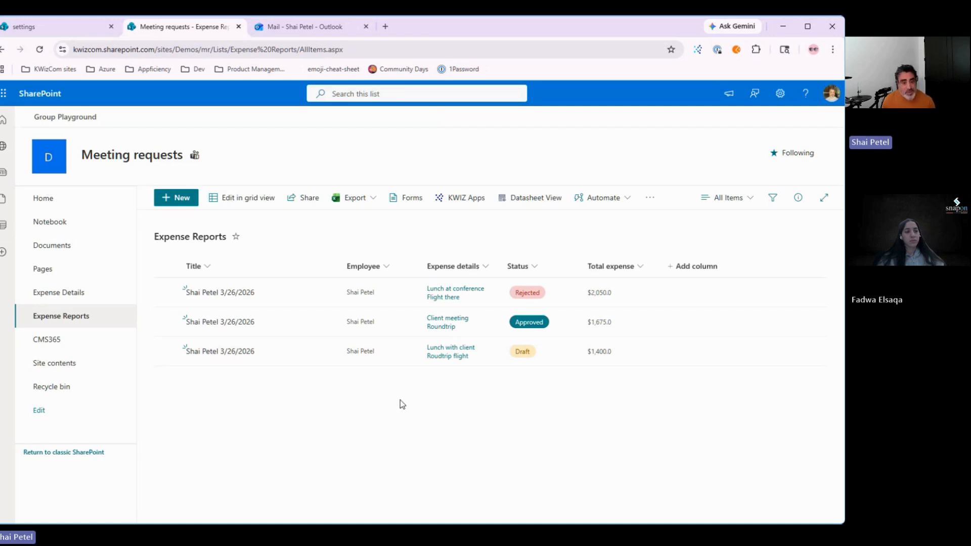
Step: In edit mode add two blank expense rows, cancel them, and reopen the $1,400.0 report
left_click(216, 348)
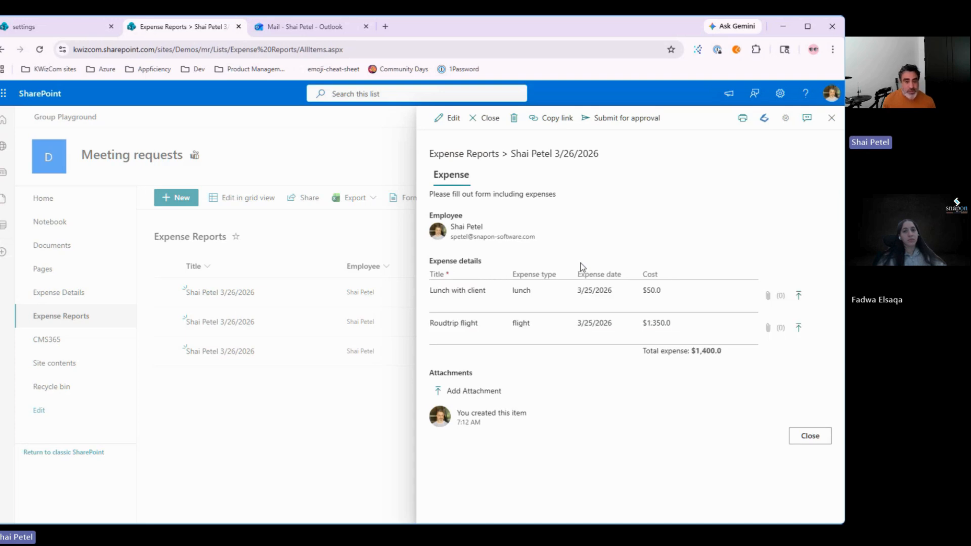
left_click(448, 118)
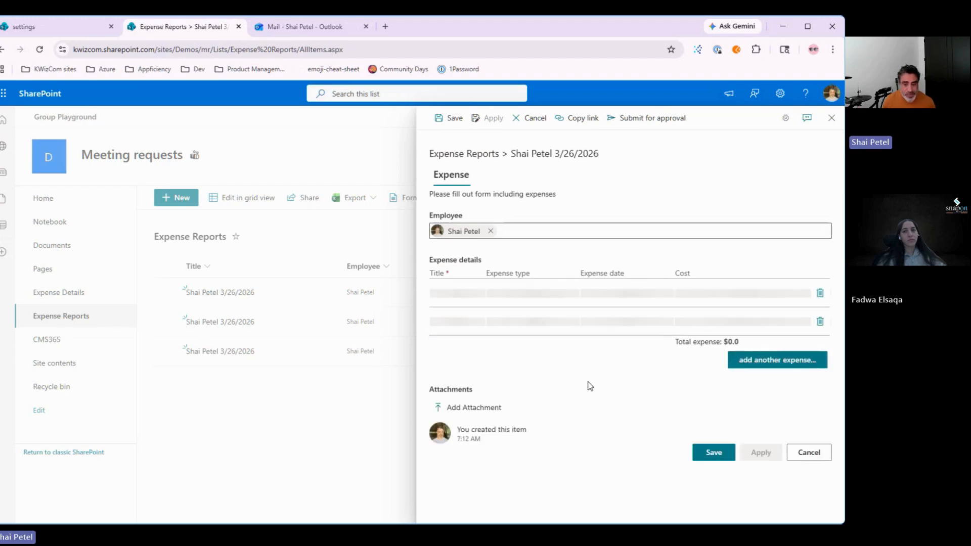
left_click(773, 368)
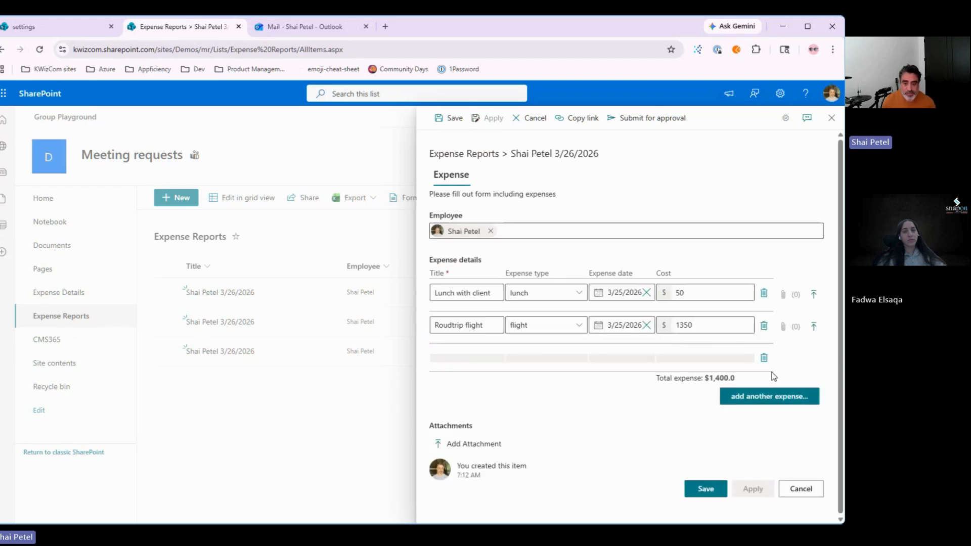
left_click(767, 400)
scroll(617, 488, "down", 1)
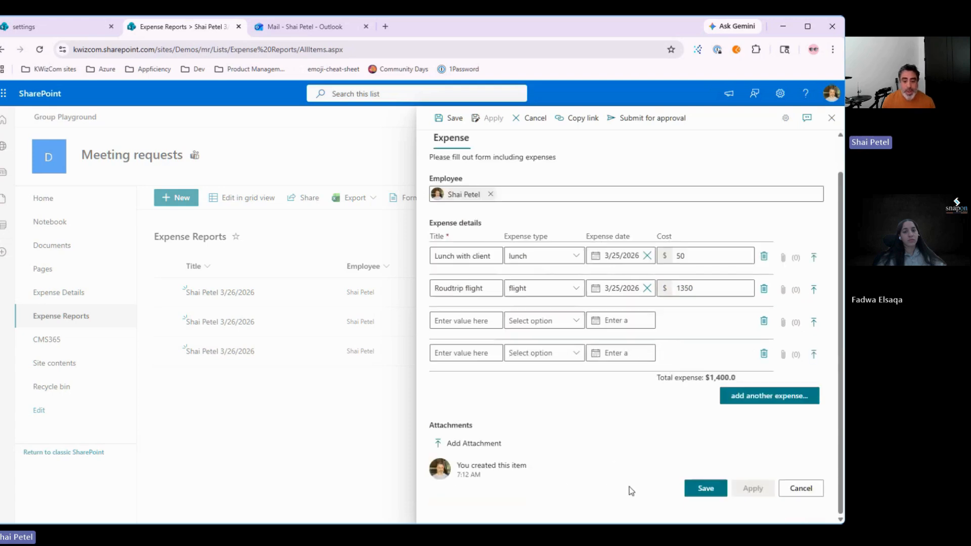
scroll(662, 364, "up", 1)
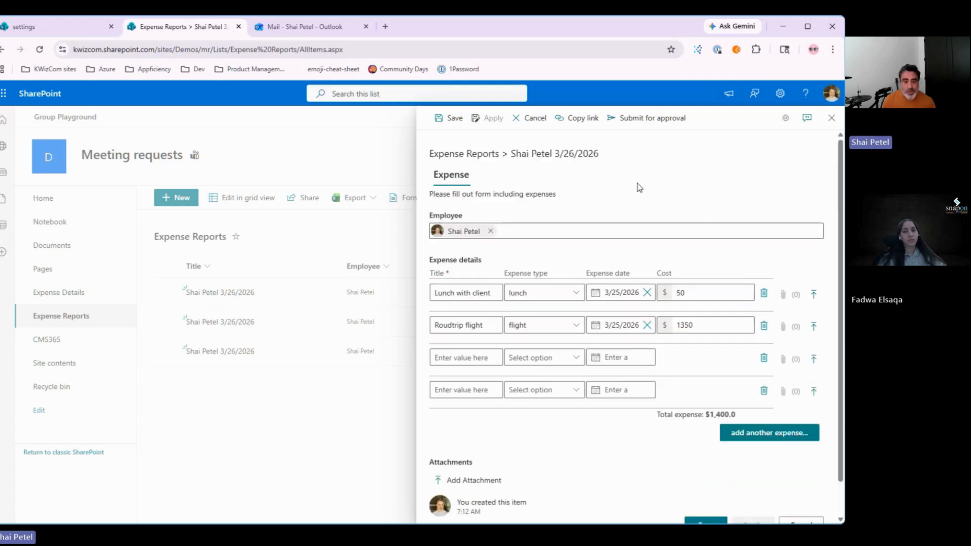
scroll(780, 496, "down", 1)
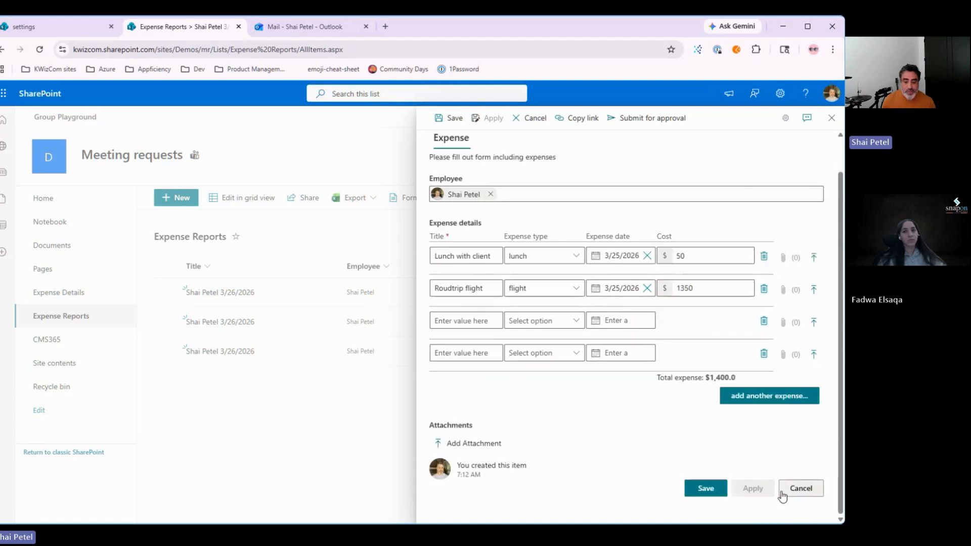
left_click(791, 496)
left_click(214, 350)
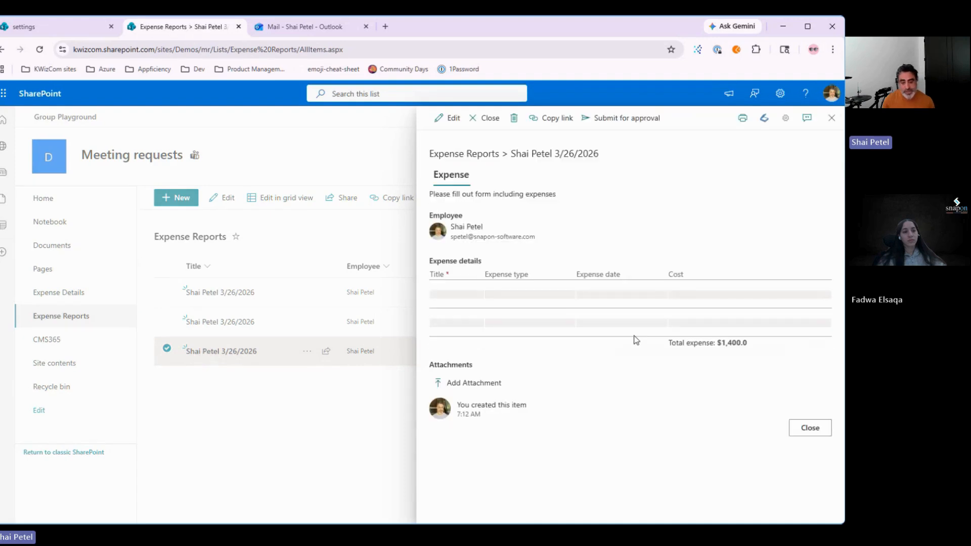
Step: Submit the $1,400.0 report for approval with the suggested person chosen as approver
left_click(616, 130)
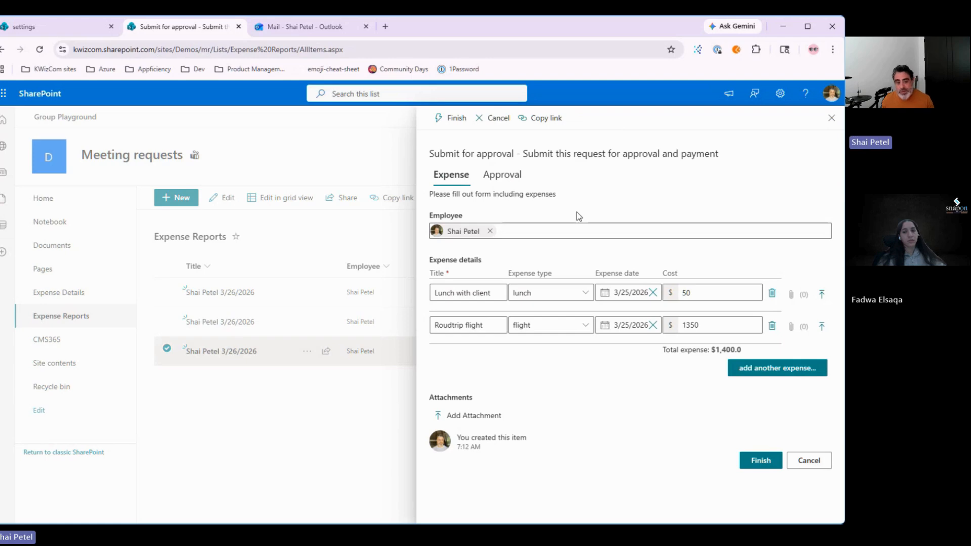
left_click(505, 183)
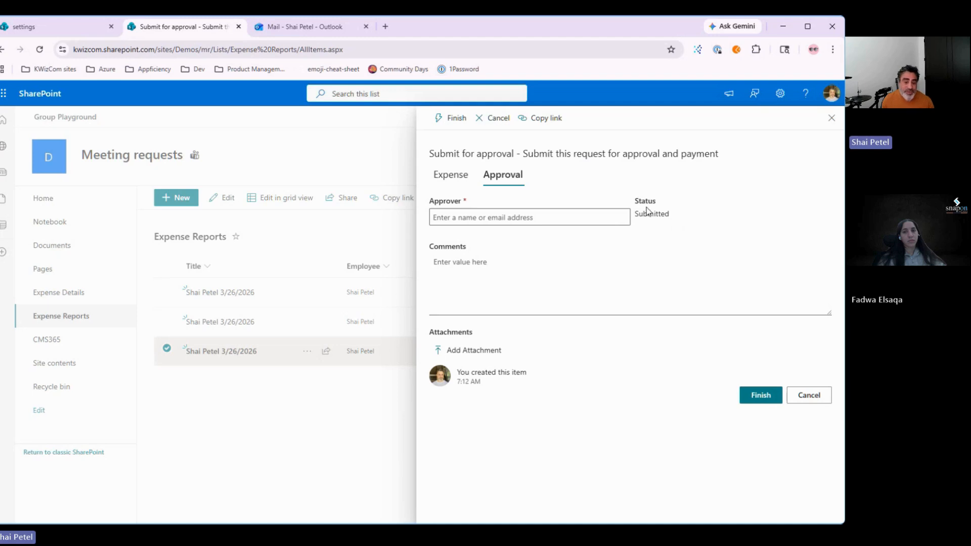
left_click_drag(640, 201, 702, 231)
left_click(702, 231)
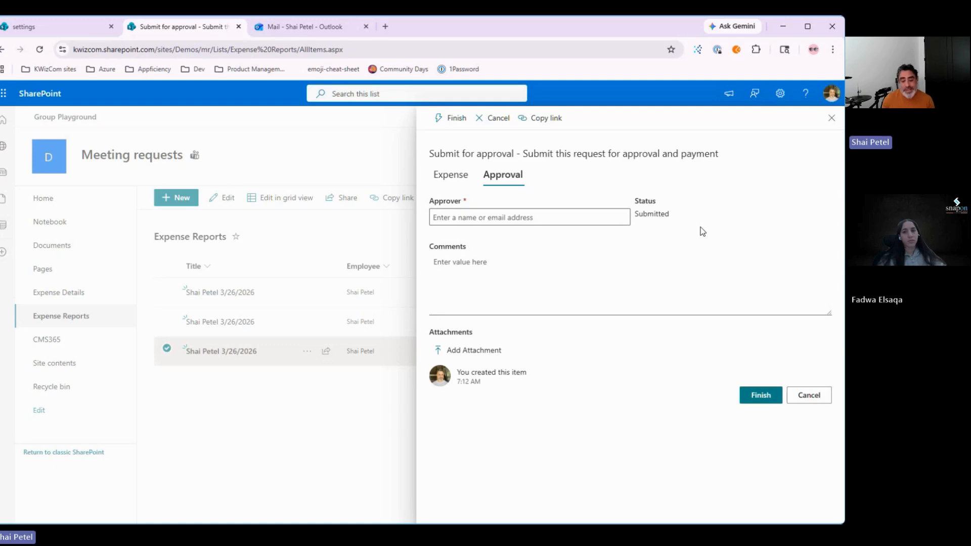
left_click(481, 218)
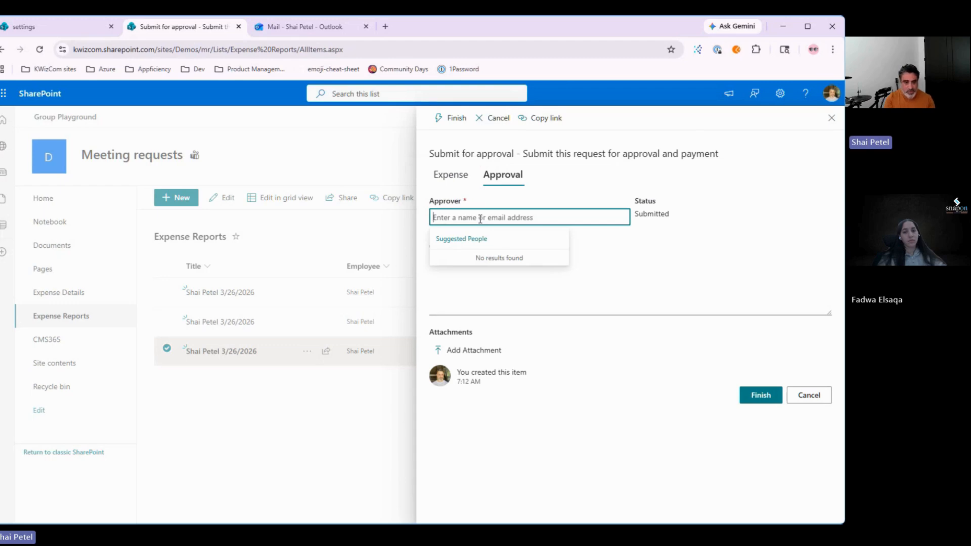
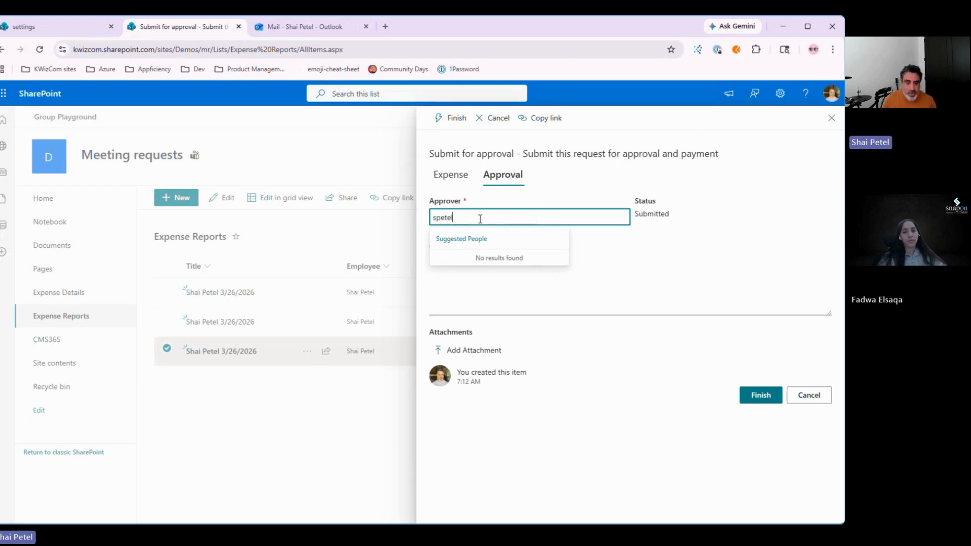
left_click(513, 275)
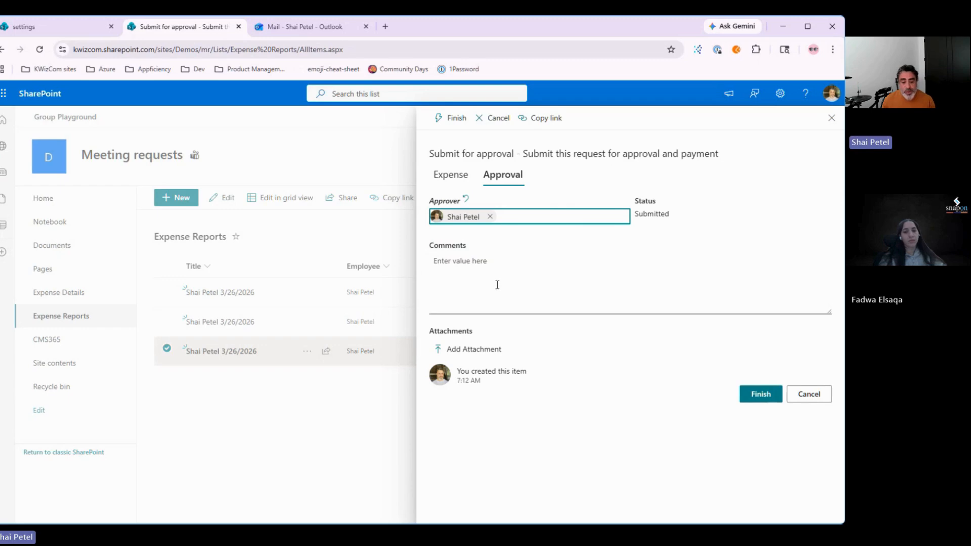
left_click(758, 397)
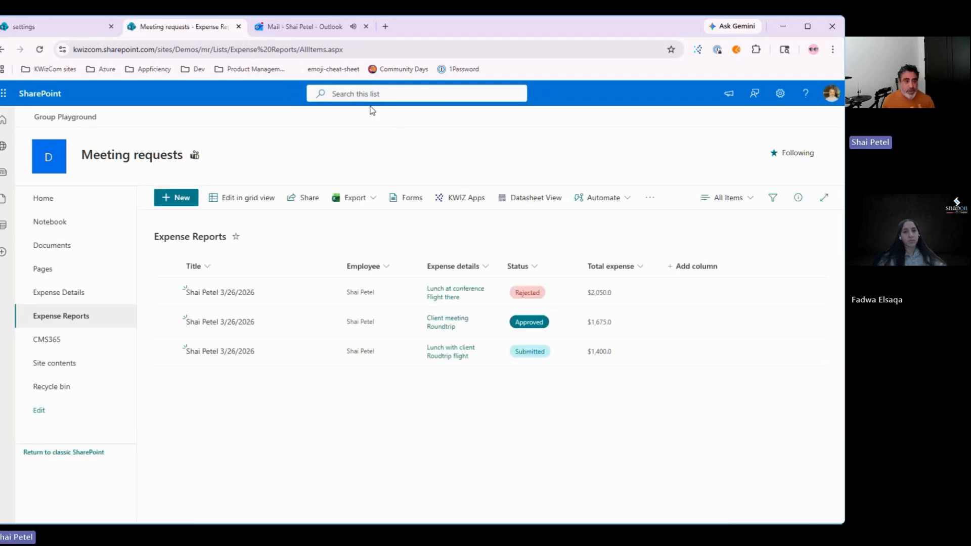
Step: Open the expense report linked from the ACTION REQUIRED email in Outlook, then return to the list
left_click(277, 27)
left_click(222, 219)
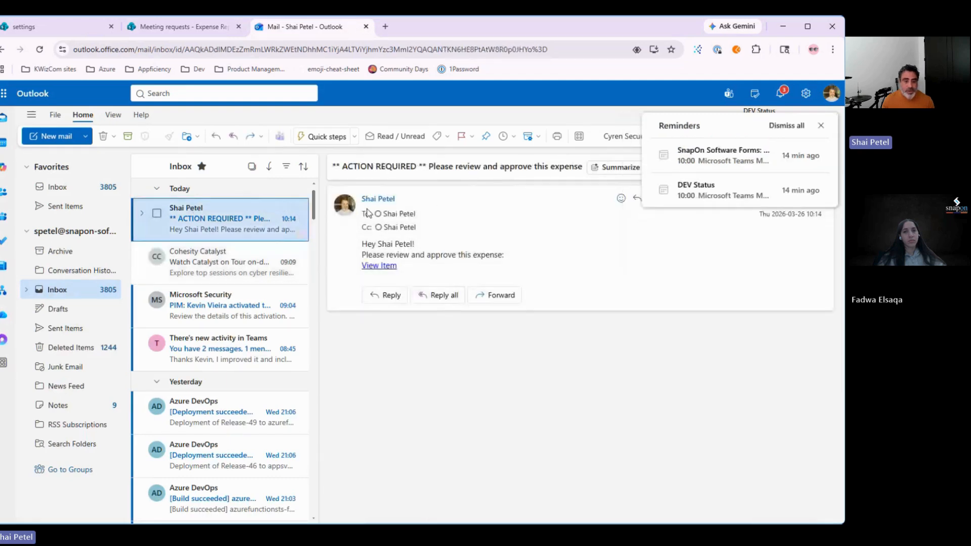
left_click(362, 248)
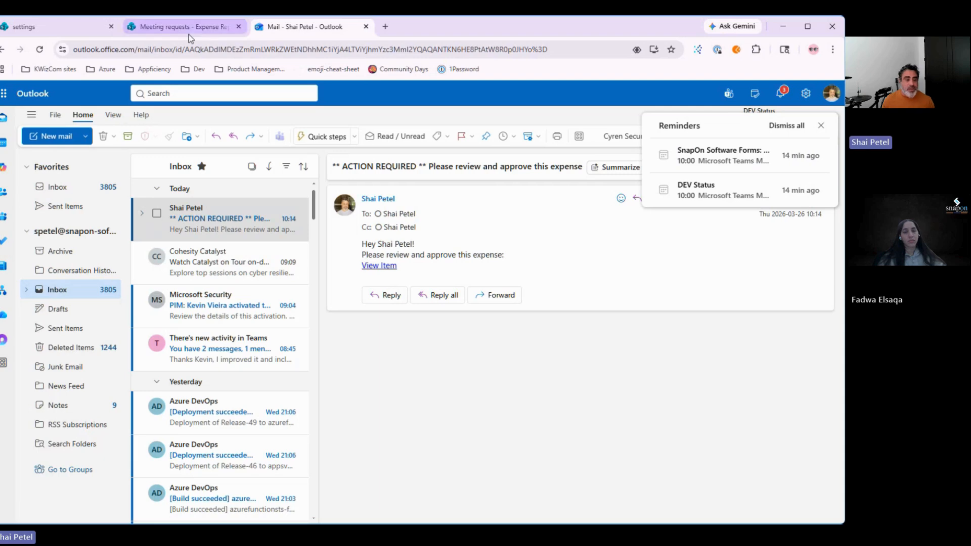
left_click(376, 266)
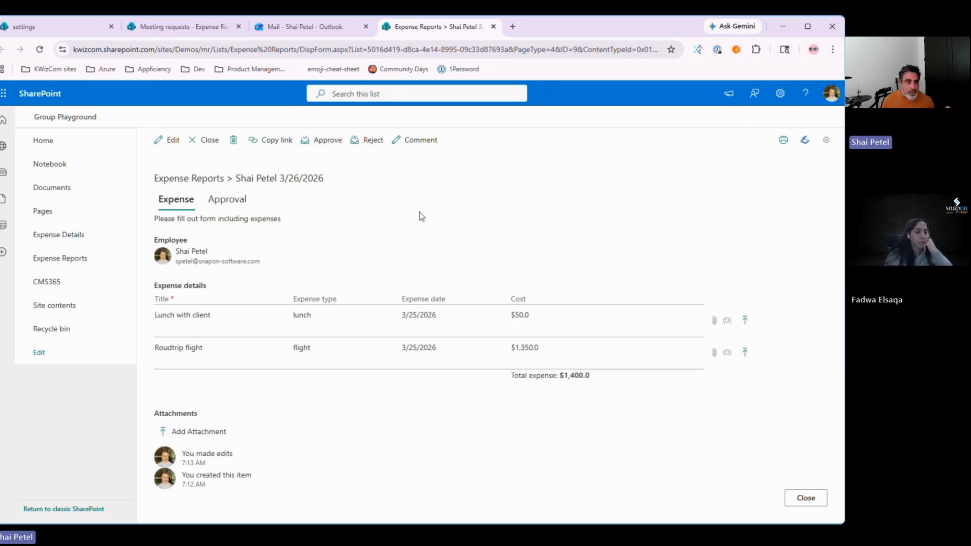
left_click(183, 30)
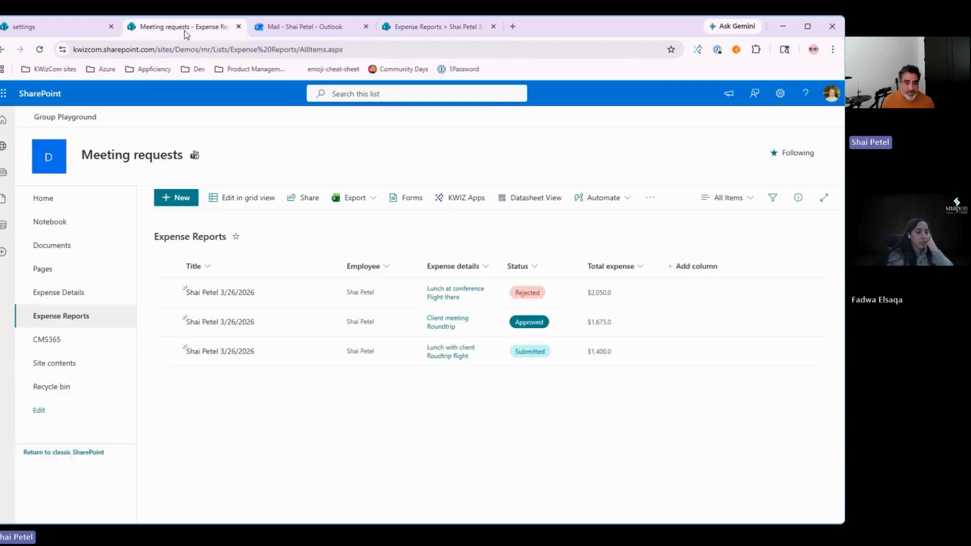
Step: Review the submitted report's approver and status, then choose Reject in edit mode
left_click(215, 353)
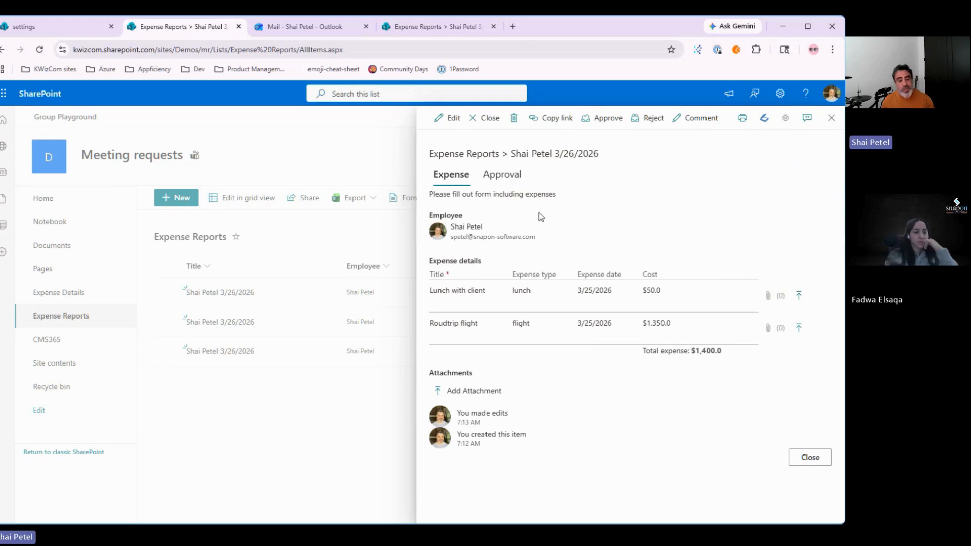
left_click(503, 184)
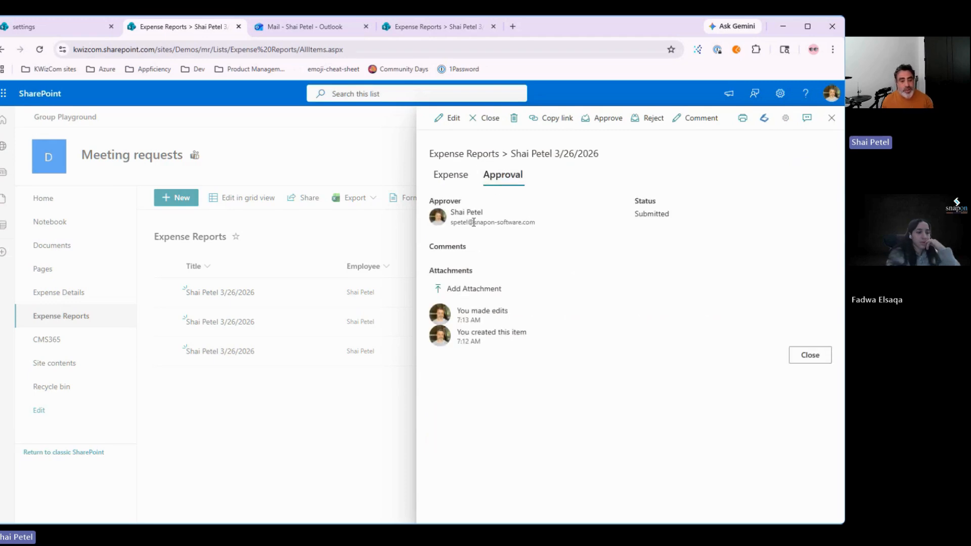
left_click(450, 175)
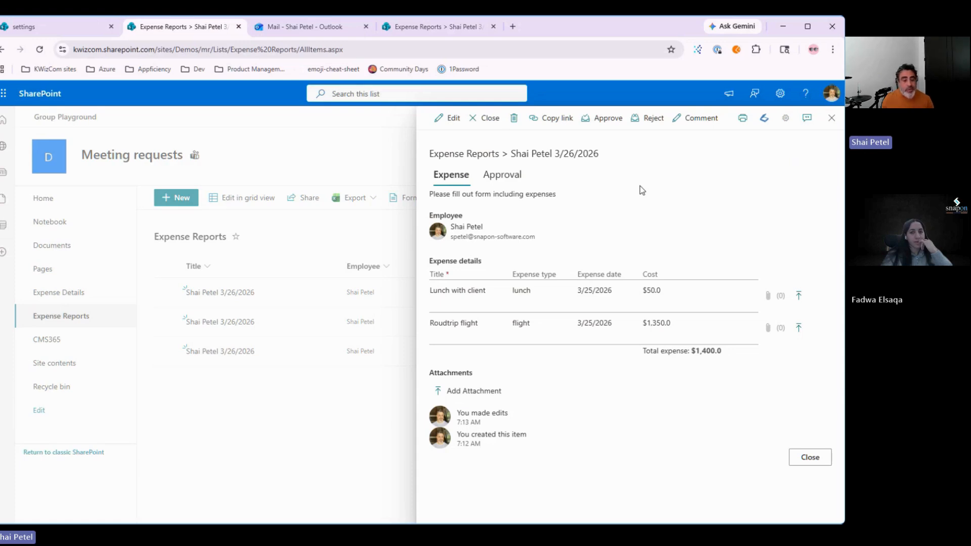
left_click(443, 118)
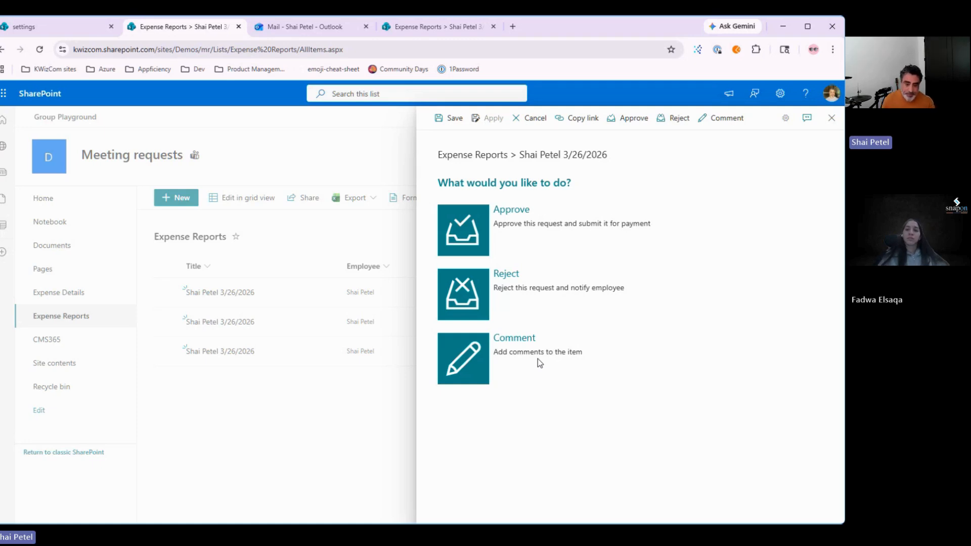
left_click(474, 293)
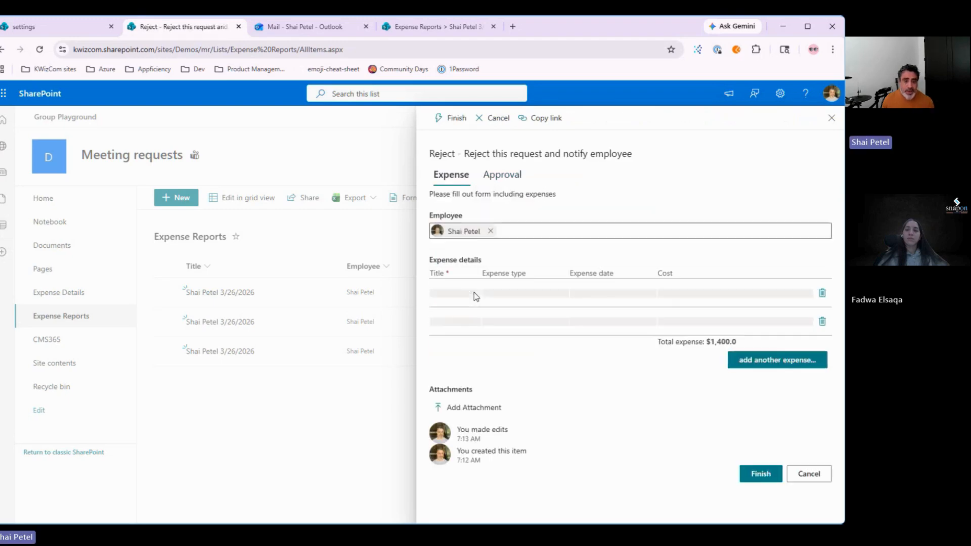
Step: Try to finish the rejection, which SharePoint refuses because a comment is required
left_click(452, 121)
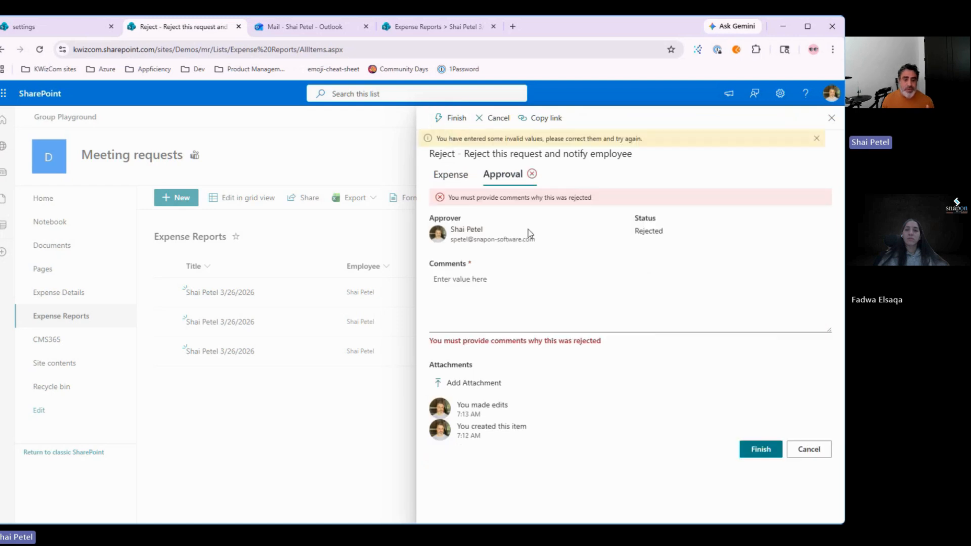
left_click(466, 275)
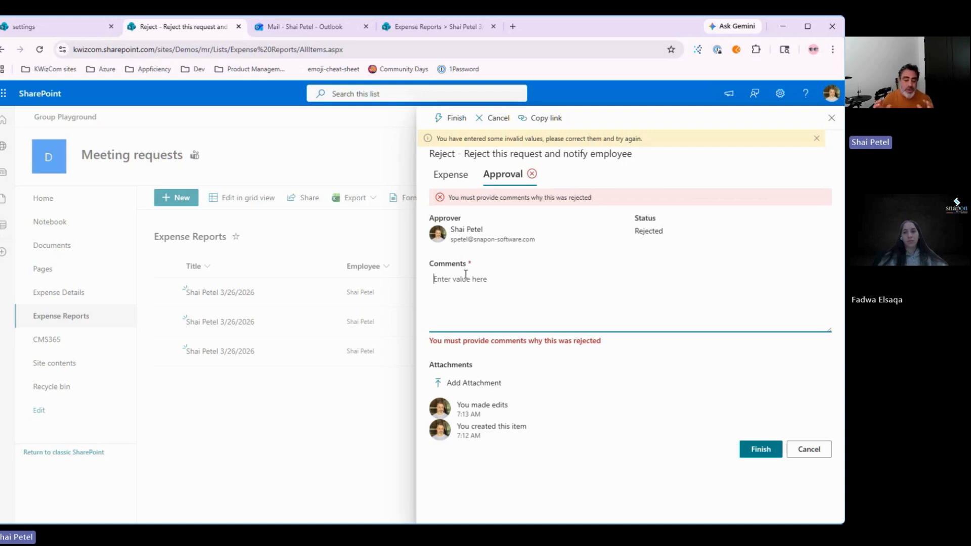
left_click(466, 274)
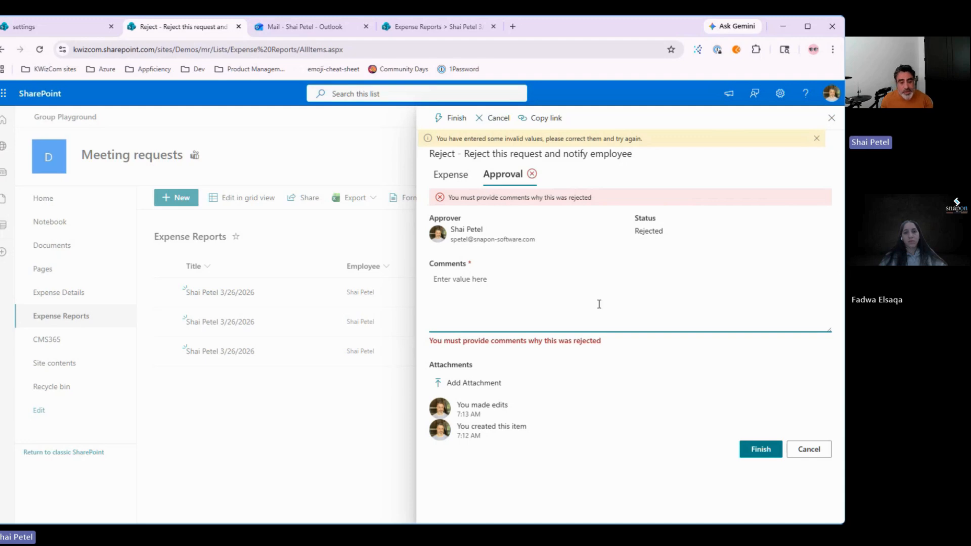
Step: Discard the unsaved rejection and reopen the still-Submitted $1,400.0 expense report
left_click(812, 452)
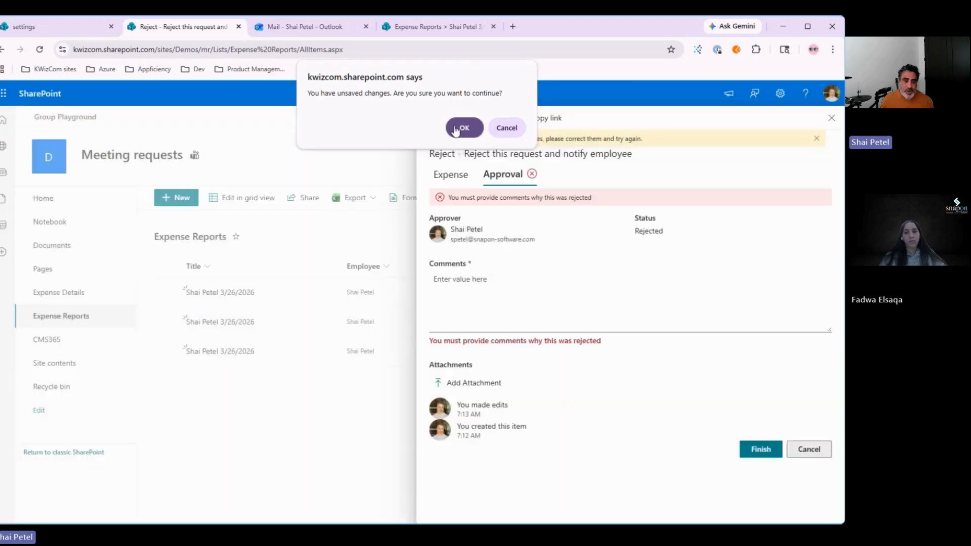
left_click(455, 130)
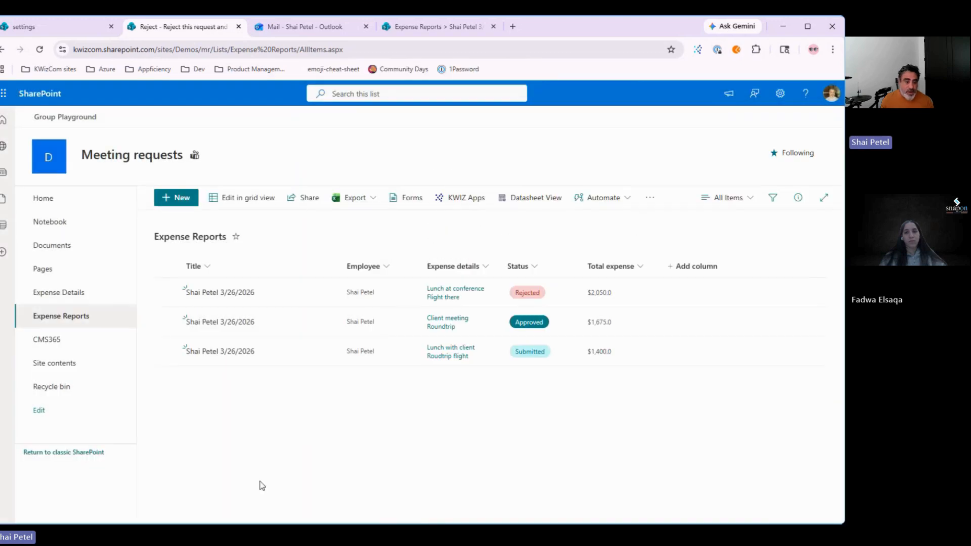
left_click(217, 356)
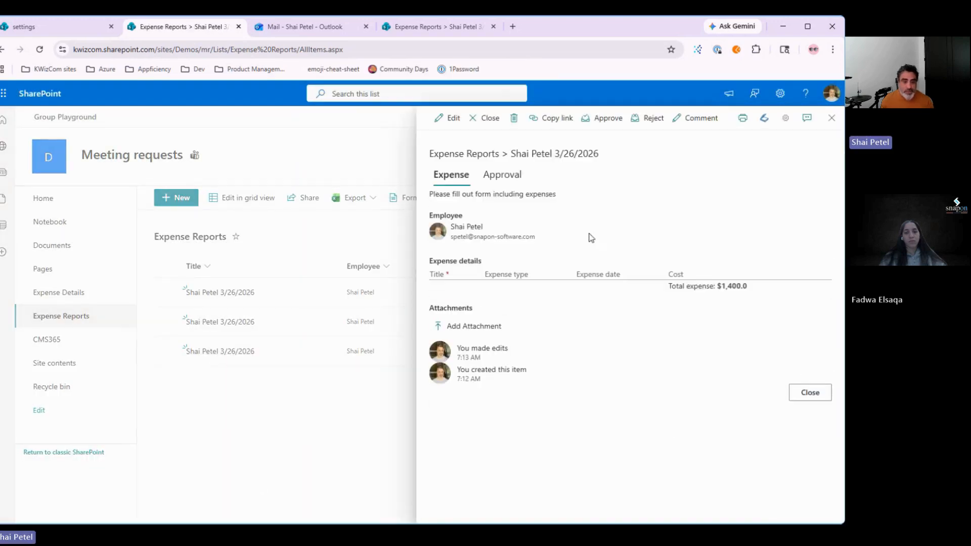
Step: Approve the $1,400.0 expense report after reviewing its Approval and Expense tabs, then reopen it
left_click(602, 118)
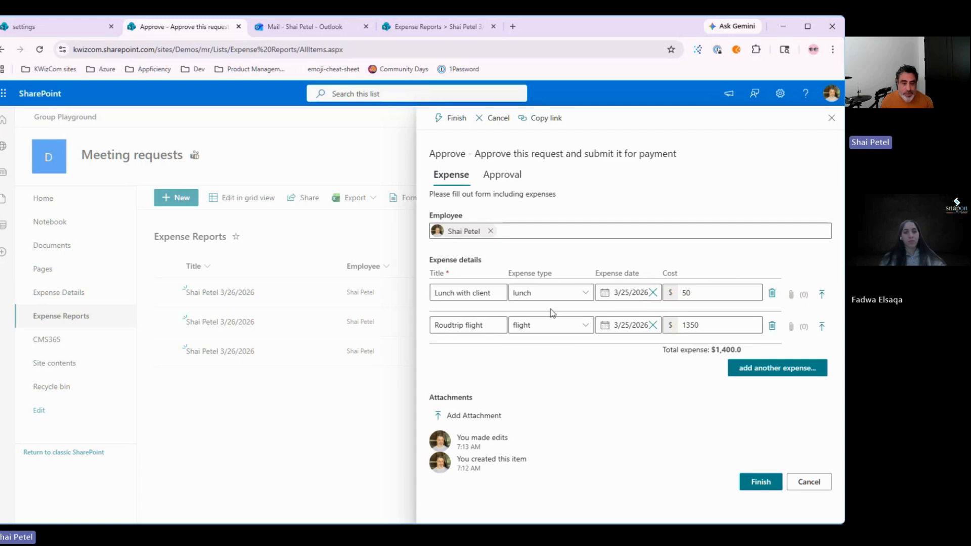
left_click(502, 185)
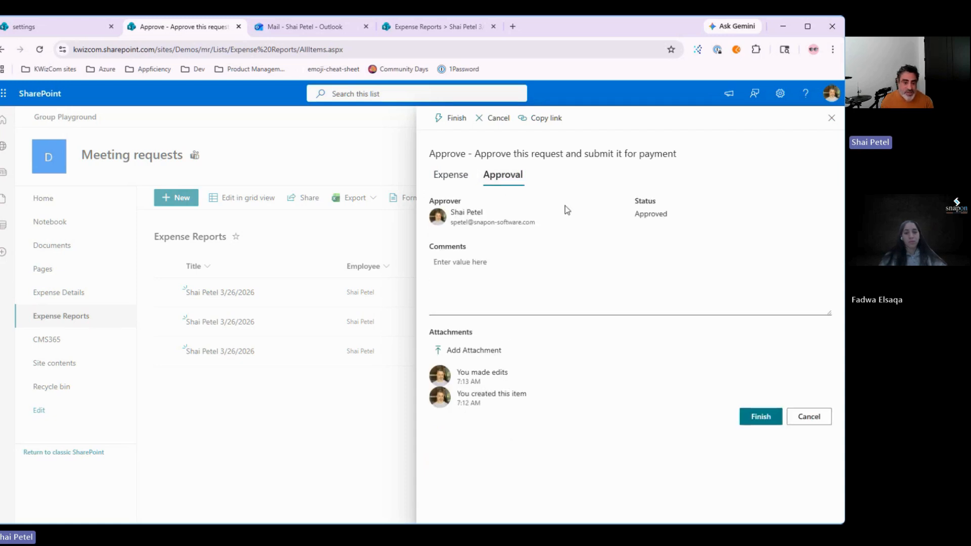
left_click(460, 183)
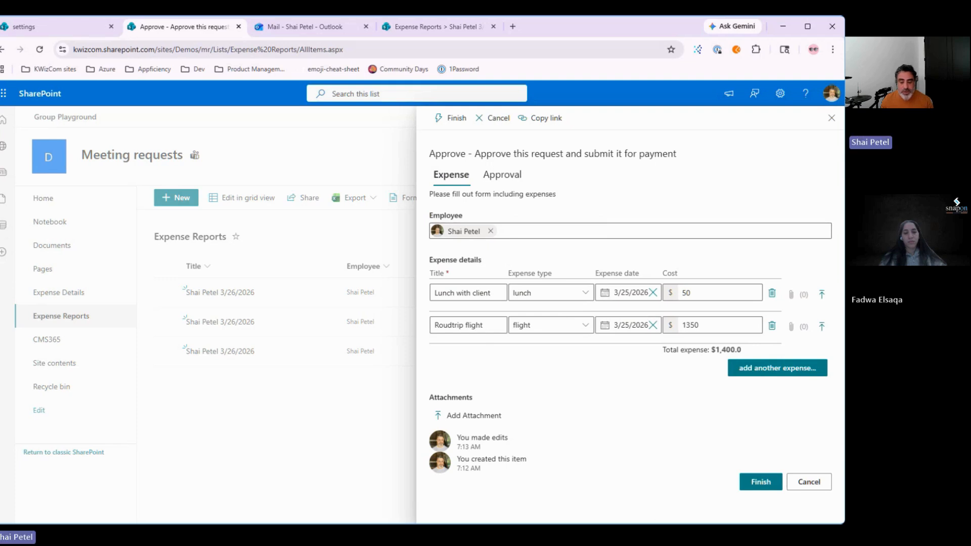
left_click(761, 482)
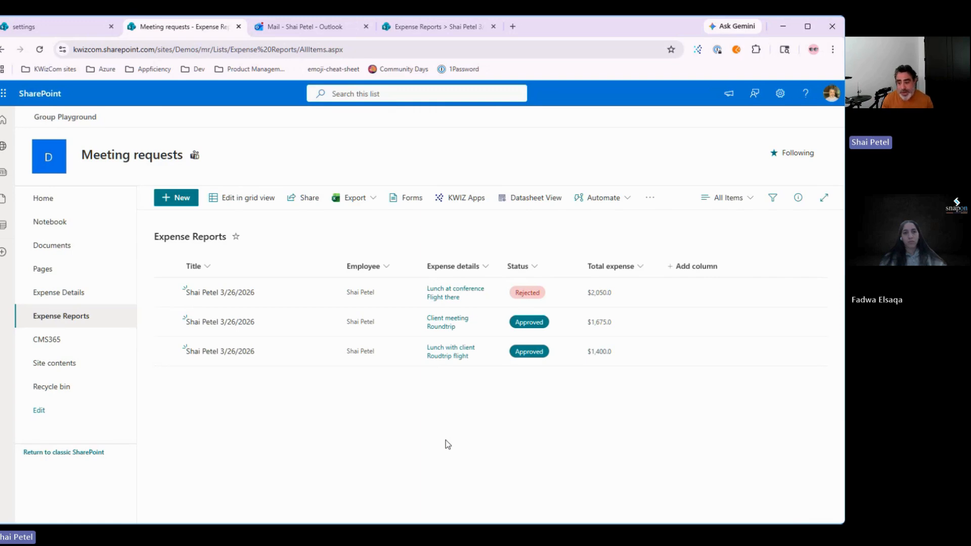
left_click(207, 352)
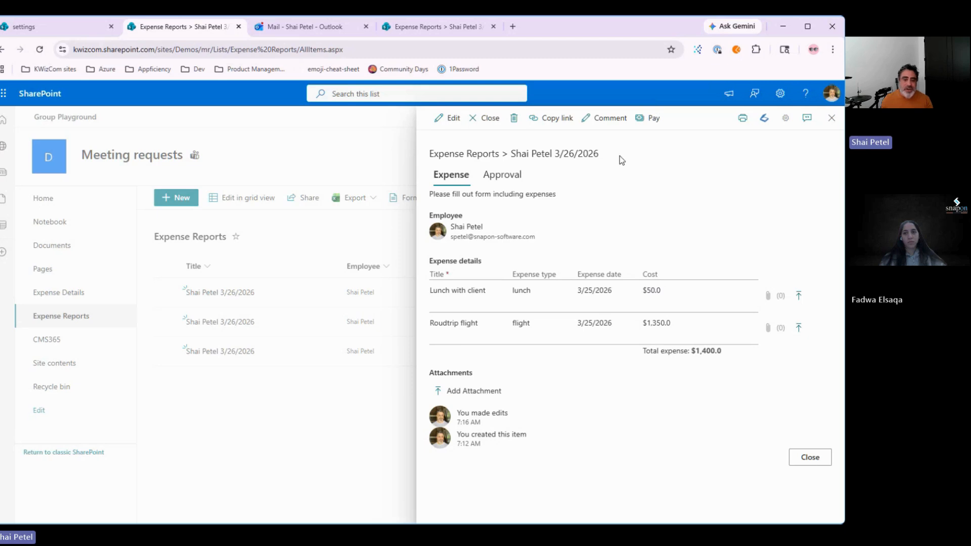
Step: Open and cancel the Comment form, then mark the approved $1,400.0 report as Paid
left_click(447, 127)
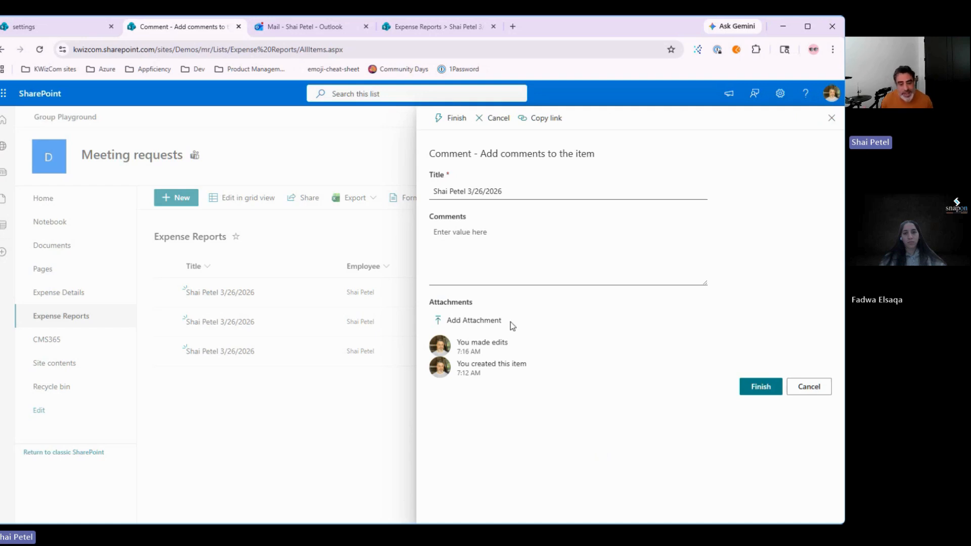
left_click_drag(429, 153, 476, 159)
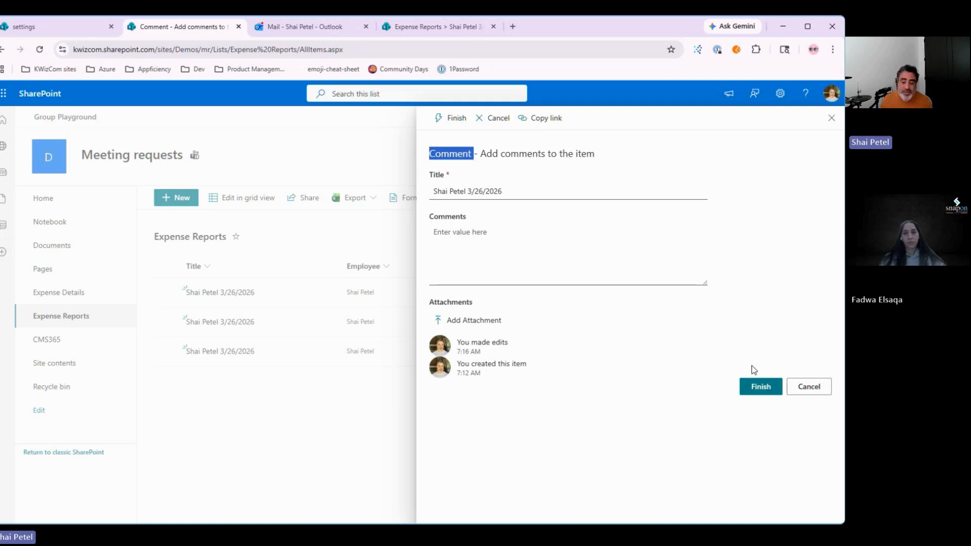
left_click(809, 386)
left_click(219, 351)
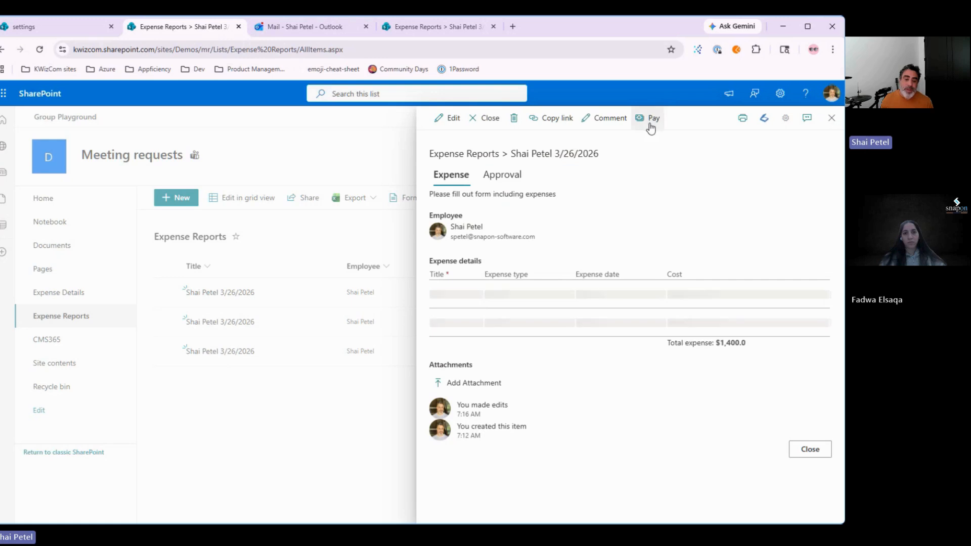
left_click(649, 122)
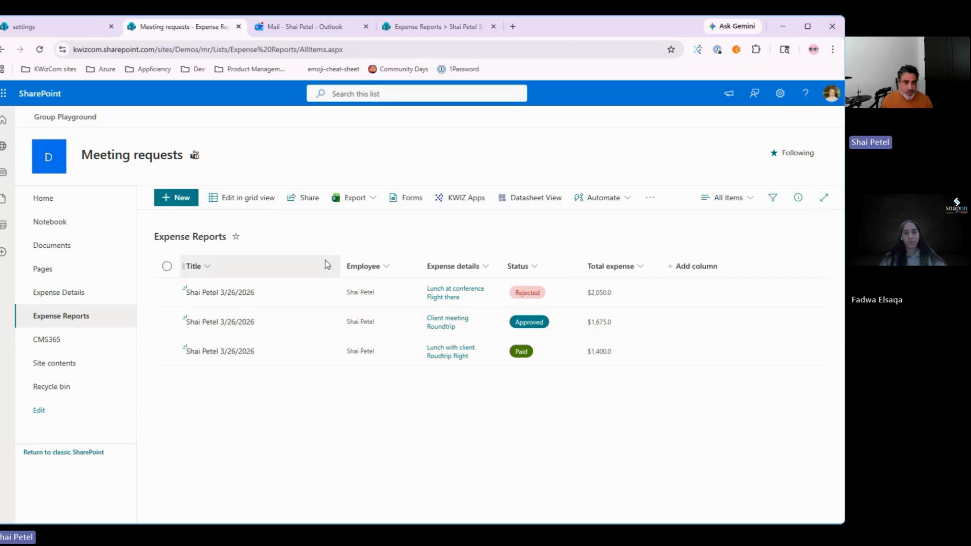
Step: Try editing the Approved and Paid Status cells in grid view, then go to the list settings tab
left_click(253, 199)
left_click(413, 317)
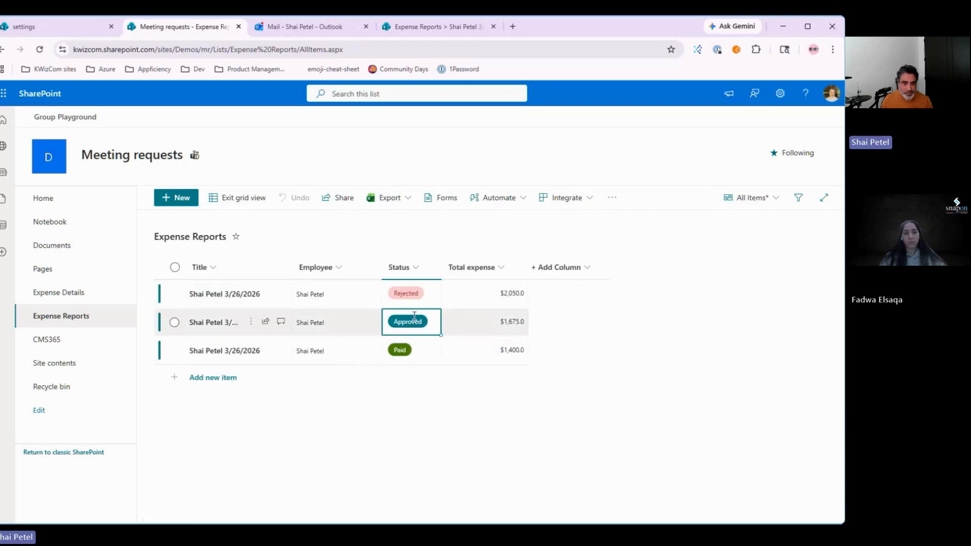
left_click(403, 357)
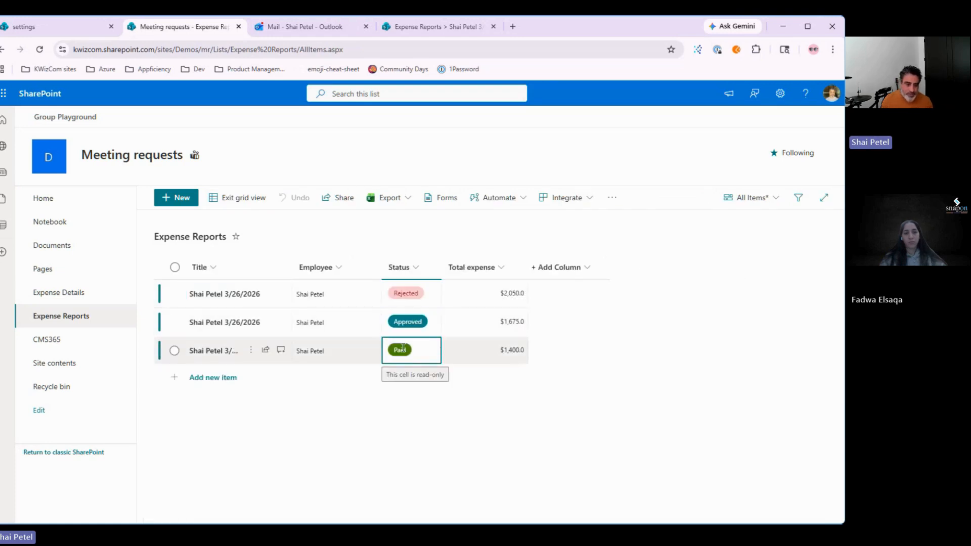
left_click(407, 323)
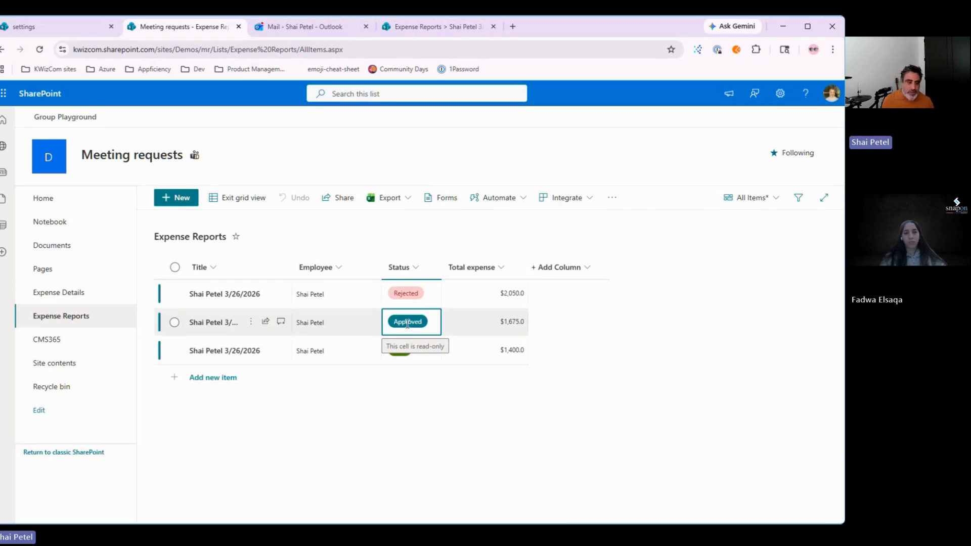
left_click(225, 198)
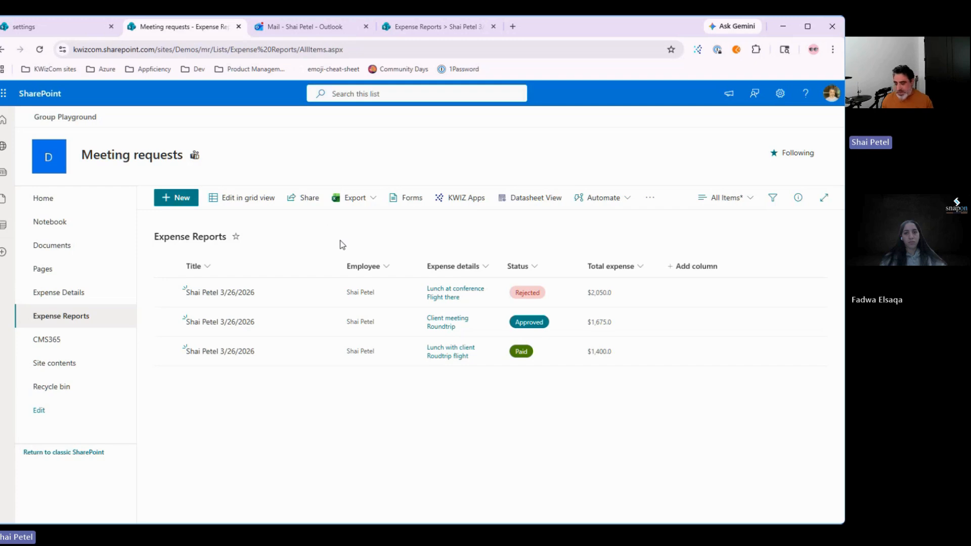
left_click(60, 30)
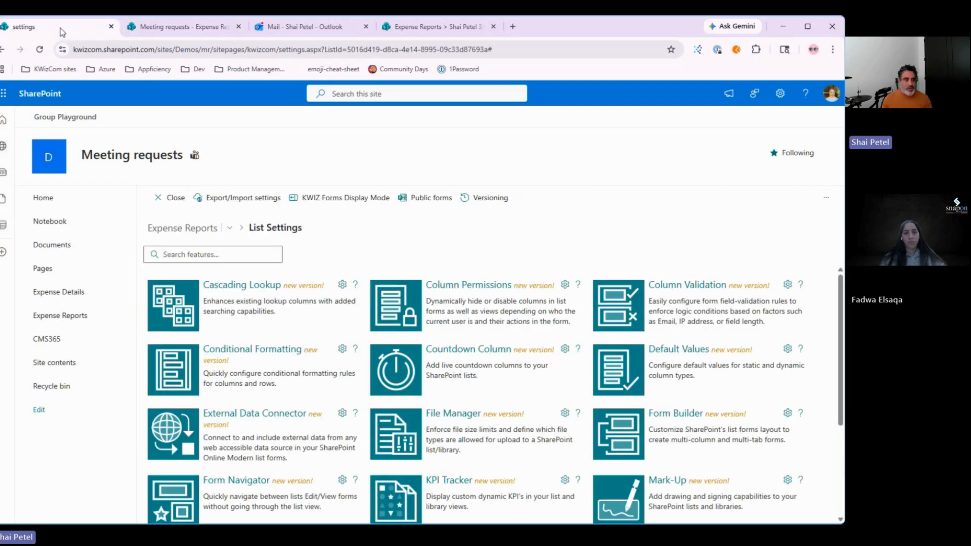
Step: Open Workflows from the Expense Reports list settings features
left_click(196, 27)
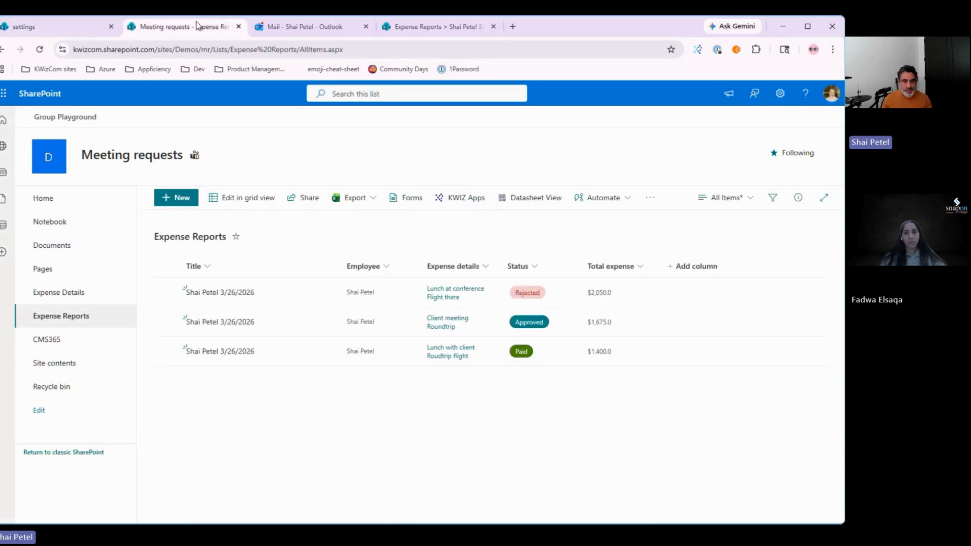
left_click(52, 29)
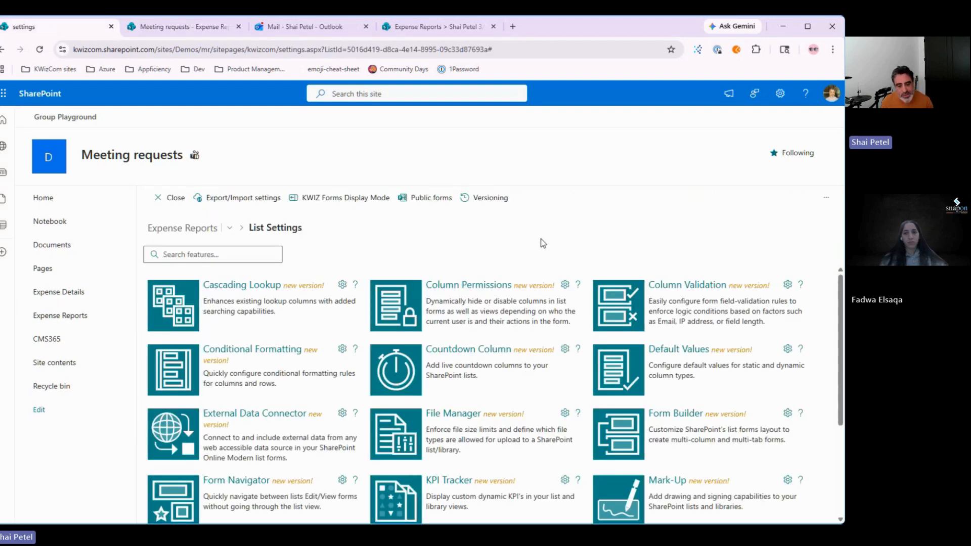
scroll(527, 390, "down", 3)
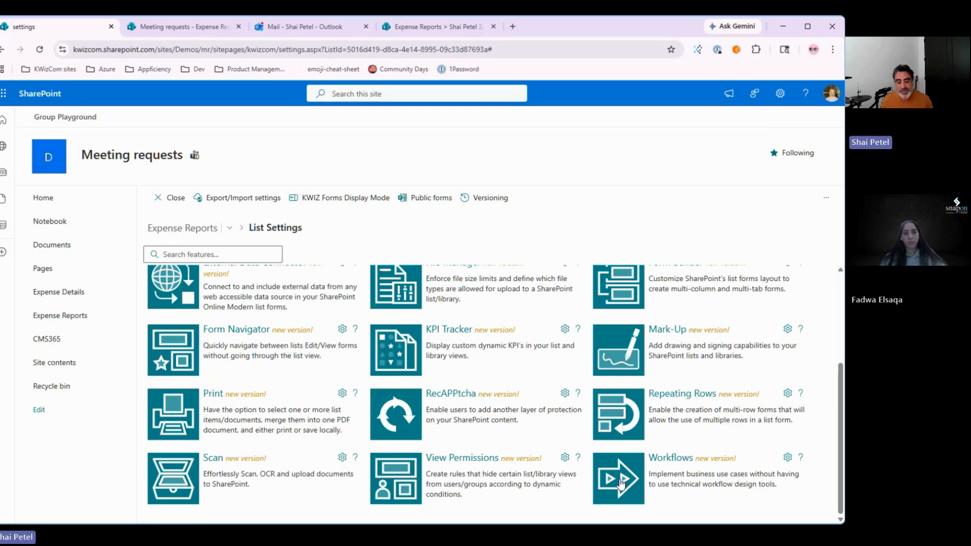
left_click(621, 483)
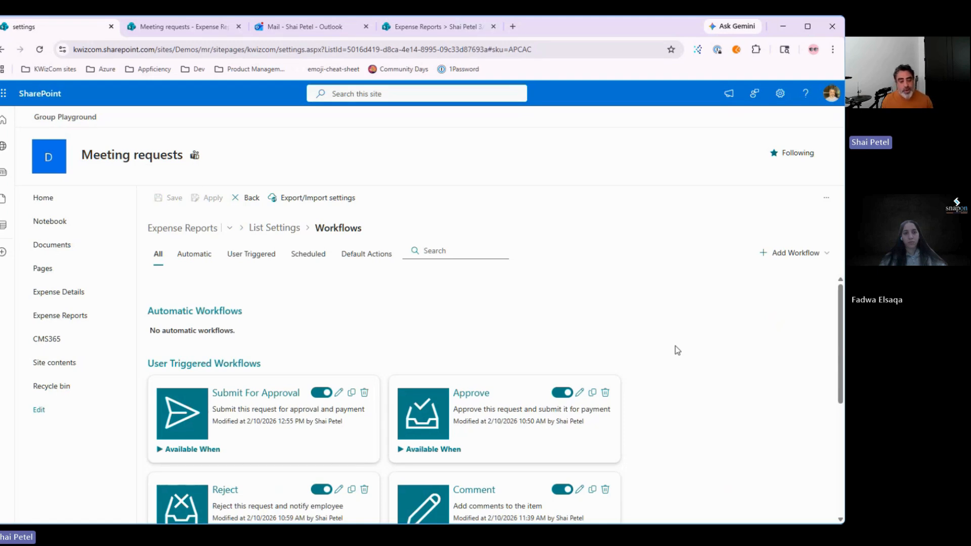
Step: Scroll through the Expense Reports workflow cards to review them
scroll(675, 346, "down", 1)
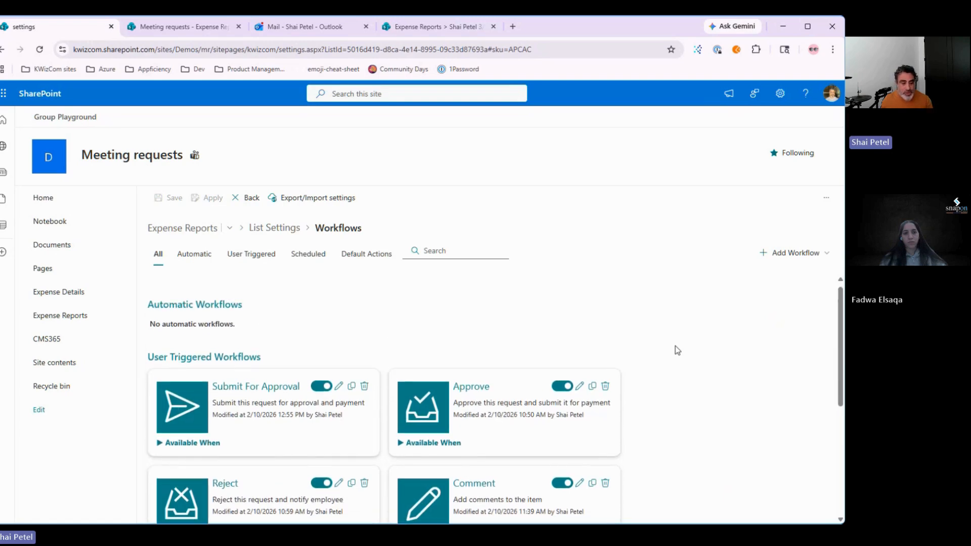
scroll(675, 346, "down", 4)
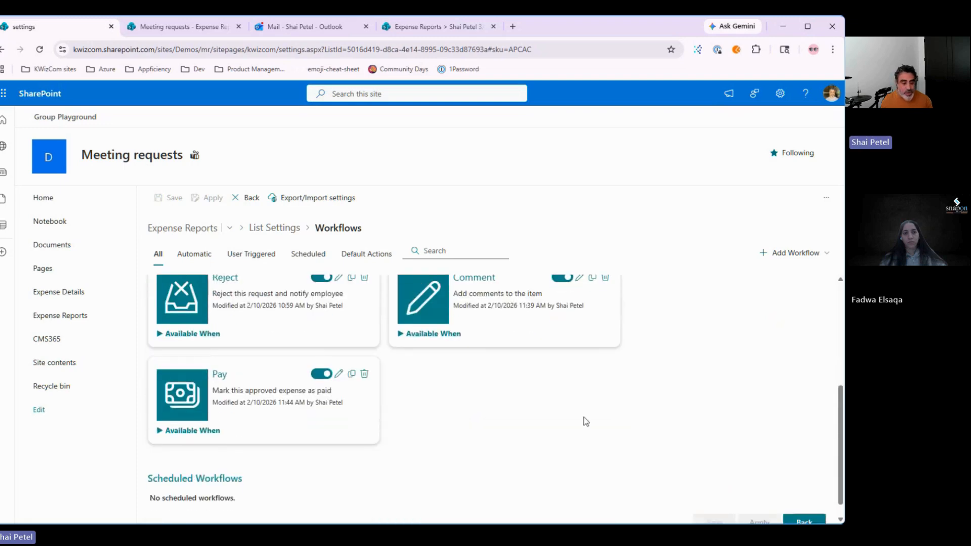
scroll(209, 484, "down", 1)
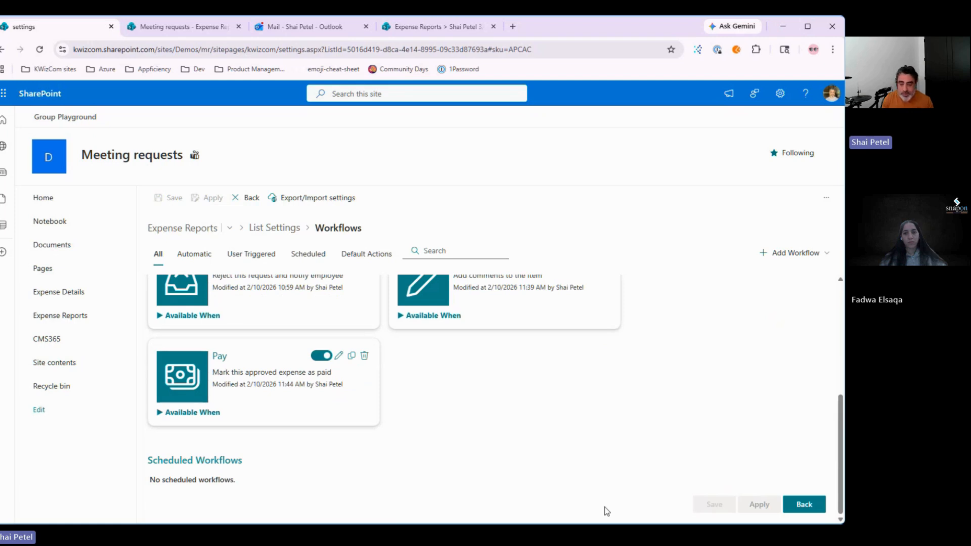
scroll(606, 511, "up", 5)
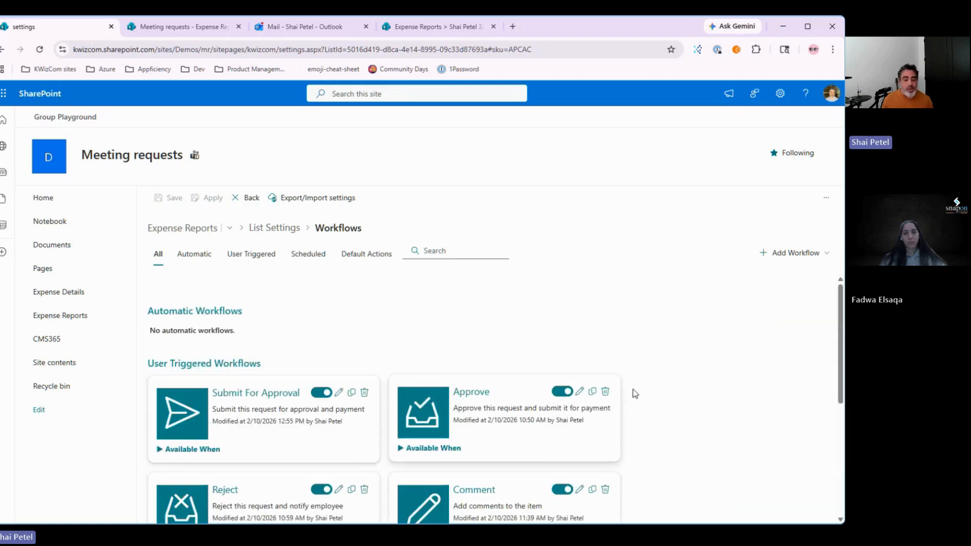
scroll(696, 403, "down", 1)
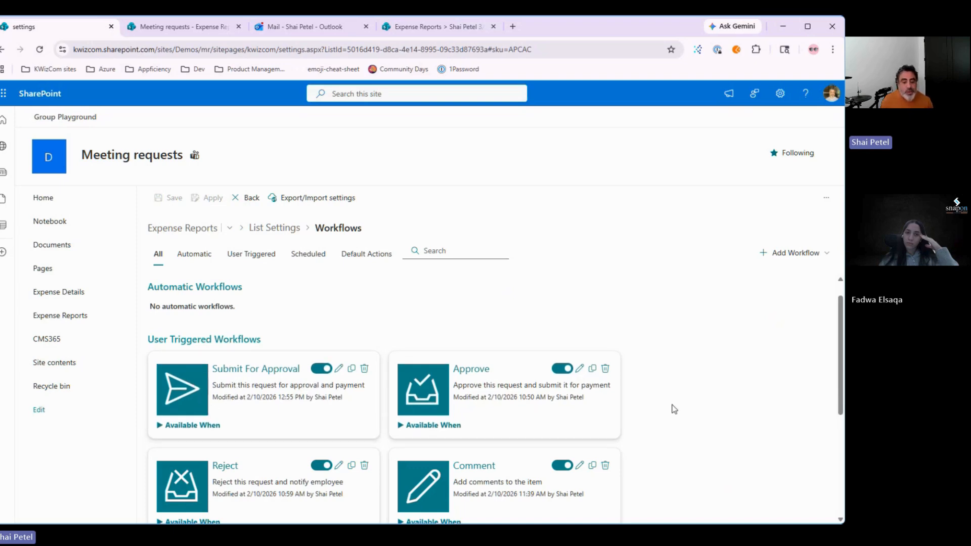
scroll(674, 409, "down", 2)
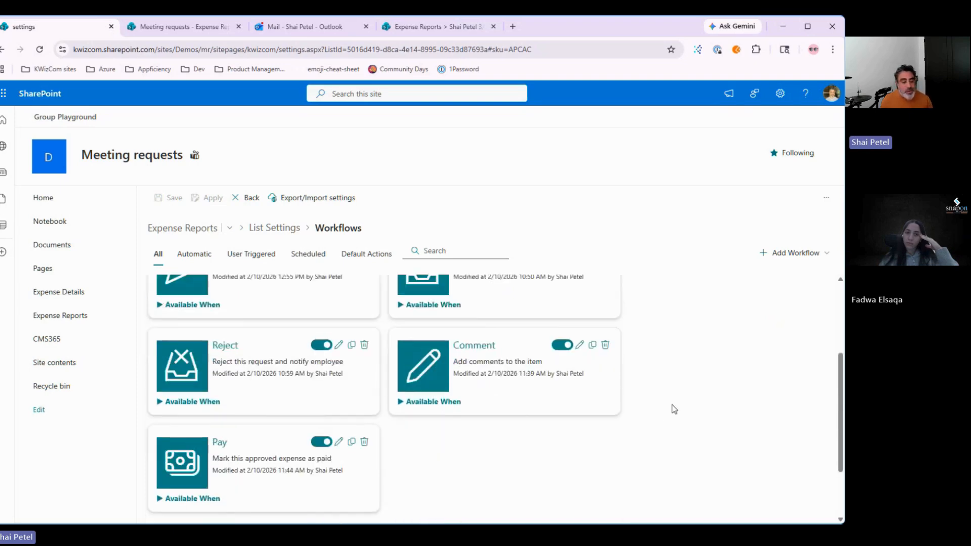
scroll(674, 409, "up", 1)
scroll(674, 409, "down", 1)
scroll(674, 409, "up", 1)
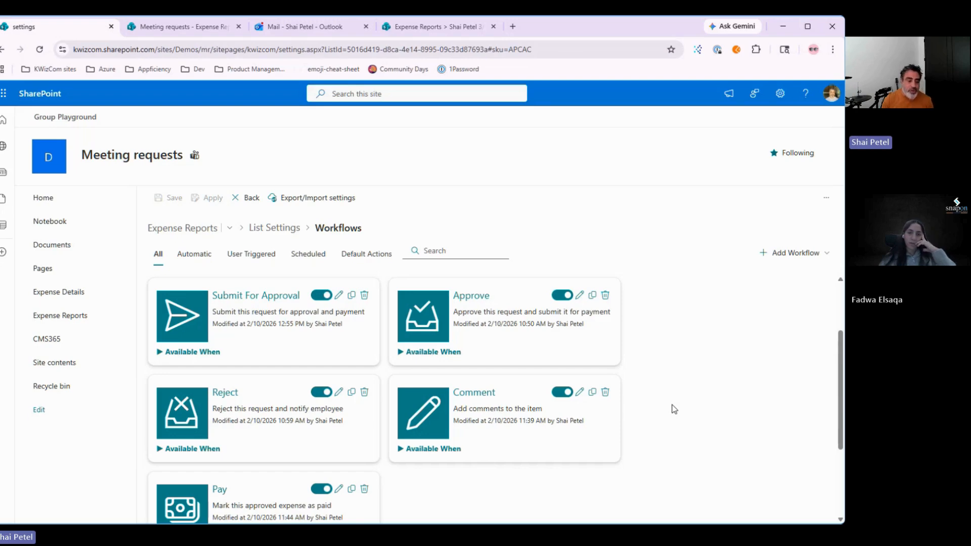
scroll(674, 409, "up", 1)
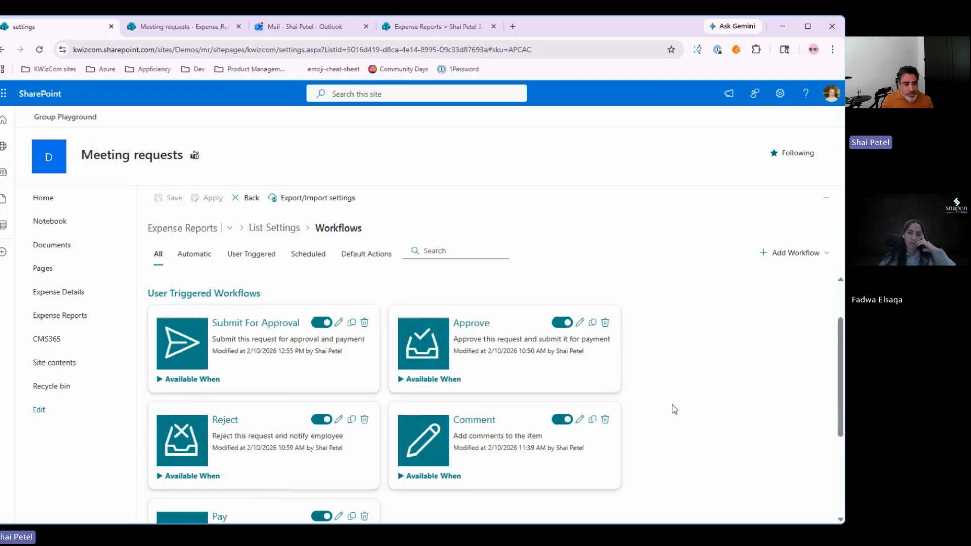
scroll(674, 409, "down", 1)
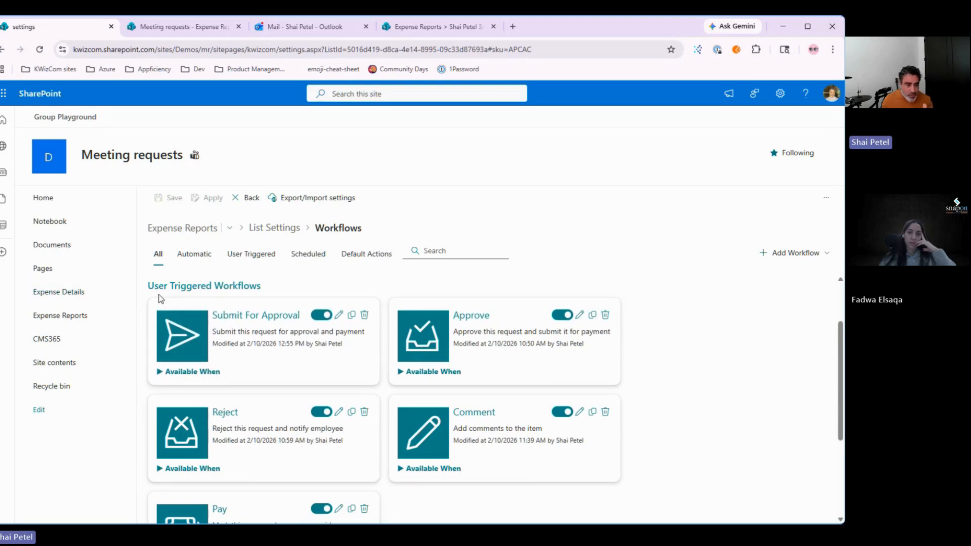
Step: Expand the 'Available When' conditions of Submit For Approval, Approve and Comment
left_click(191, 371)
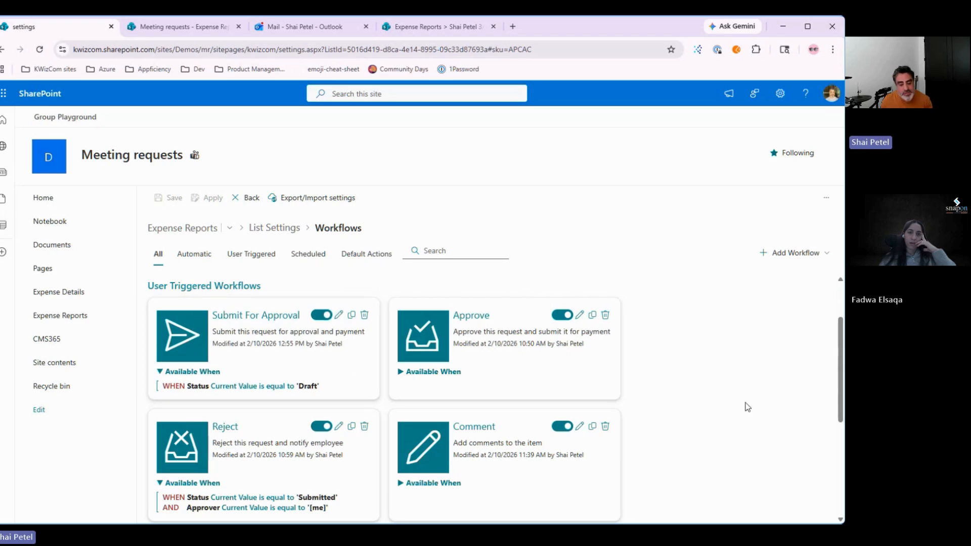
left_click(436, 371)
scroll(435, 373, "down", 2)
scroll(435, 373, "up", 1)
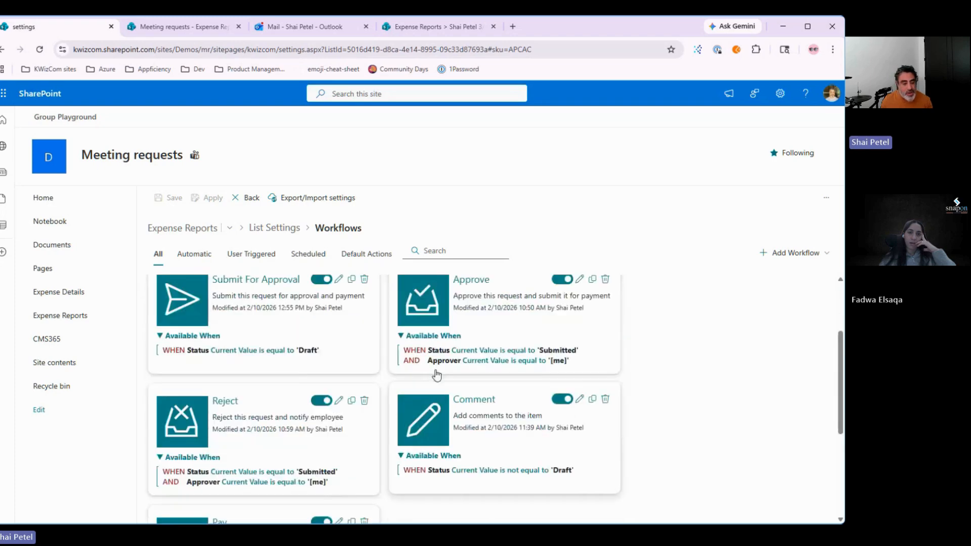
scroll(318, 416, "down", 4)
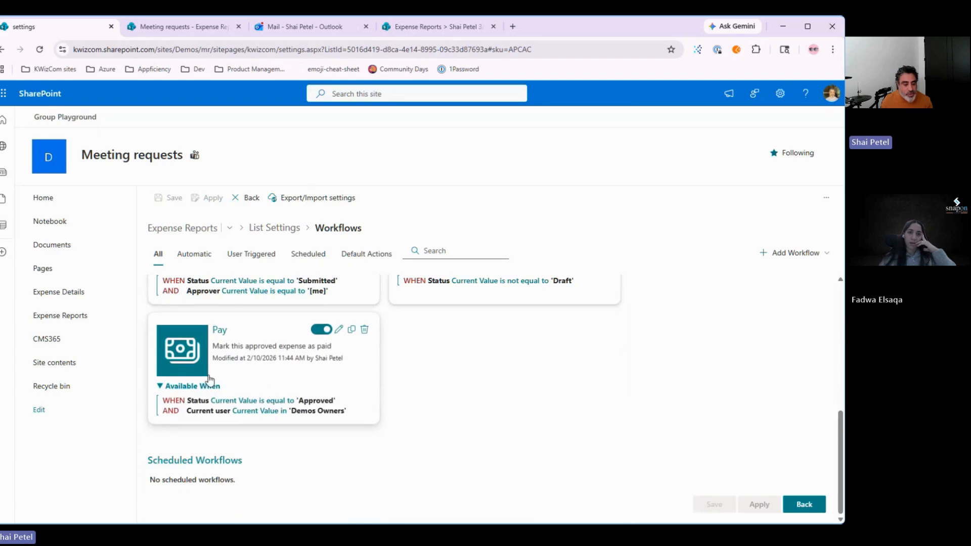
scroll(476, 442, "up", 1)
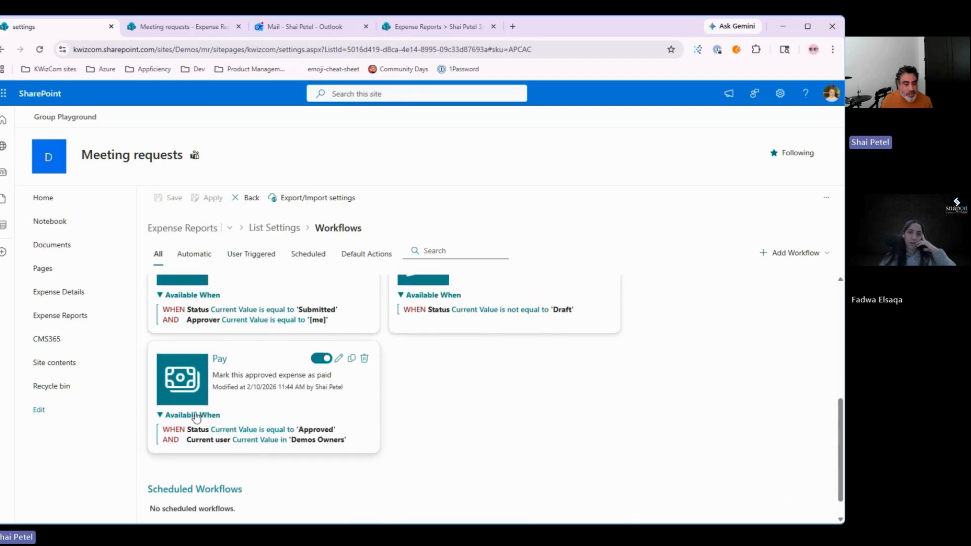
scroll(481, 438, "up", 3)
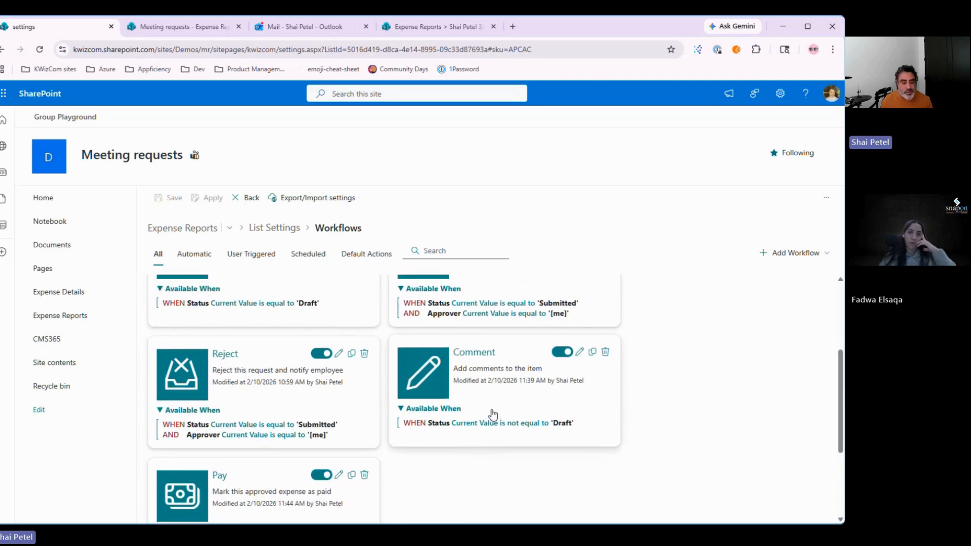
scroll(489, 412, "up", 1)
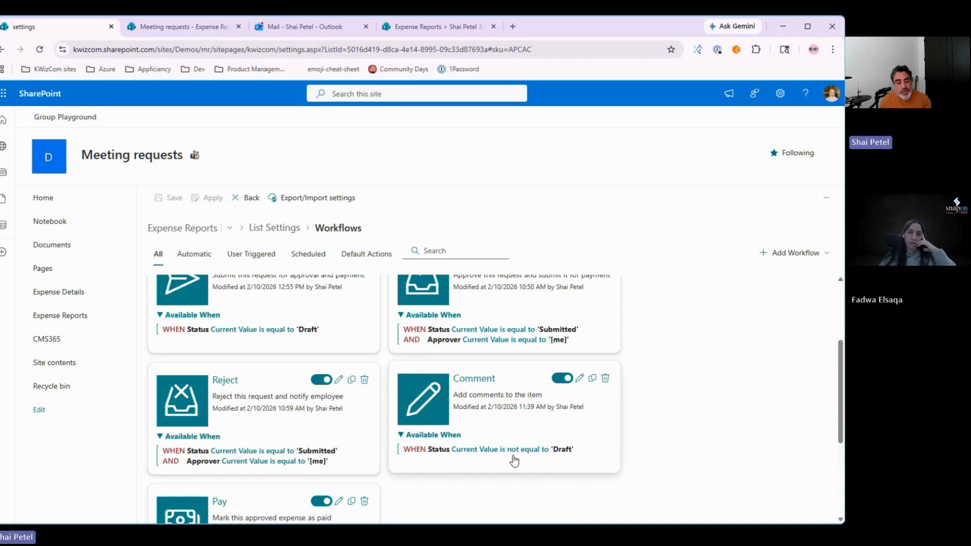
scroll(514, 460, "up", 3)
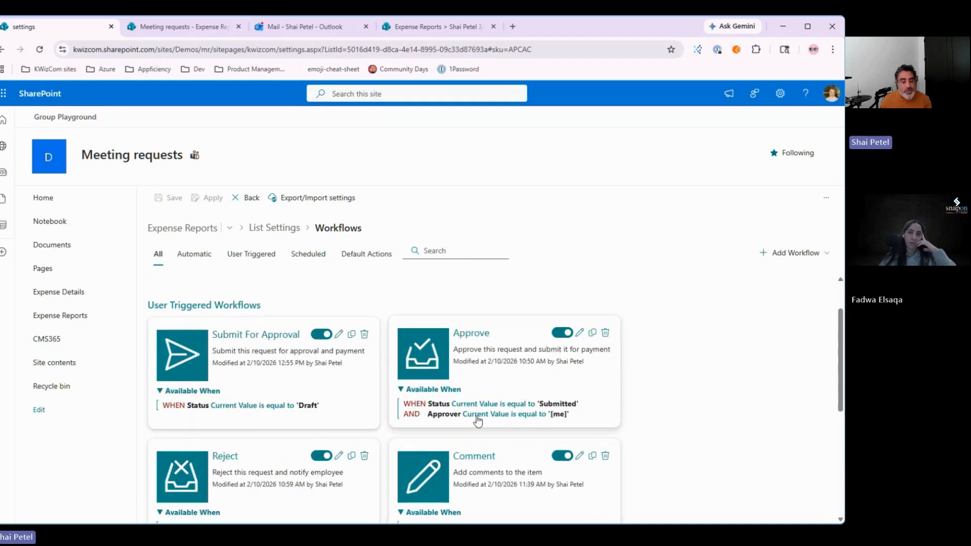
scroll(494, 427, "down", 1)
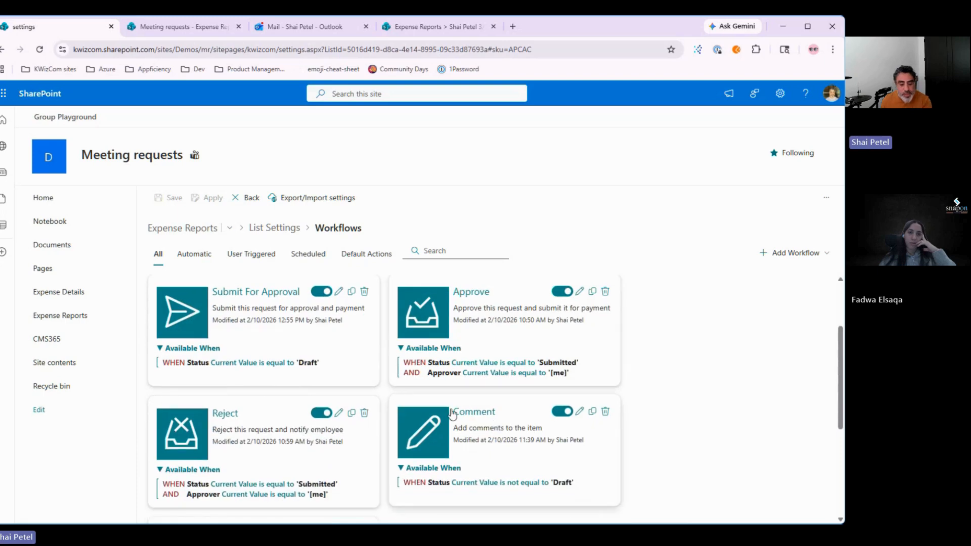
Step: Inspect the Comment card's condition, then collapse the Comment and Approve conditions
left_click_drag(452, 413, 638, 387)
left_click(419, 494)
scroll(659, 503, "down", 5)
scroll(657, 402, "up", 5)
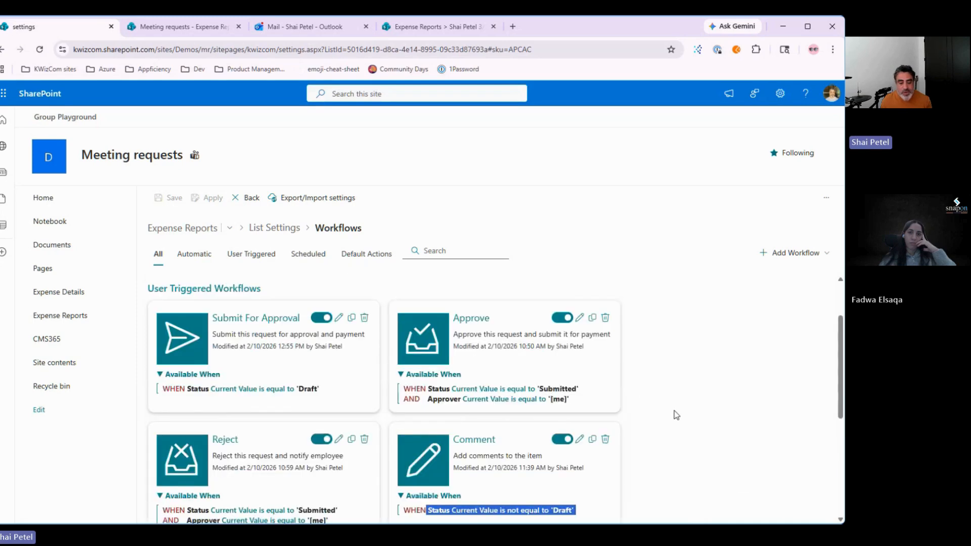
left_click(682, 427)
scroll(681, 427, "down", 1)
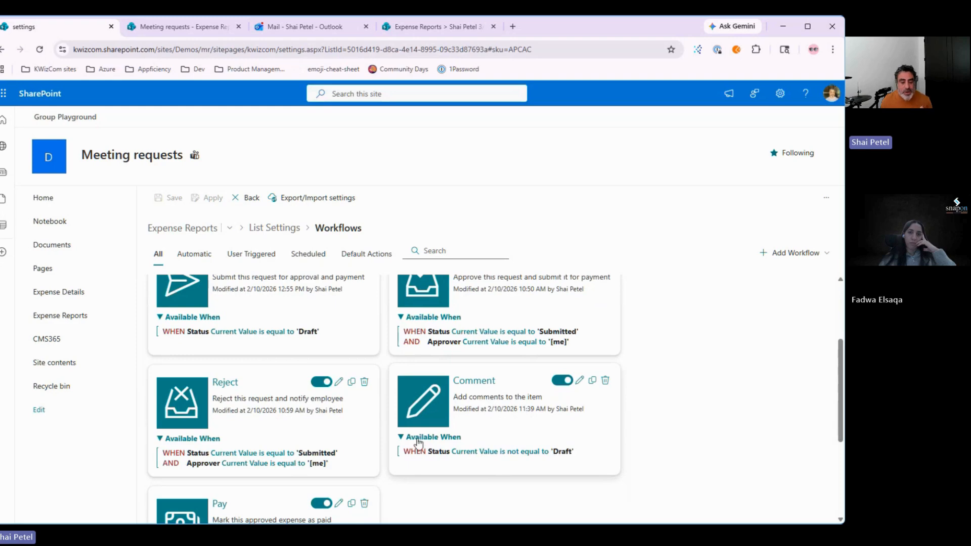
left_click(417, 440)
scroll(449, 462, "down", 2)
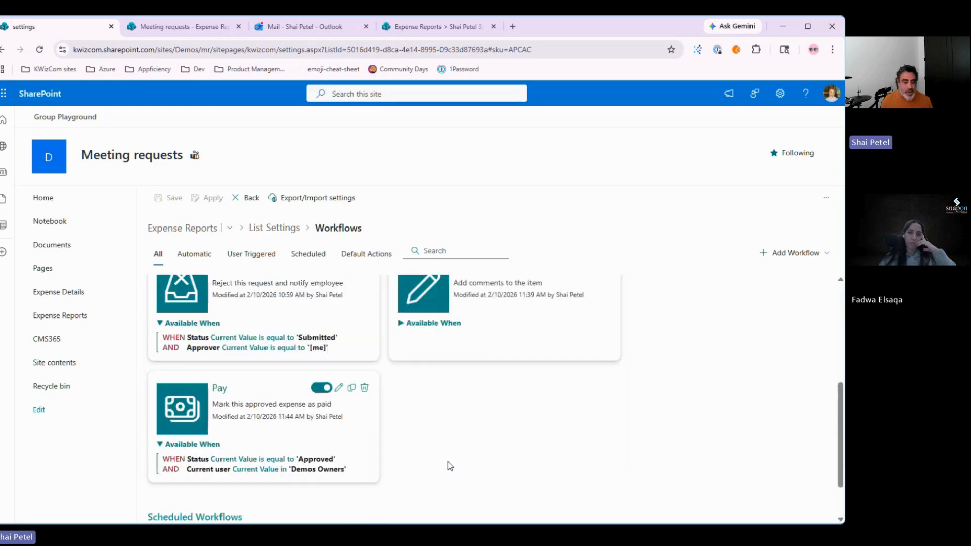
scroll(448, 461, "up", 1)
scroll(448, 461, "up", 4)
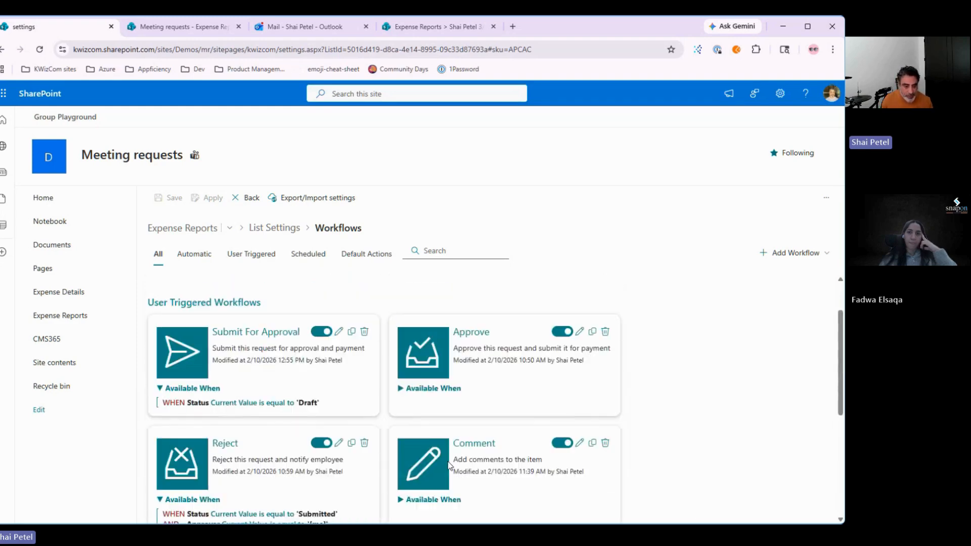
scroll(448, 466, "down", 1)
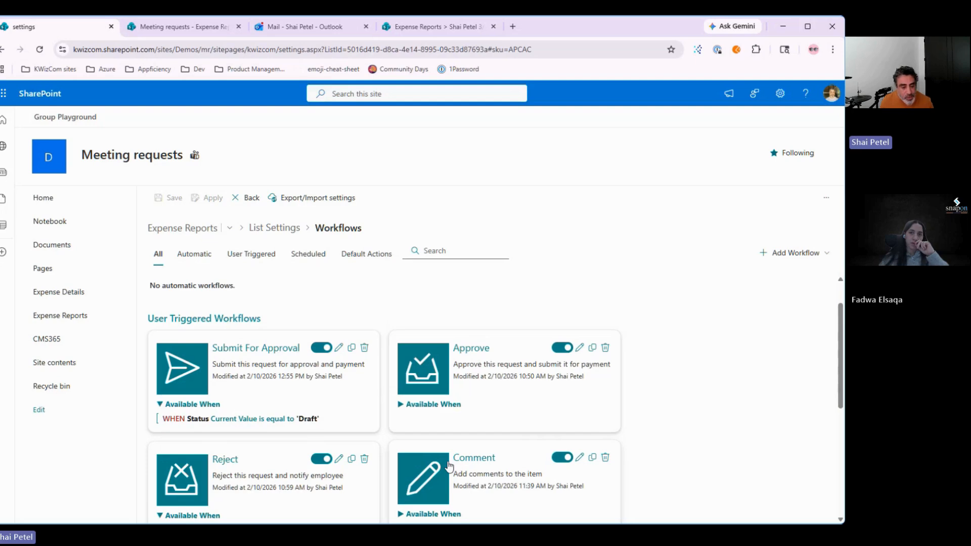
Step: Edit Submit For Approval, keeping its workflow type User Triggered and staying in the settings
left_click(339, 347)
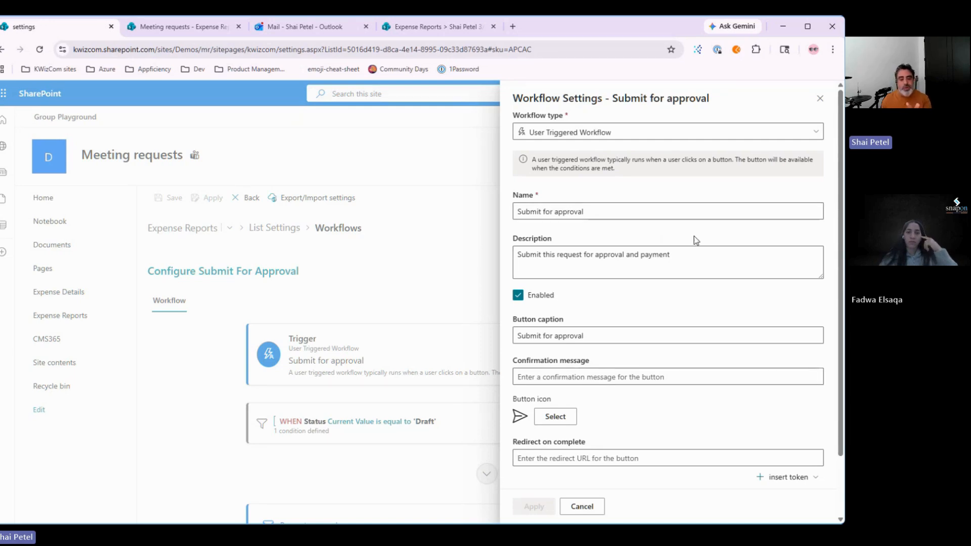
scroll(694, 236, "down", 2)
scroll(693, 236, "up", 2)
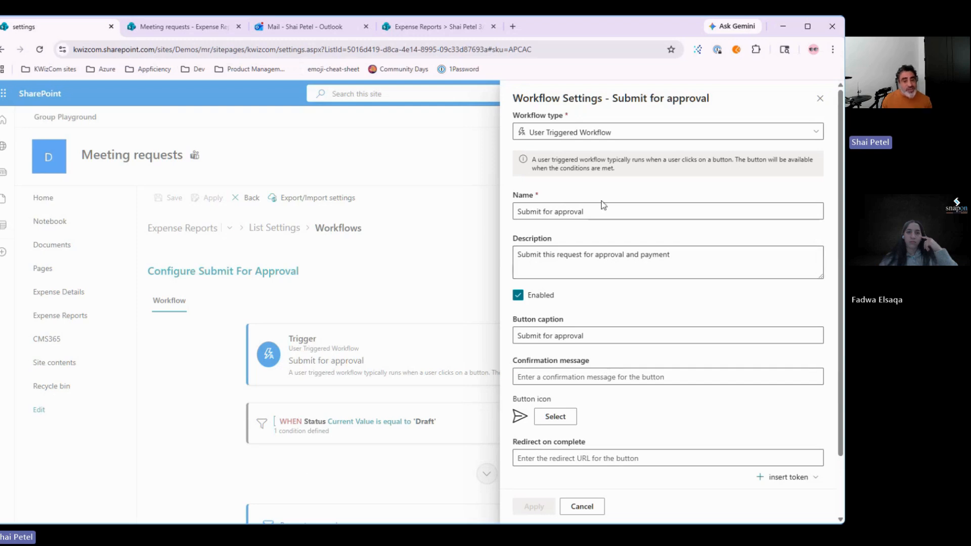
left_click(589, 133)
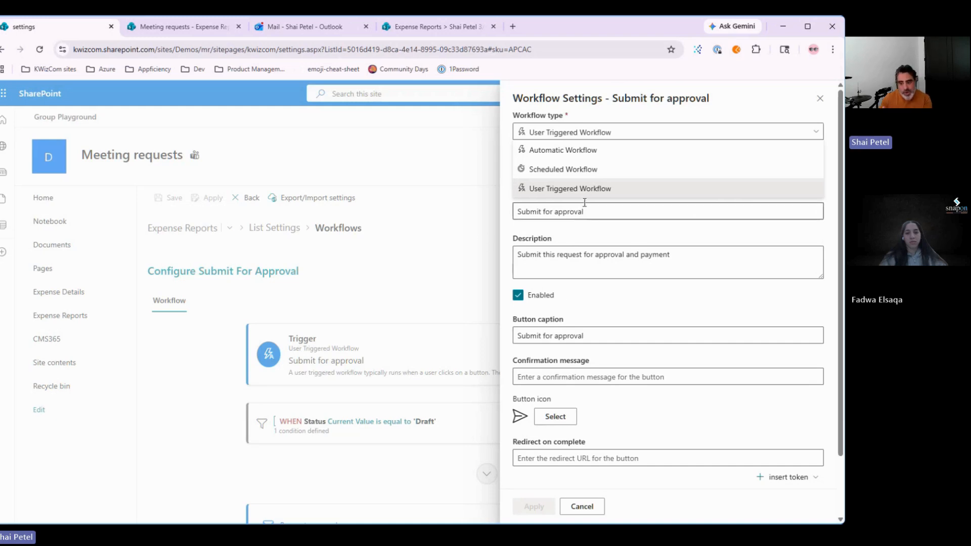
left_click(561, 191)
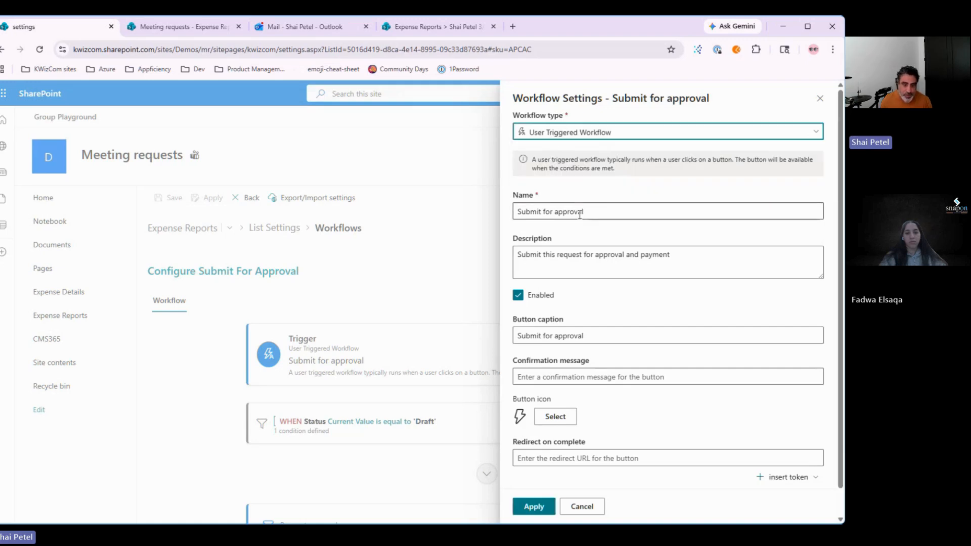
scroll(614, 273, "down", 1)
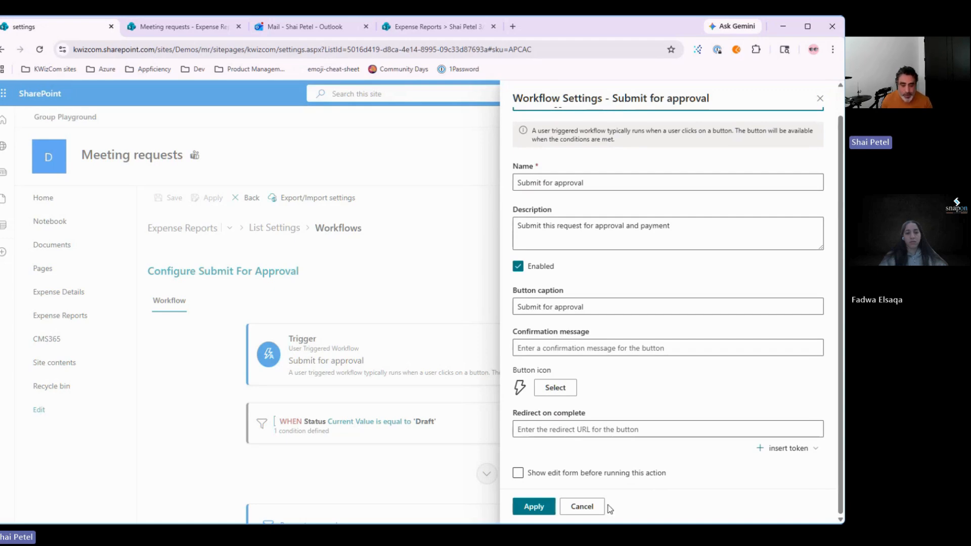
left_click(586, 506)
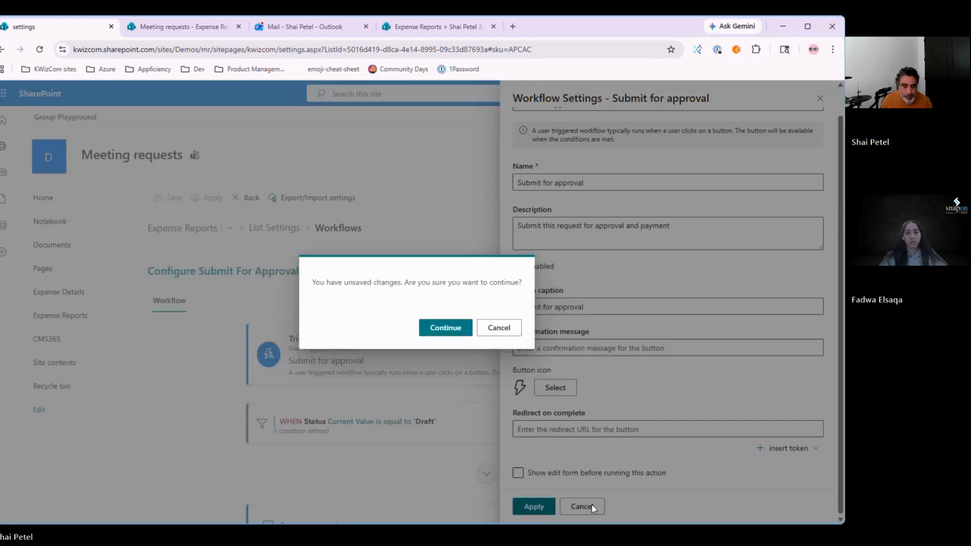
left_click(488, 330)
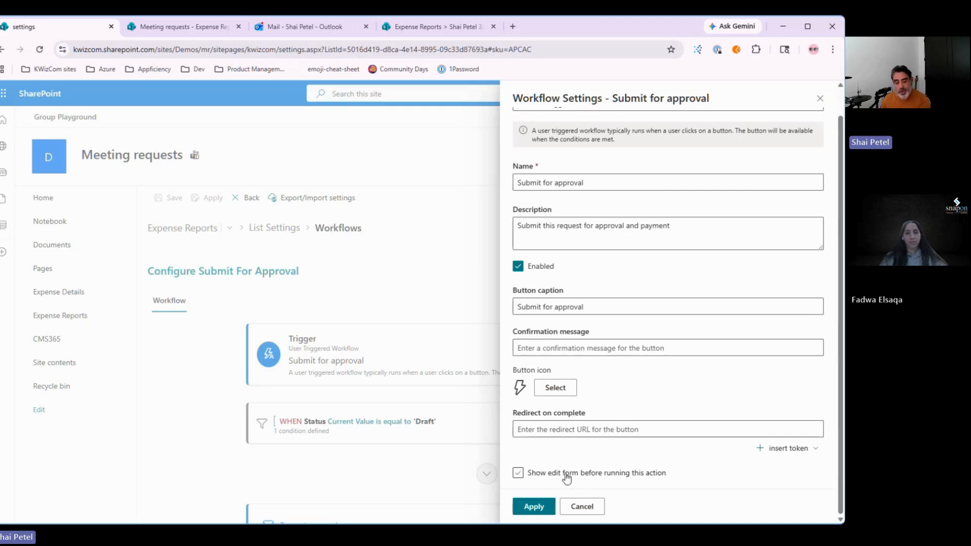
Step: Toggle 'Show edit form before running this action' off and back on
left_click(566, 478)
scroll(566, 477, "down", 1)
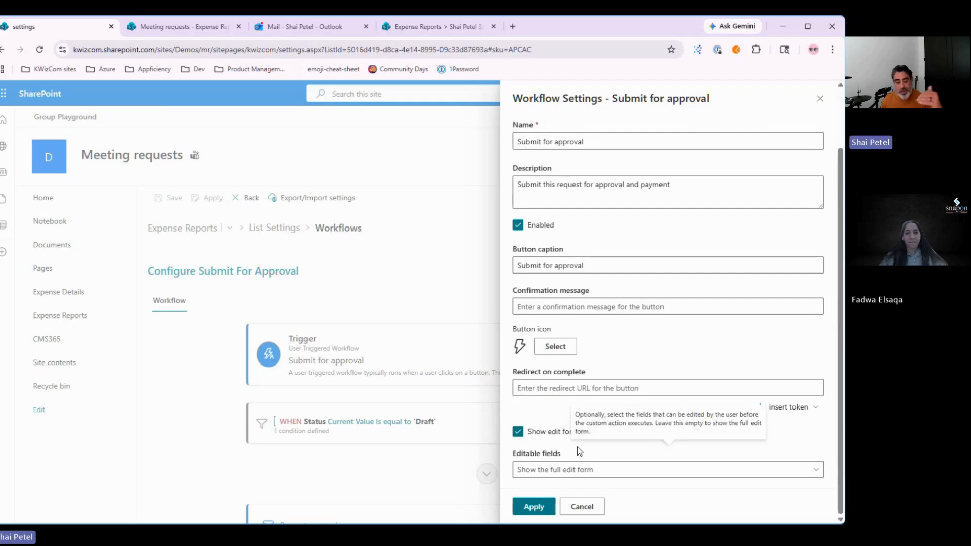
left_click(551, 435)
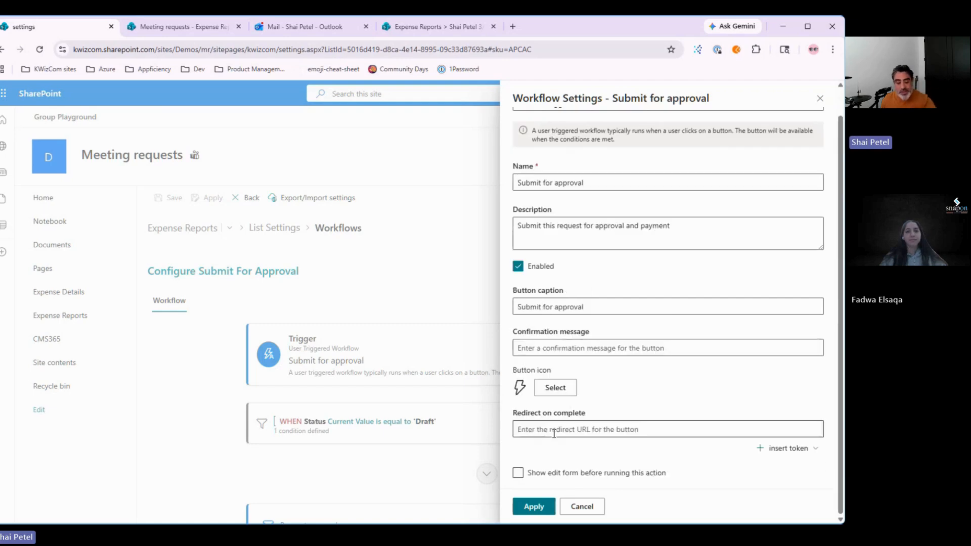
left_click(578, 476)
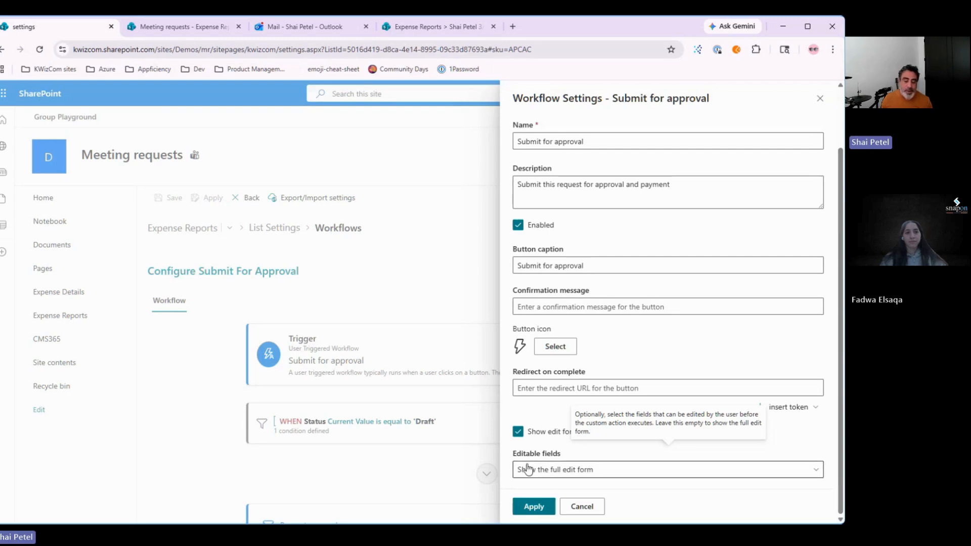
Step: Try Comments and Title as editable fields, then clear them back to the full edit form
left_click(541, 472)
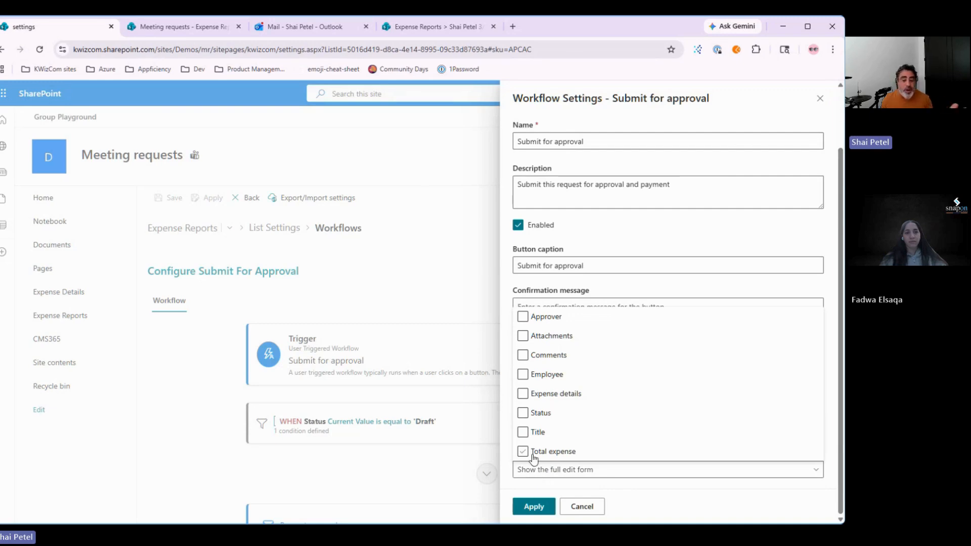
left_click(536, 355)
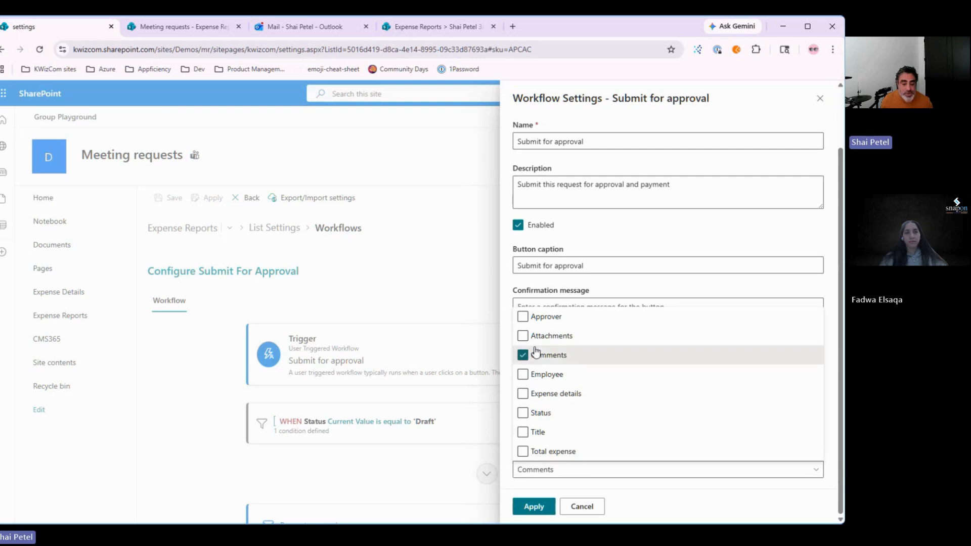
left_click(533, 433)
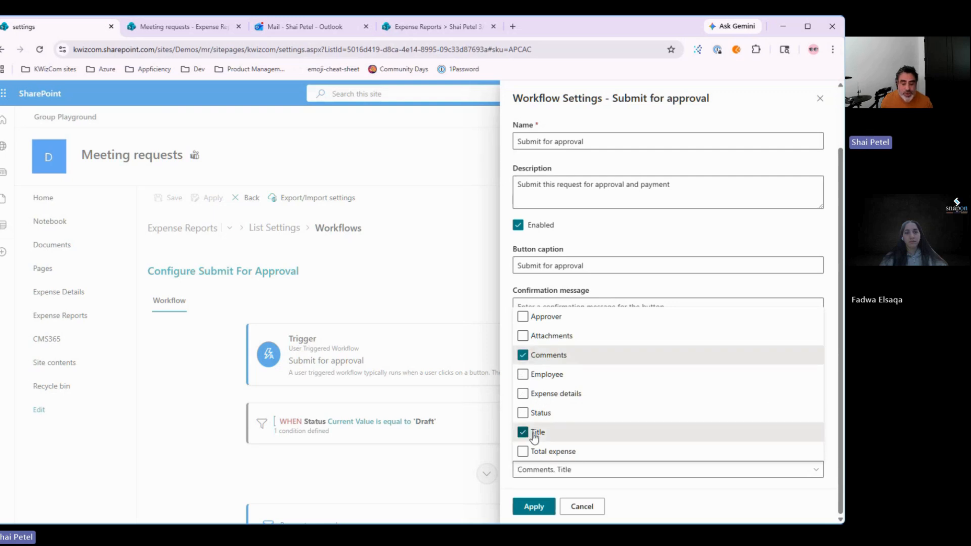
left_click(706, 487)
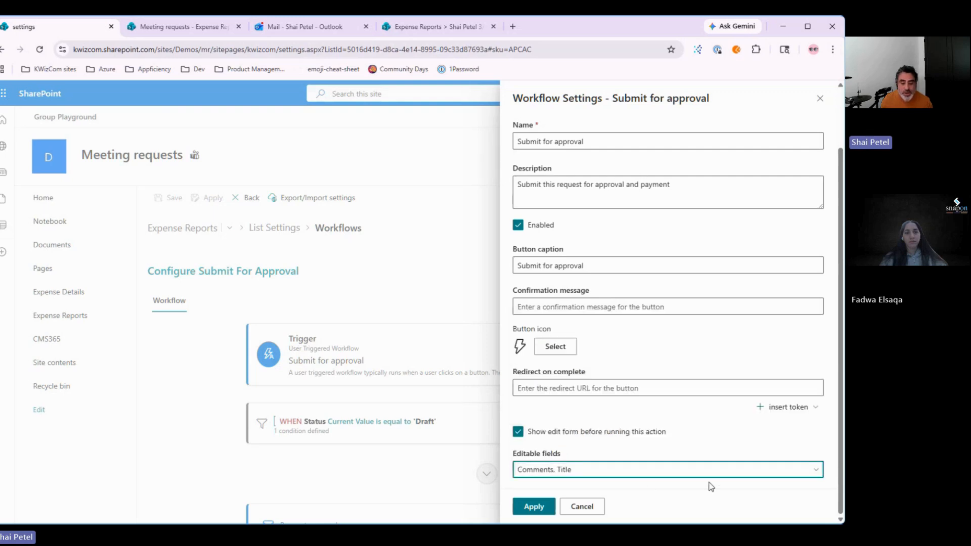
left_click(549, 470)
left_click(523, 433)
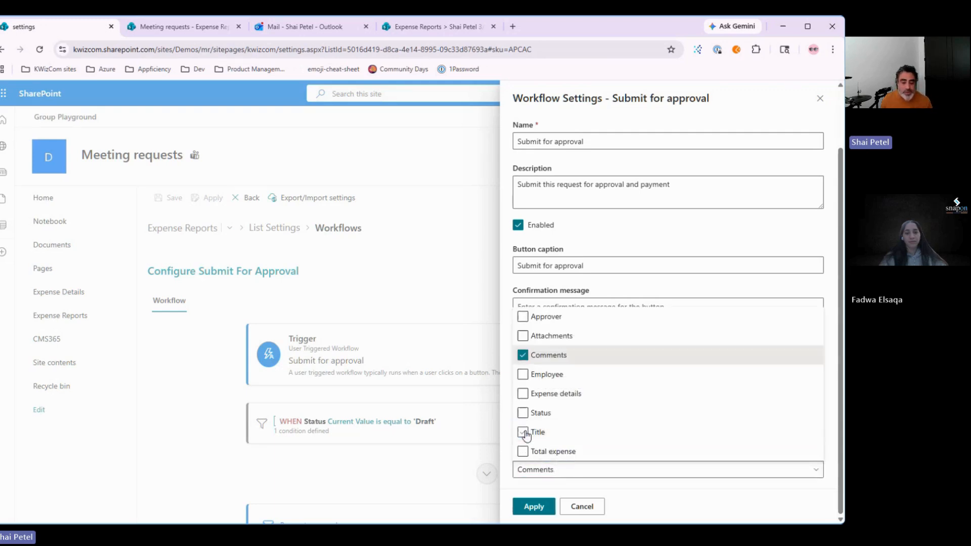
left_click(524, 355)
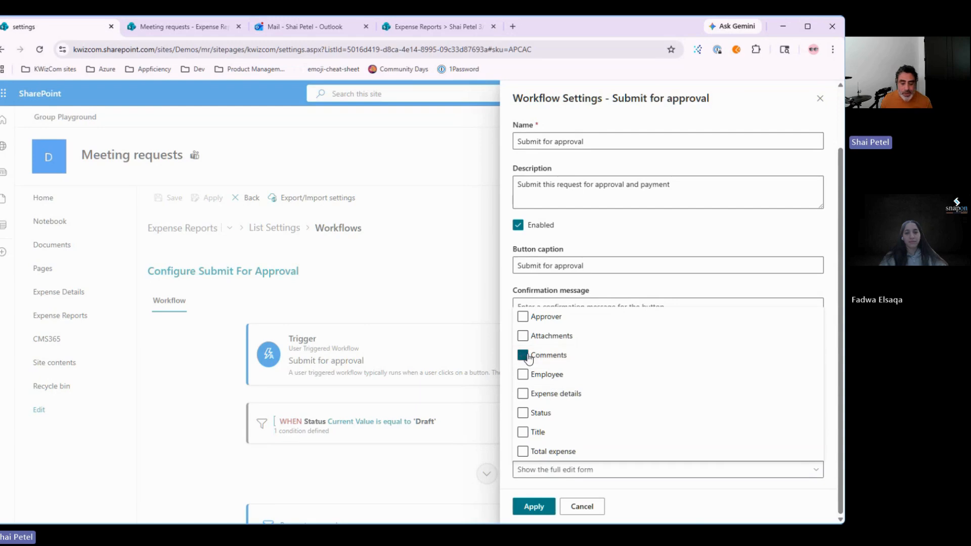
left_click(711, 487)
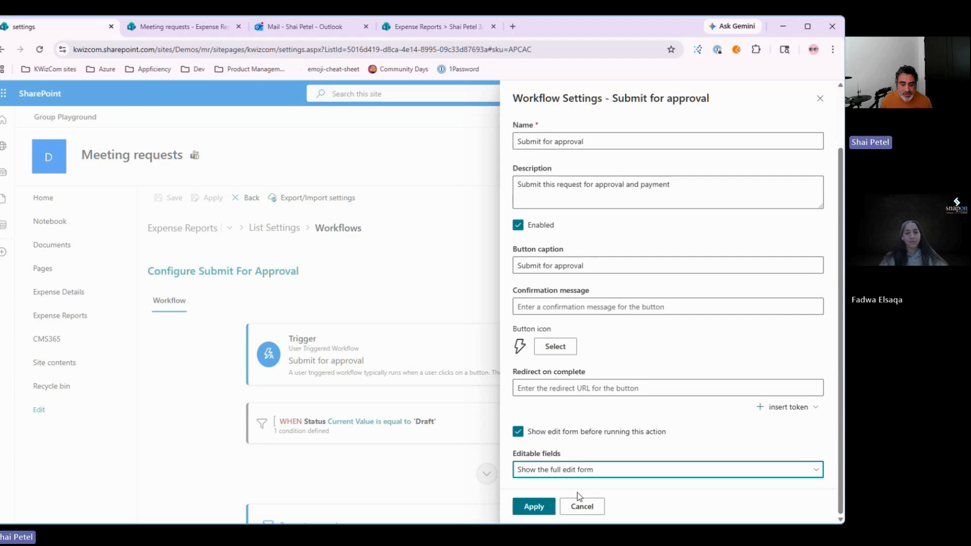
Step: Cancel the trigger settings panel and confirm discarding the unsaved changes
left_click(584, 507)
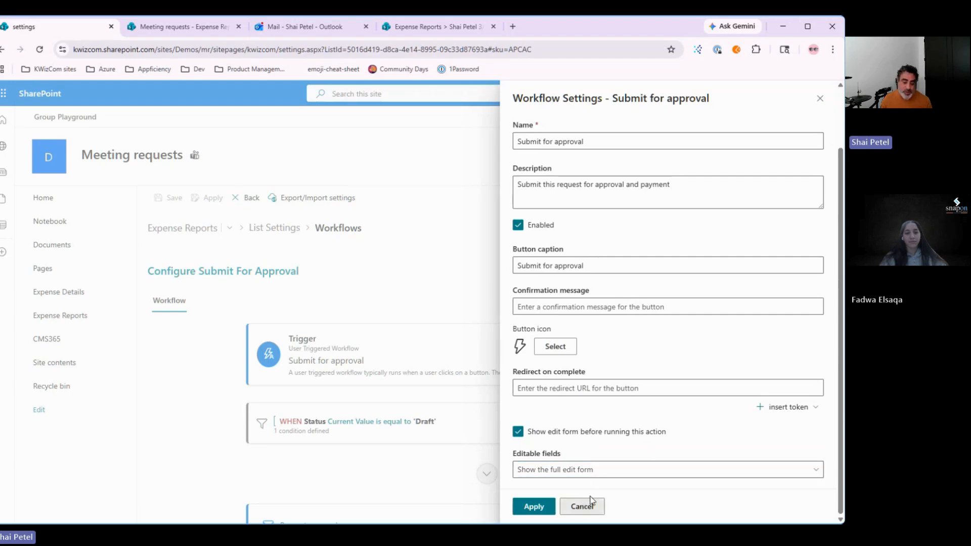
left_click(591, 503)
left_click(443, 329)
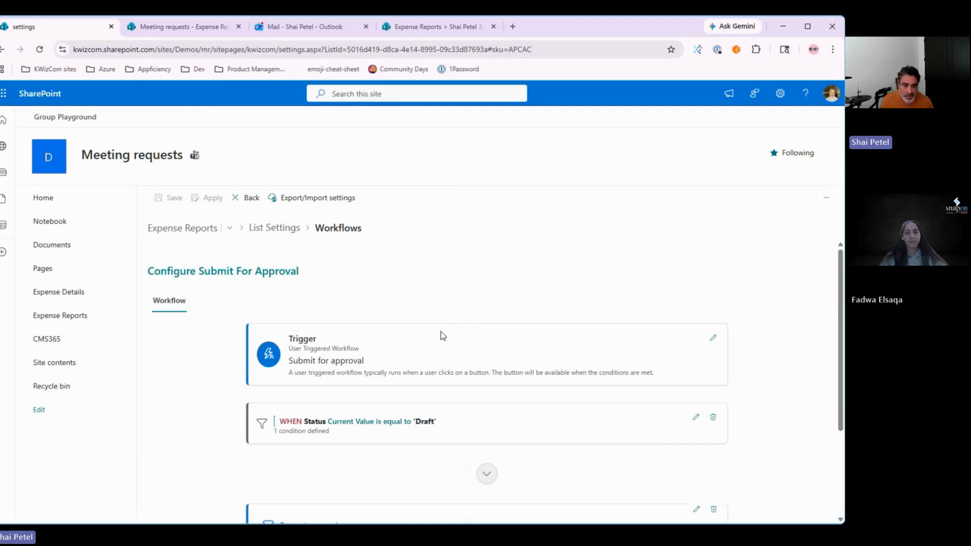
scroll(572, 416, "down", 2)
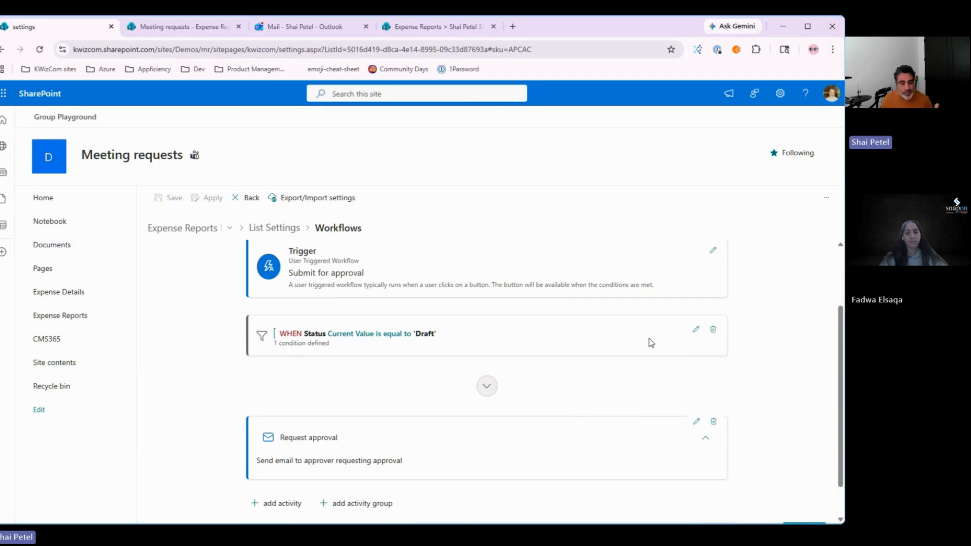
left_click(695, 329)
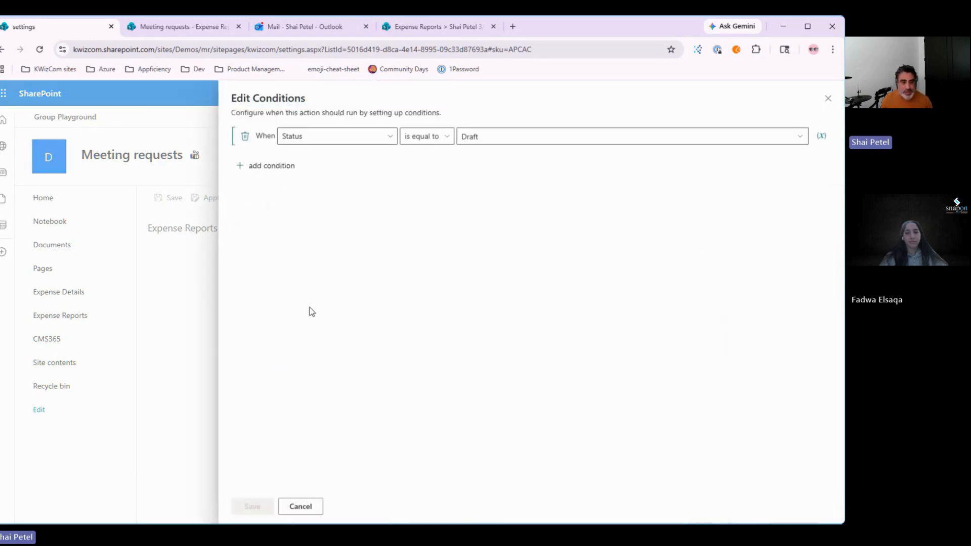
left_click(306, 508)
scroll(505, 475, "down", 1)
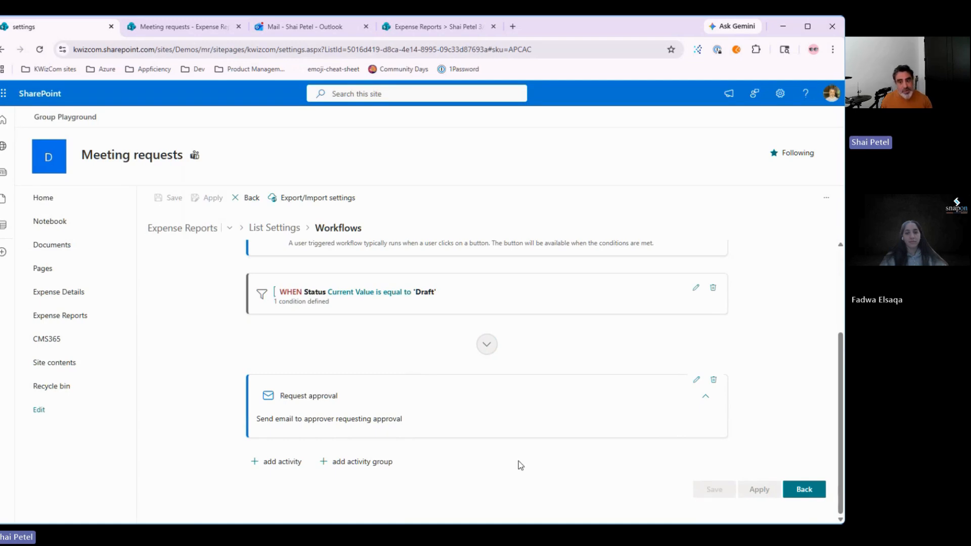
scroll(482, 412, "up", 1)
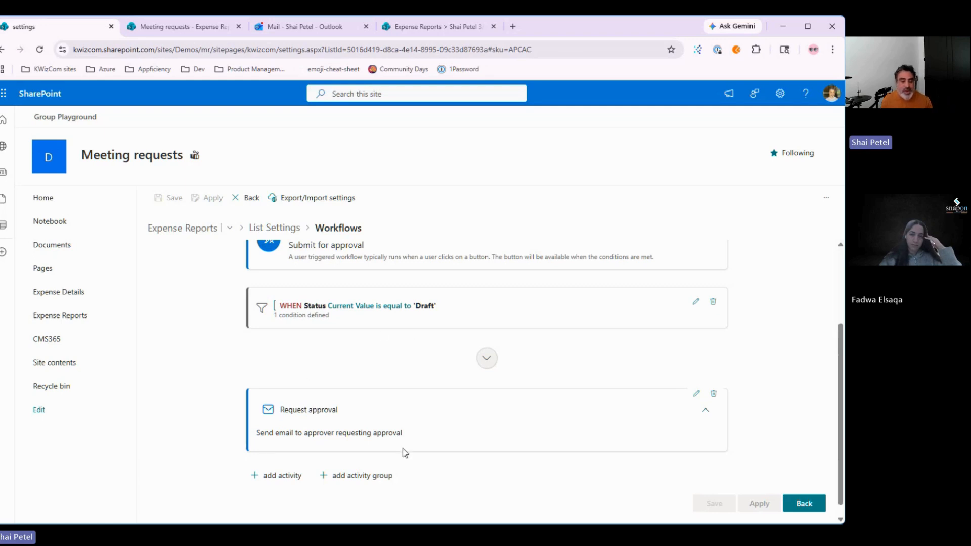
scroll(403, 451, "down", 1)
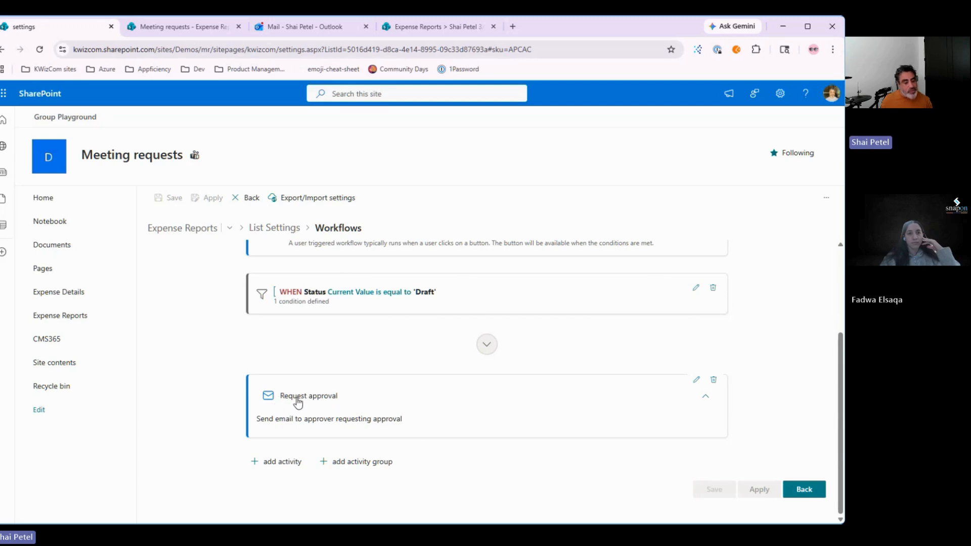
Step: Expand Request approval to show its recipients, subject and body, then list activities to add
left_click(322, 402)
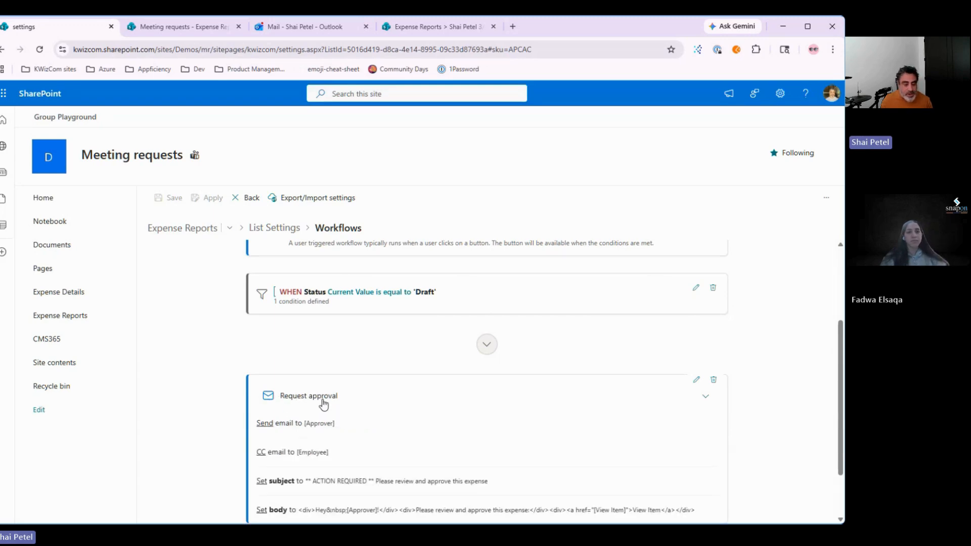
scroll(410, 422, "down", 2)
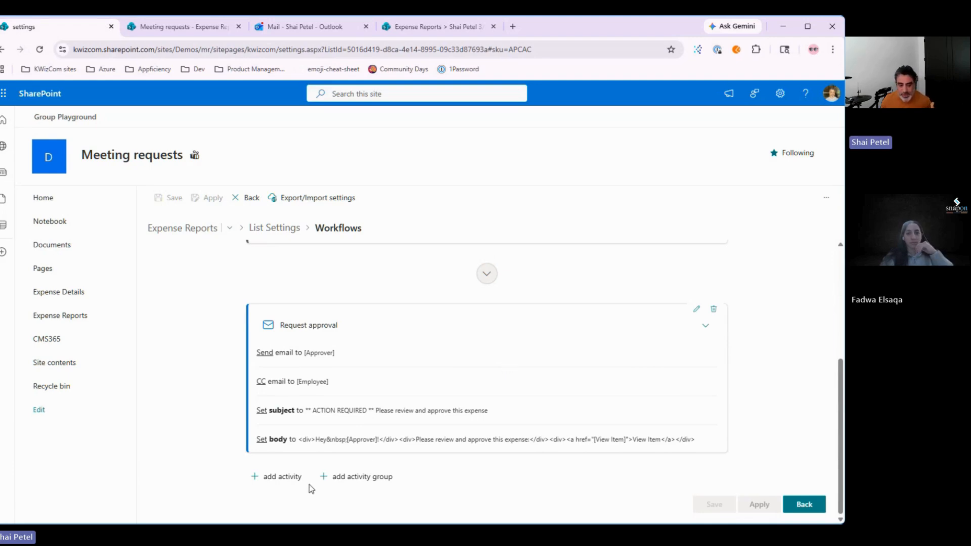
left_click(291, 480)
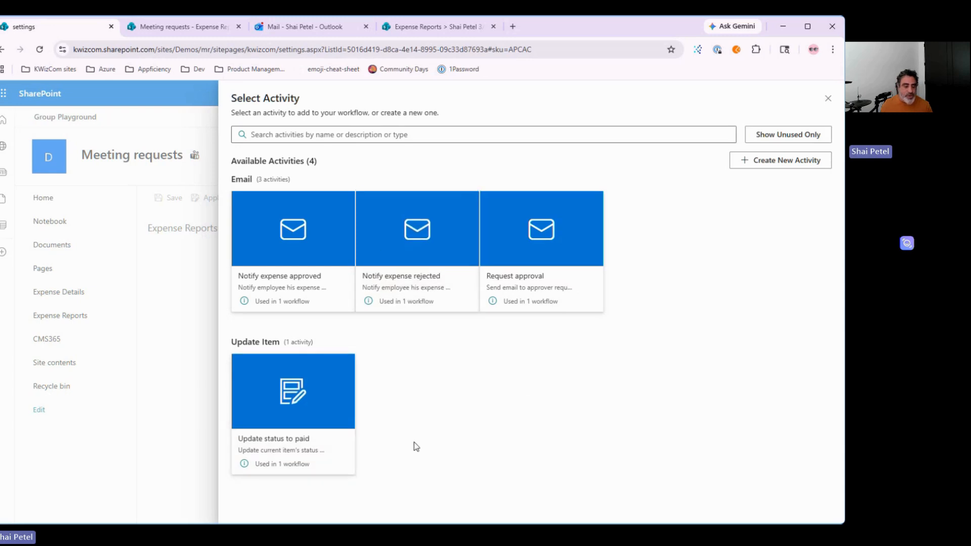
Step: Start a new Copy Item activity, review its settings, then discard it
left_click(778, 170)
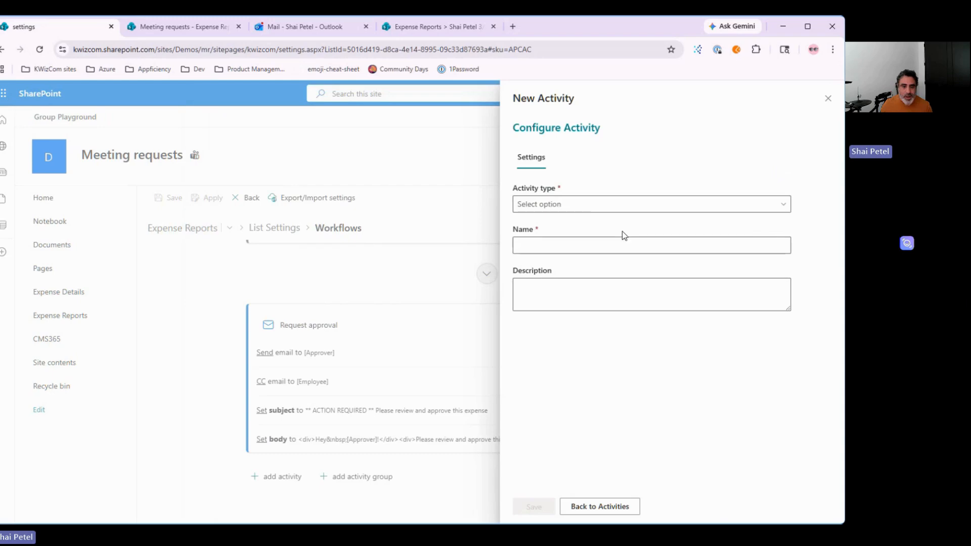
left_click(576, 207)
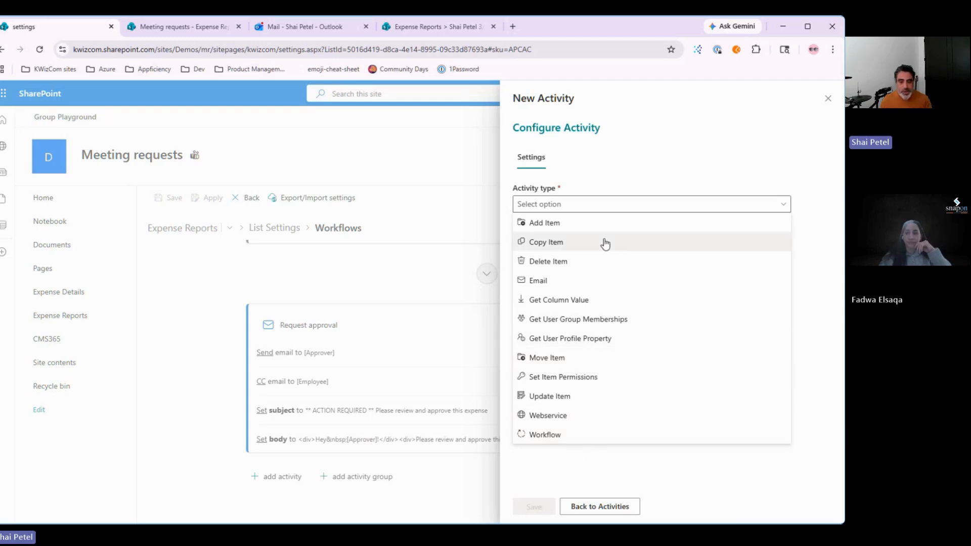
left_click(566, 246)
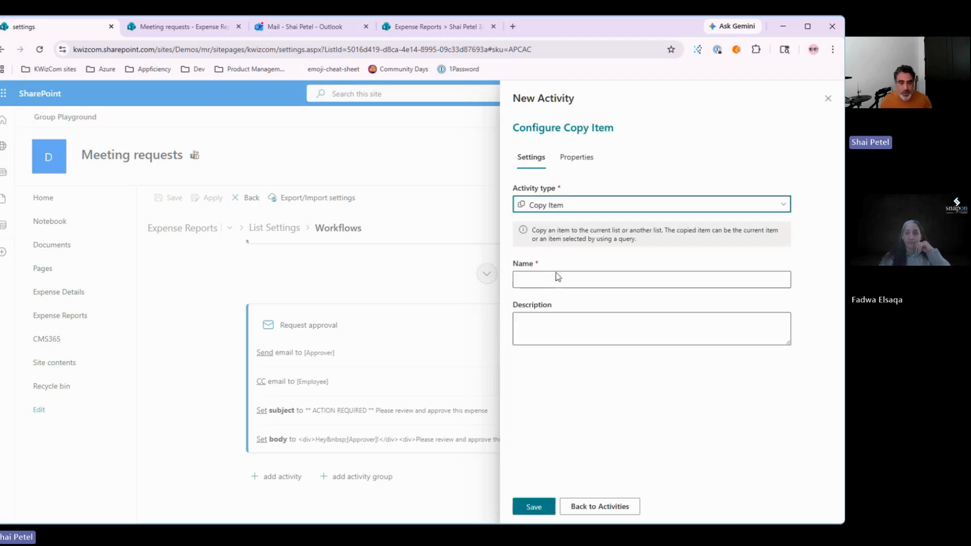
left_click(576, 158)
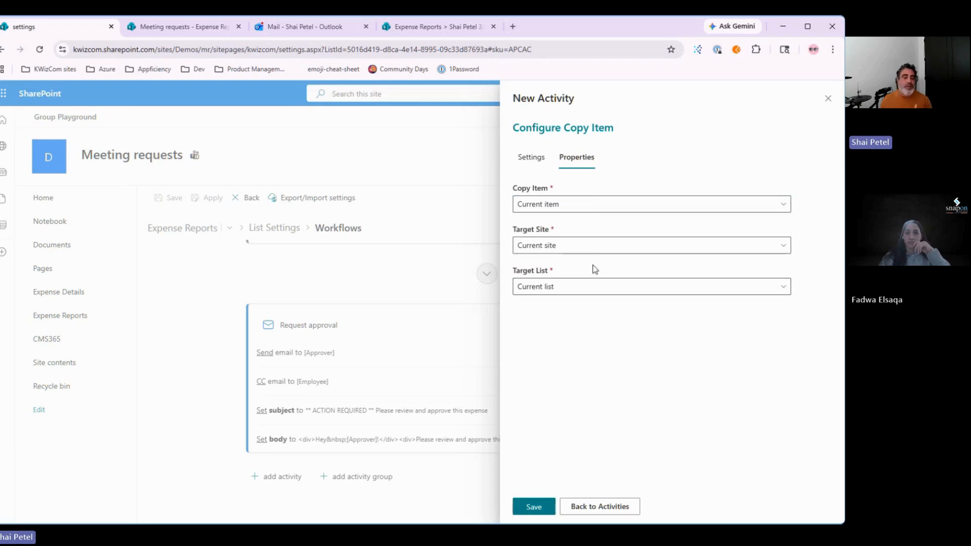
left_click(531, 158)
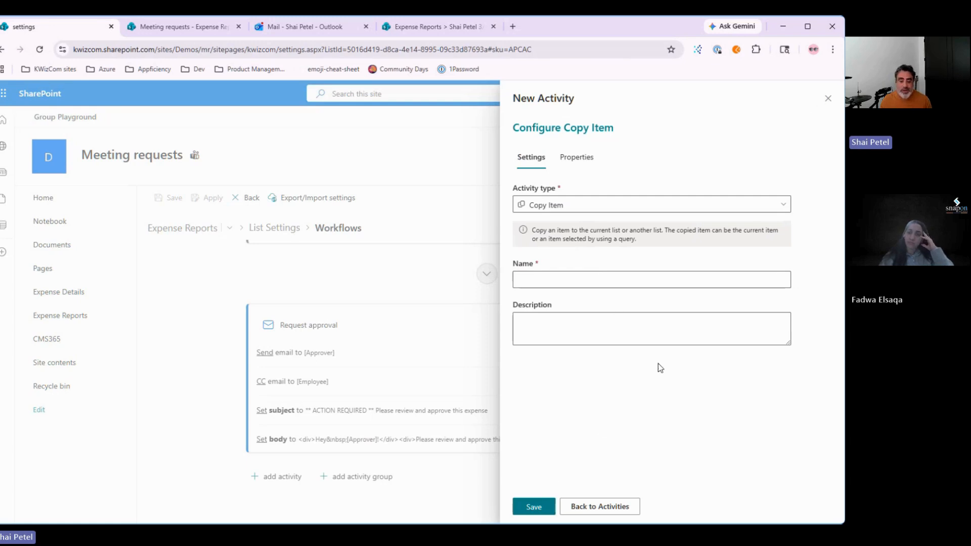
left_click(581, 506)
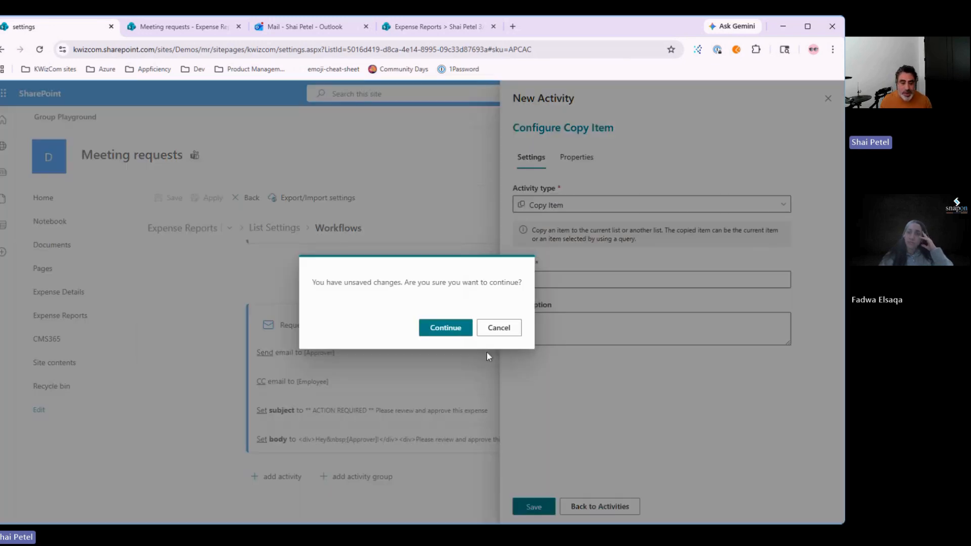
left_click(439, 330)
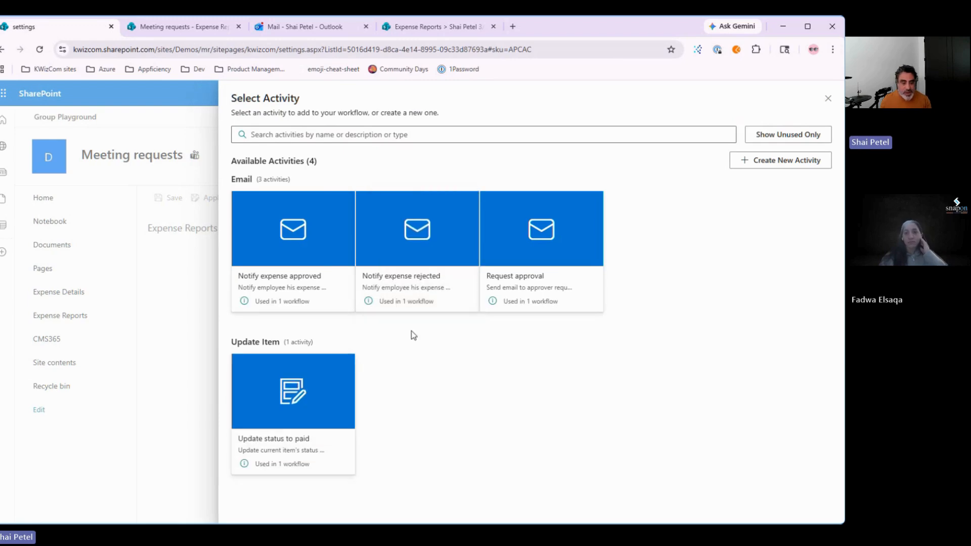
Step: Add the 'Update status to paid' activity to the workflow
left_click(342, 387)
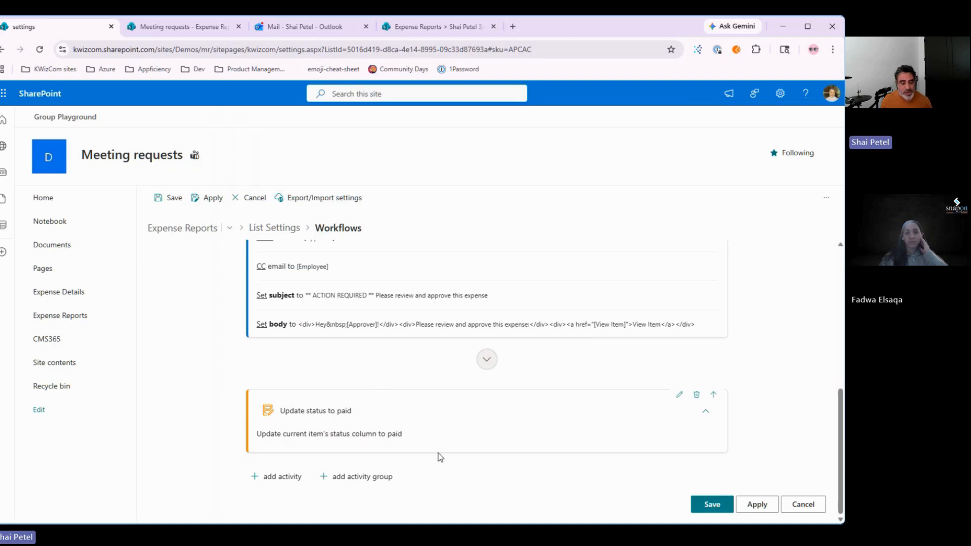
scroll(438, 453, "up", 3)
scroll(449, 397, "down", 3)
scroll(455, 324, "up", 3)
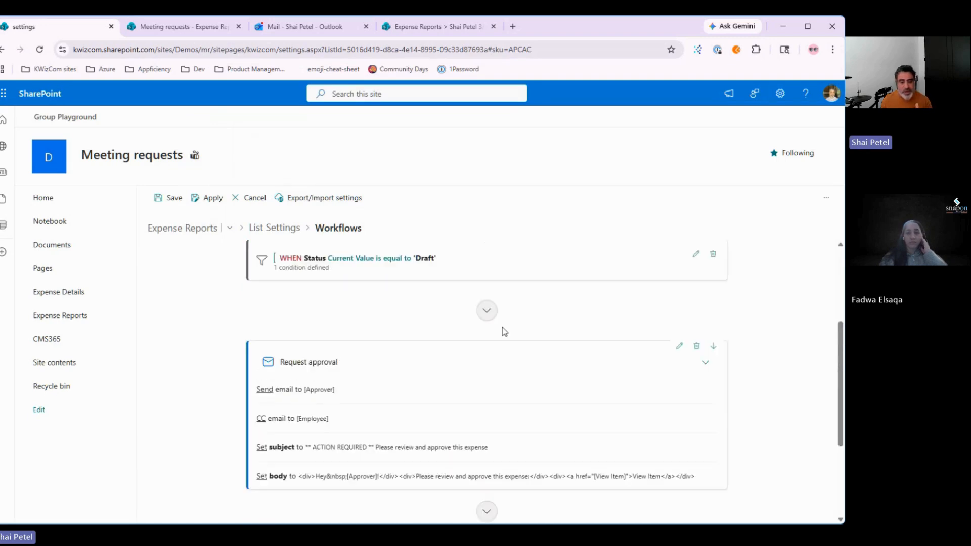
Step: Collapse Request approval and add an empty Activity Group after it
left_click(705, 361)
scroll(526, 405, "down", 2)
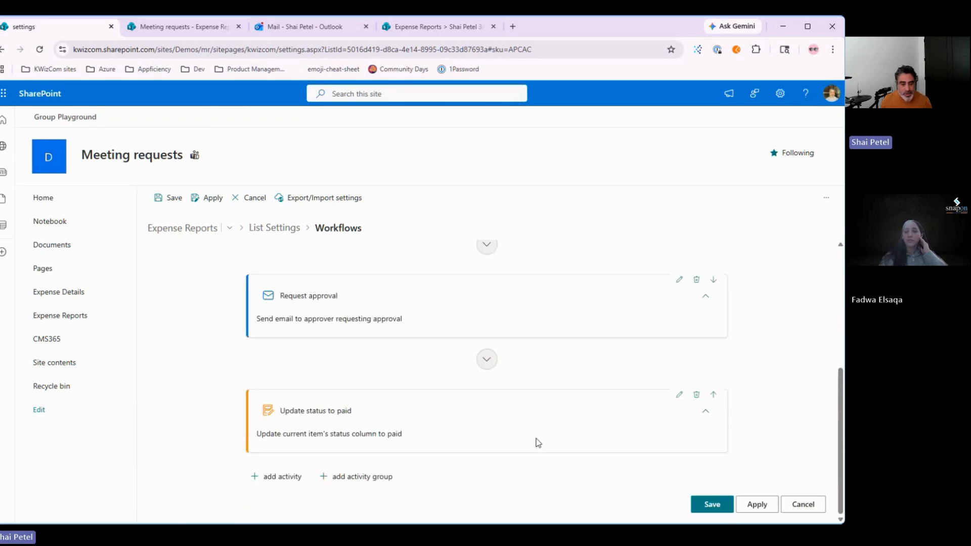
left_click(349, 483)
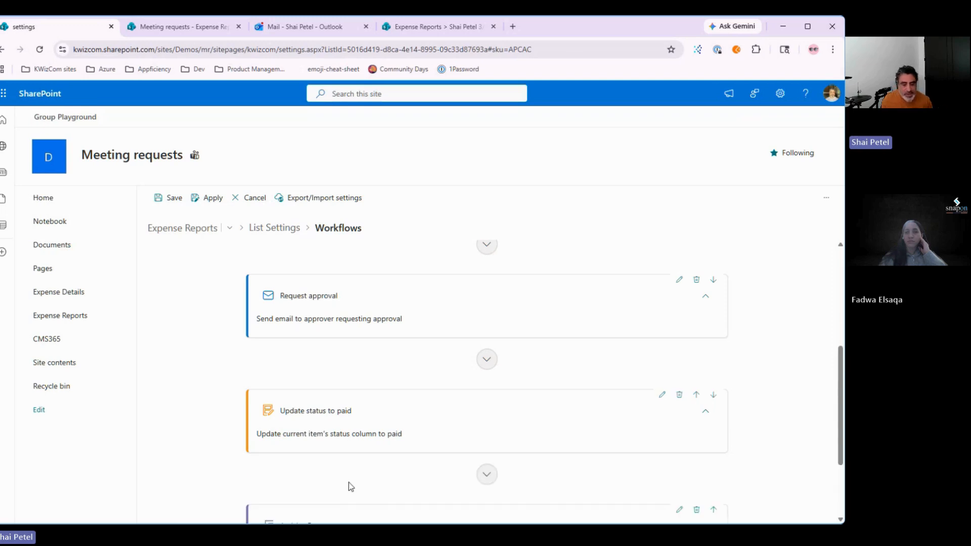
scroll(350, 486, "down", 2)
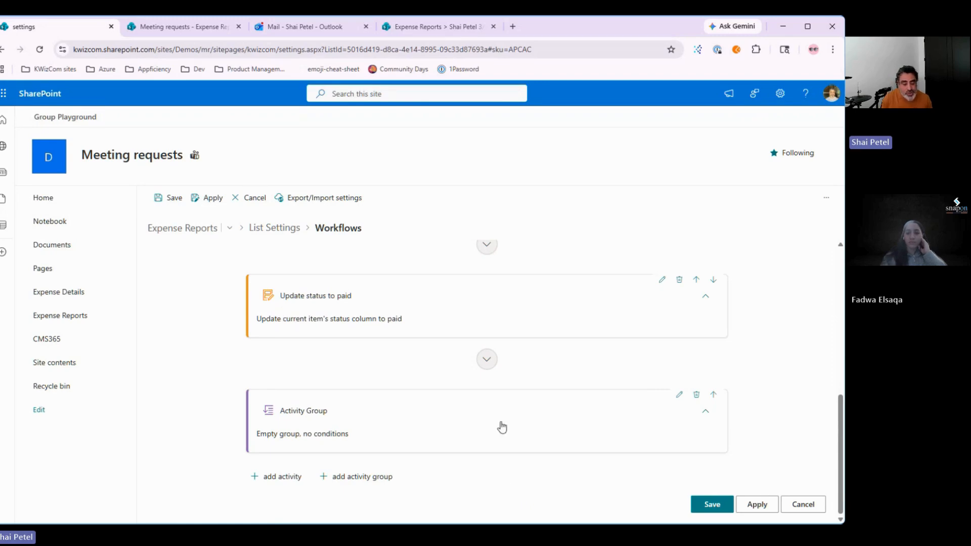
scroll(374, 370, "up", 1)
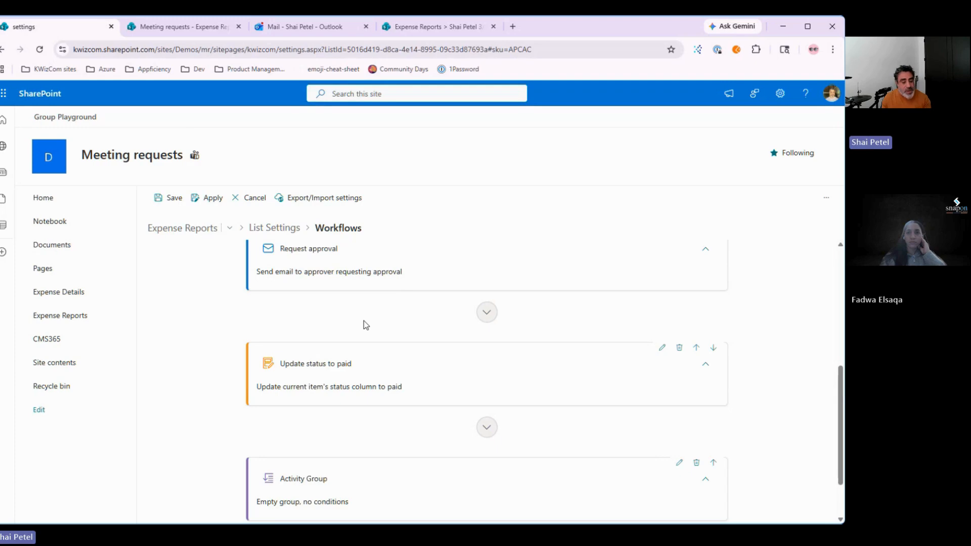
scroll(364, 325, "down", 1)
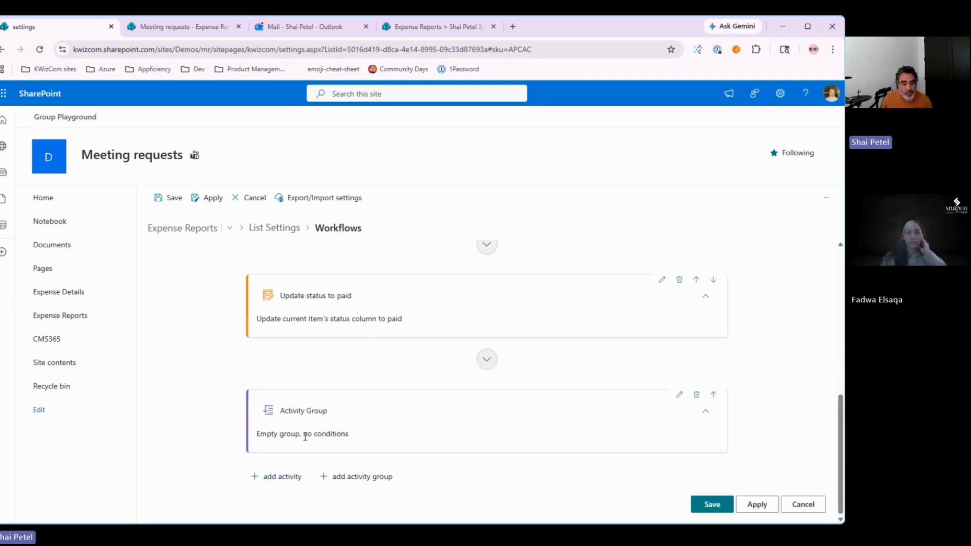
Step: Give the Activity Group the condition Total expense is greater than 1000 and save it
left_click(705, 410)
scroll(522, 442, "down", 1)
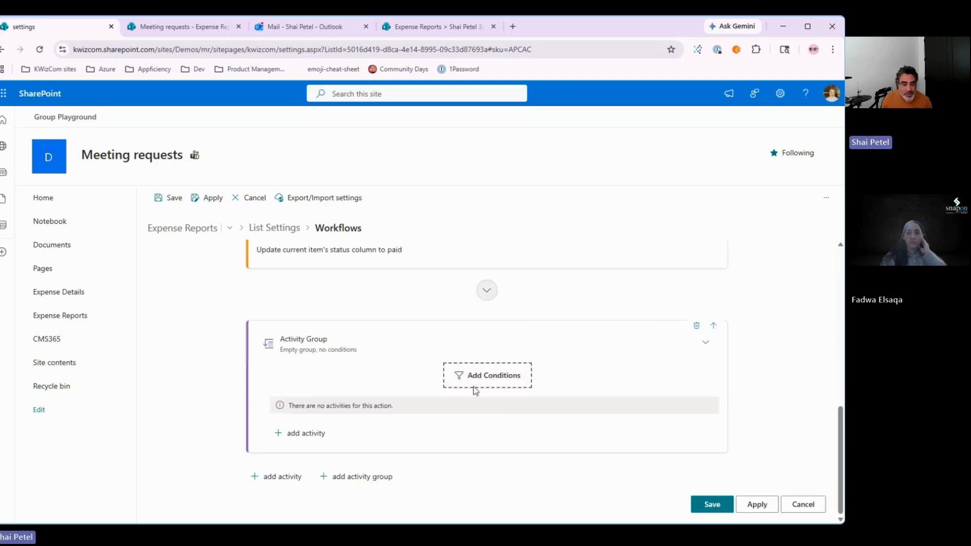
left_click(473, 384)
left_click(274, 163)
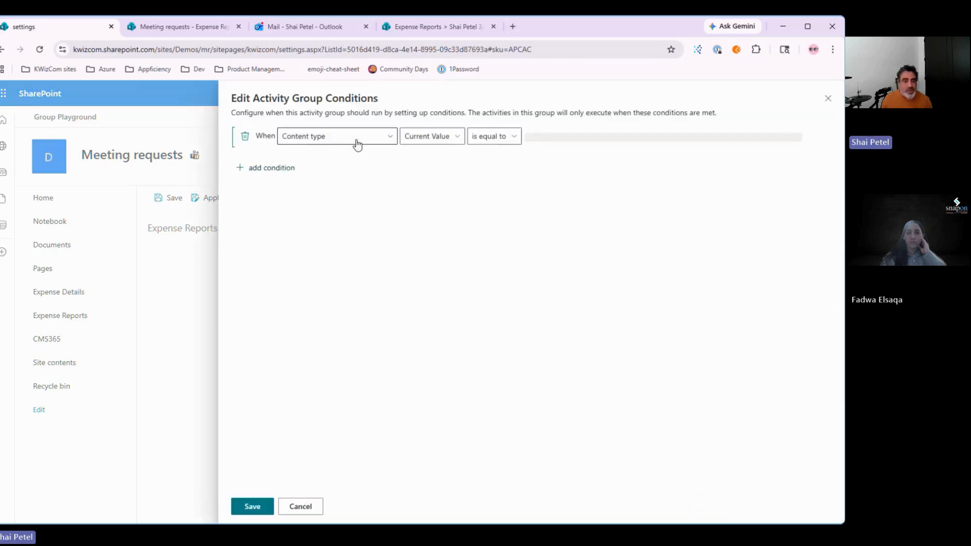
left_click(368, 136)
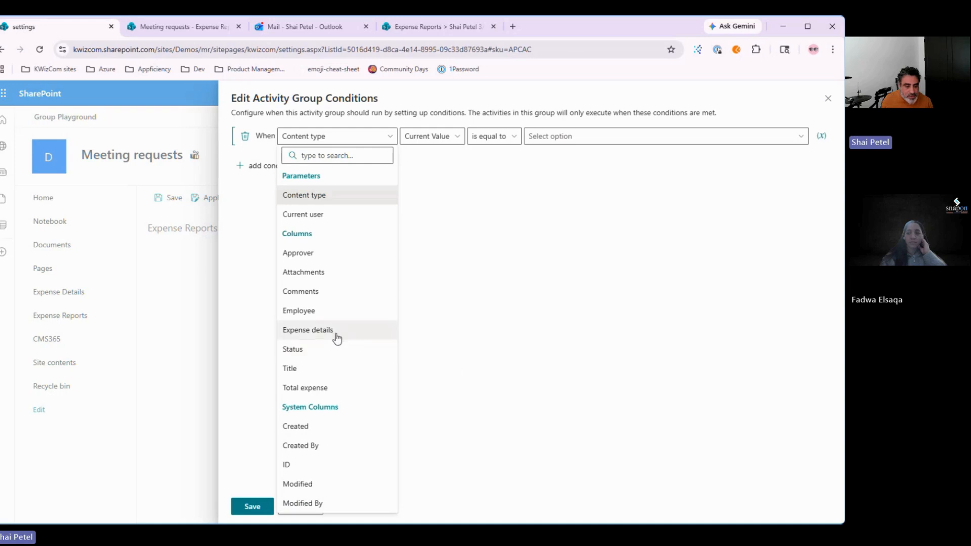
left_click(303, 388)
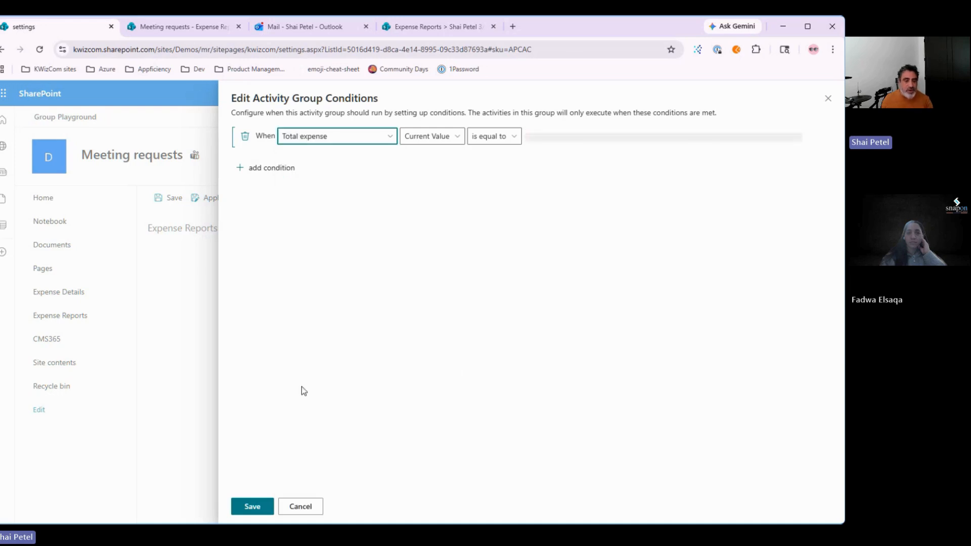
left_click(501, 143)
left_click(526, 197)
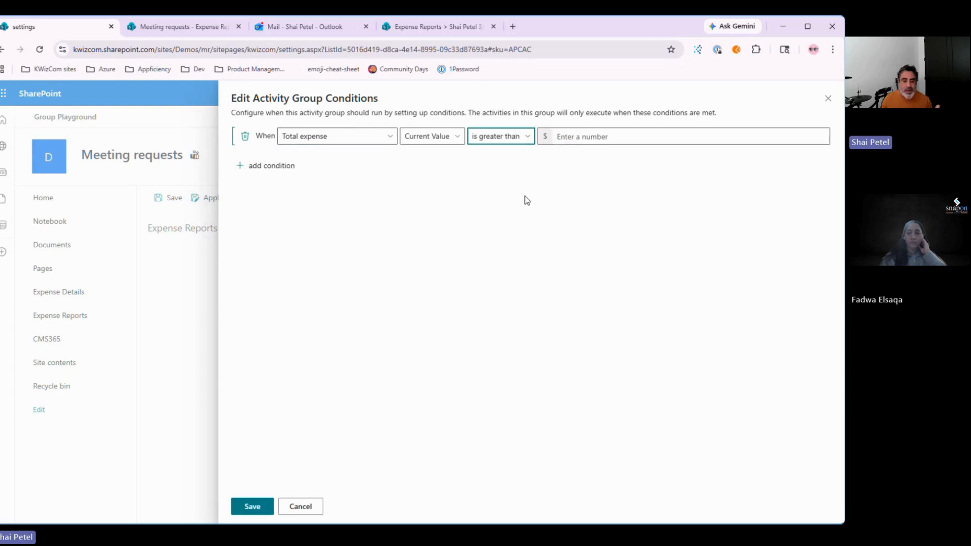
left_click(600, 137)
type("1000")
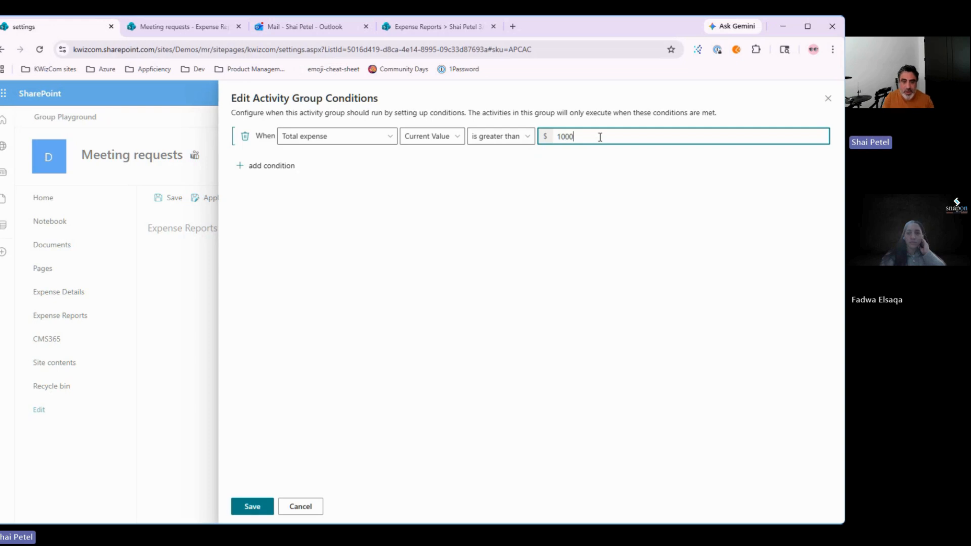
left_click(252, 506)
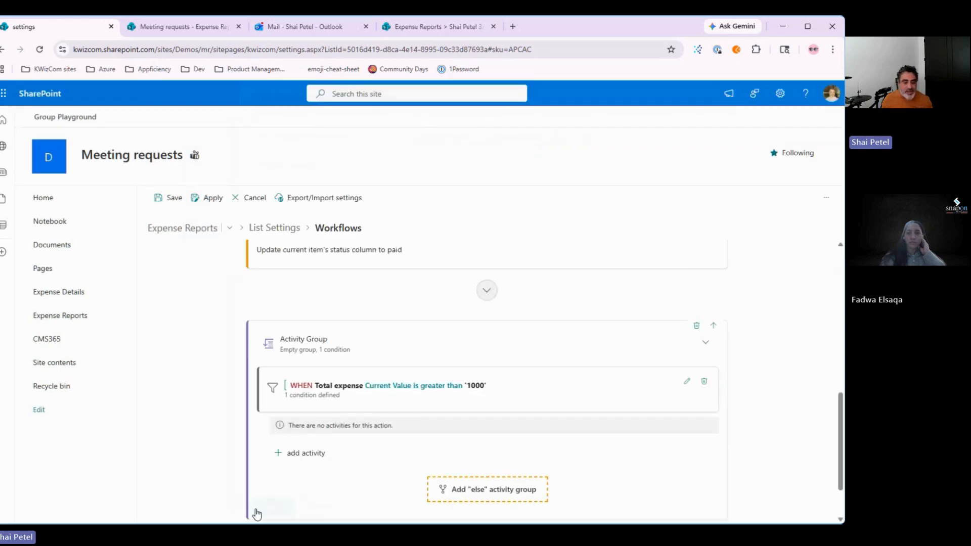
Step: Add the 'Notify expense rejected' activity inside the Total expense activity group
scroll(415, 455, "down", 2)
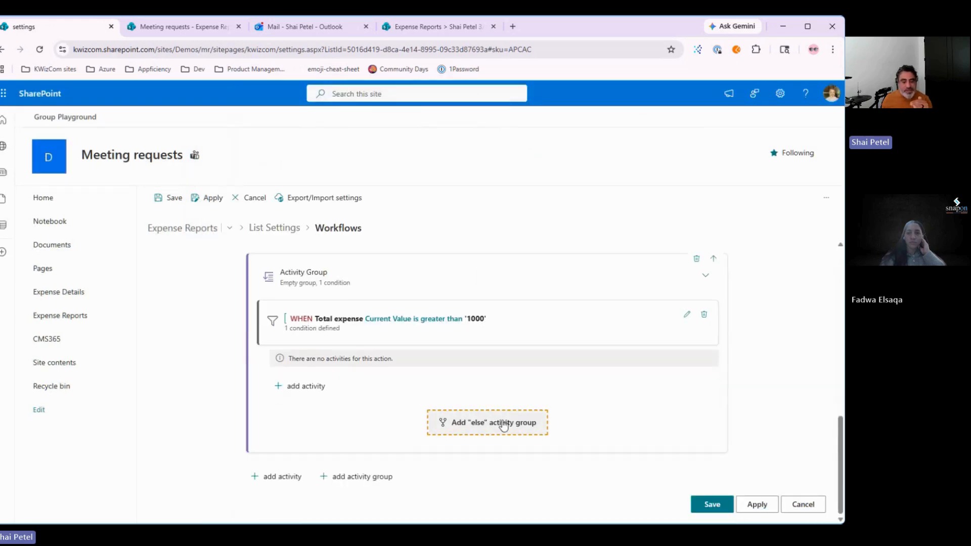
left_click(299, 388)
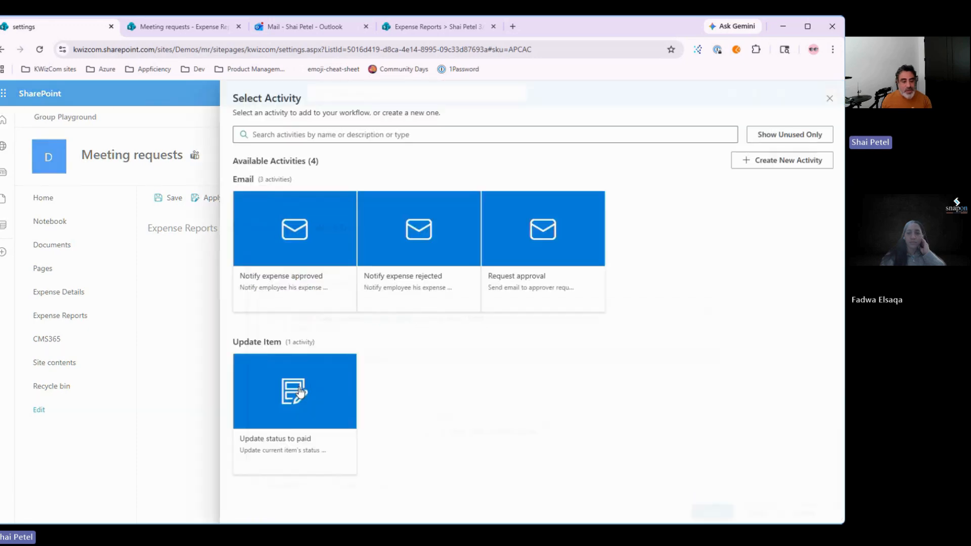
left_click(415, 284)
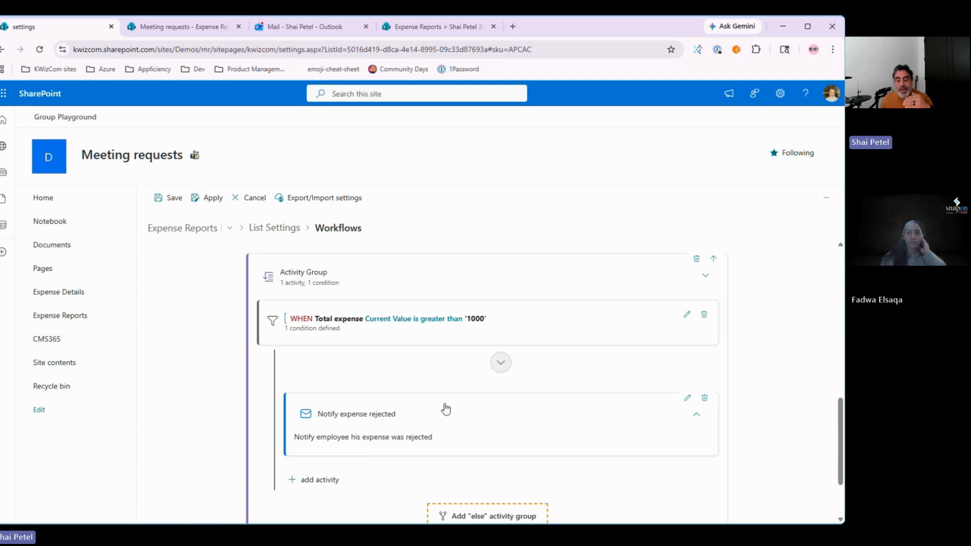
scroll(445, 409, "down", 1)
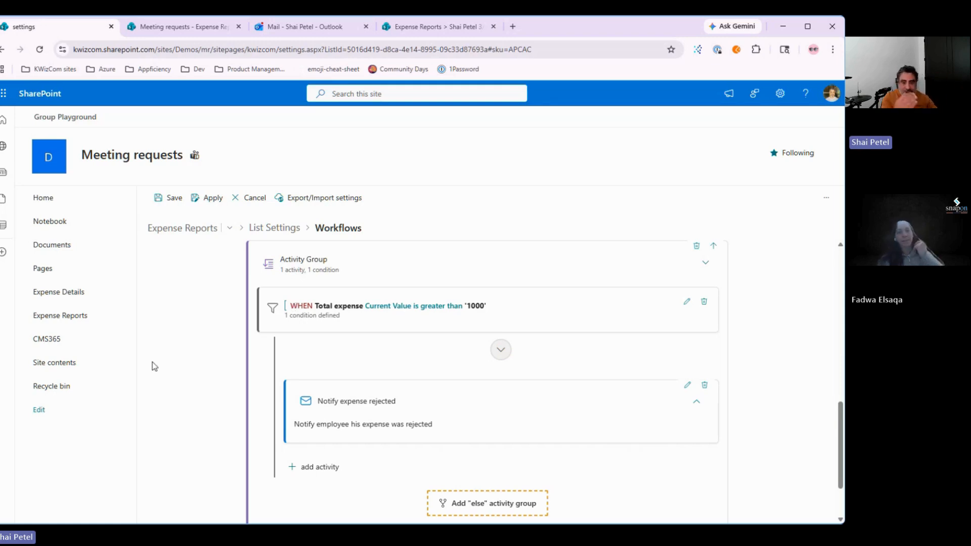
scroll(151, 364, "down", 3)
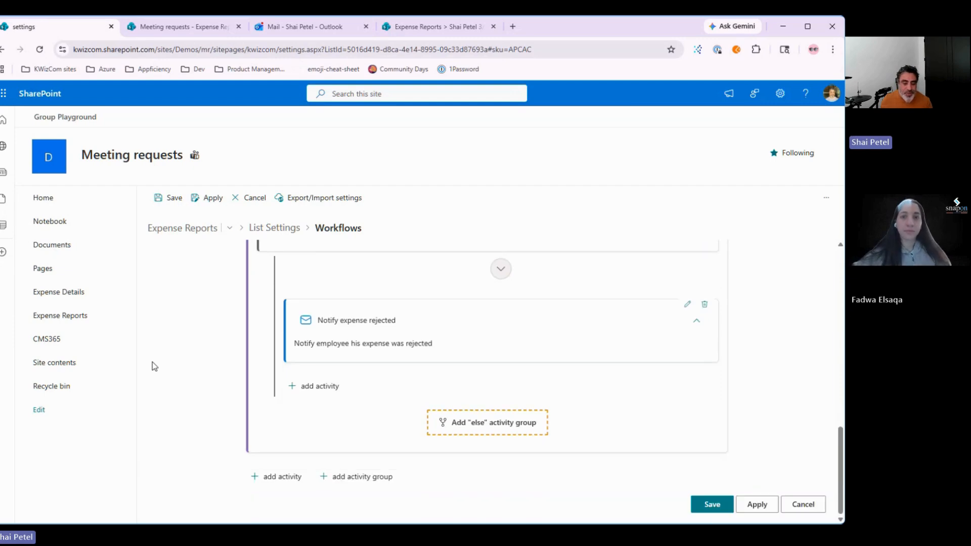
Step: Add an Else activity group after the Total expense group and expand it
left_click(475, 430)
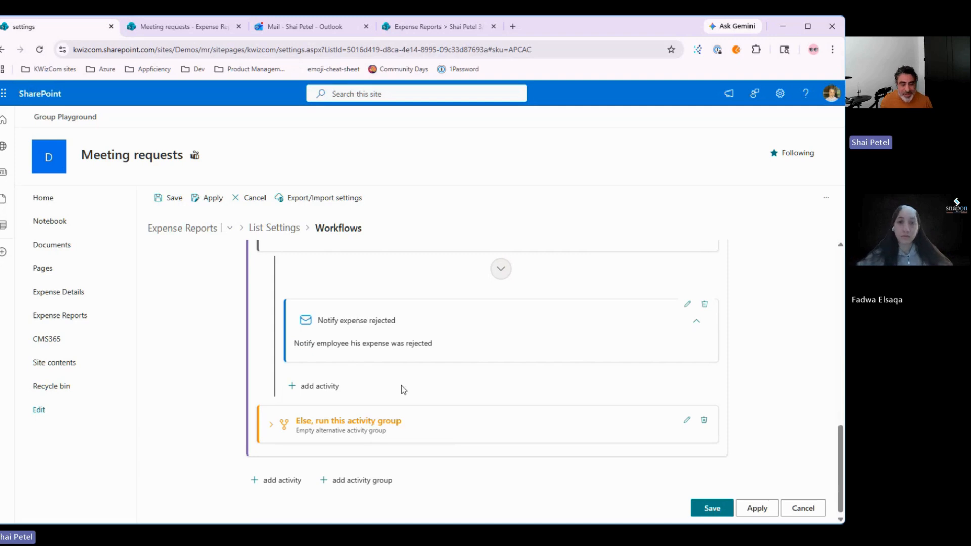
left_click(362, 432)
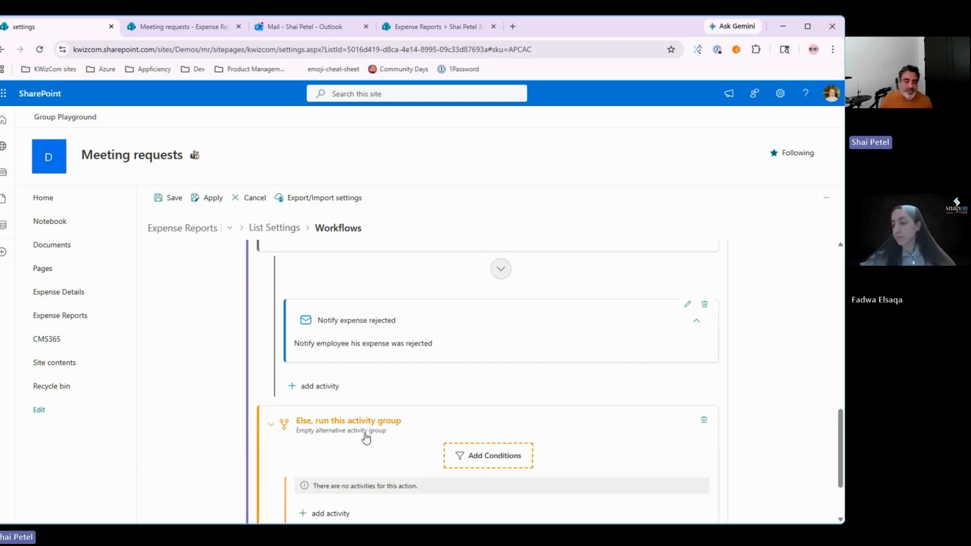
scroll(364, 435, "down", 2)
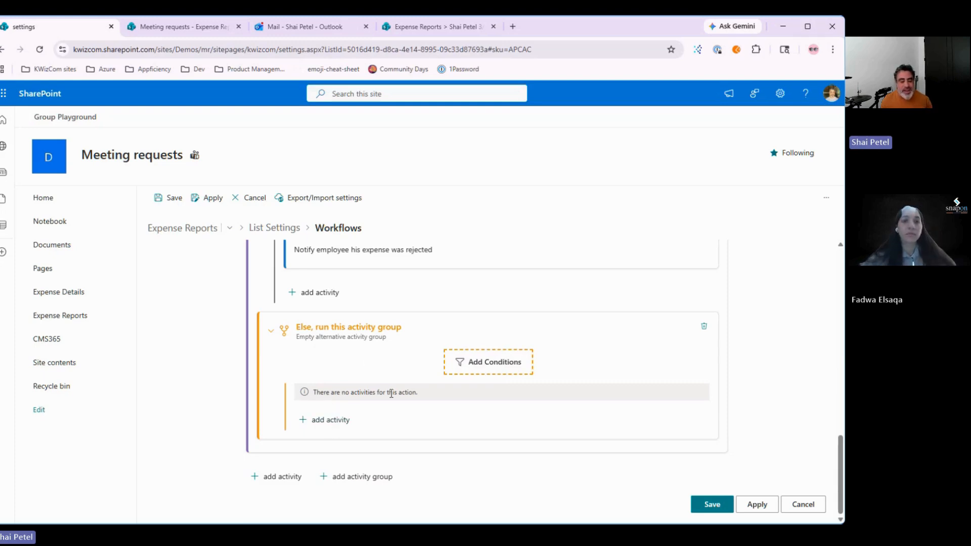
Step: Set the Else group's condition to Current user not in Owners and save it
left_click(478, 362)
left_click(276, 161)
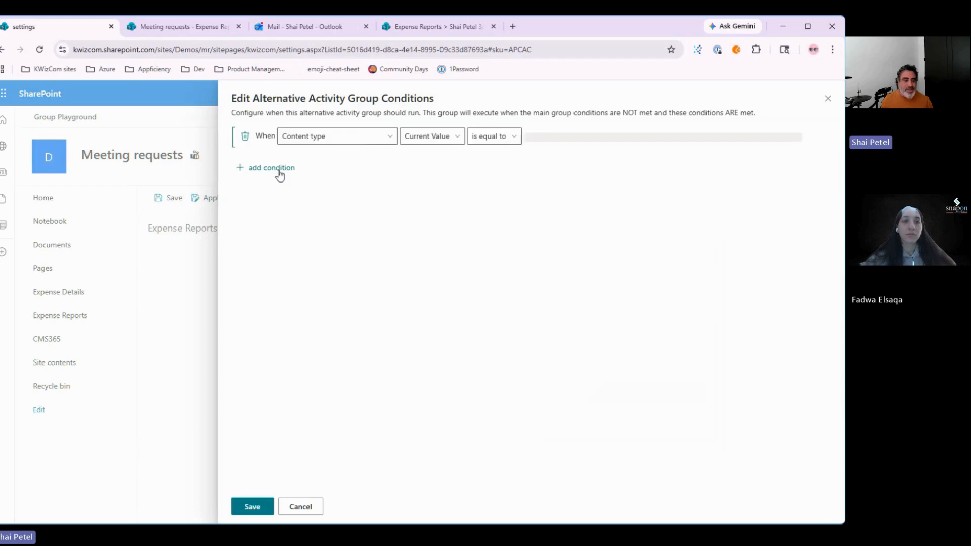
left_click(363, 136)
left_click(325, 386)
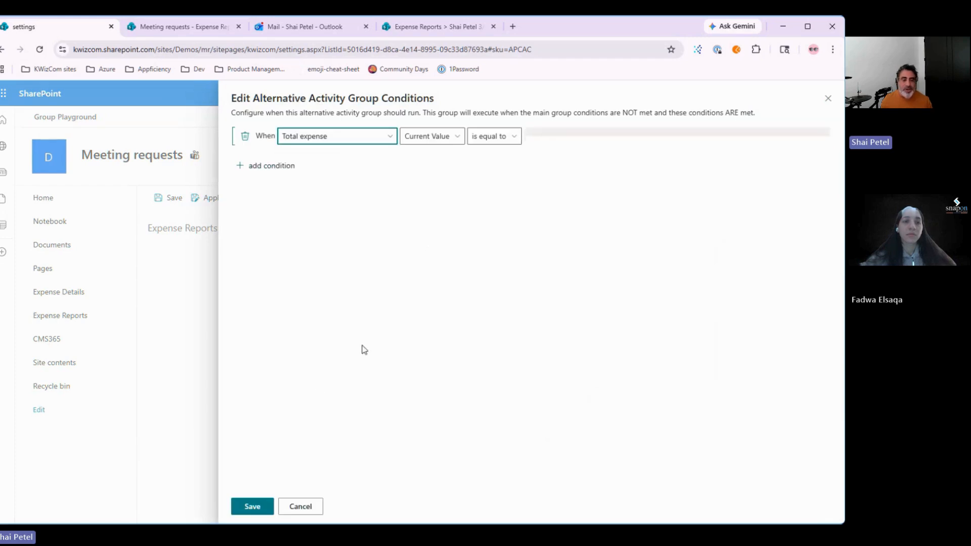
left_click(379, 139)
left_click(326, 218)
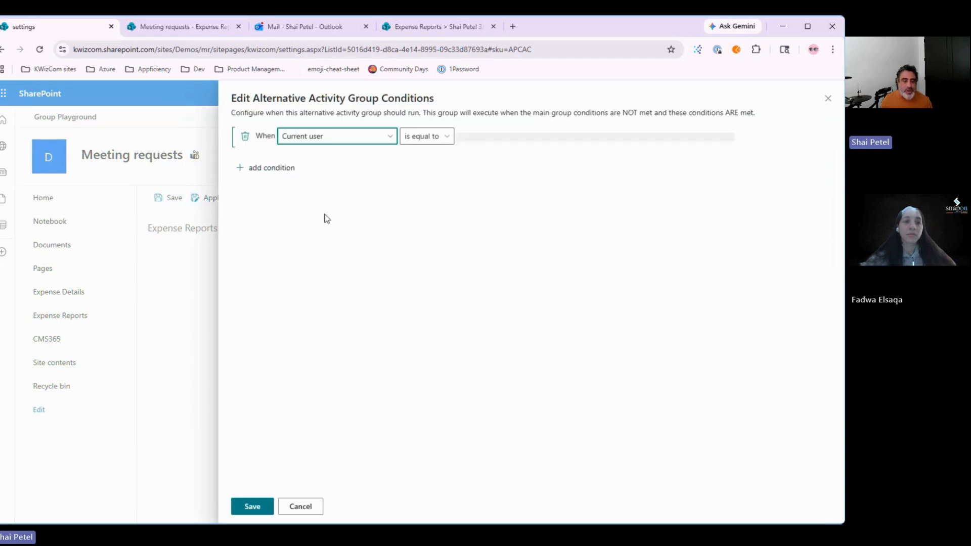
left_click(426, 136)
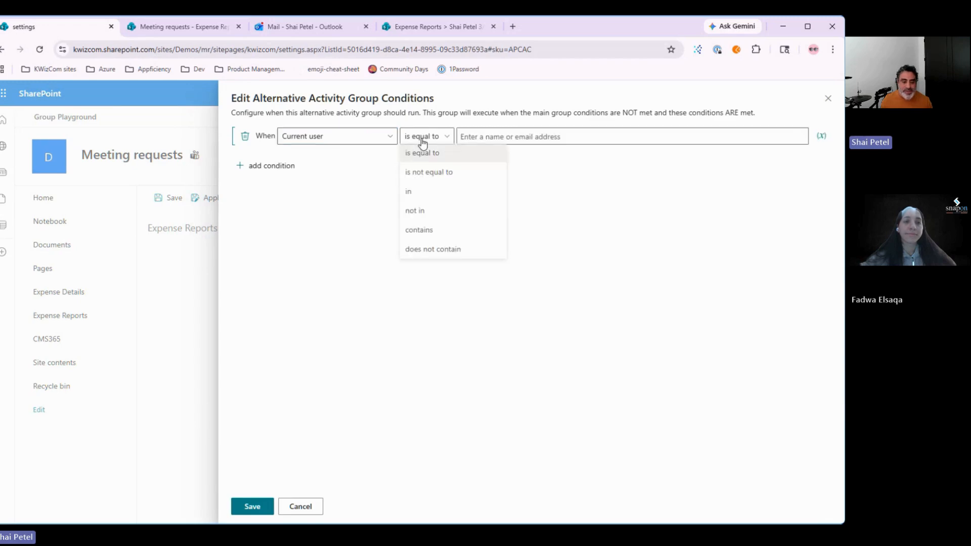
left_click(429, 214)
left_click(495, 138)
type("owners")
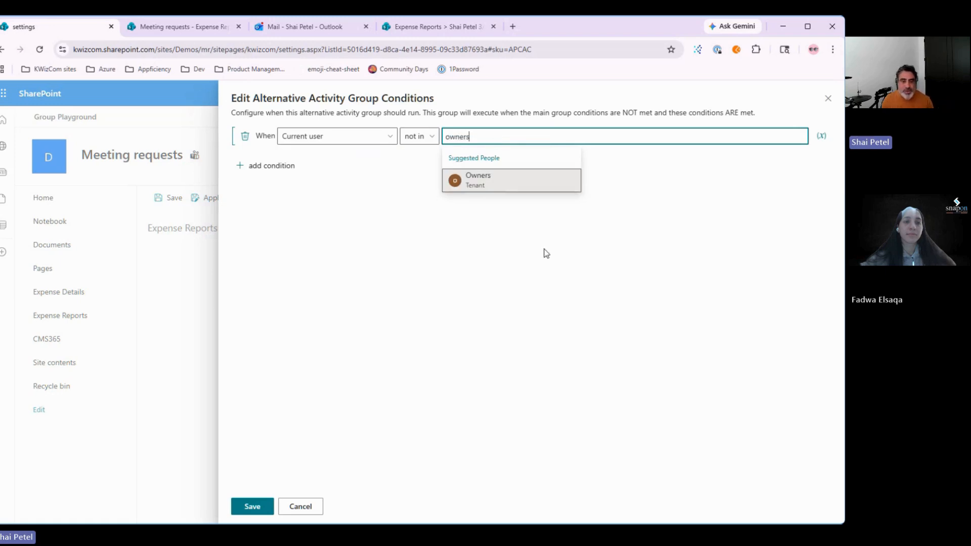
left_click(475, 183)
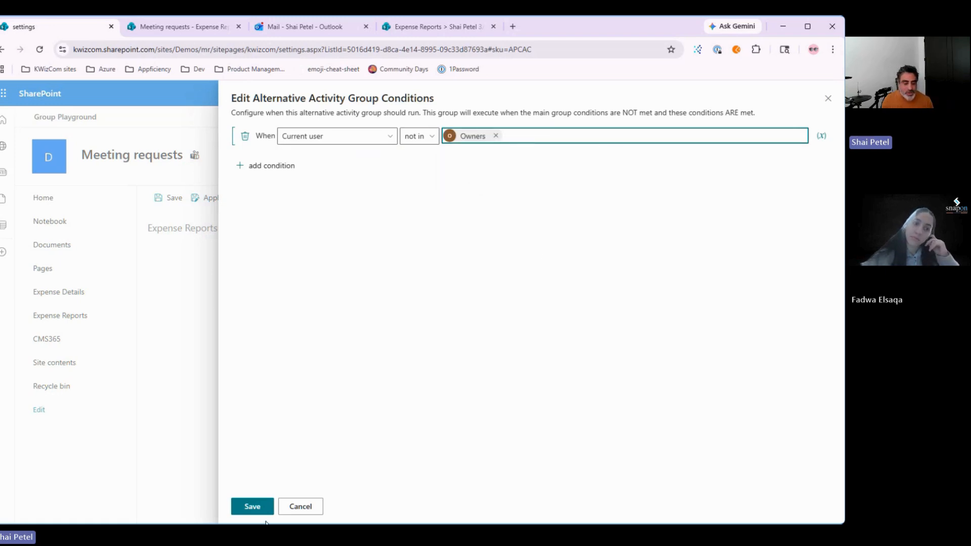
left_click(252, 506)
scroll(353, 455, "down", 1)
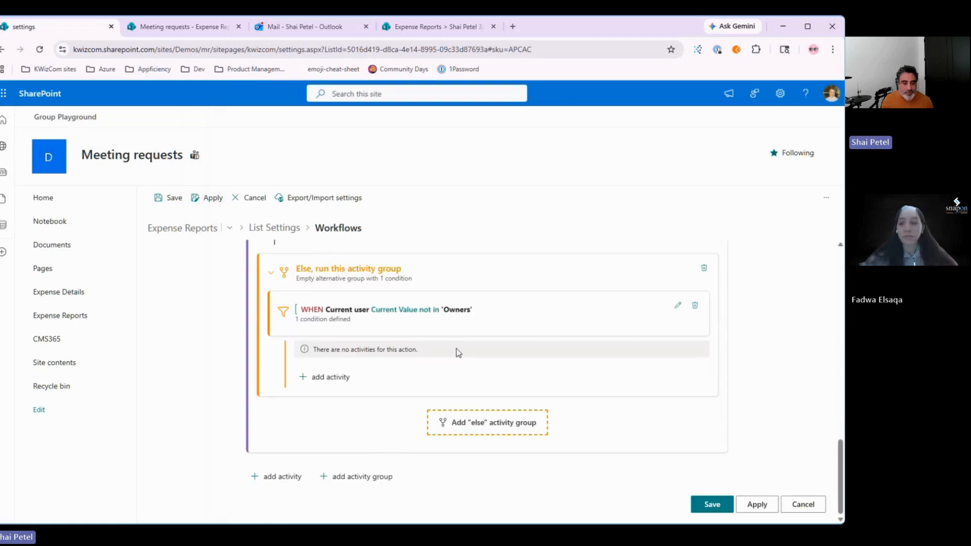
Step: Add another empty Else activity group below the Owners one and scroll through the workflow
left_click(500, 426)
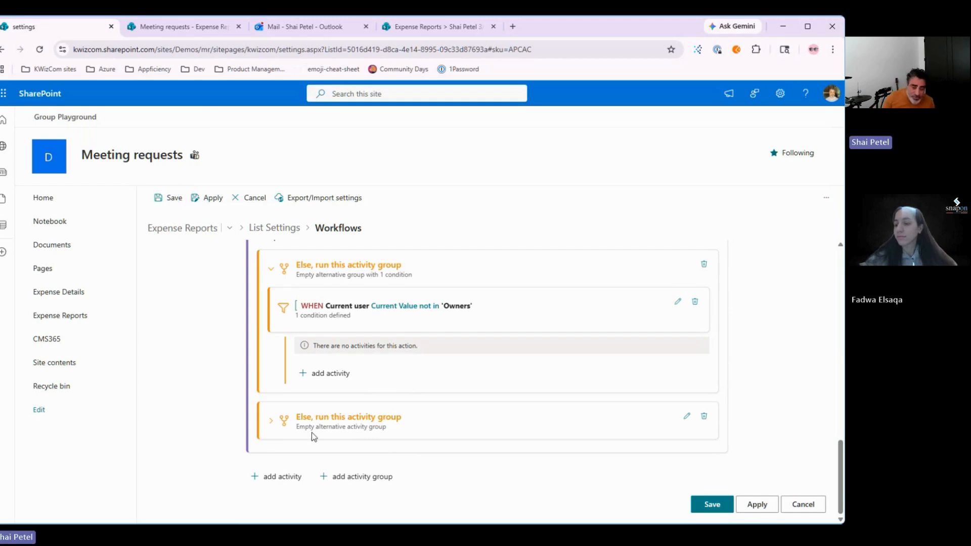
scroll(311, 432, "up", 8)
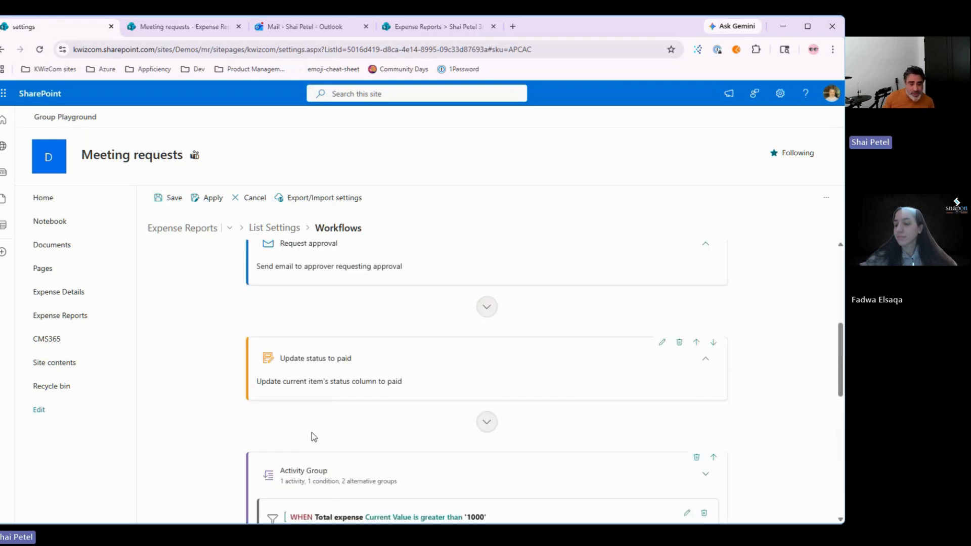
scroll(311, 432, "up", 2)
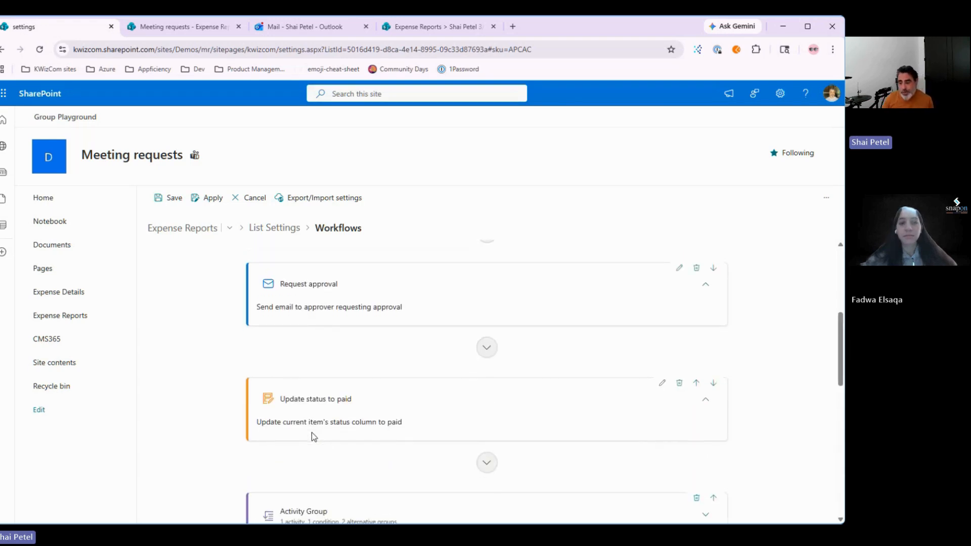
scroll(311, 436, "down", 2)
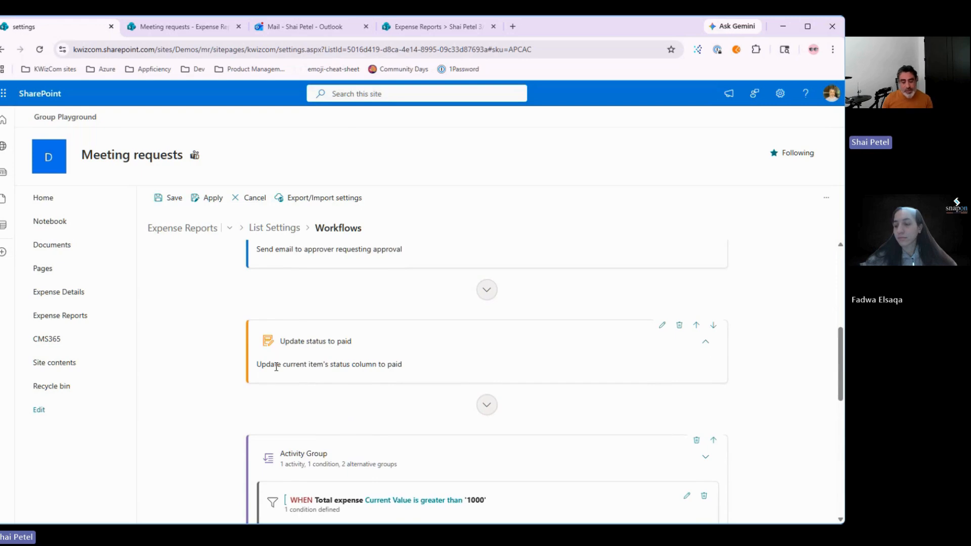
scroll(277, 373, "down", 3)
scroll(439, 439, "down", 3)
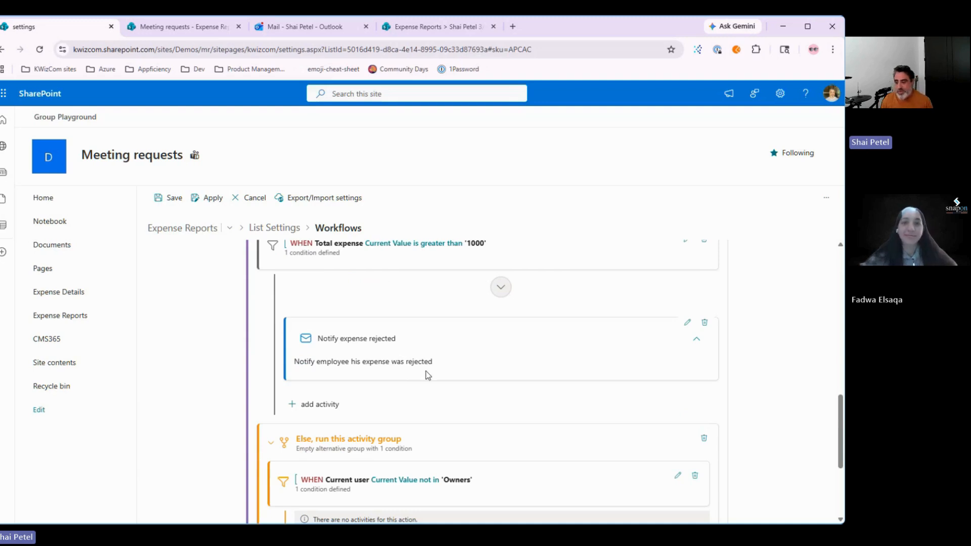
scroll(426, 372, "down", 1)
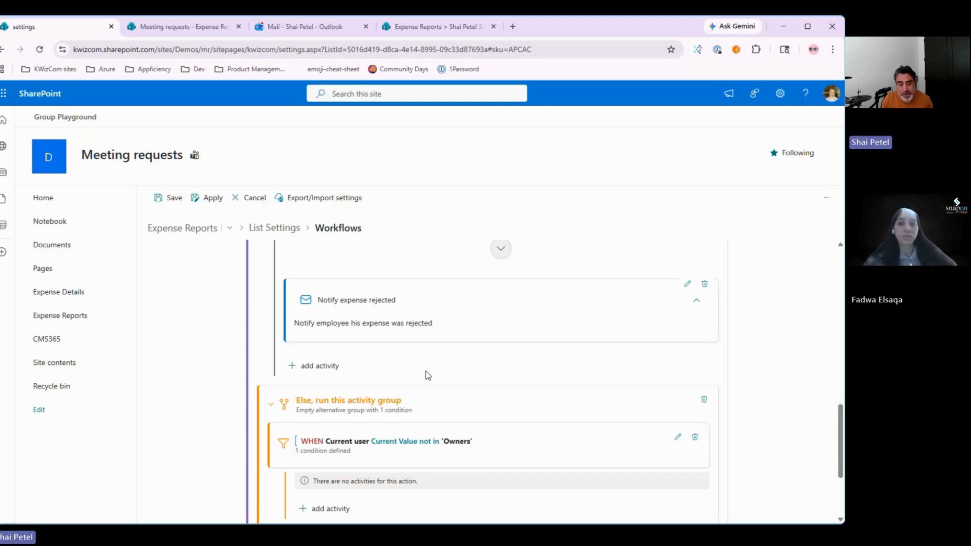
scroll(426, 371, "down", 3)
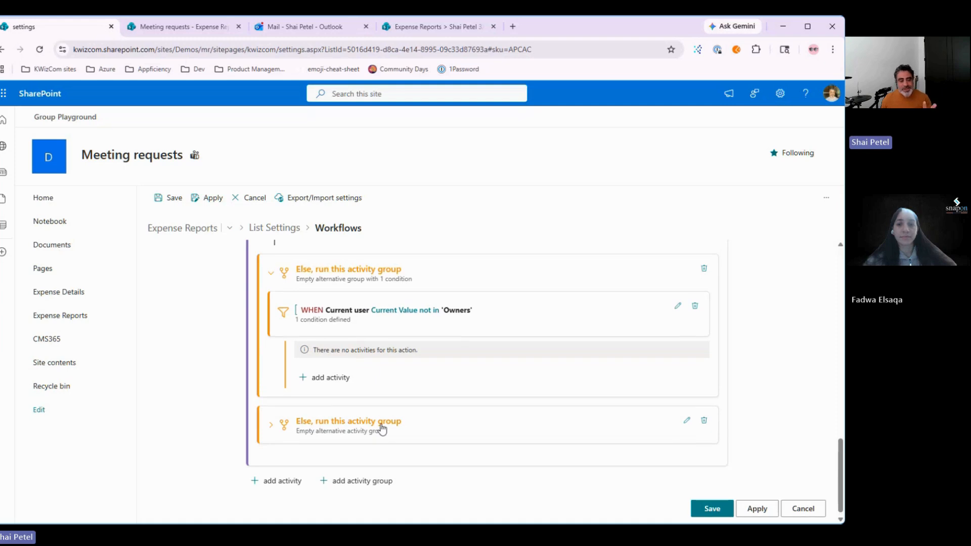
scroll(523, 426, "up", 10)
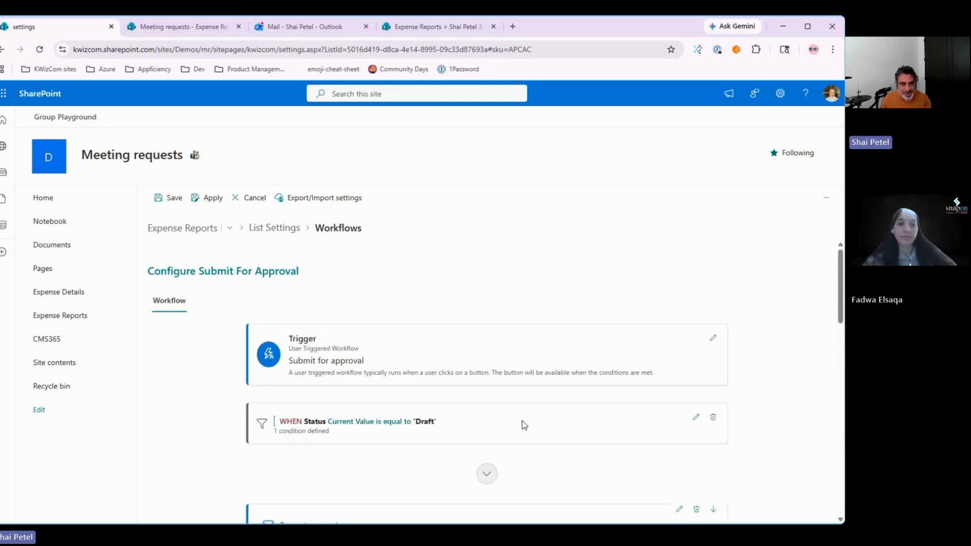
Step: Cancel the workflow editor and confirm discarding the unsaved changes
left_click(250, 198)
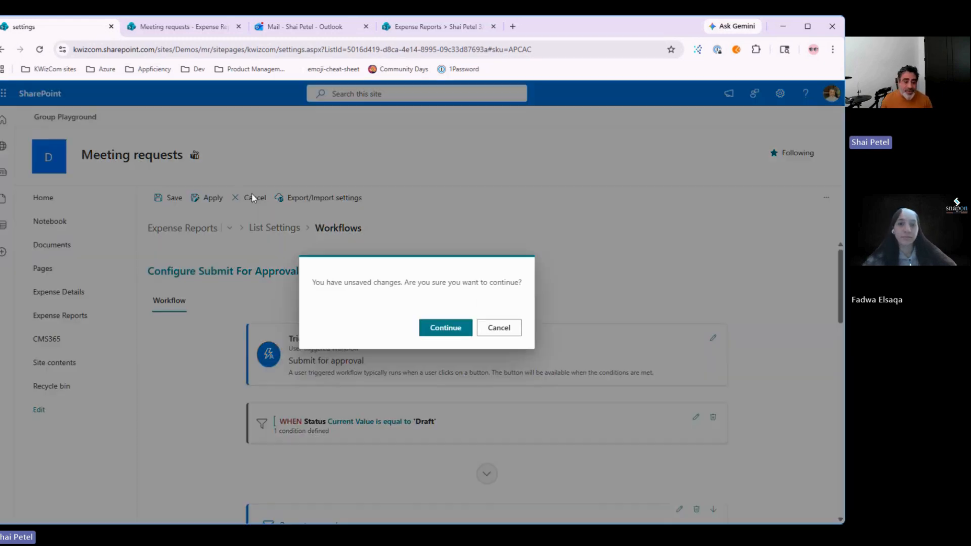
left_click(433, 329)
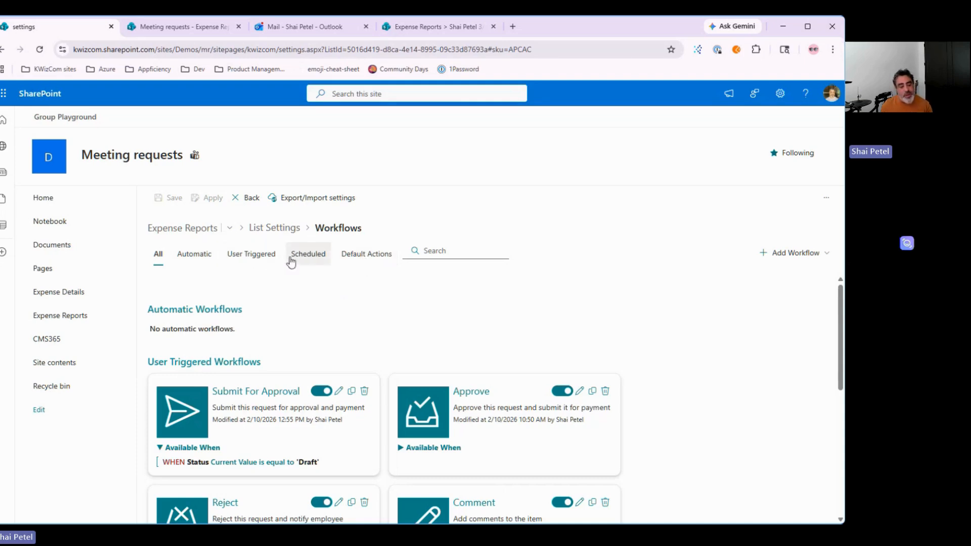
Step: Review the Default Actions: Approve, Reject and Comment for edited items, none for new items
left_click(363, 258)
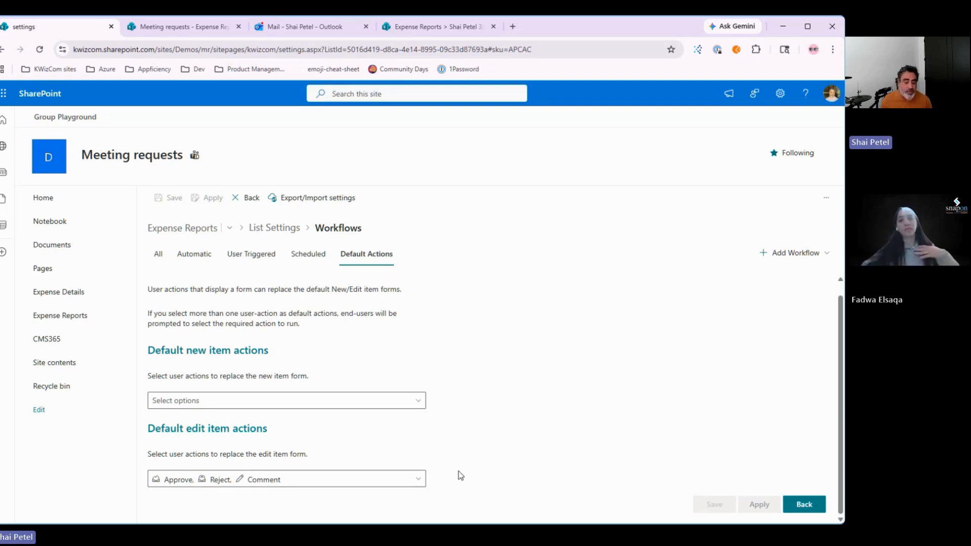
left_click(311, 482)
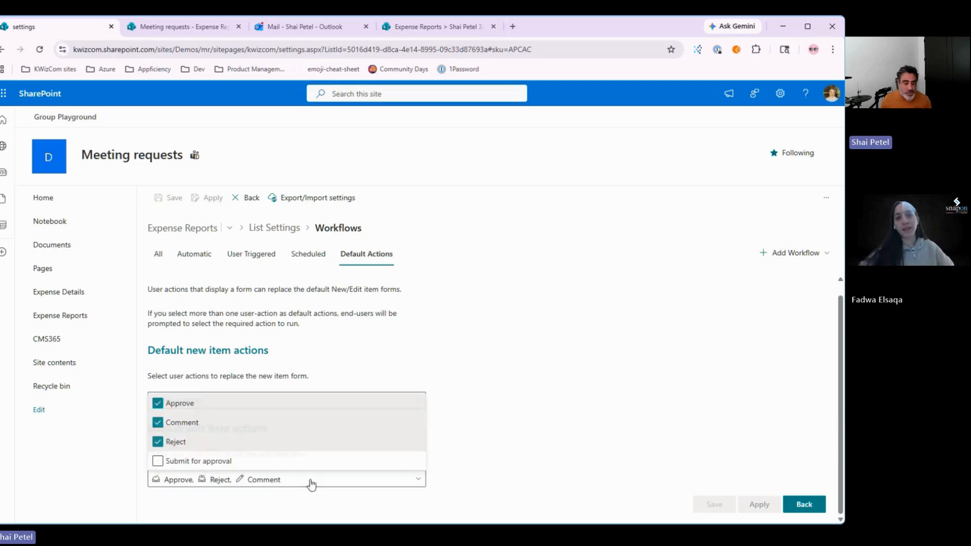
left_click(465, 485)
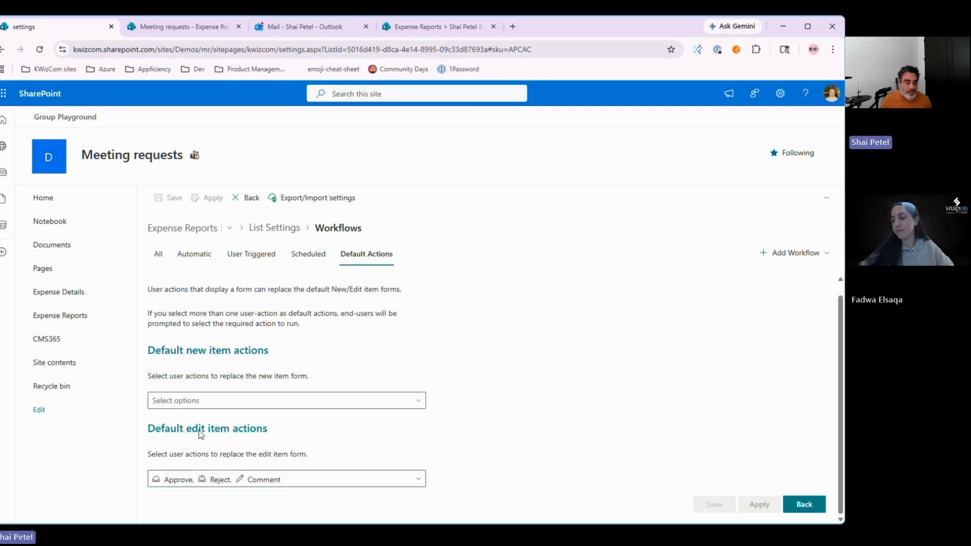
left_click_drag(201, 434, 230, 432)
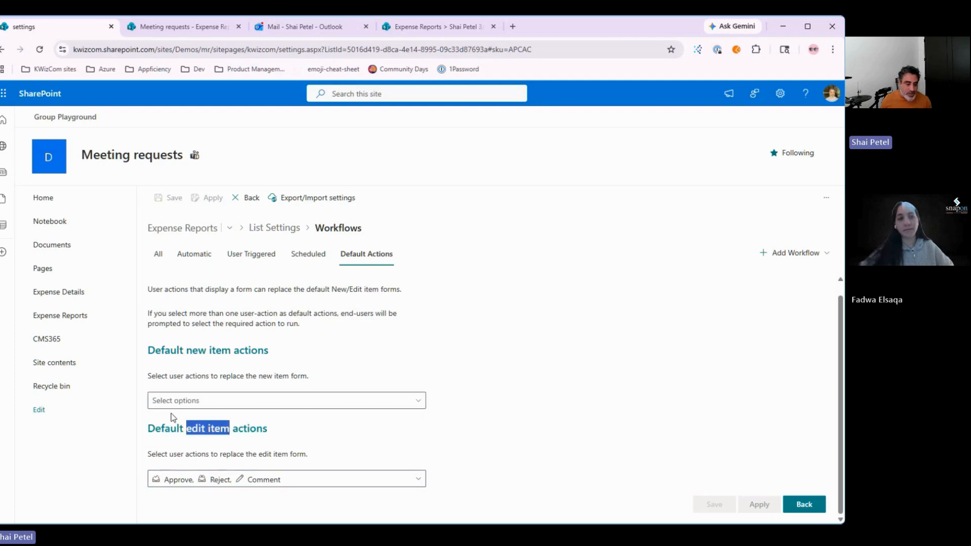
left_click_drag(186, 351, 288, 358)
left_click(237, 401)
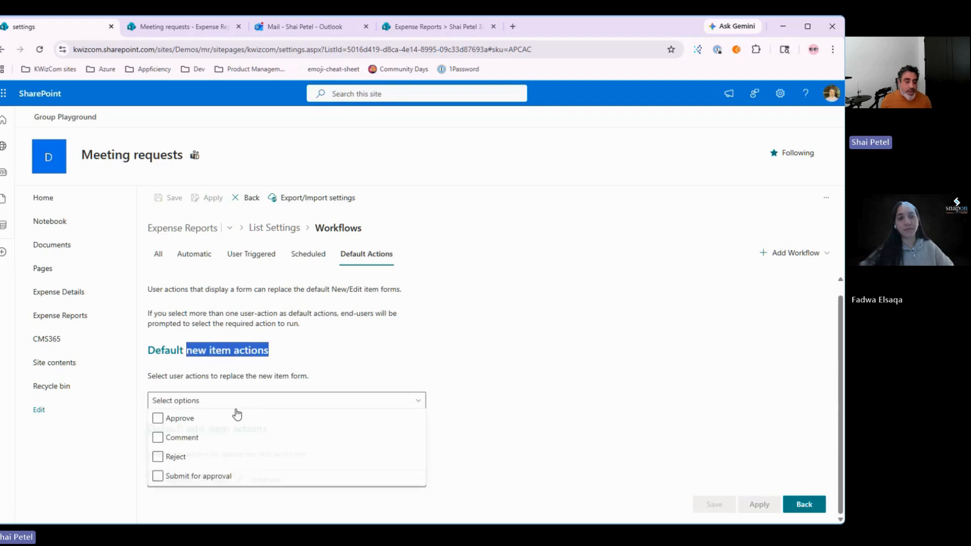
left_click(328, 375)
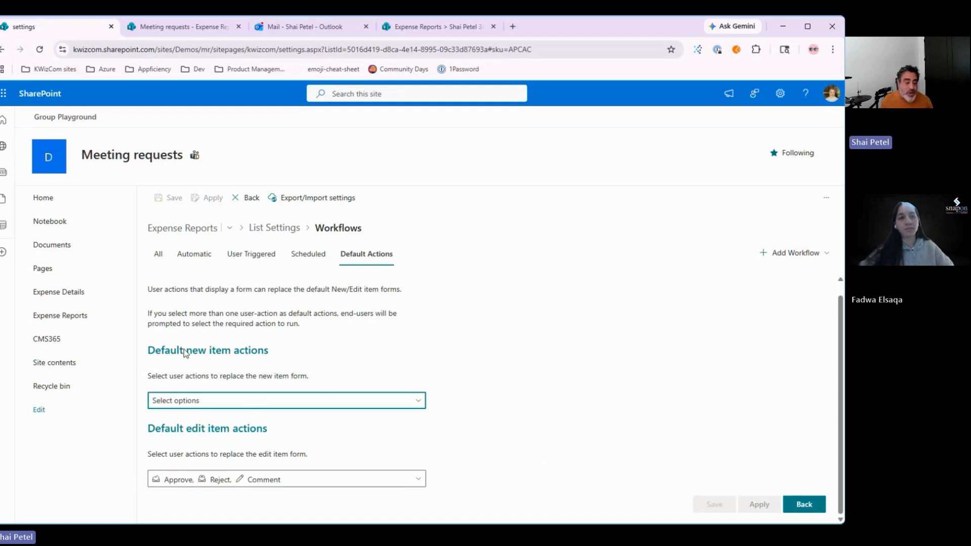
Step: Highlight the new-item and edit-item action headings, then bring up the Expense Details link menu
left_click_drag(183, 349, 263, 357)
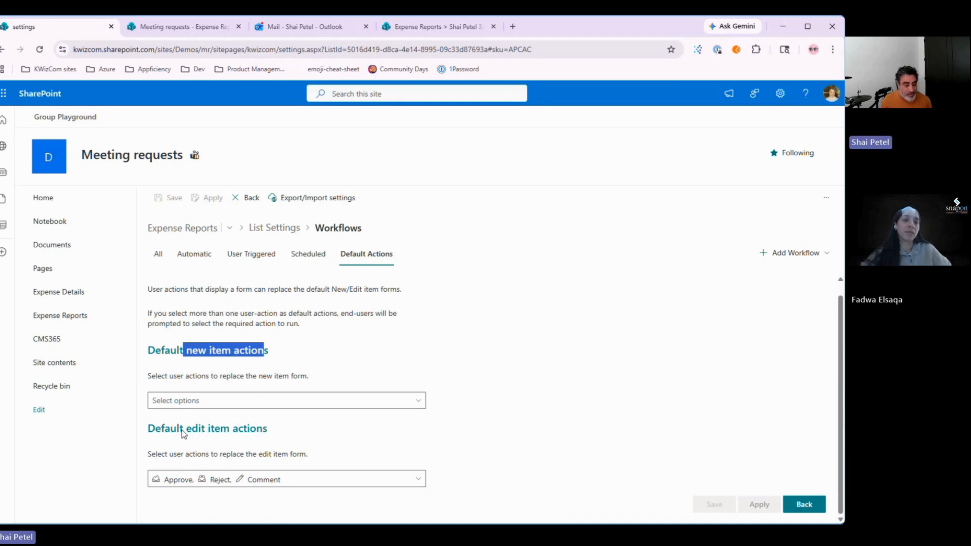
left_click(205, 433)
left_click_drag(200, 431, 241, 429)
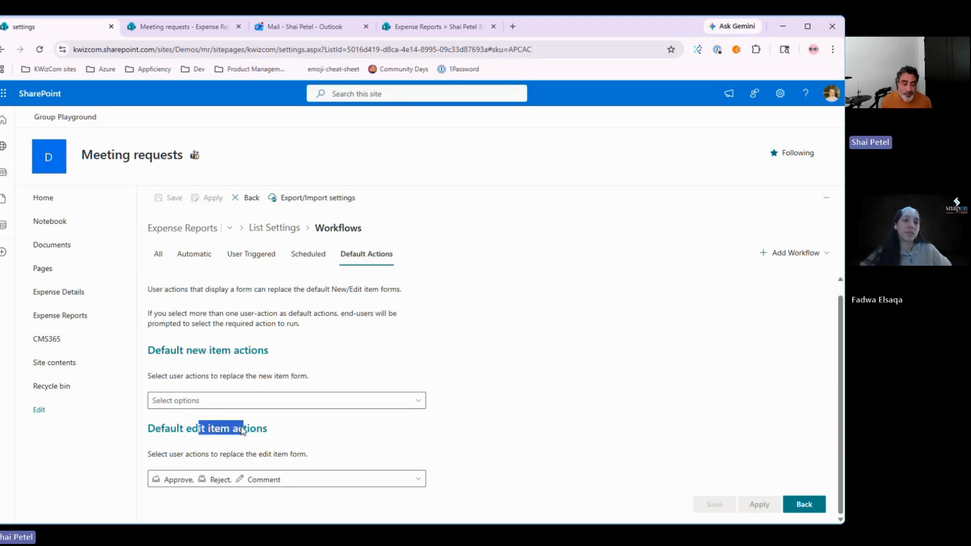
left_click(241, 429)
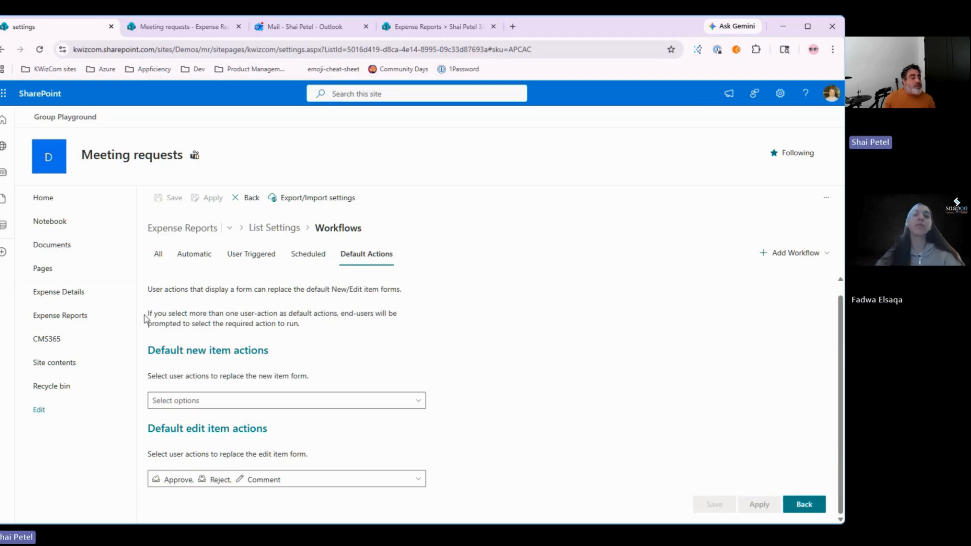
right_click(65, 295)
Step: Open Expense Details in a new tab and browse its KWIZ List Settings feature tiles
left_click(106, 307)
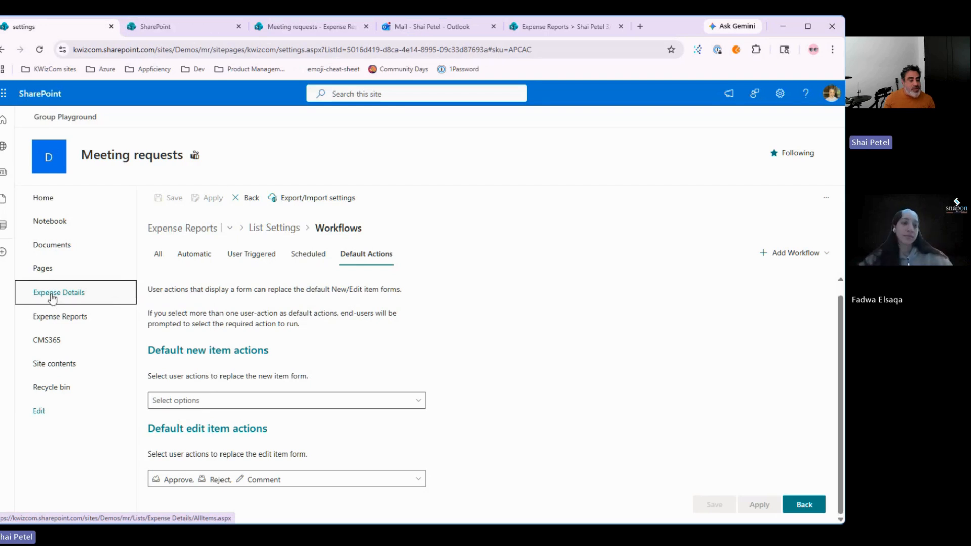
left_click(167, 27)
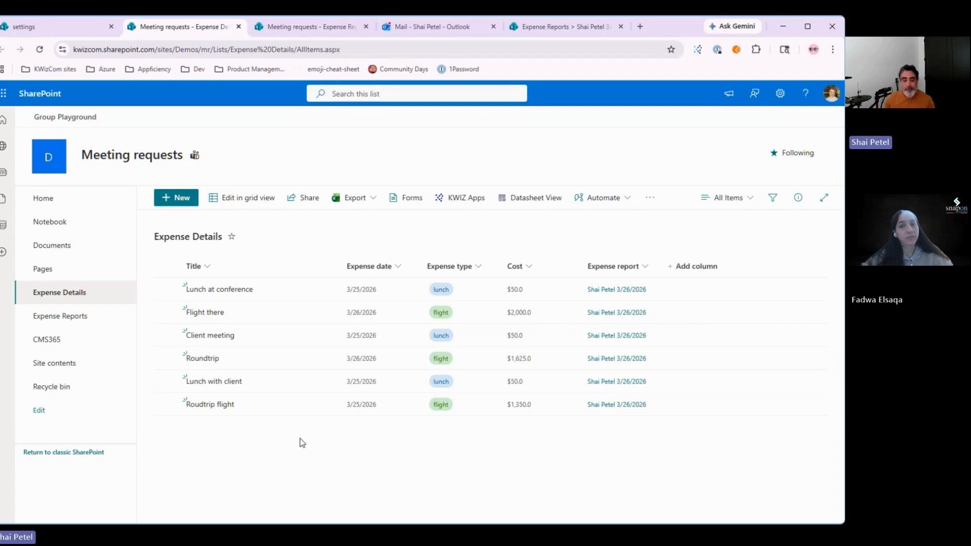
left_click(462, 200)
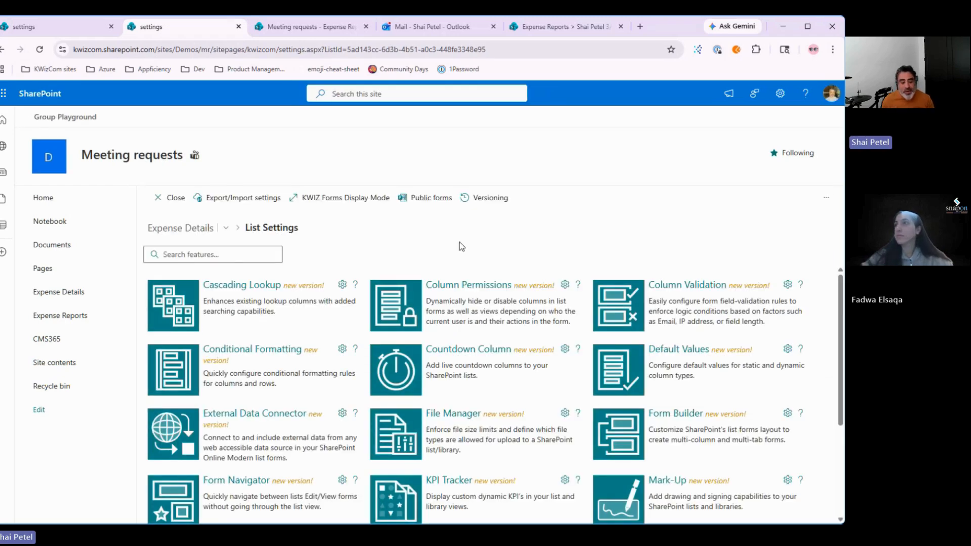
scroll(455, 402, "down", 3)
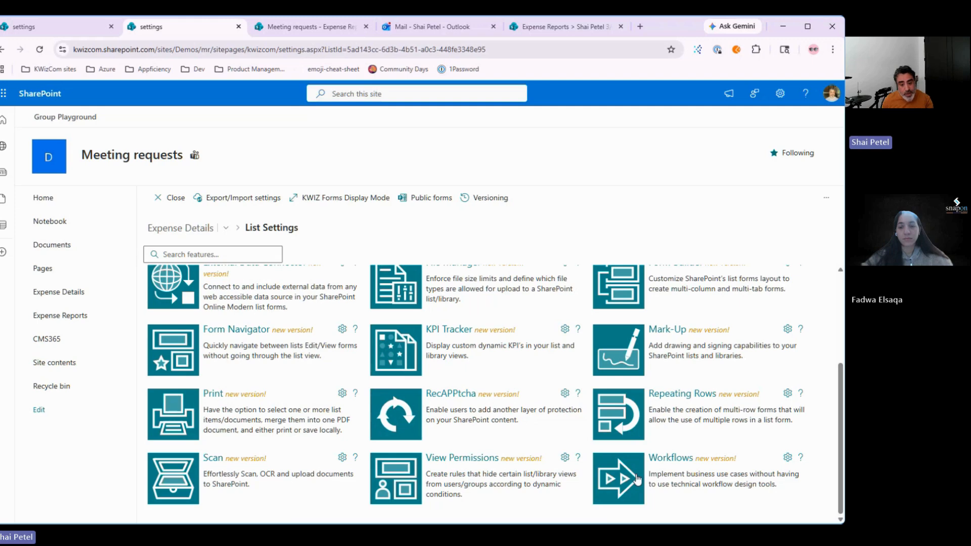
scroll(637, 480, "up", 3)
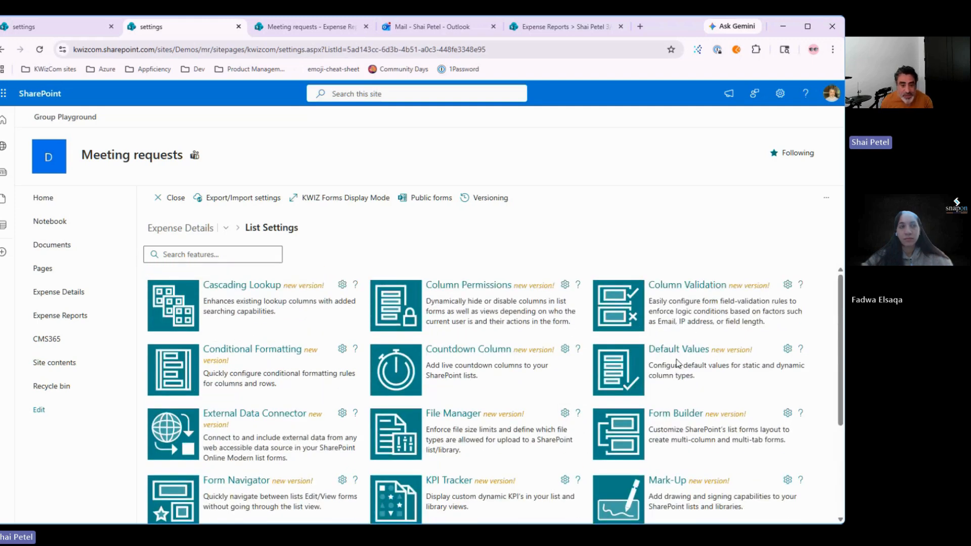
Step: Open the Column Validation settings for the Expense Details list
left_click(610, 311)
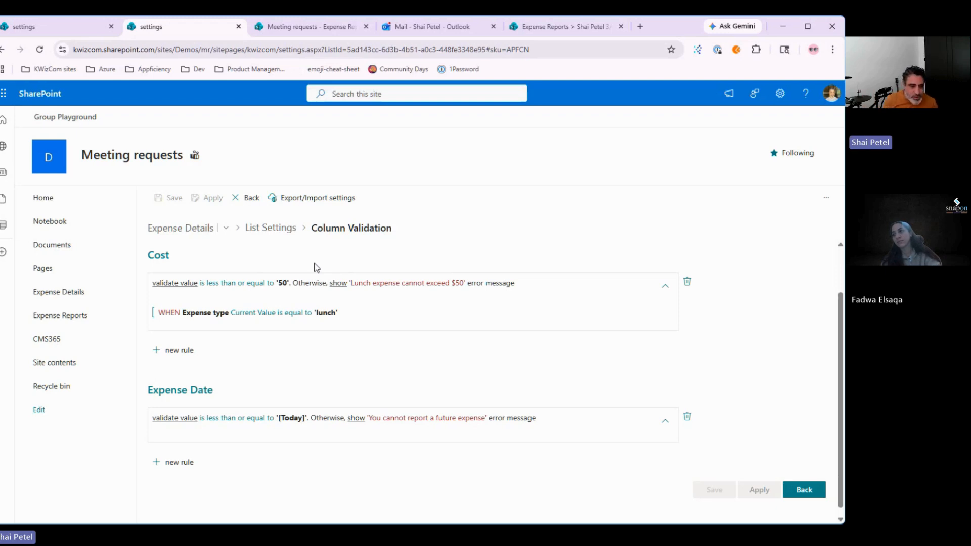
Step: Return to the Expense Reports Workflows tab, show all workflows, then the empty Scheduled view
left_click(252, 202)
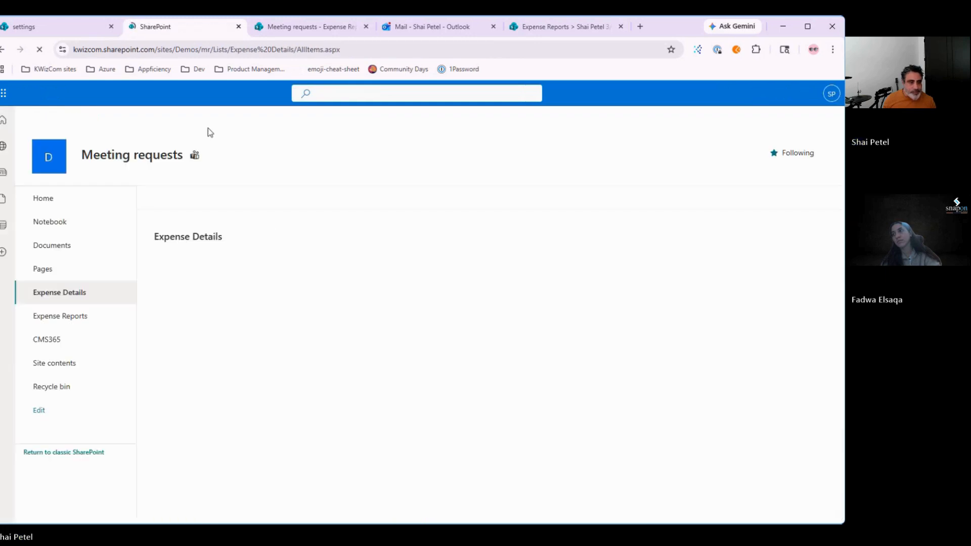
left_click(54, 32)
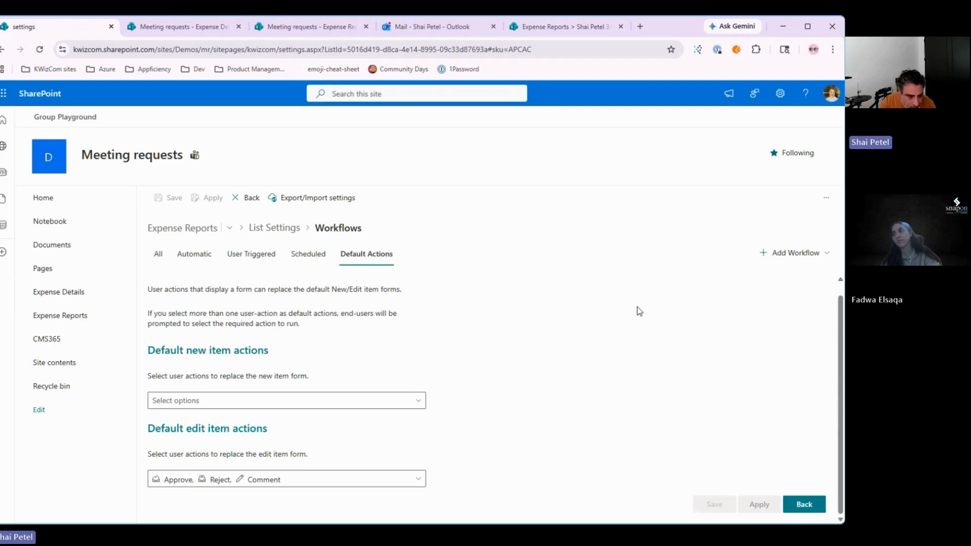
left_click(158, 254)
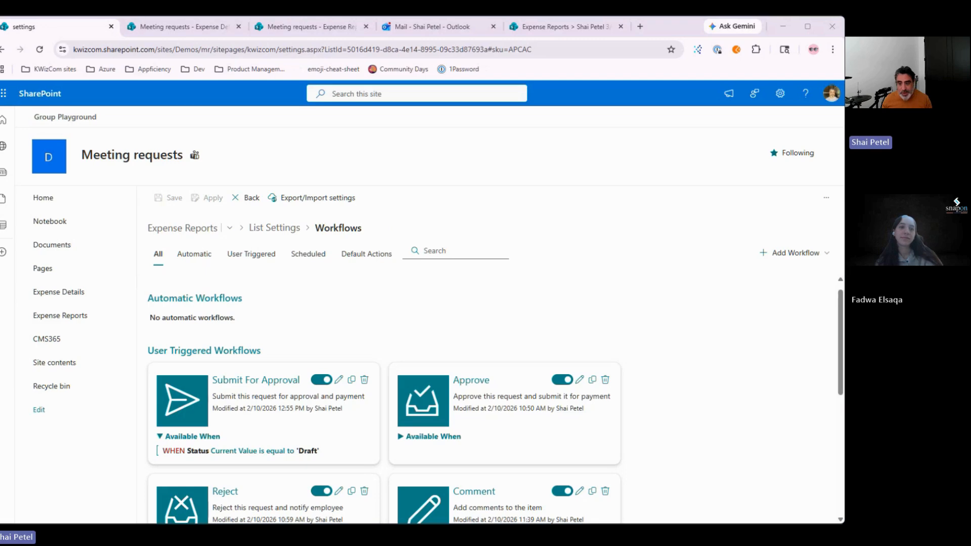
left_click(332, 296)
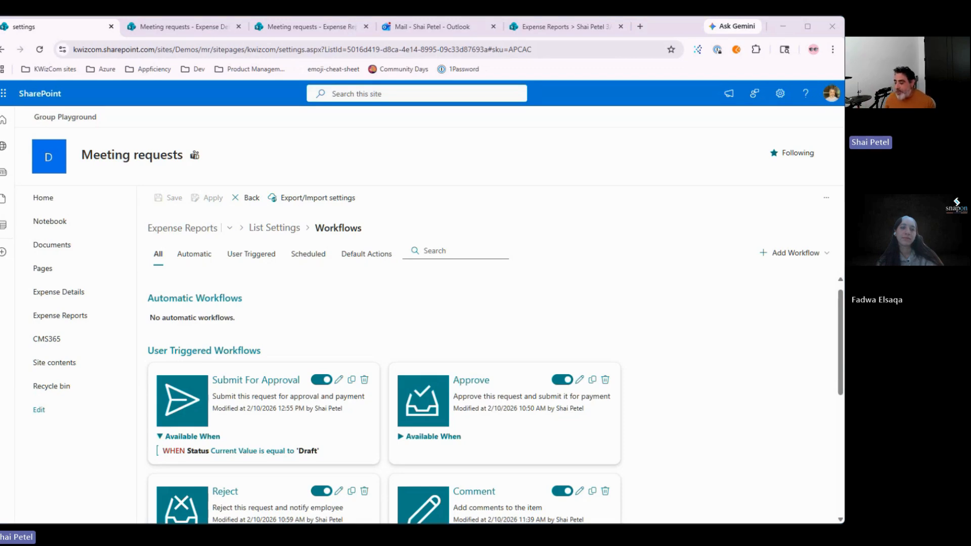
left_click(424, 358)
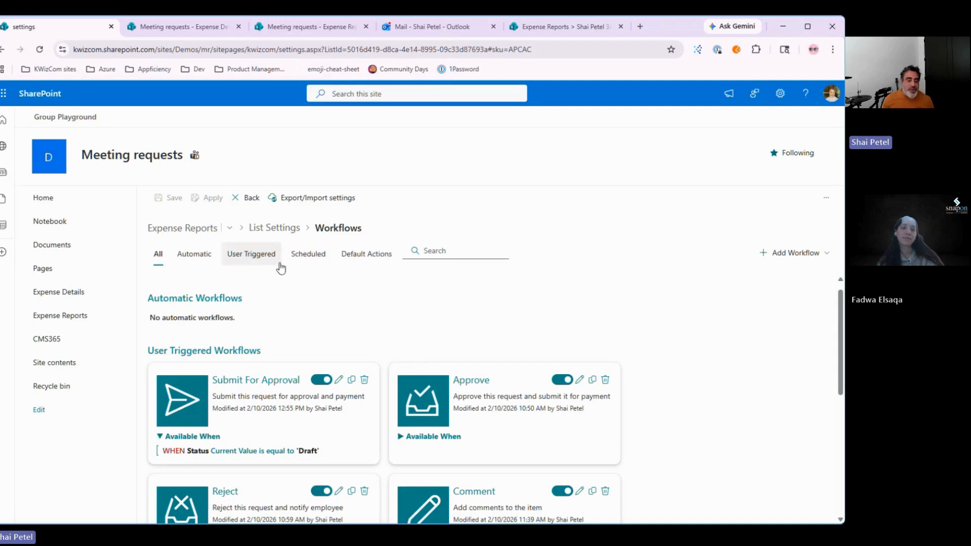
left_click(305, 254)
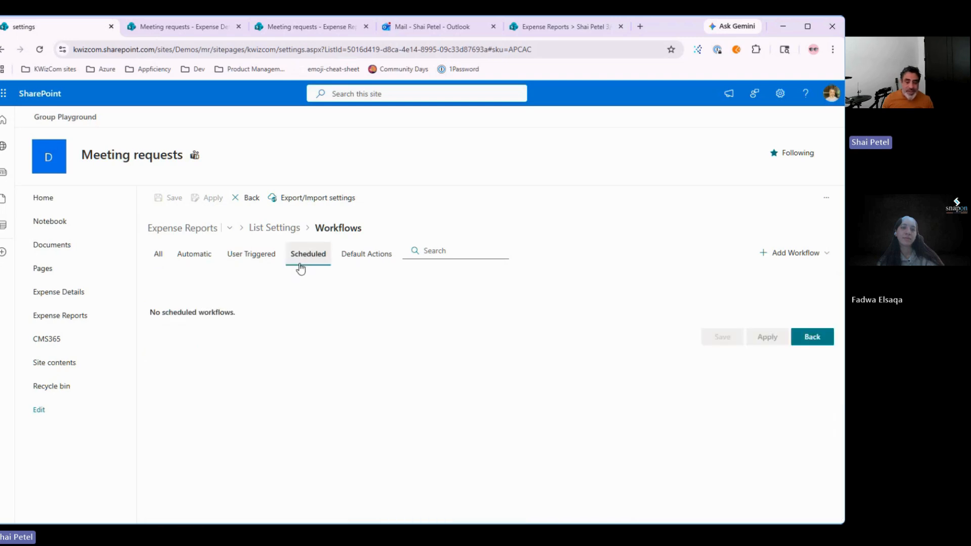
left_click(791, 254)
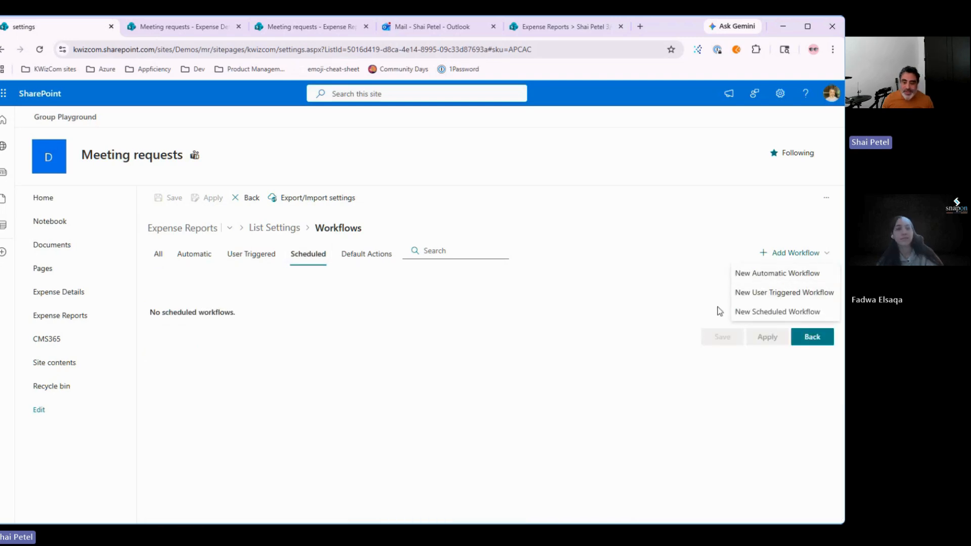
Step: Create scheduled workflow 'Approval reminder', described 'Remind approvers of pending items', and leave it disabled
left_click(779, 314)
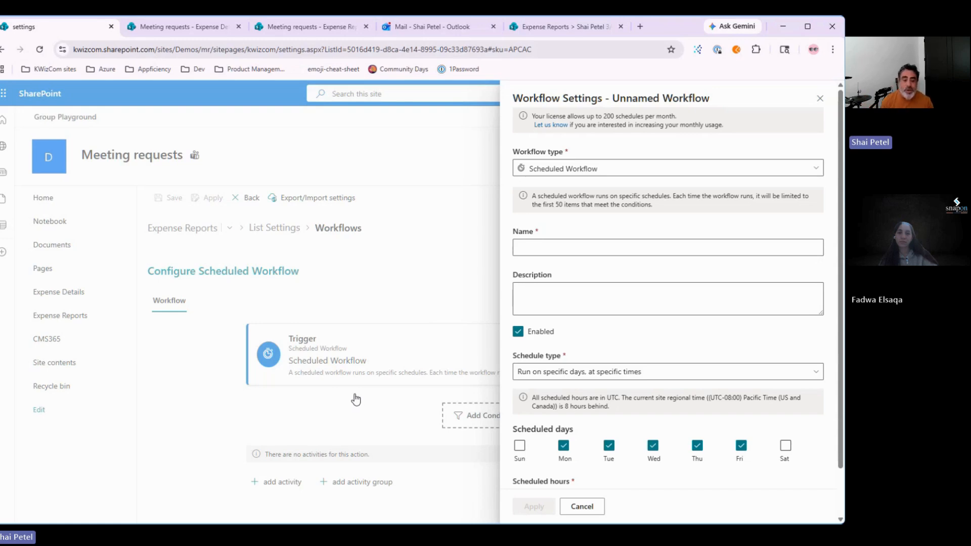
left_click(607, 248)
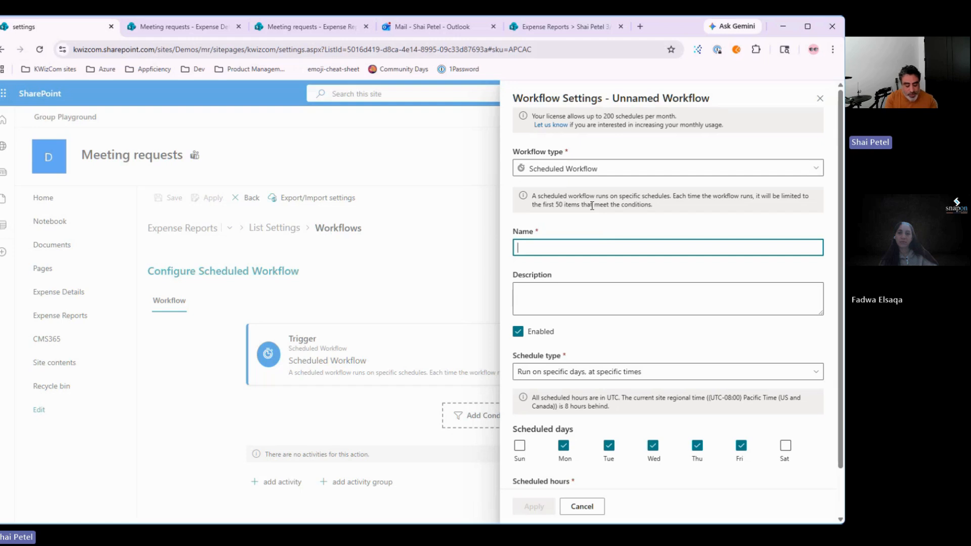
type("Appro")
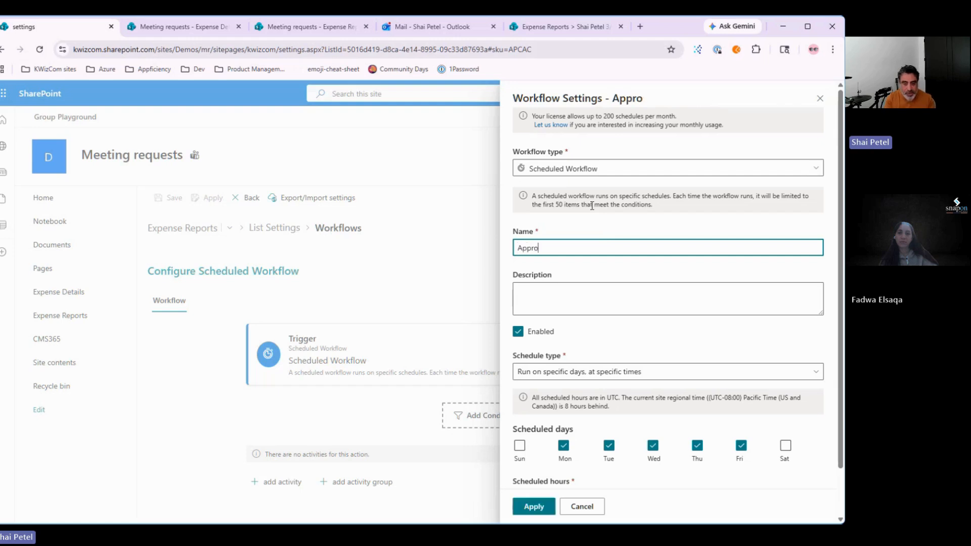
type("val remidner")
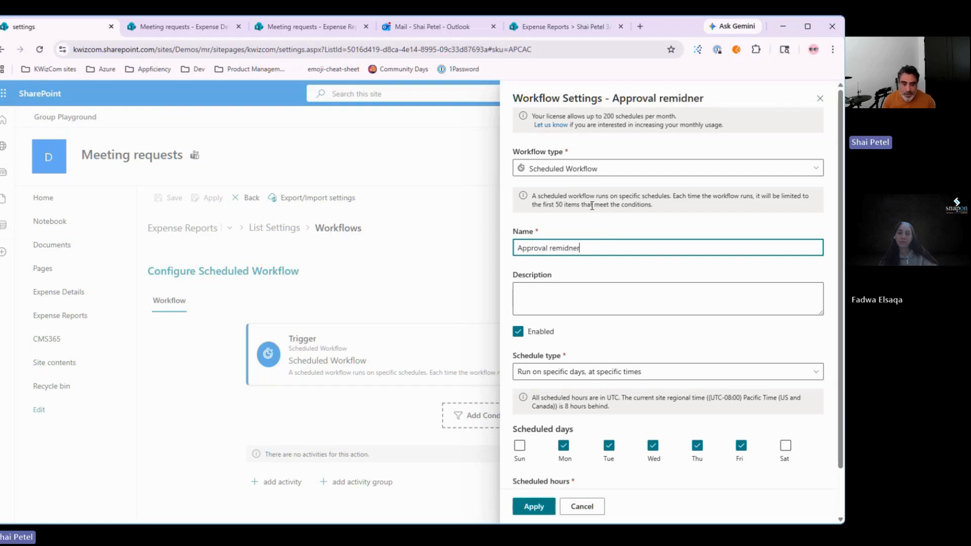
key("BackSpace")
key("BackSpace")
key("BackSpace")
key("BackSpace")
key("BackSpace")
key("BackSpace")
type("minder")
key("Tab")
type("Remind ap")
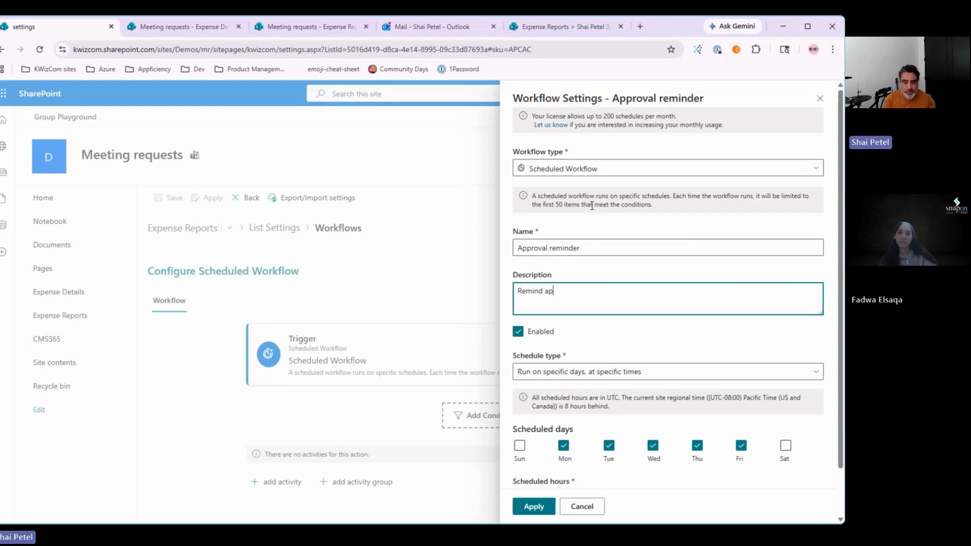
type("provers of pending items")
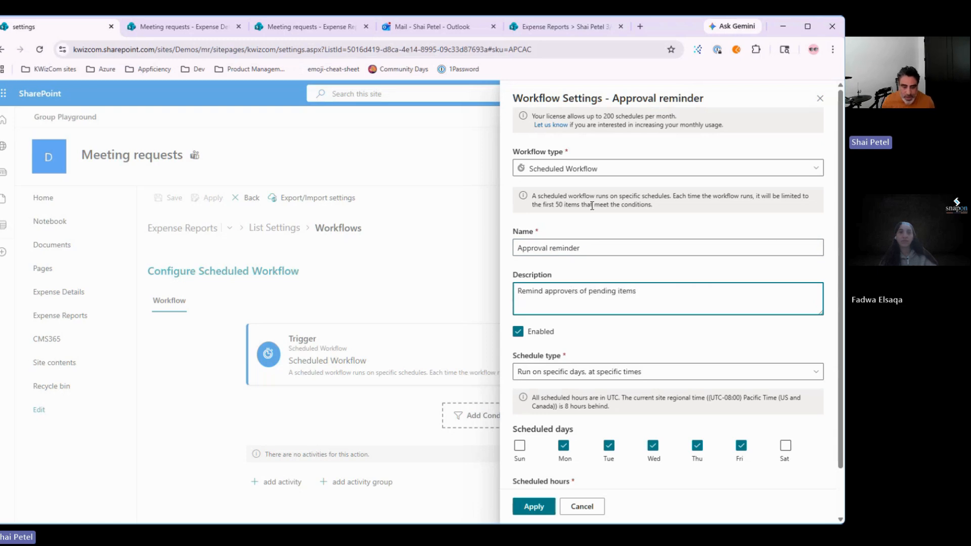
left_click(530, 333)
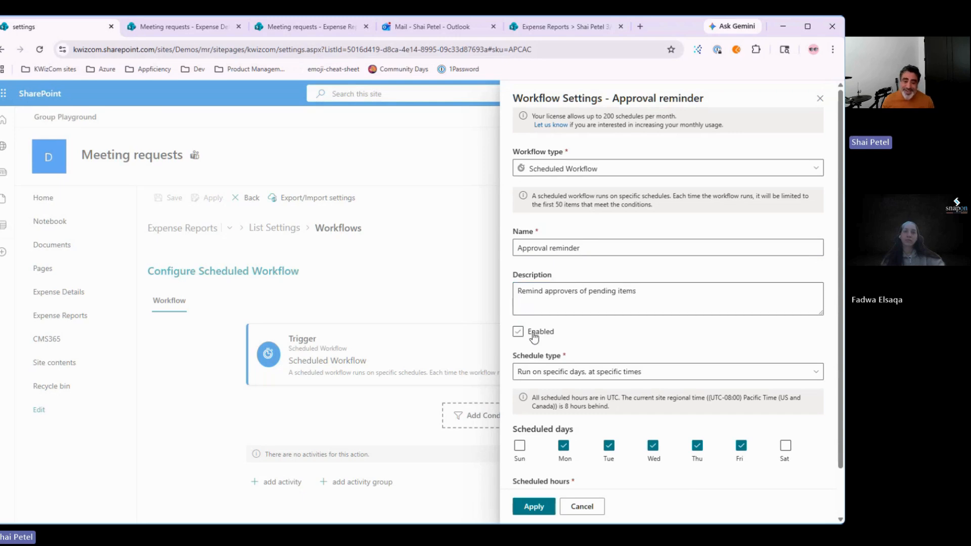
scroll(590, 350, "down", 2)
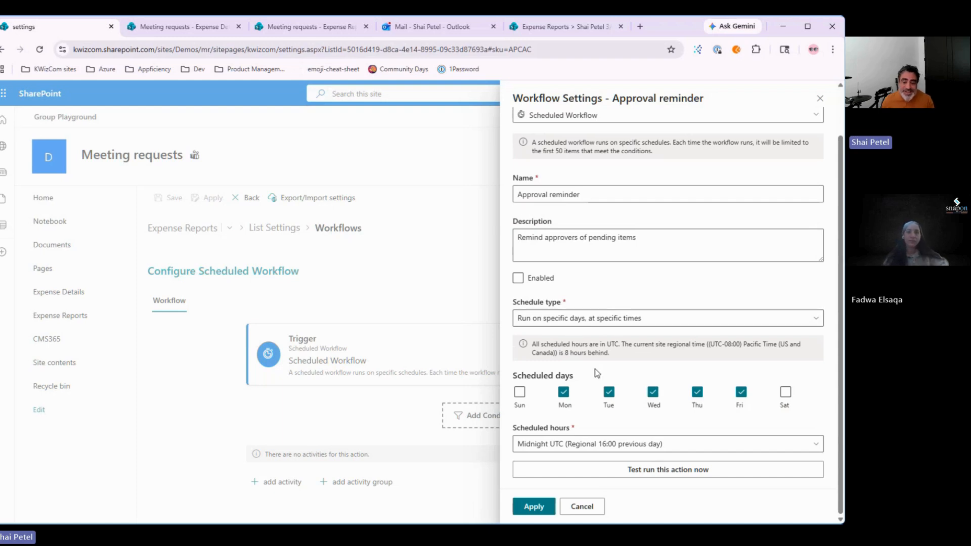
Step: Change the scheduled hours from Midnight UTC to 15:00 UTC only and apply the workflow settings
left_click(557, 449)
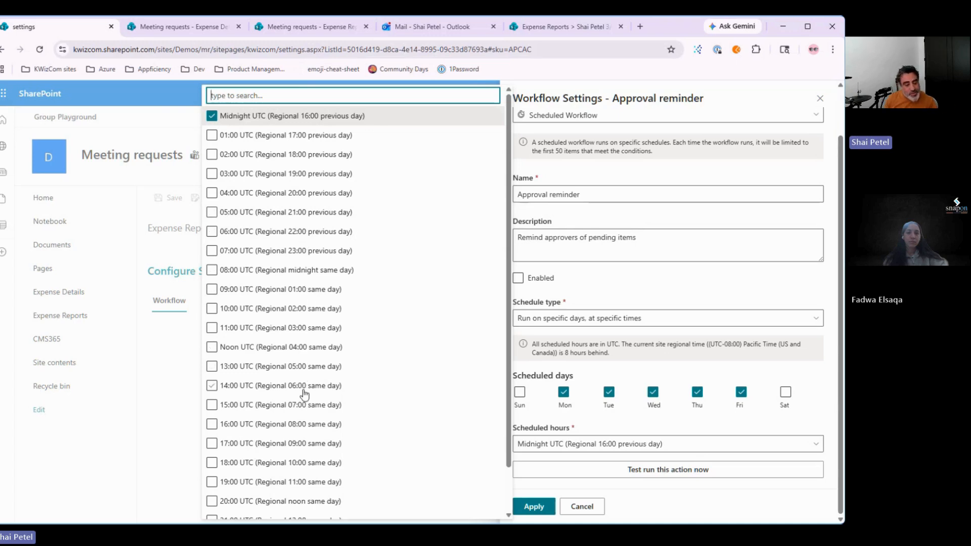
scroll(304, 394, "down", 1)
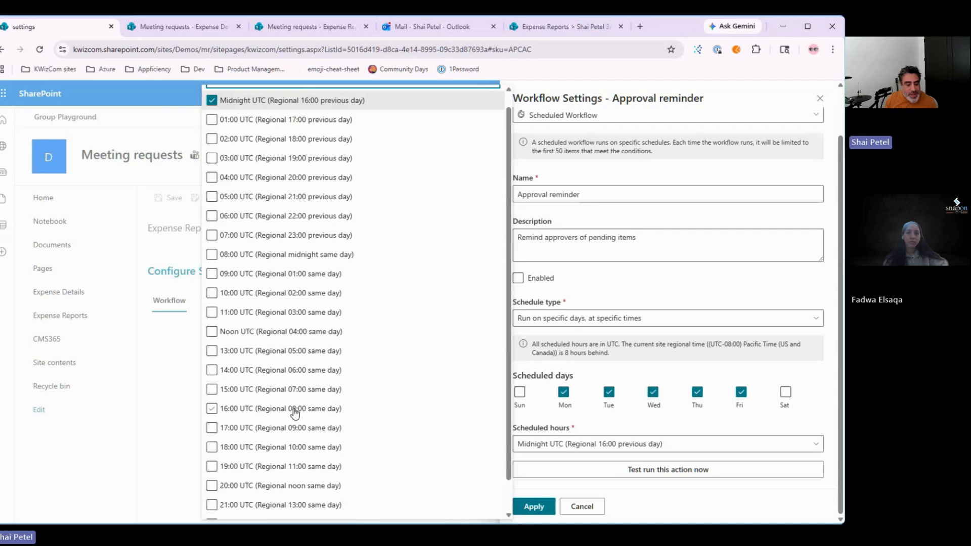
left_click(295, 410)
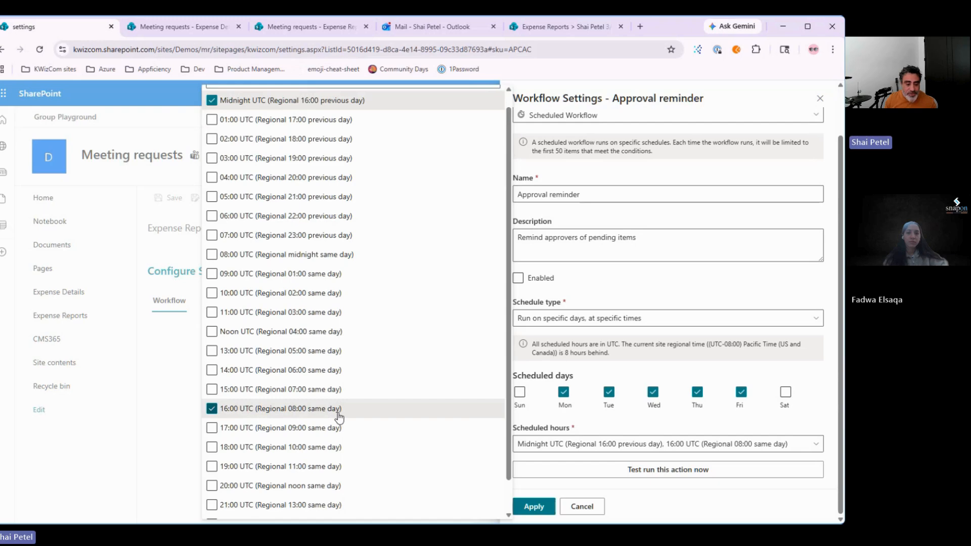
scroll(387, 399, "up", 1)
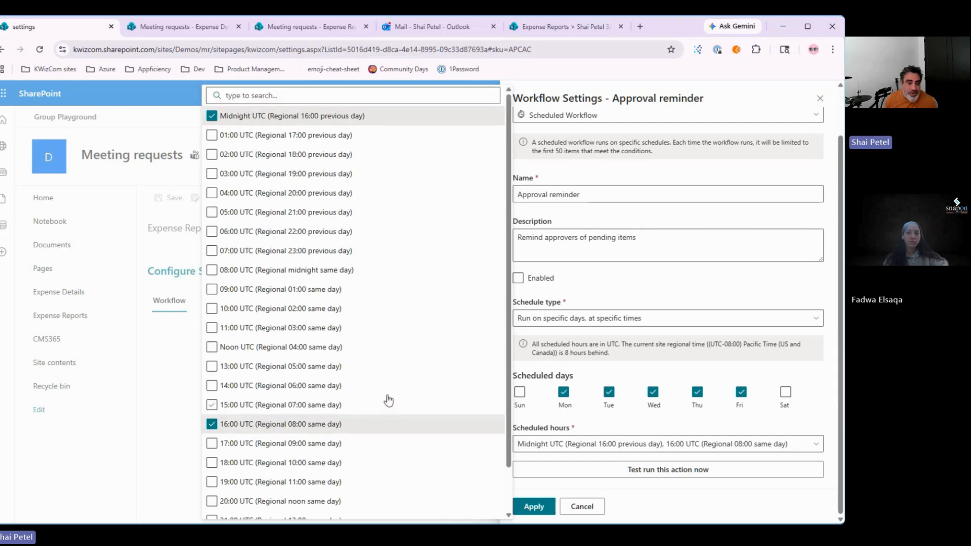
left_click(211, 115)
scroll(360, 427, "down", 3)
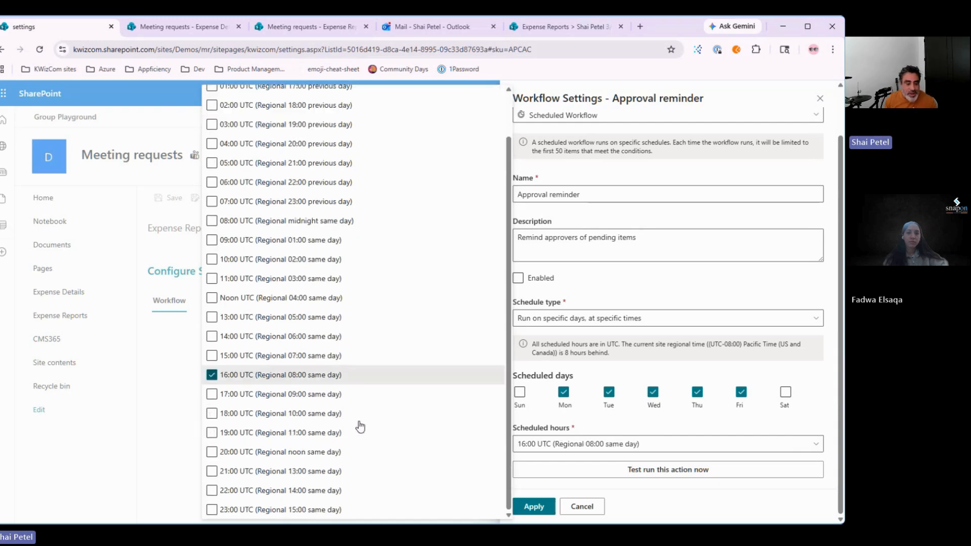
left_click(263, 374)
left_click(293, 359)
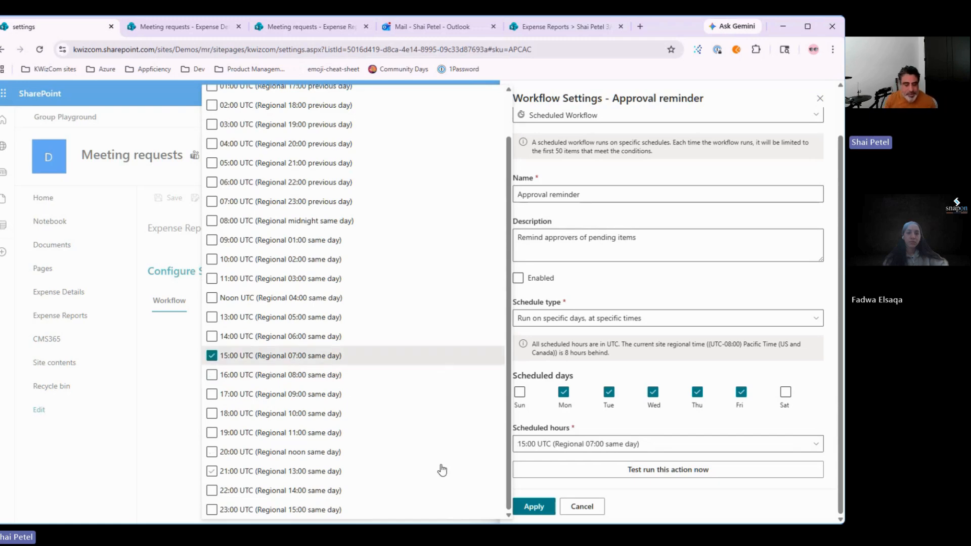
left_click(666, 355)
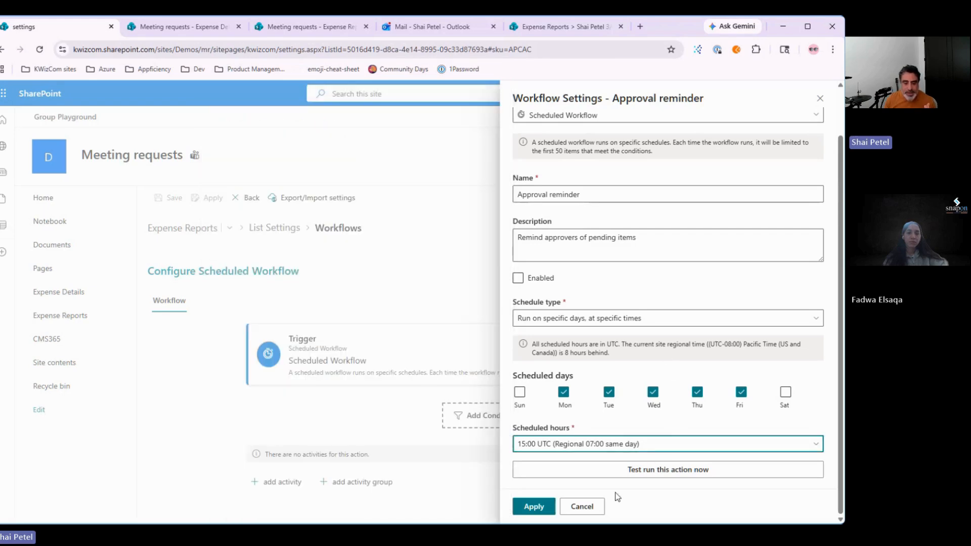
left_click(533, 507)
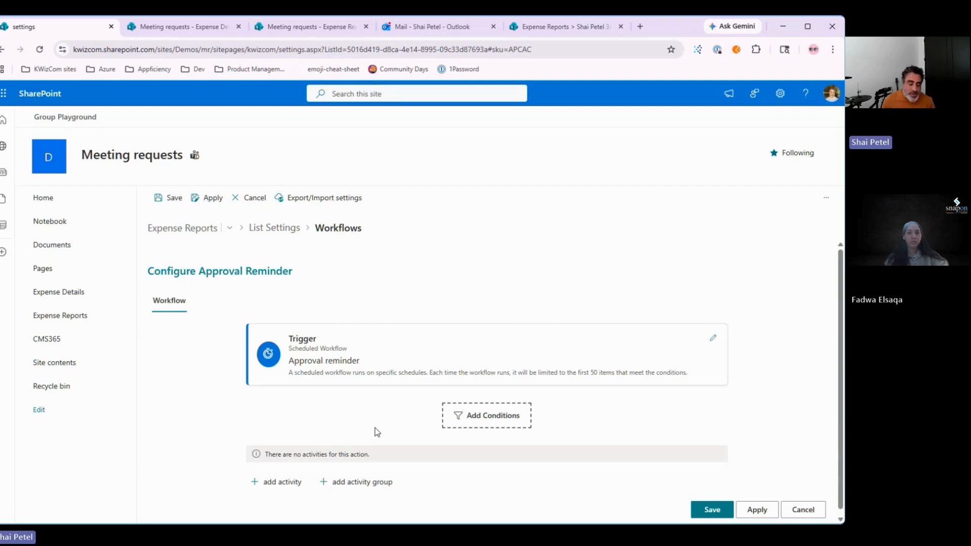
Step: Open the Edit Conditions panel below the Trigger card of the Approval reminder workflow
scroll(522, 418, "down", 1)
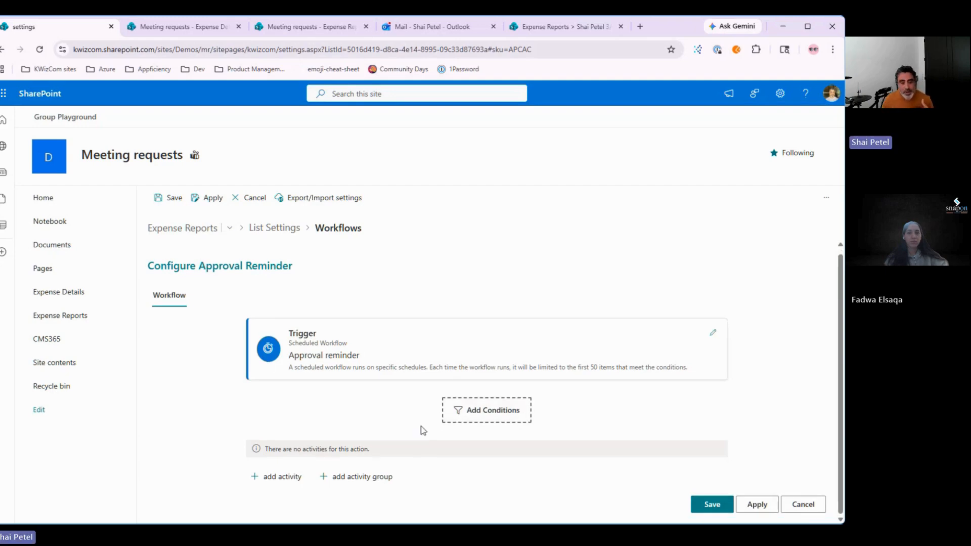
left_click(511, 418)
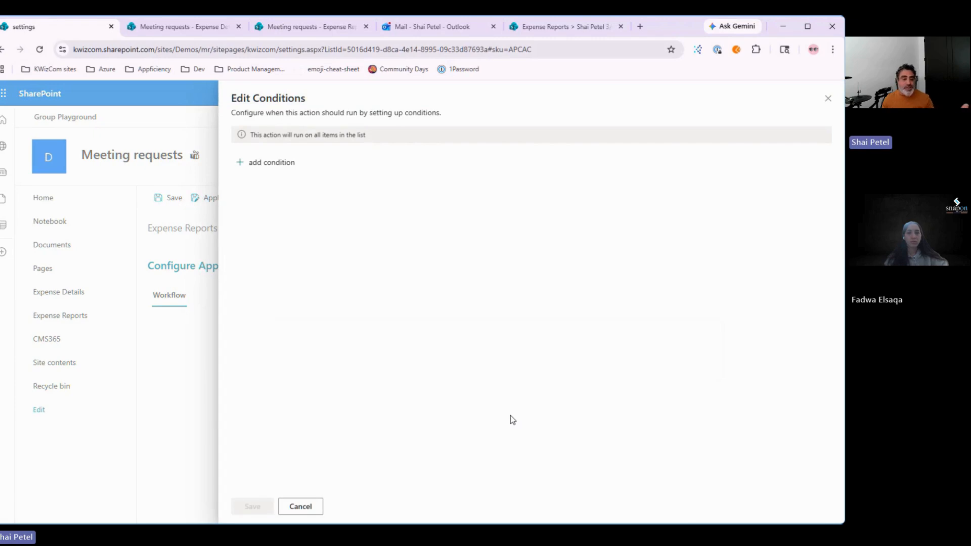
Step: Add conditions Approver is not empty, Status is equal to, and Modified is equal to
left_click(260, 161)
left_click(331, 143)
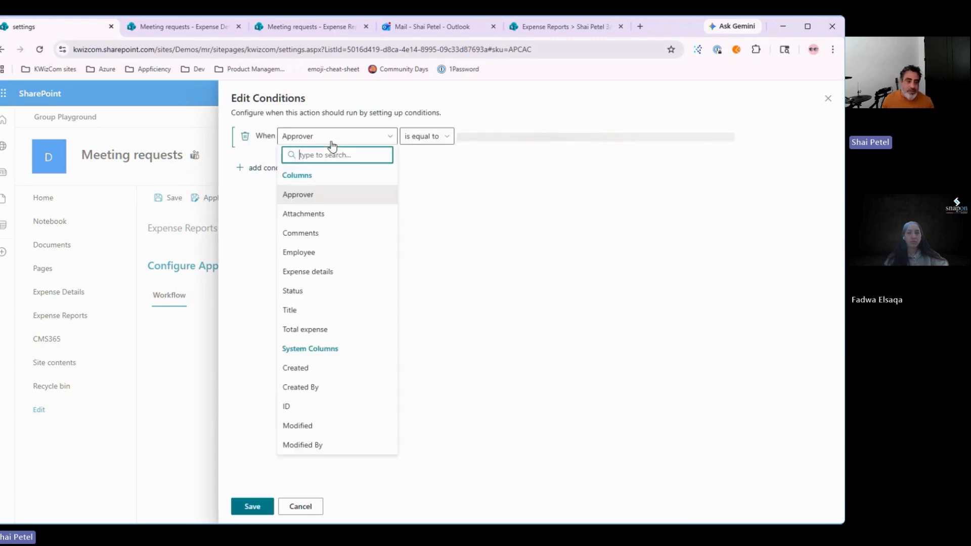
left_click(427, 137)
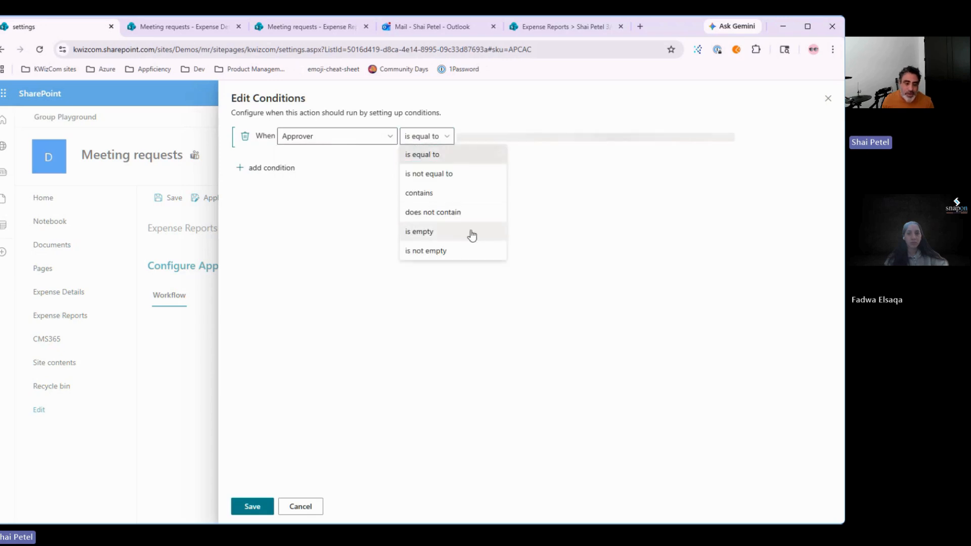
left_click(451, 253)
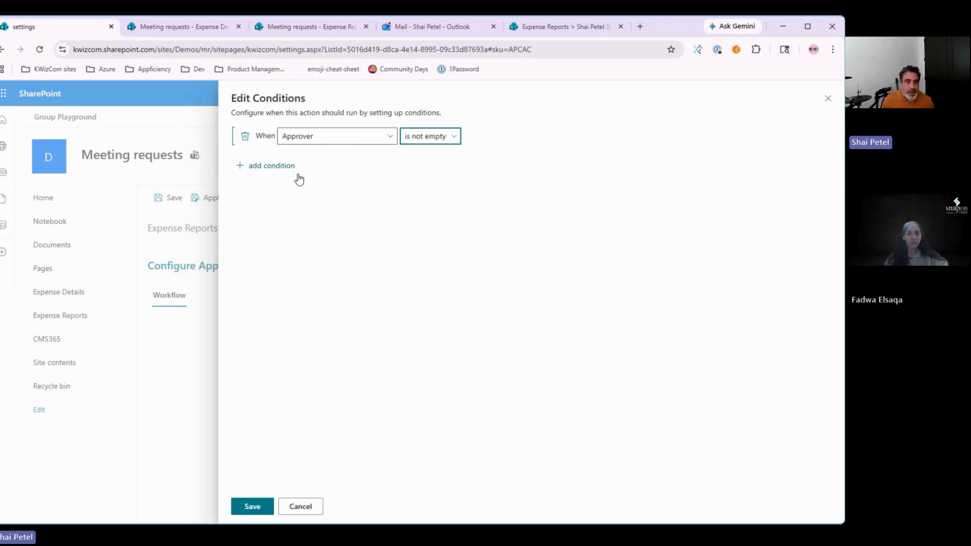
left_click(274, 165)
left_click(323, 155)
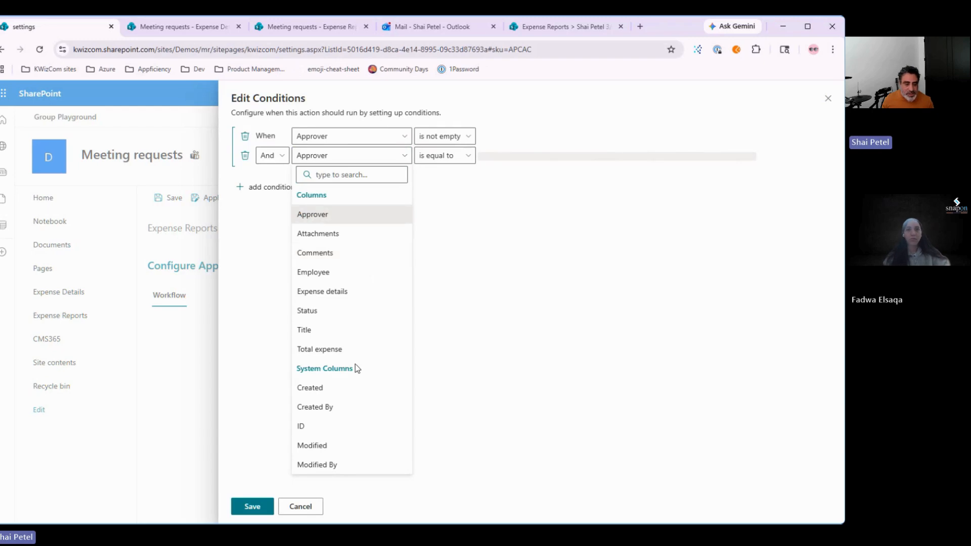
left_click(342, 314)
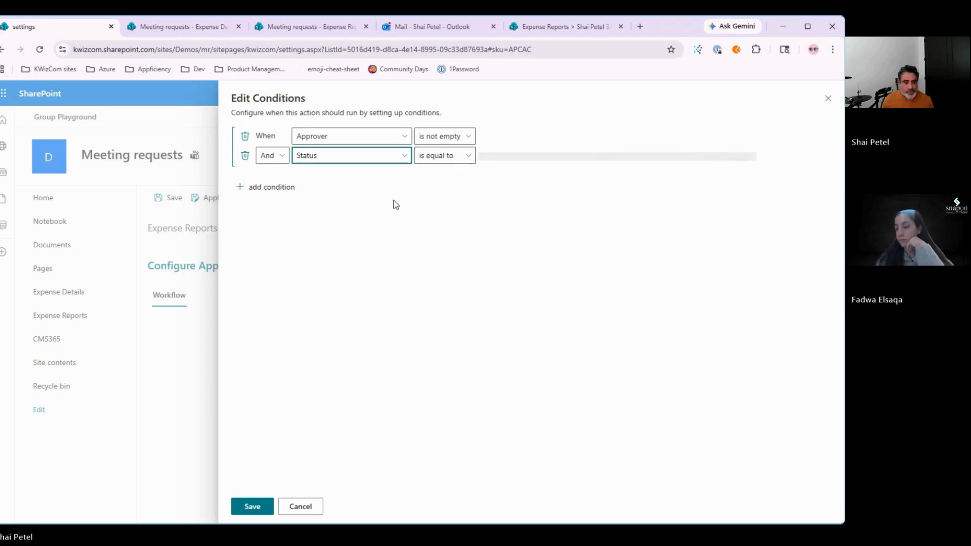
left_click(466, 226)
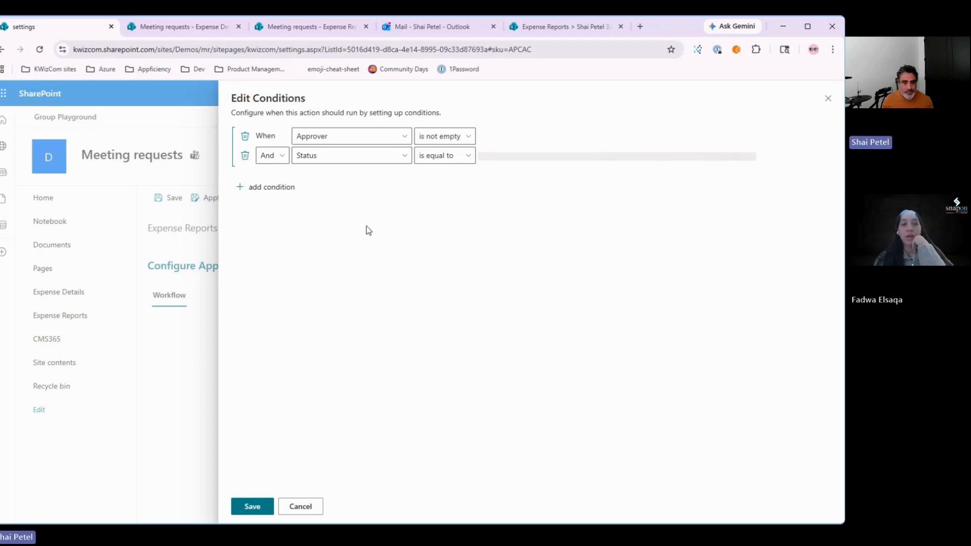
left_click(274, 189)
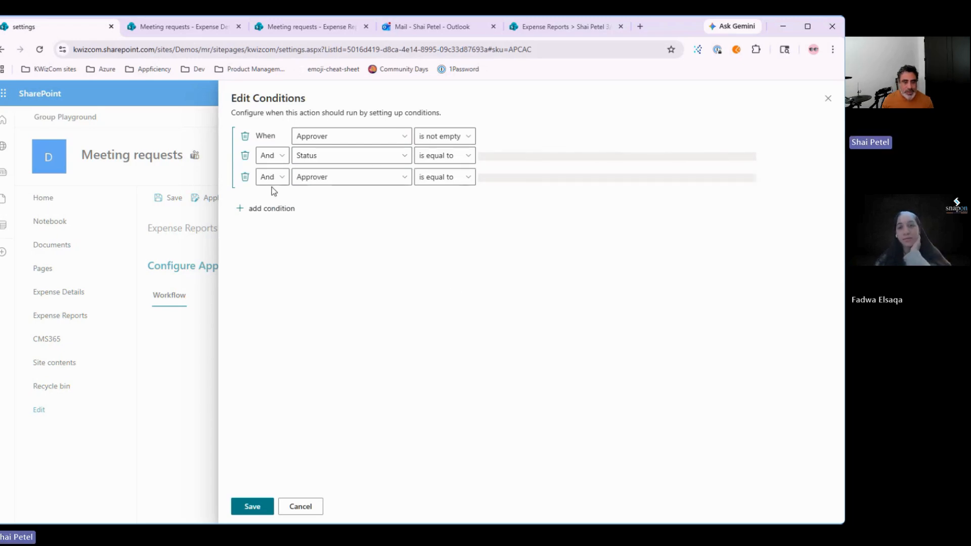
left_click(347, 177)
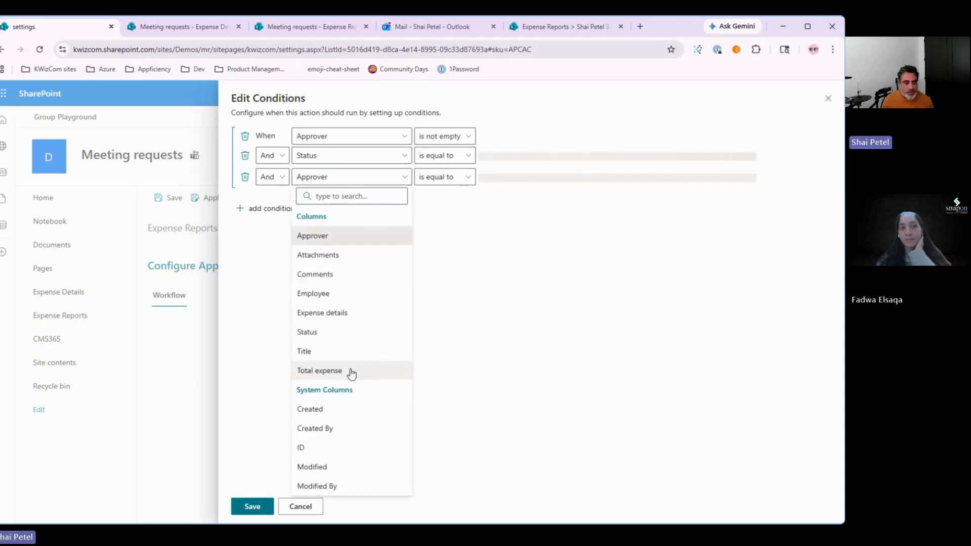
left_click(336, 466)
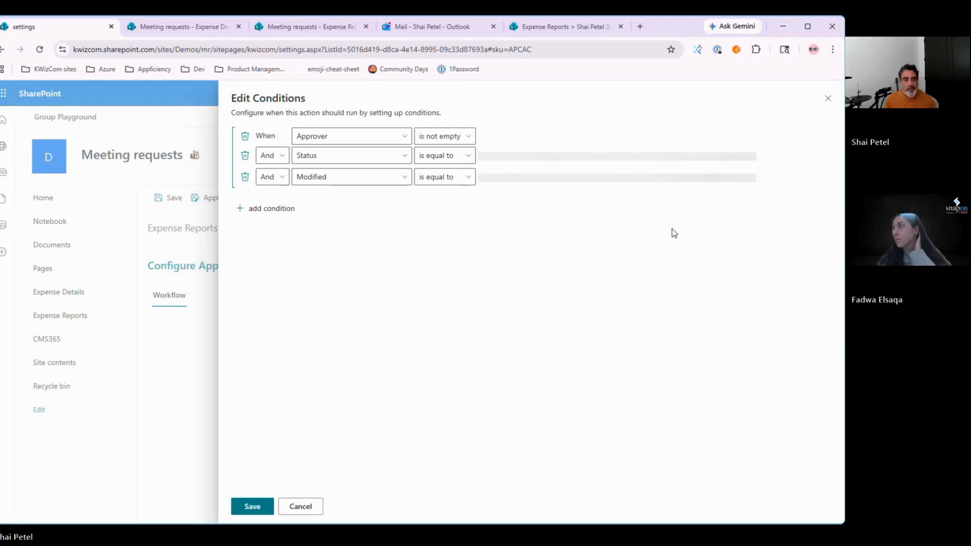
Step: Reload the page despite unsaved changes and scan the Expense Reports workflows list for scheduled workflows
key("F5")
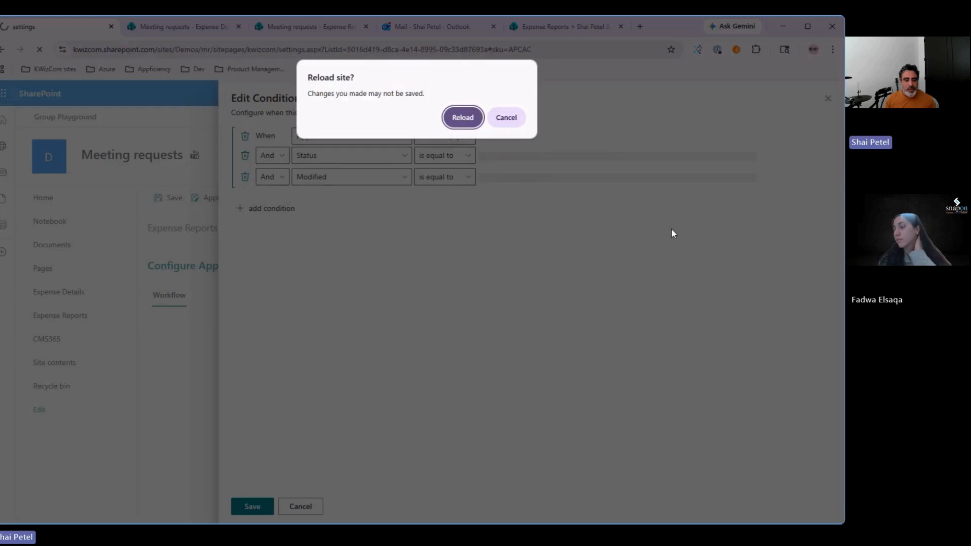
left_click(460, 119)
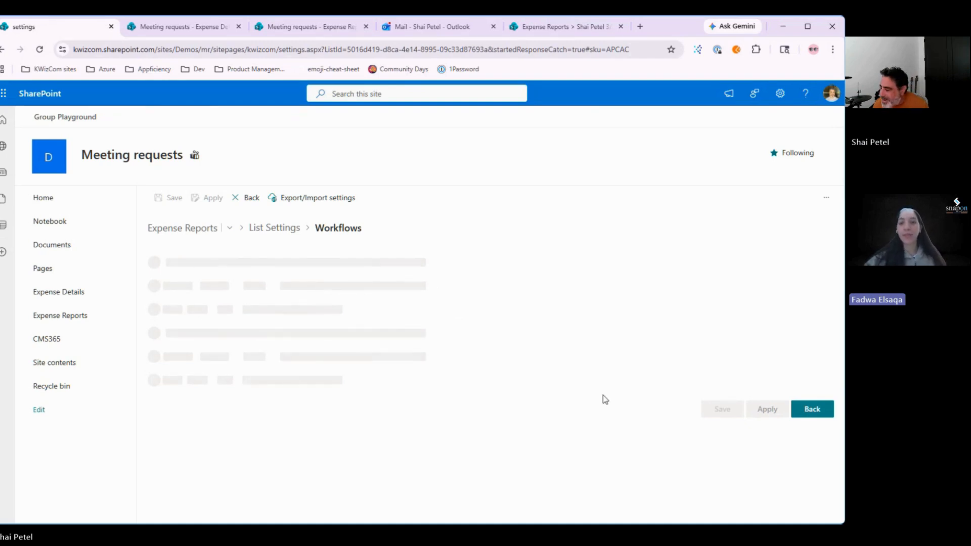
scroll(604, 399, "down", 4)
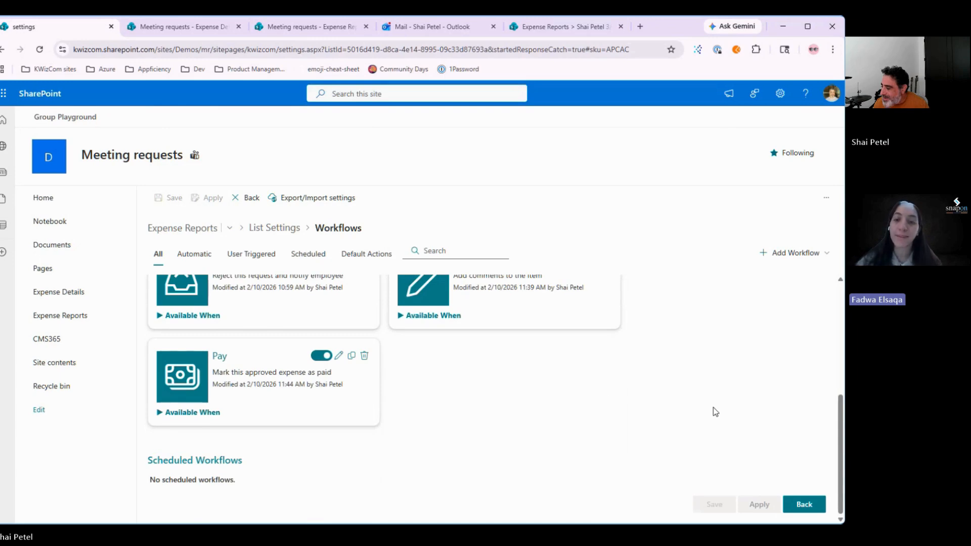
scroll(714, 409, "up", 5)
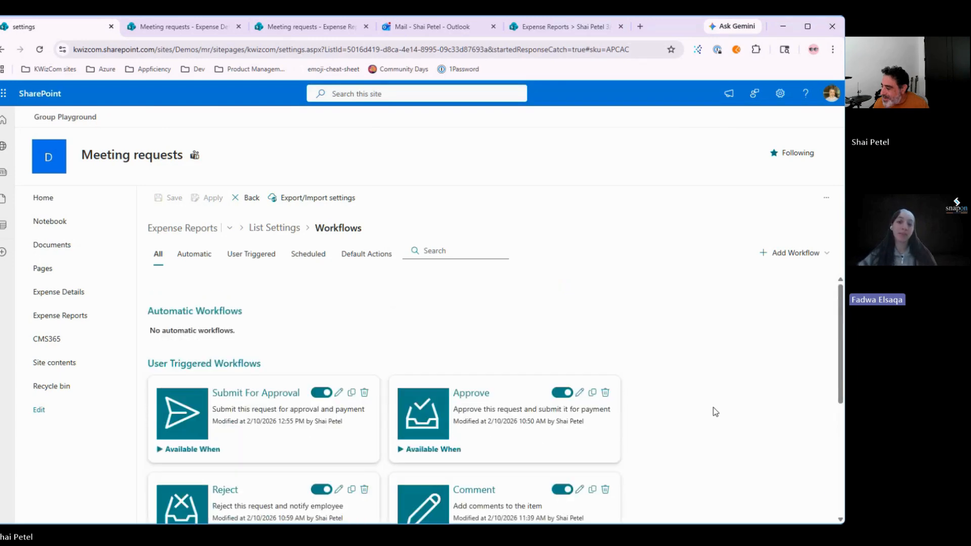
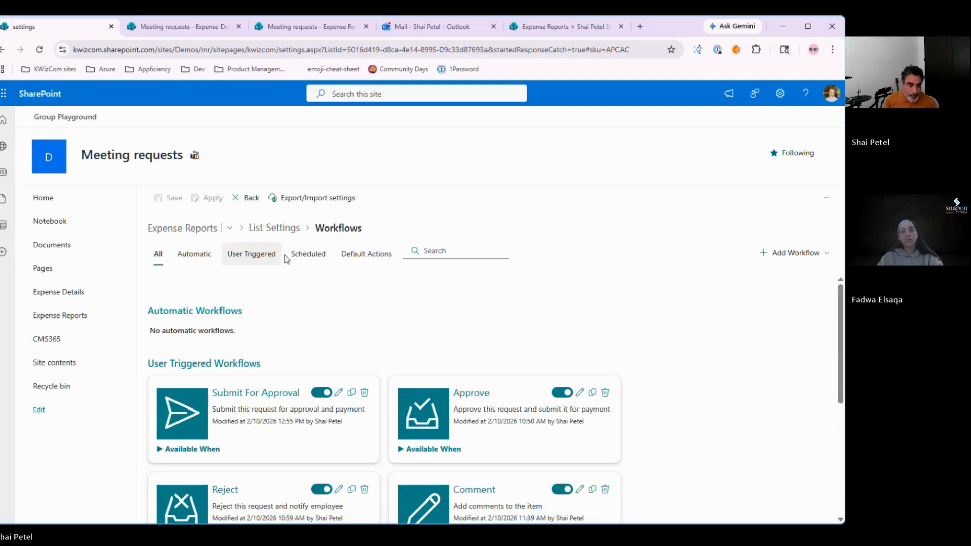
Step: Create a new Scheduled Workflow named 'Approval reminder' and close its settings panel
left_click(808, 254)
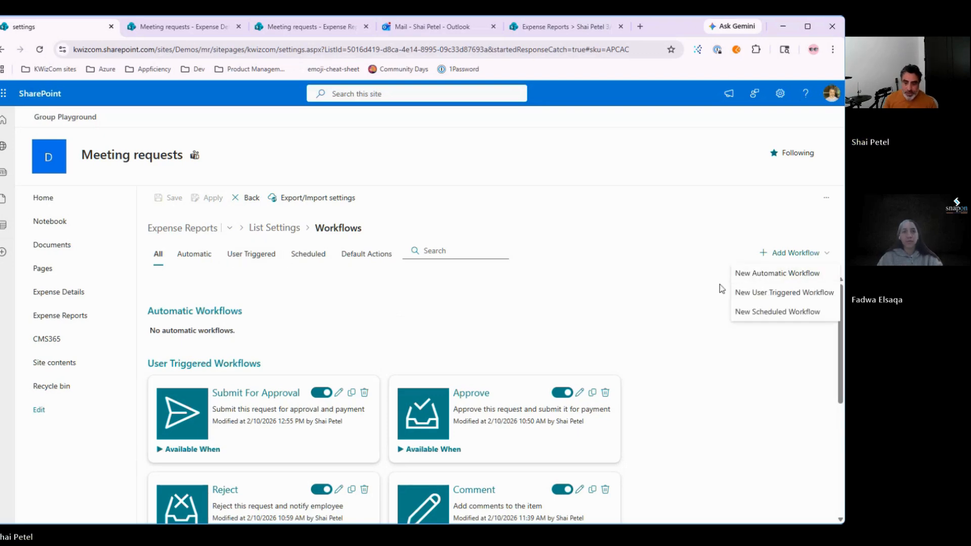
left_click(769, 279)
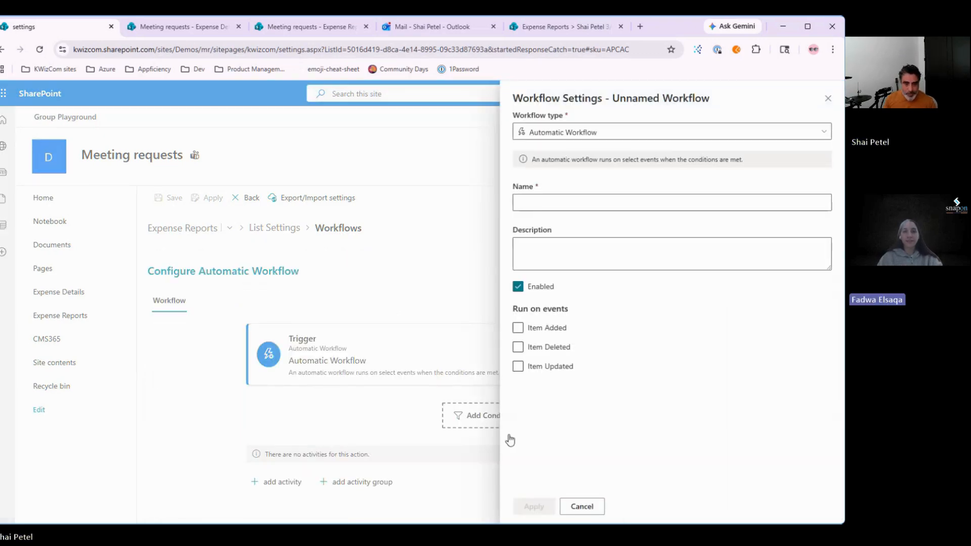
left_click(576, 134)
left_click(564, 168)
left_click(558, 242)
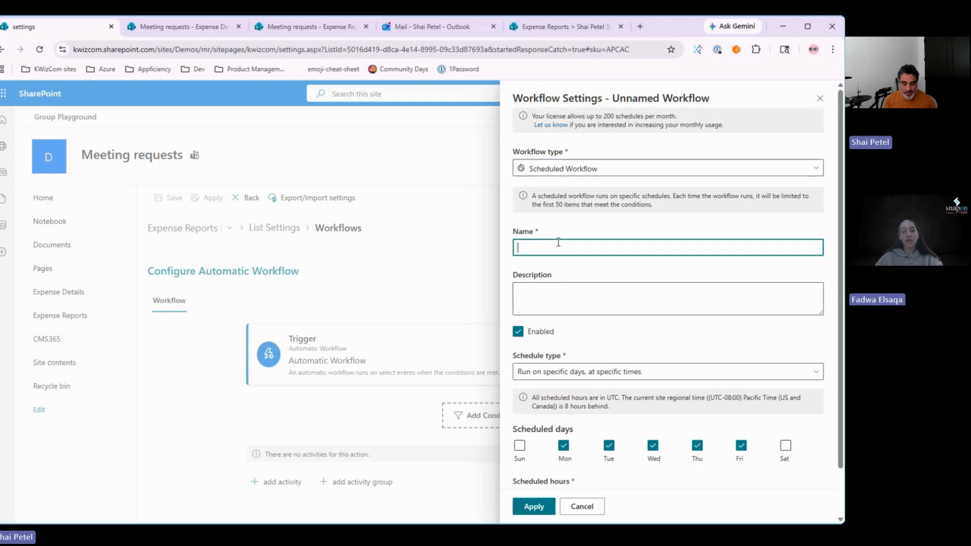
type("Appro")
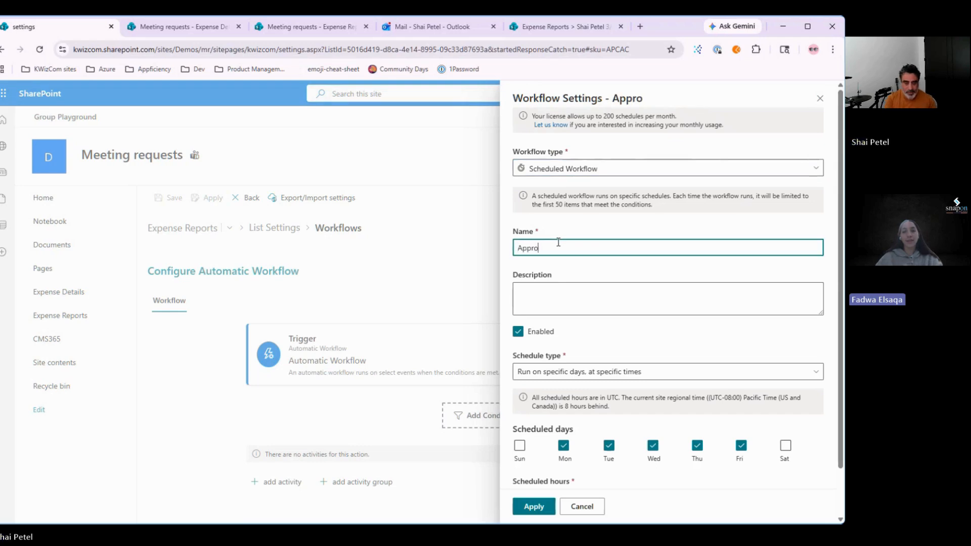
type("val reminder")
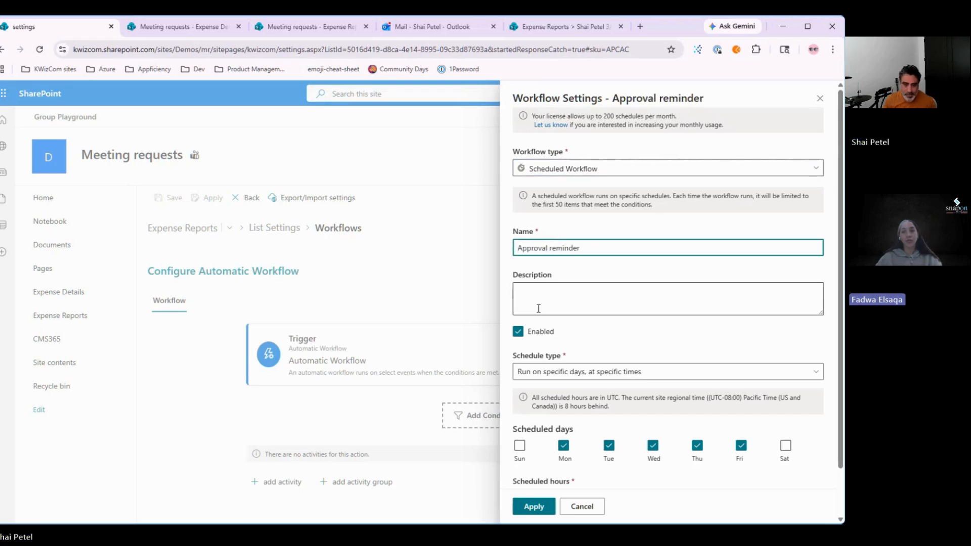
left_click(530, 506)
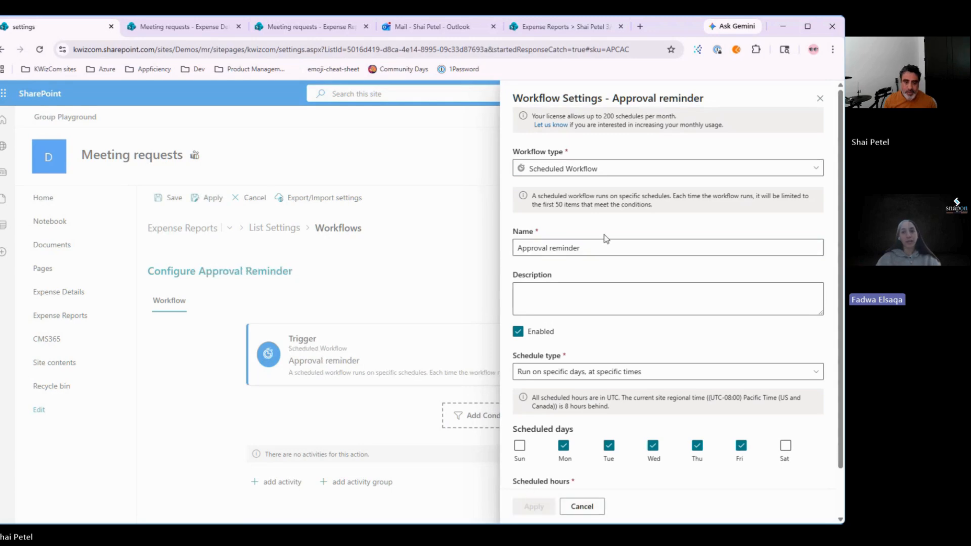
left_click(820, 99)
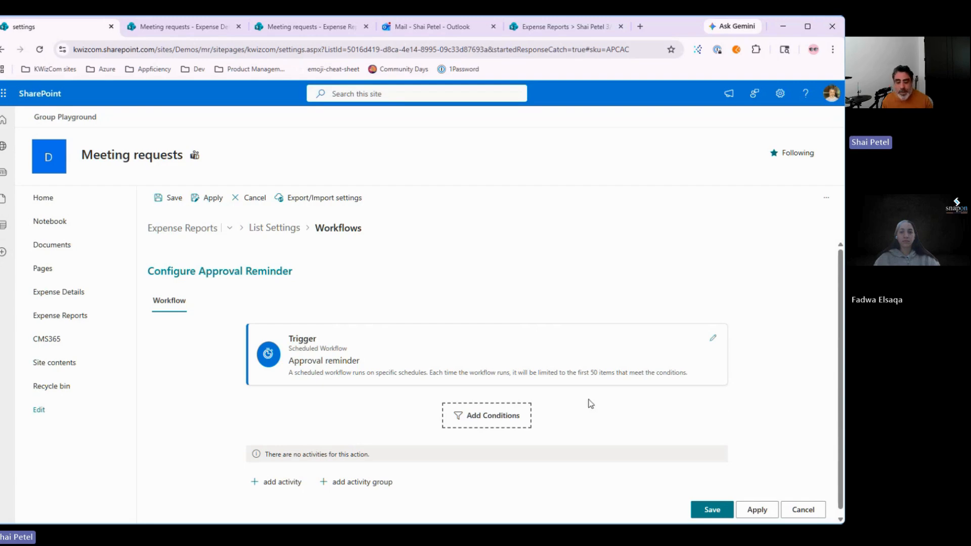
Step: Open the condition editor below the Approval reminder trigger
scroll(577, 408, "down", 1)
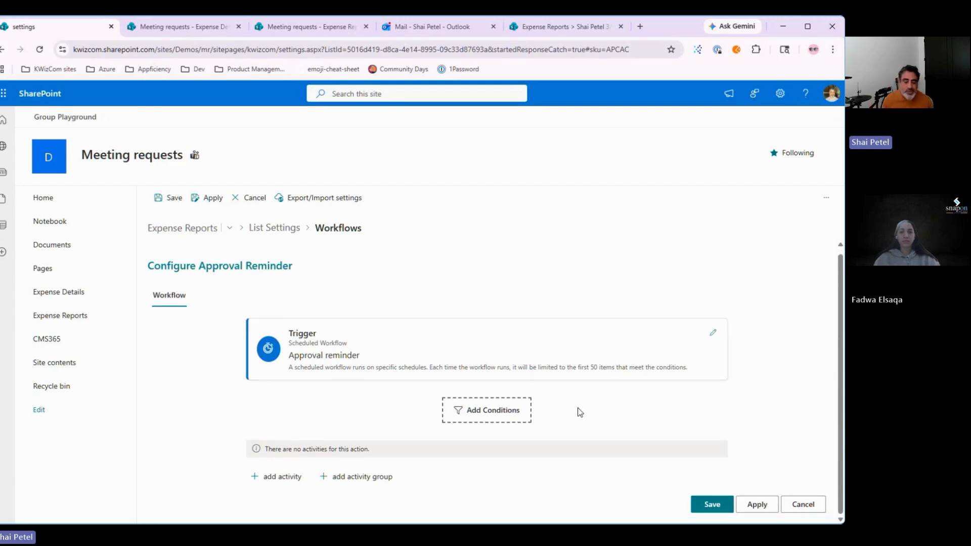
left_click(485, 425)
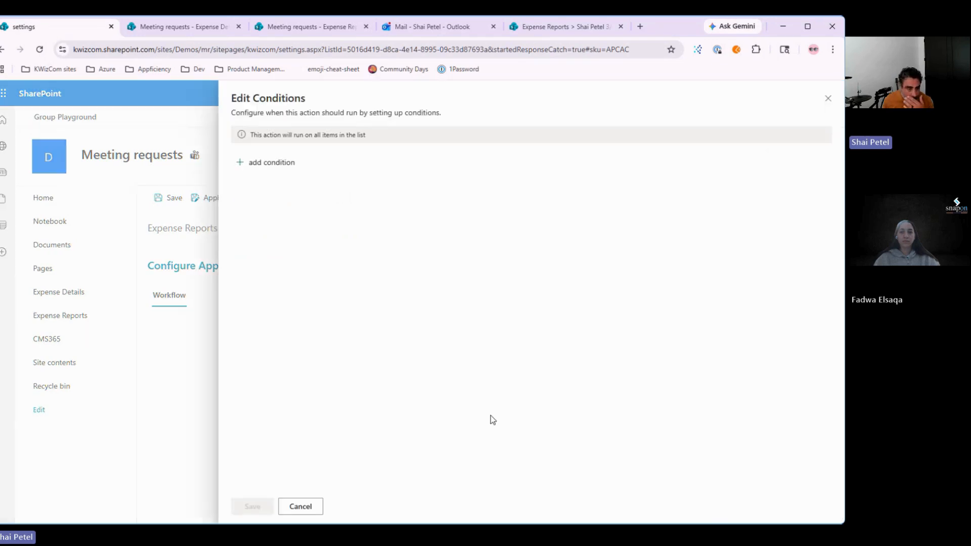
Step: Add conditions Approver is not empty and Status is equal to Submitted
left_click(263, 169)
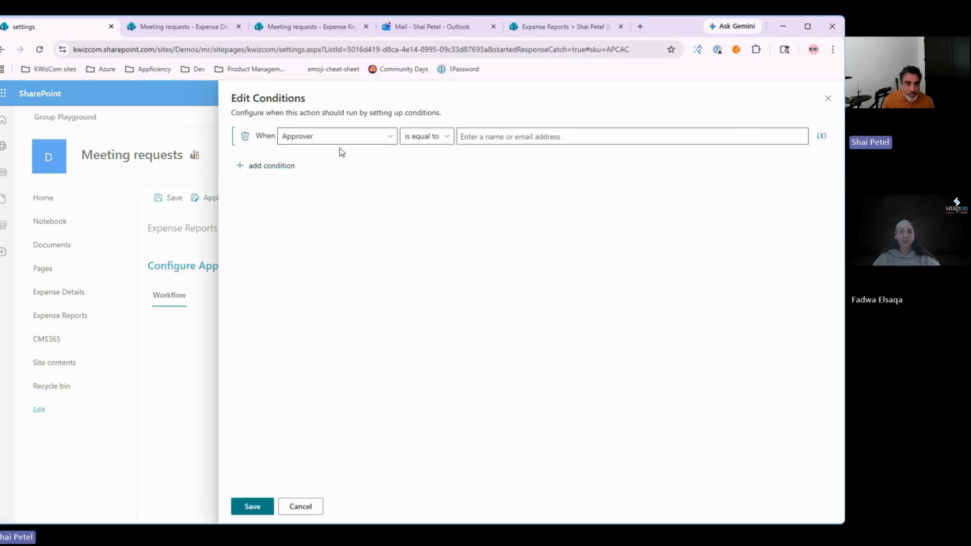
left_click(280, 169)
left_click(331, 156)
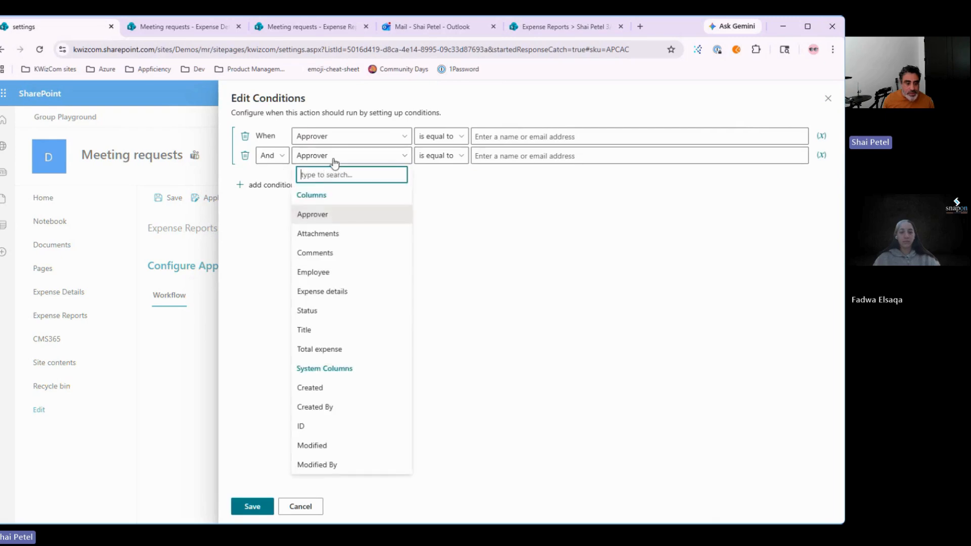
left_click(315, 312)
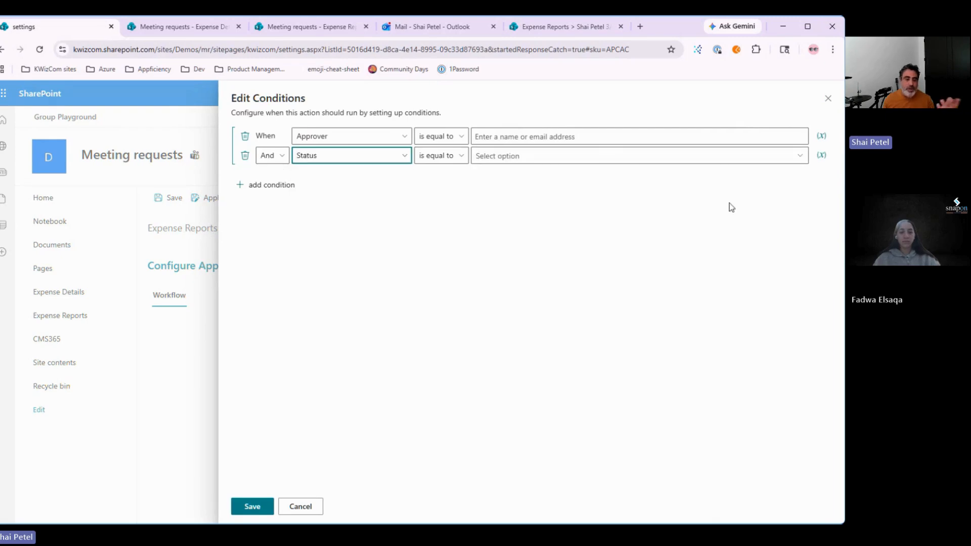
left_click(420, 138)
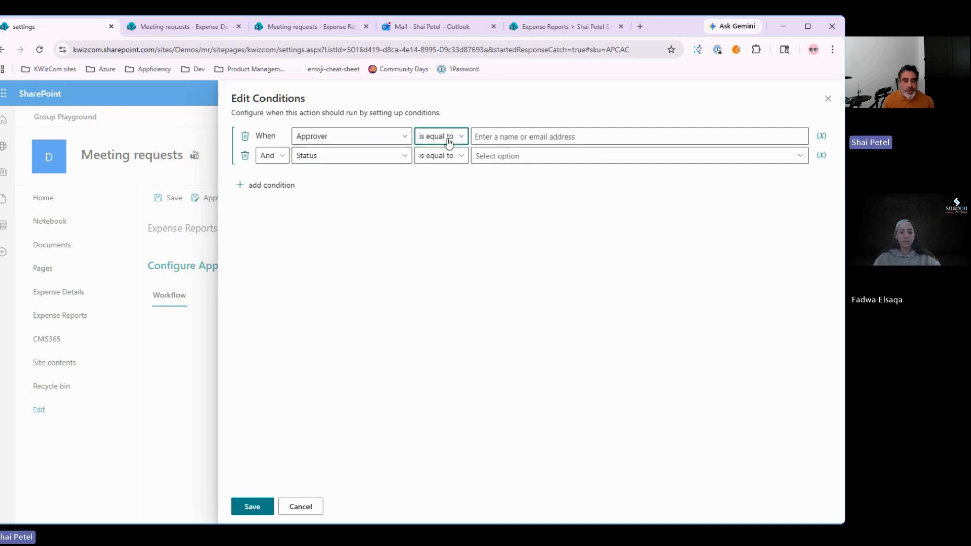
left_click(458, 251)
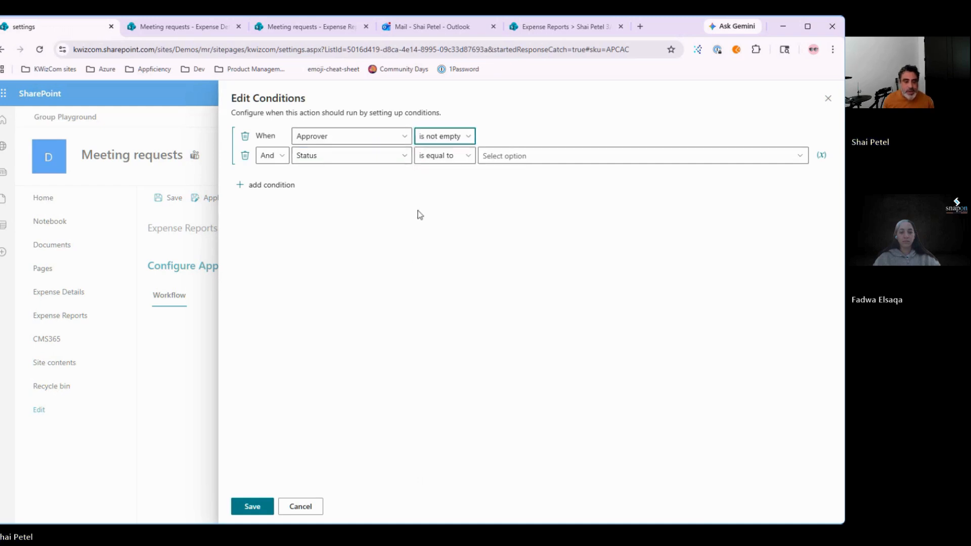
left_click(508, 156)
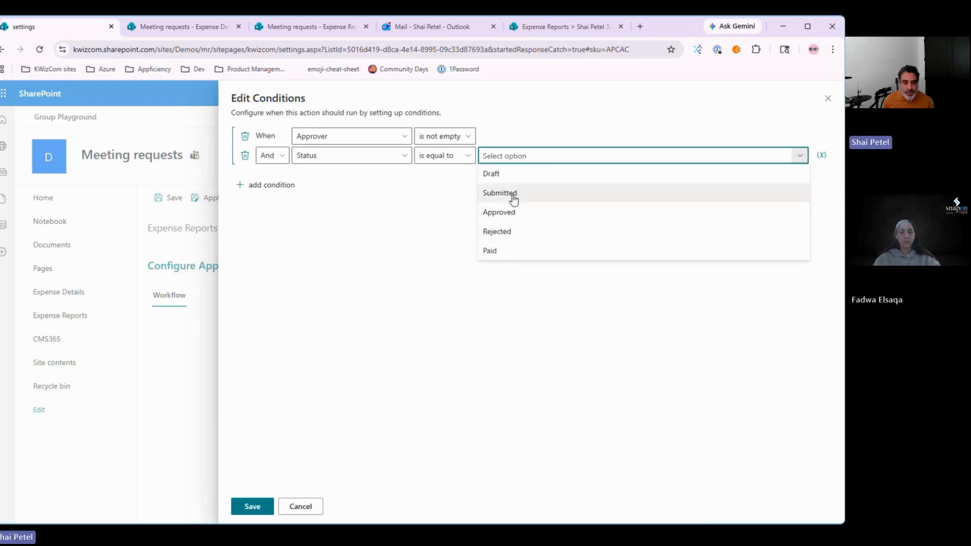
left_click(513, 198)
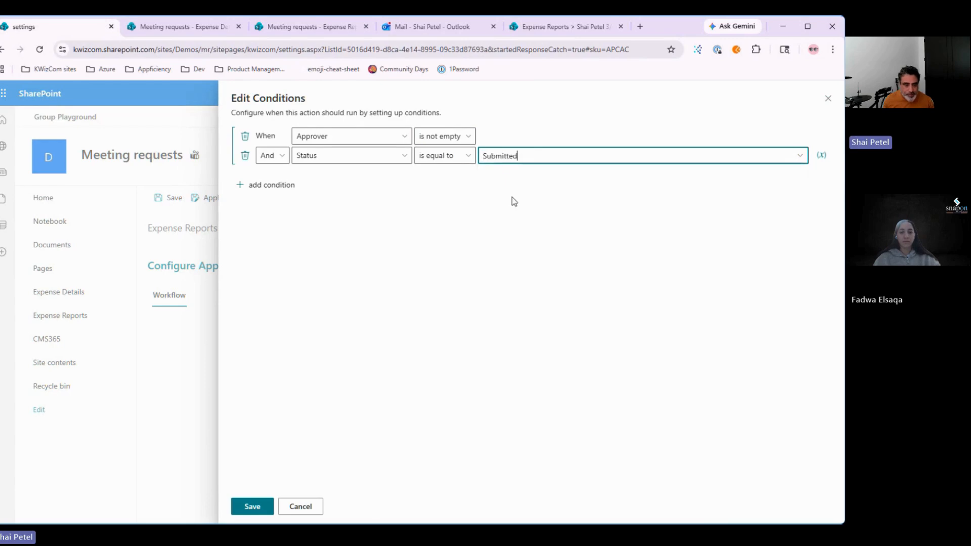
Step: Add a third condition, Modified is less than [today] - 2, and save the conditions
left_click(284, 187)
left_click(325, 177)
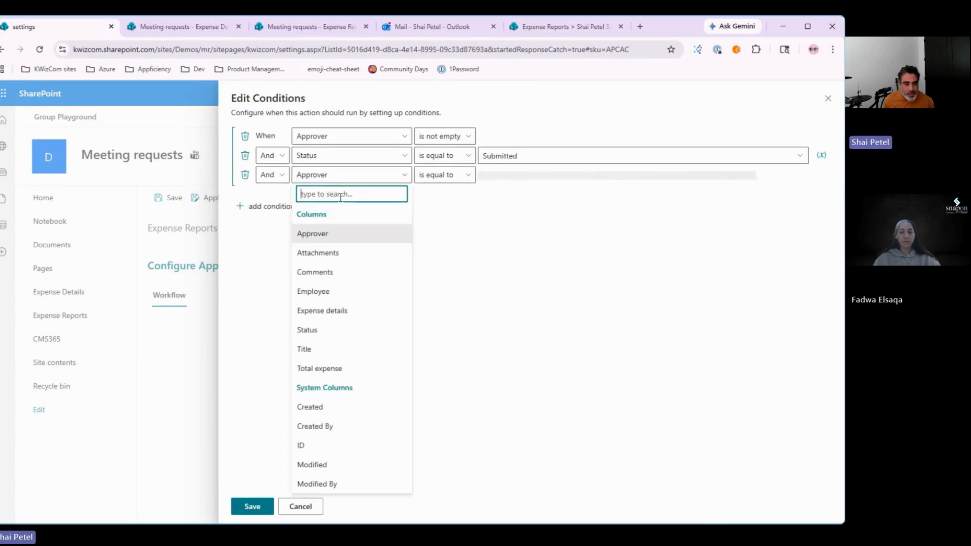
left_click(354, 465)
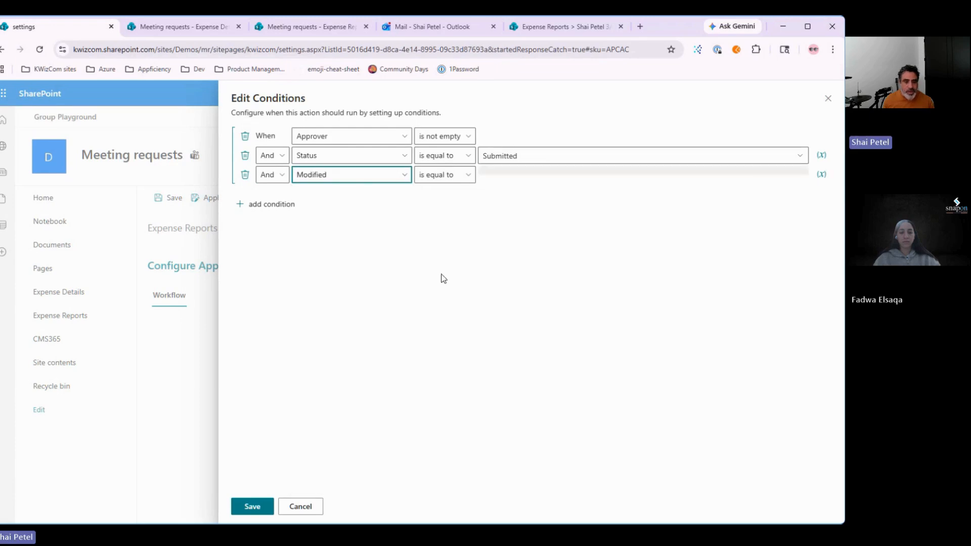
left_click(463, 175)
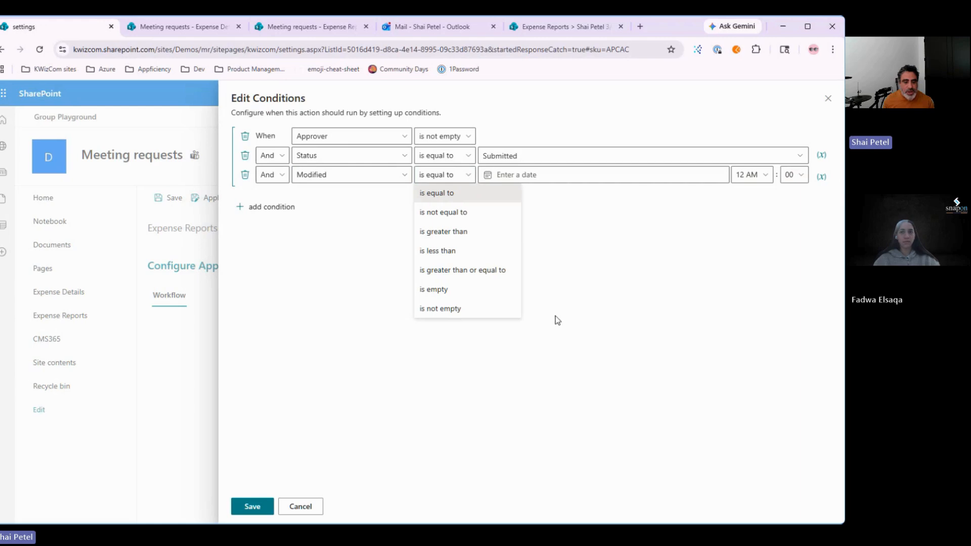
left_click(498, 233)
left_click(612, 178)
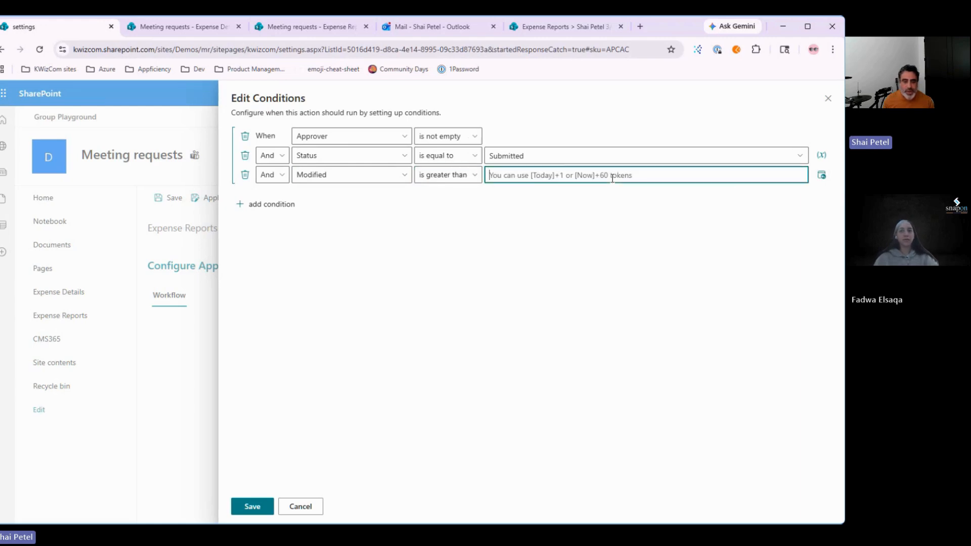
type("[")
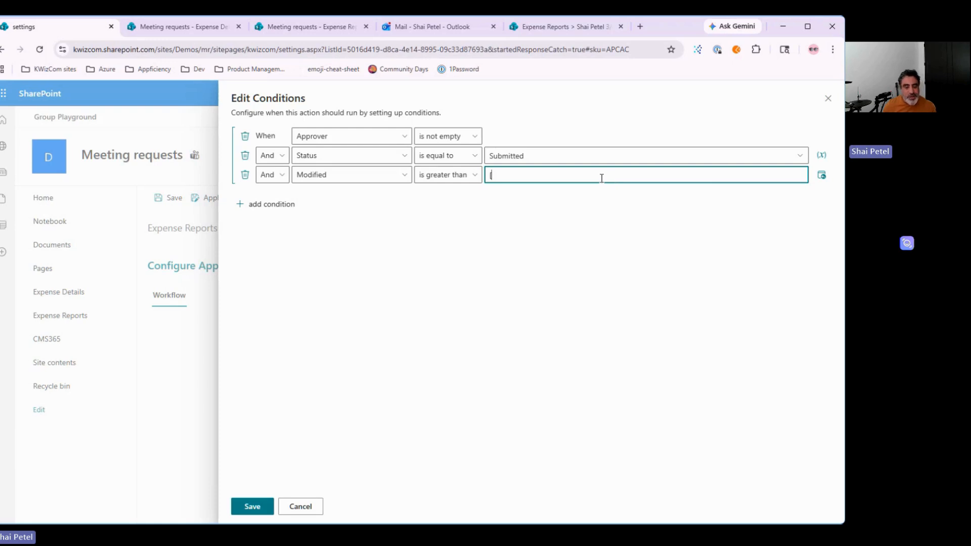
left_click(456, 178)
left_click(457, 255)
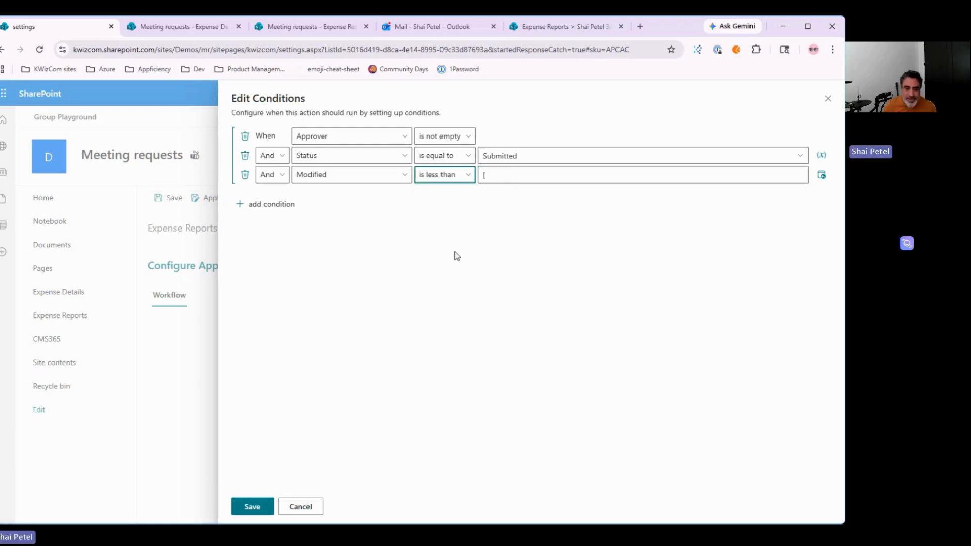
left_click(523, 177)
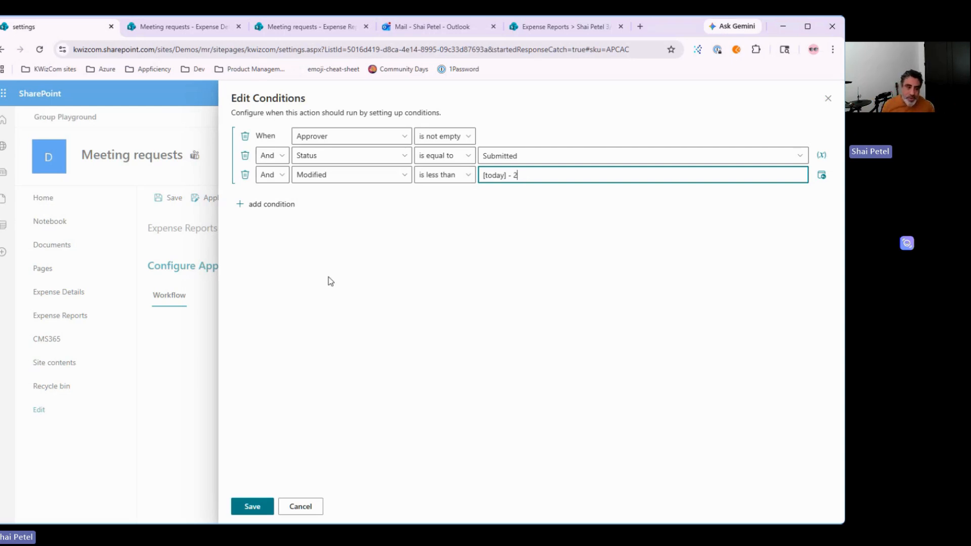
left_click(252, 507)
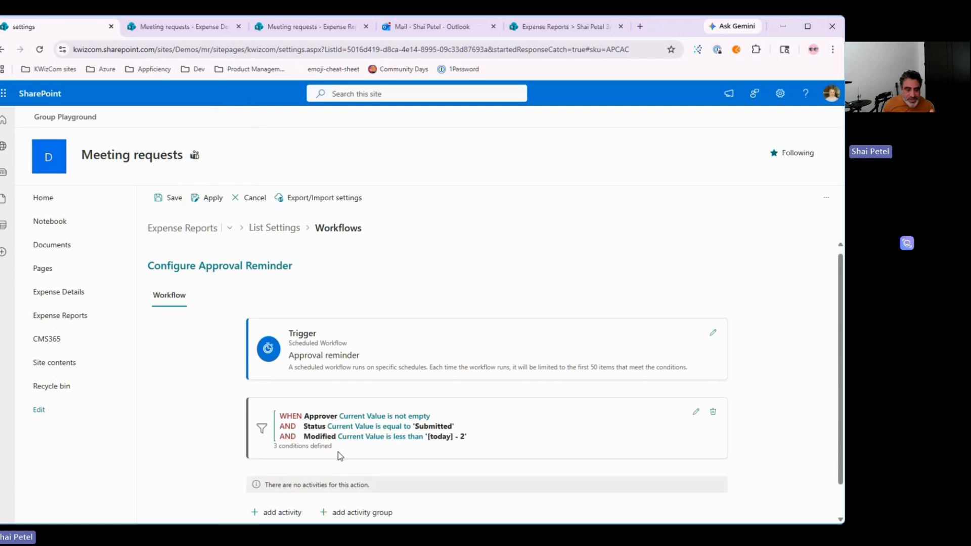
scroll(438, 404, "down", 1)
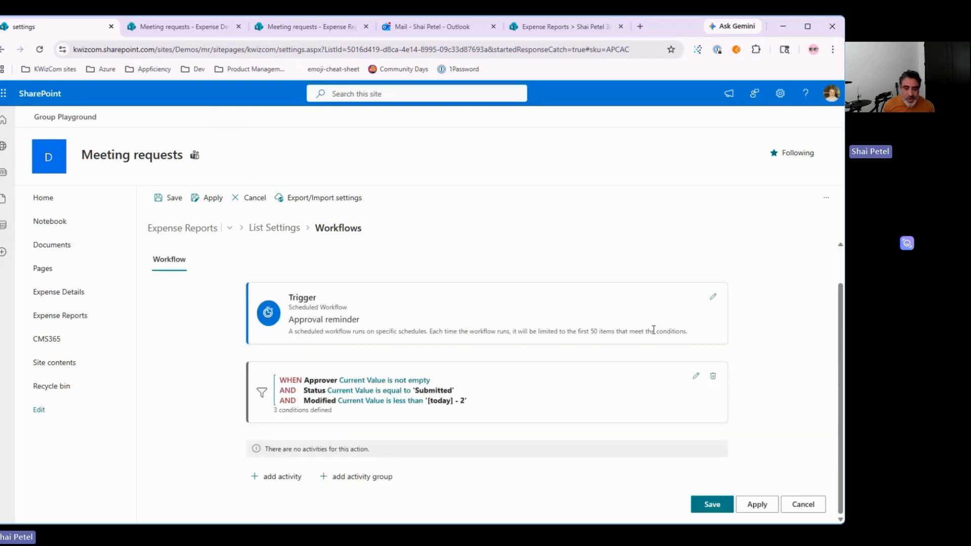
left_click(712, 304)
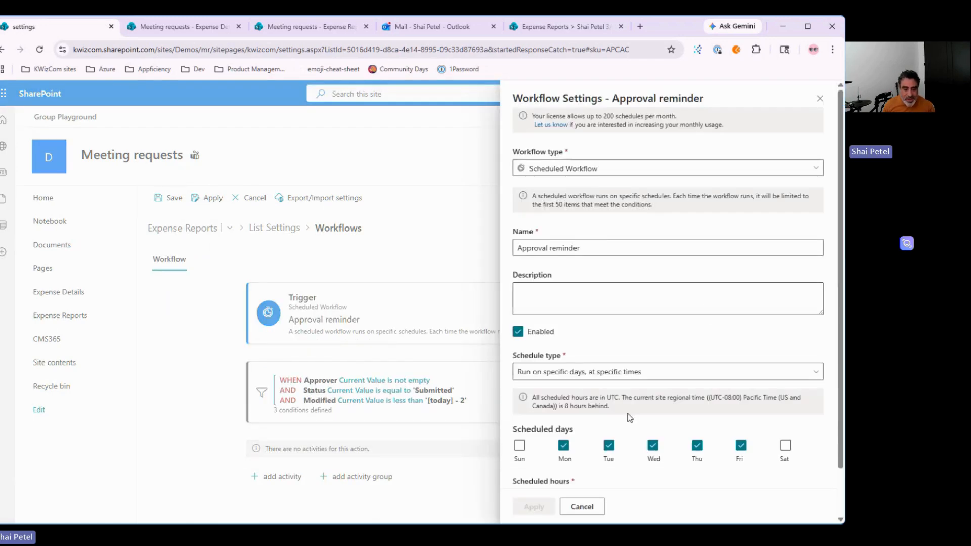
scroll(575, 477, "down", 1)
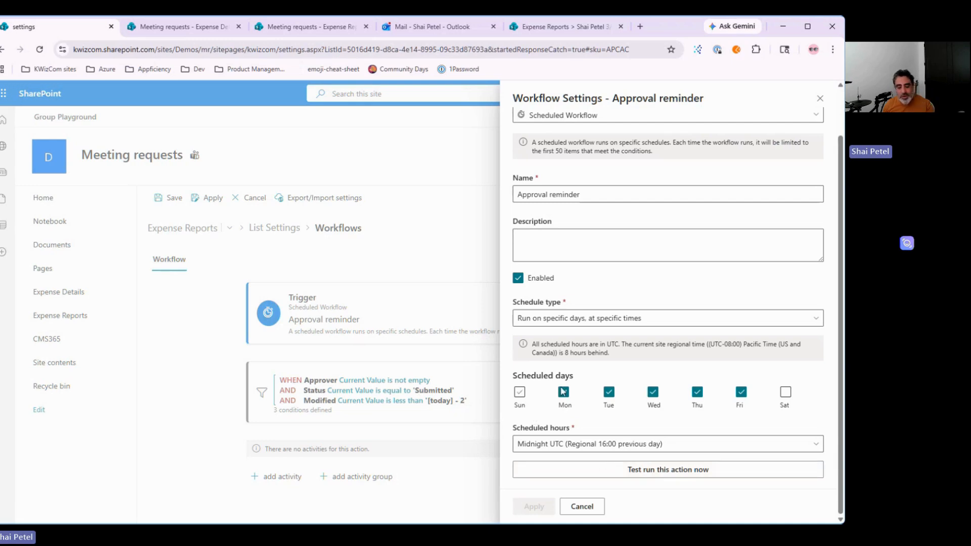
left_click_drag(542, 353, 623, 363)
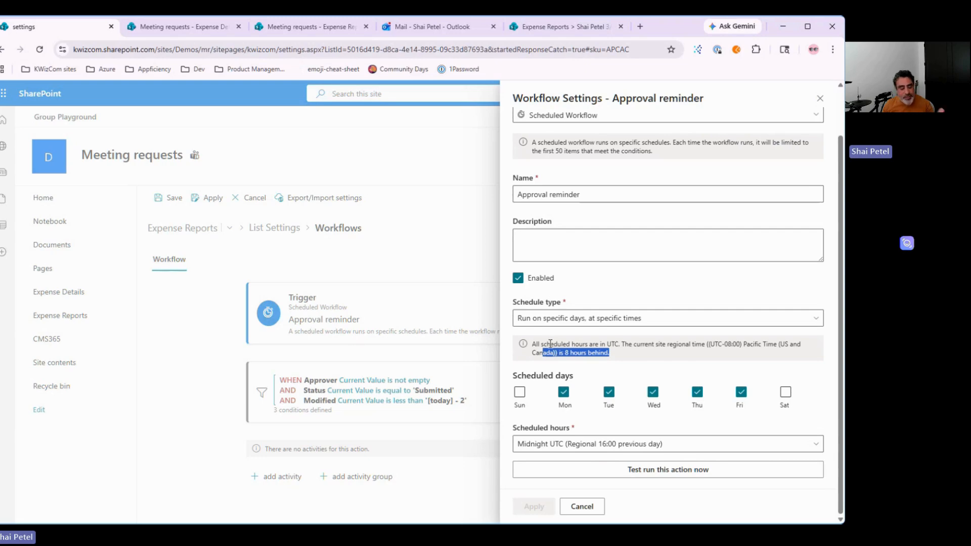
left_click(582, 510)
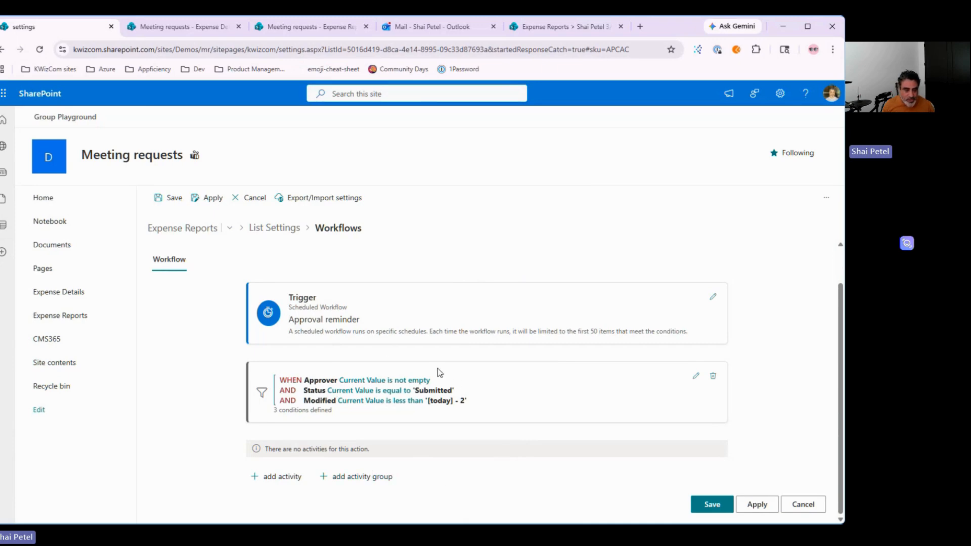
Step: Add an activity by duplicating the Request approval activity
left_click(276, 483)
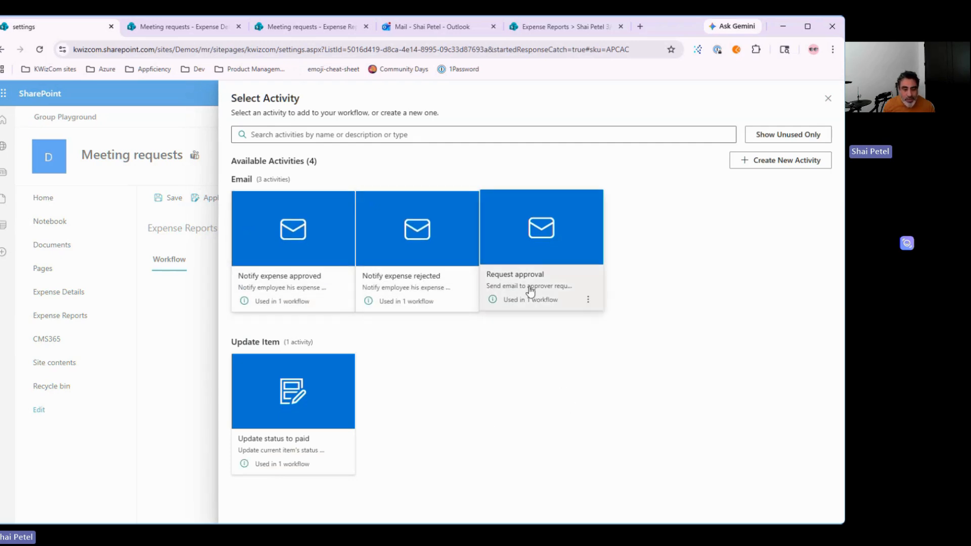
left_click(587, 301)
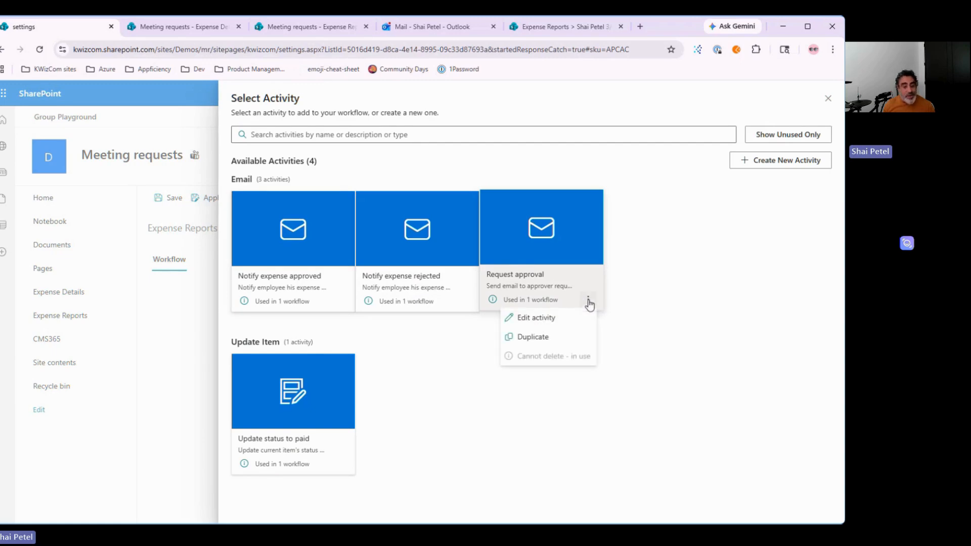
left_click(533, 340)
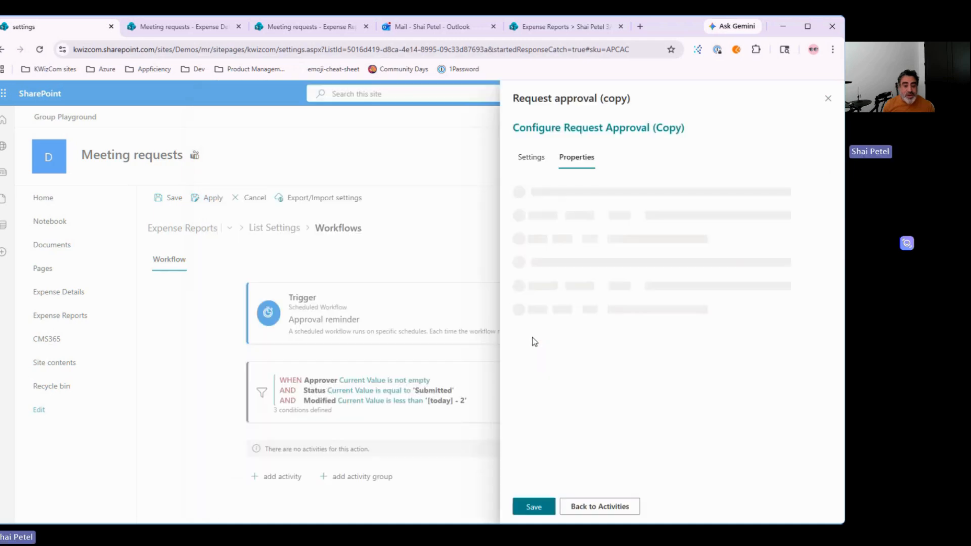
Step: Rename the copied activity to 'Remind approval'
left_click(530, 157)
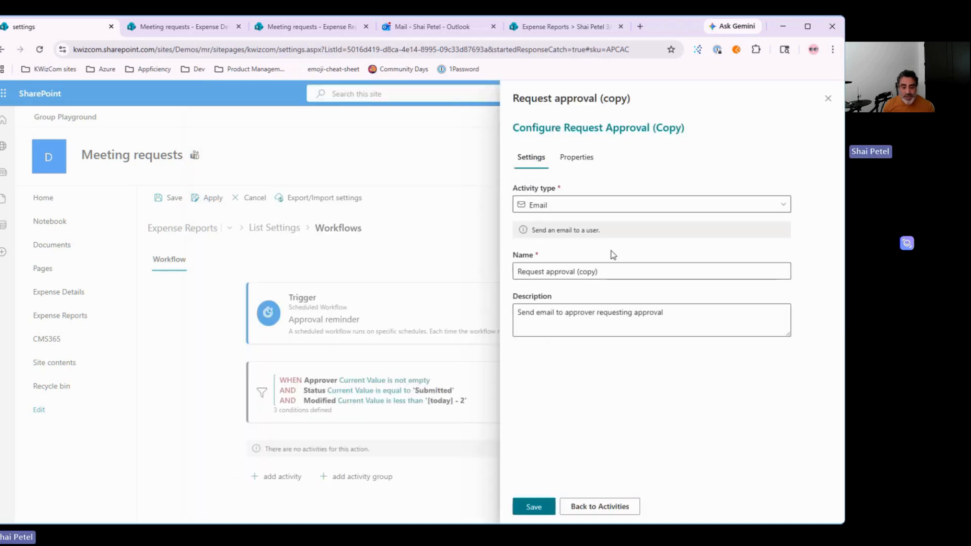
left_click(550, 271)
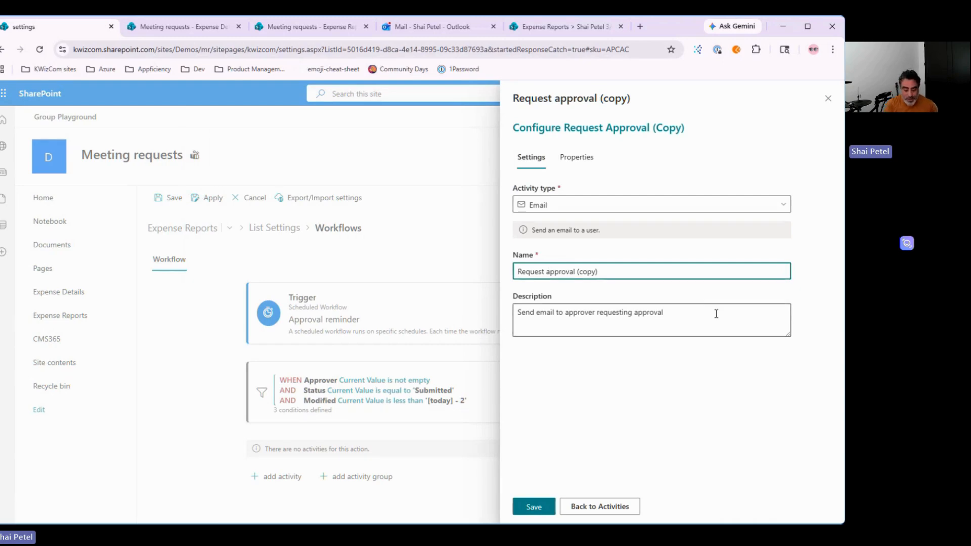
type("Remind")
key("Delete")
type("r")
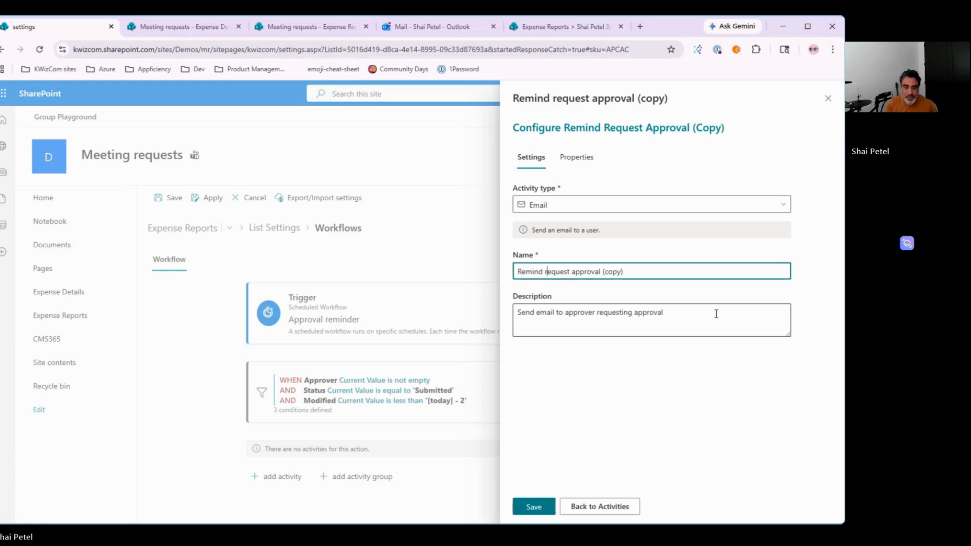
key("ctrl+shift+Right")
key("Delete")
key("ctrl+Right")
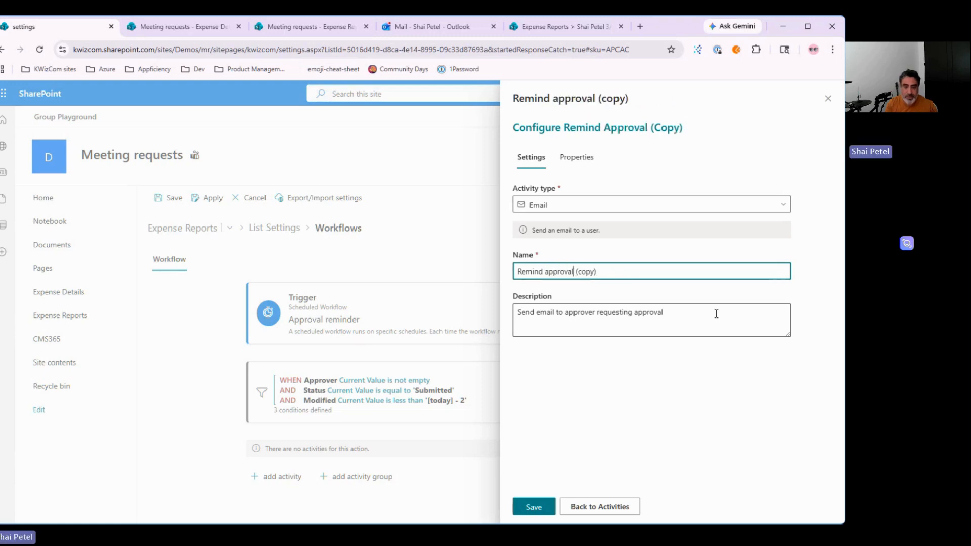
key("shift+End")
key("Delete")
Step: Change the description to 'Send email to approver reminding him to approve'
left_click(563, 313)
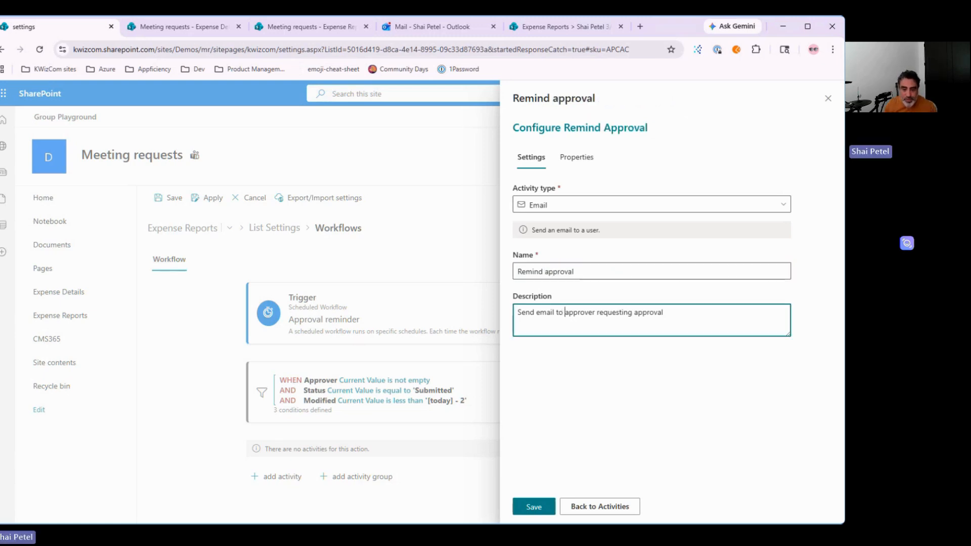
type("remindin")
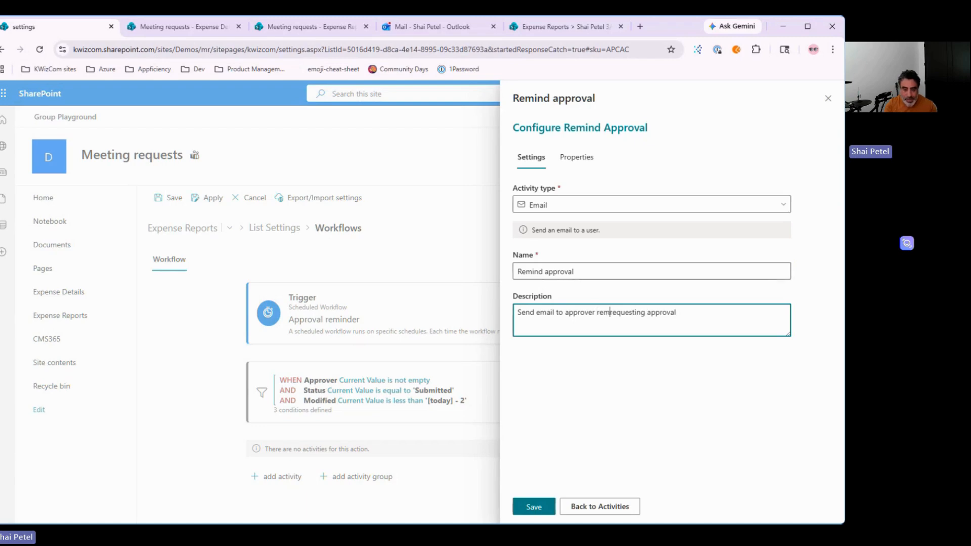
type("g him")
key("ctrl+shift+Right")
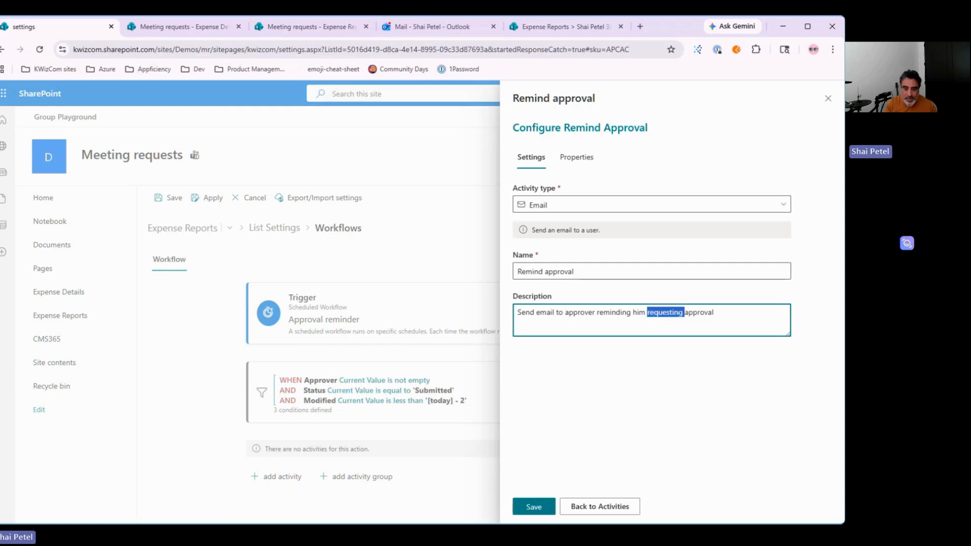
type("to")
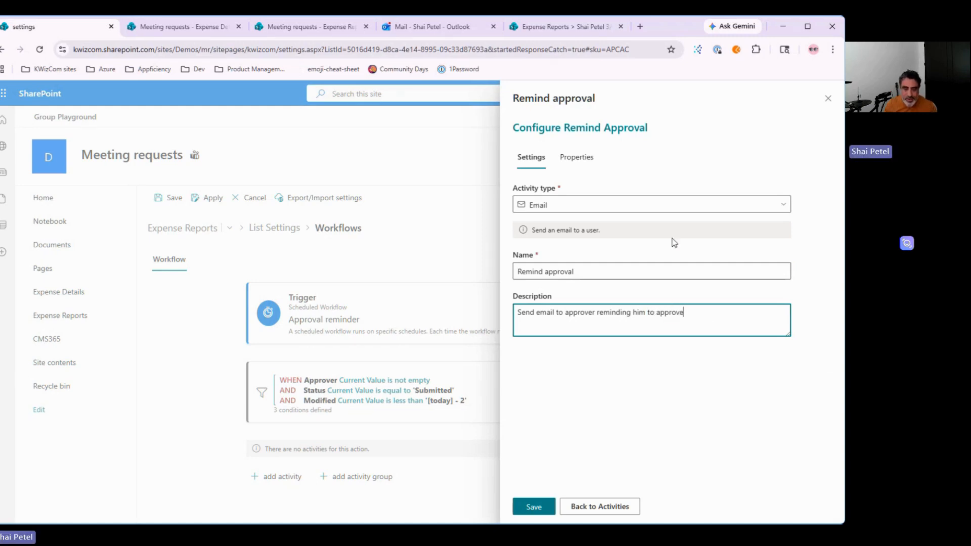
left_click(576, 158)
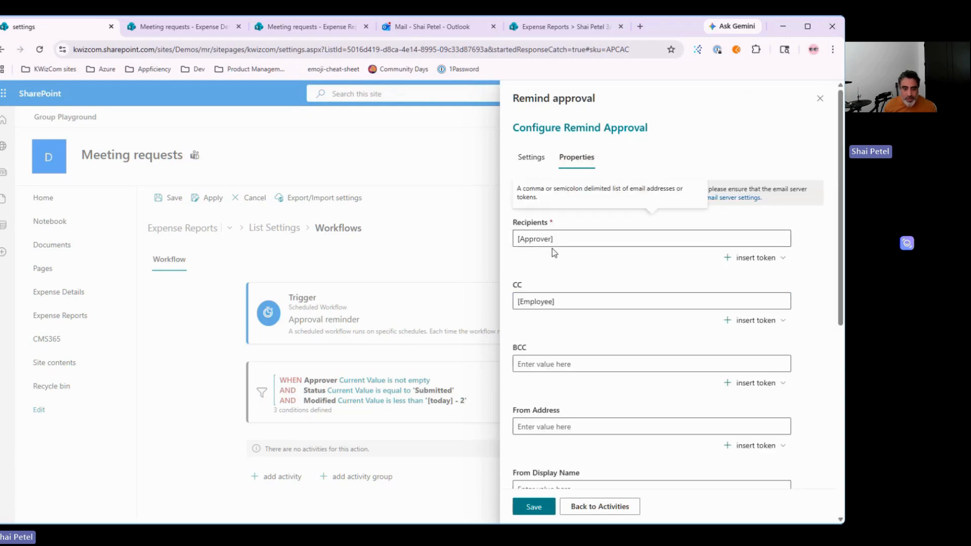
Step: Add a 'Friendly reminder,' line to the email body and save the Remind approval activity
scroll(557, 298, "down", 4)
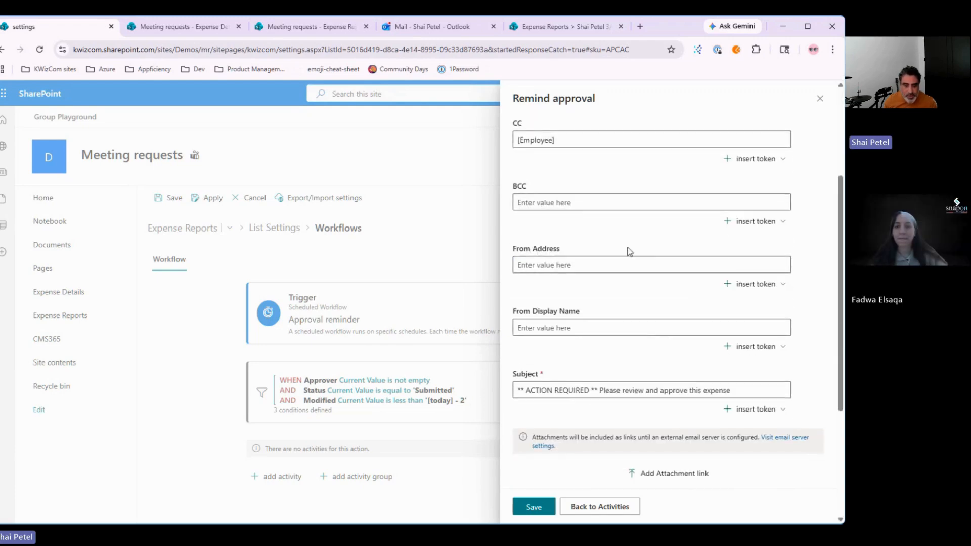
scroll(554, 402, "down", 4)
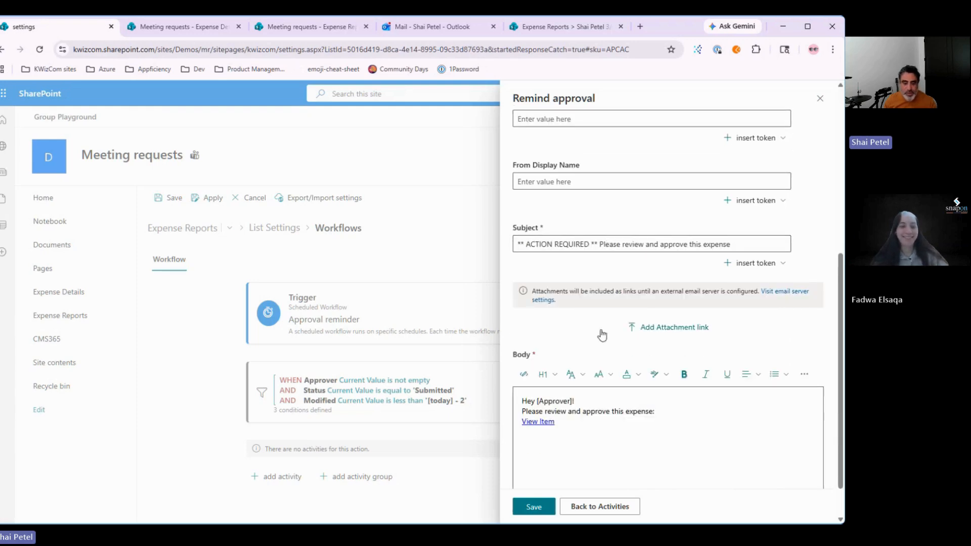
left_click(582, 401)
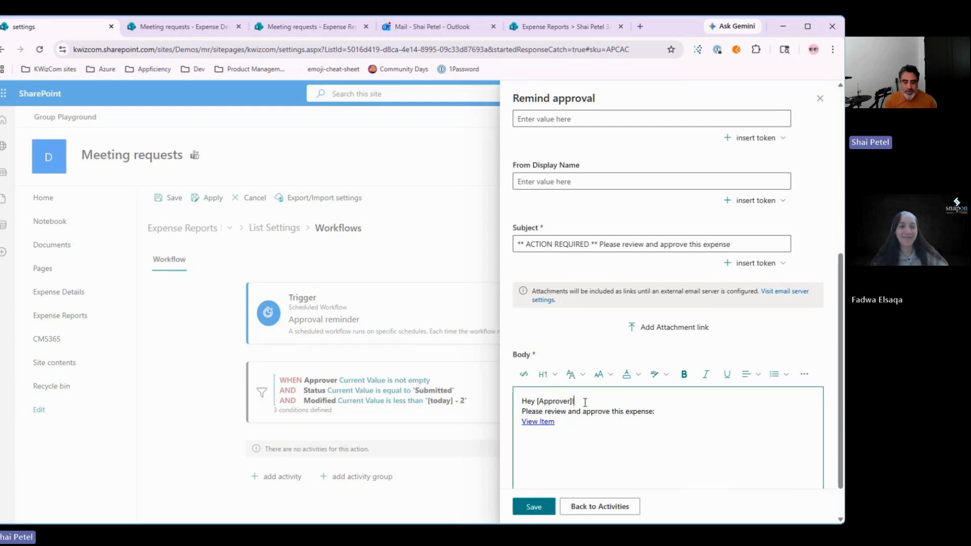
key("Return")
type("Friendly ")
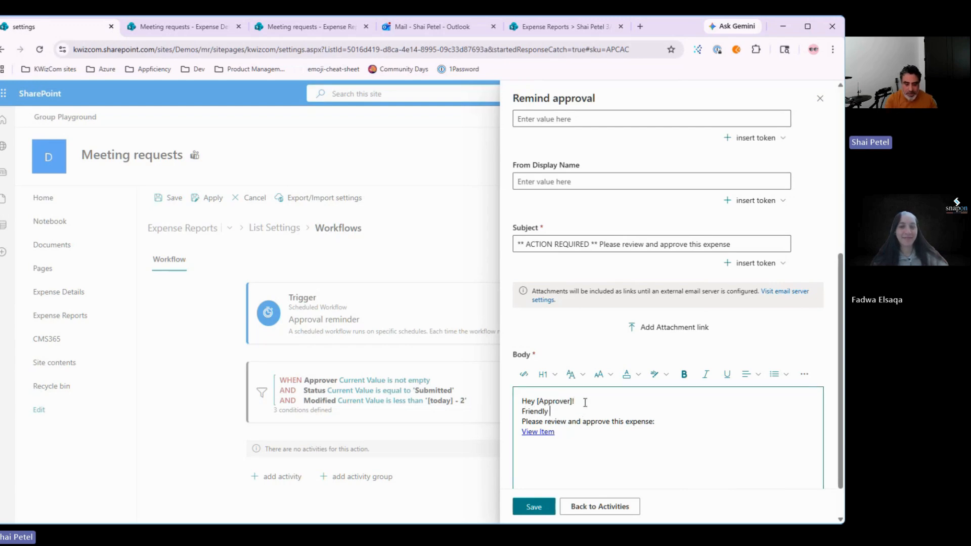
type("reminder,")
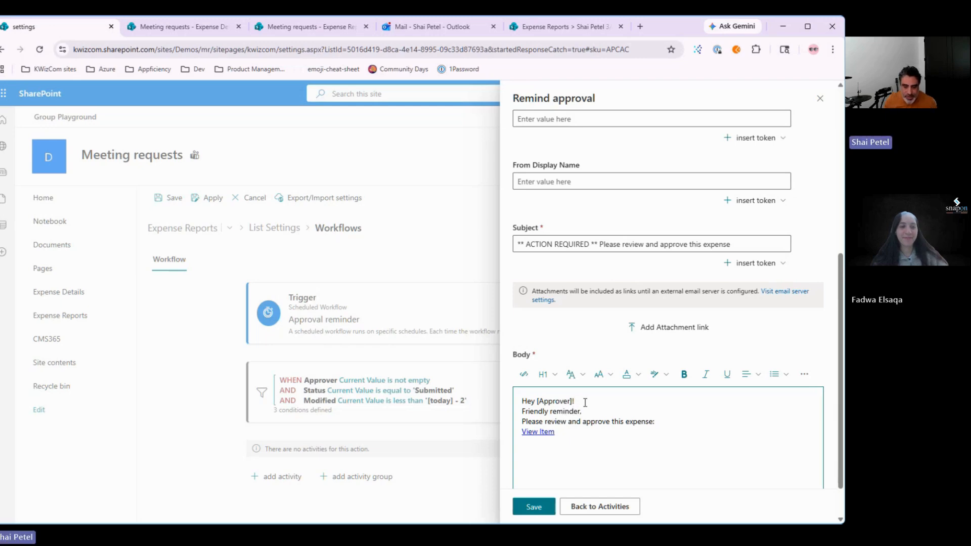
scroll(685, 432, "down", 1)
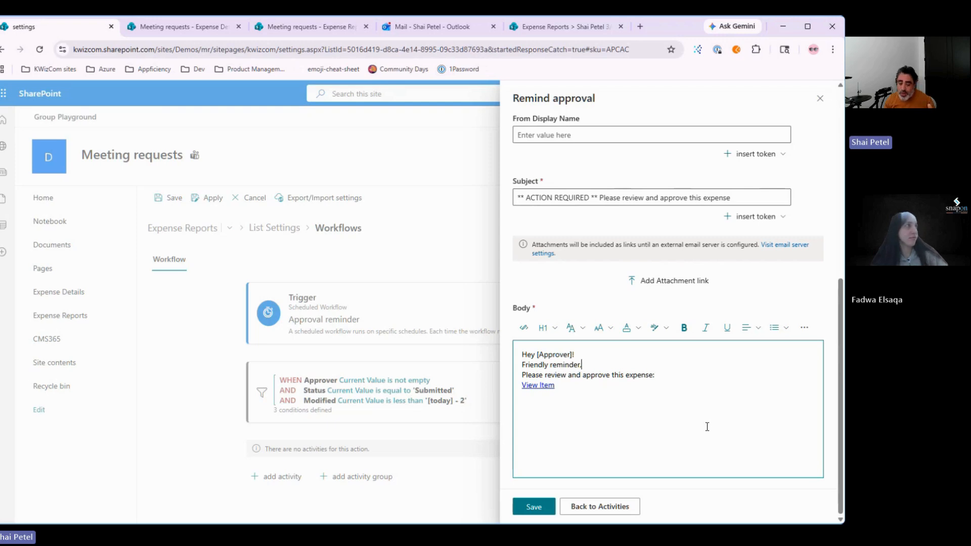
double_click(558, 365)
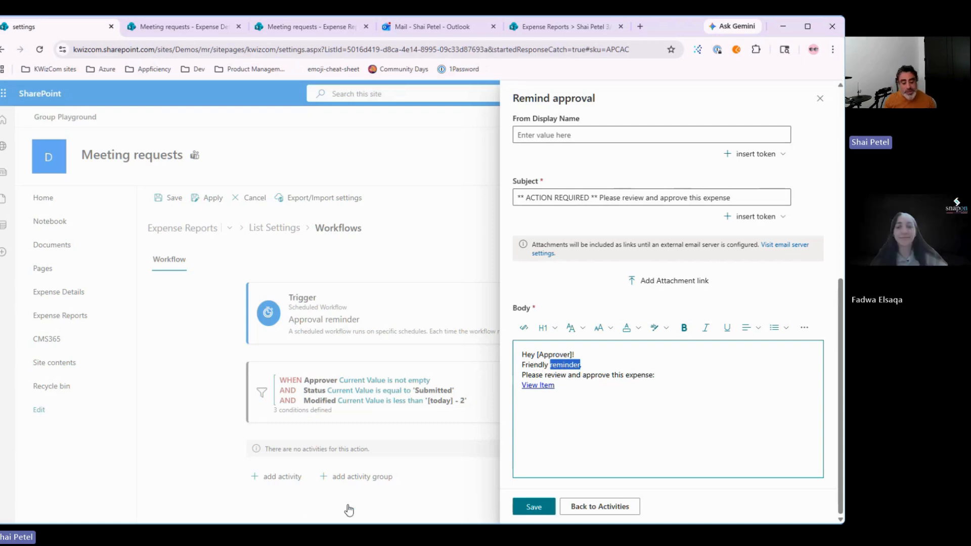
left_click(533, 507)
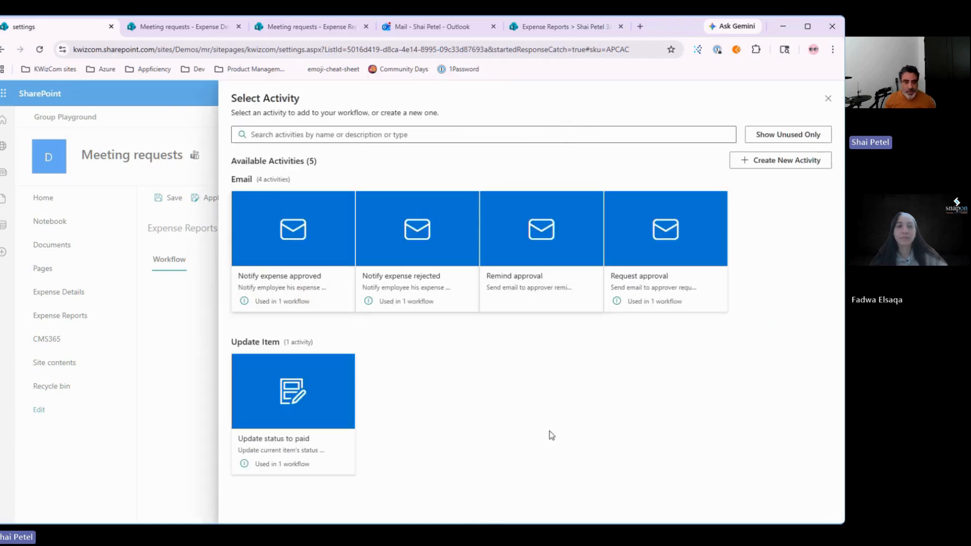
Step: Add the Remind approval activity to the workflow and save it
left_click(531, 235)
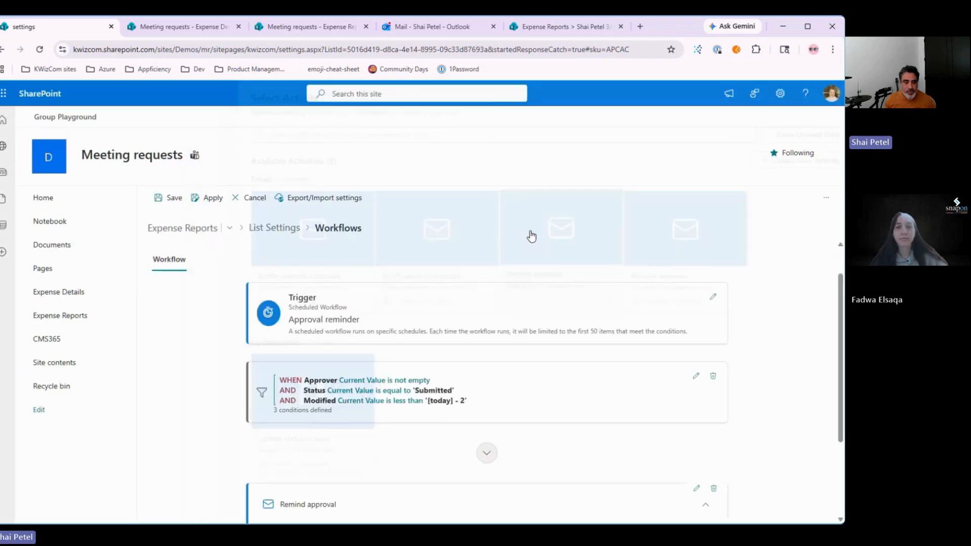
scroll(526, 428, "up", 3)
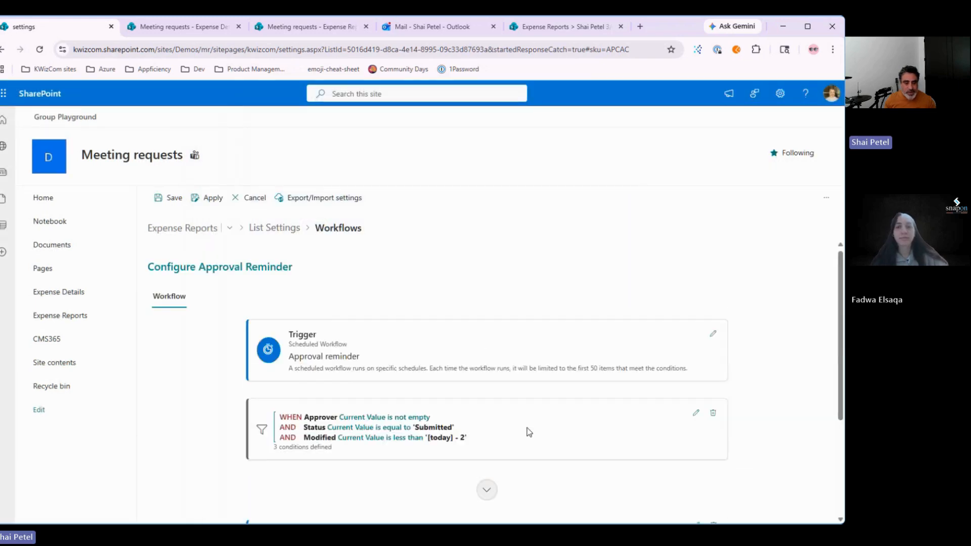
scroll(527, 428, "down", 2)
left_click(710, 480)
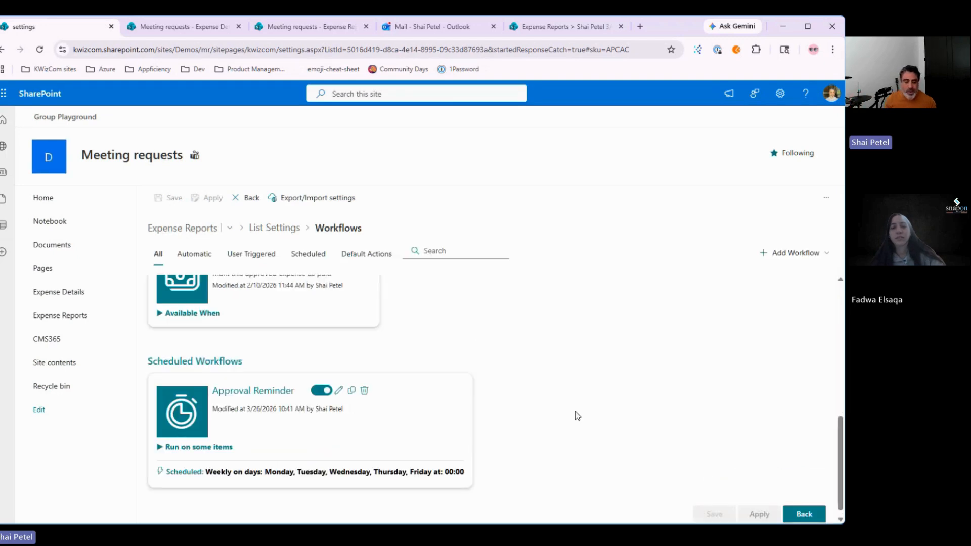
Step: Expand the Approval Reminder's run conditions in the workflows list and open it for editing
scroll(571, 410, "down", 1)
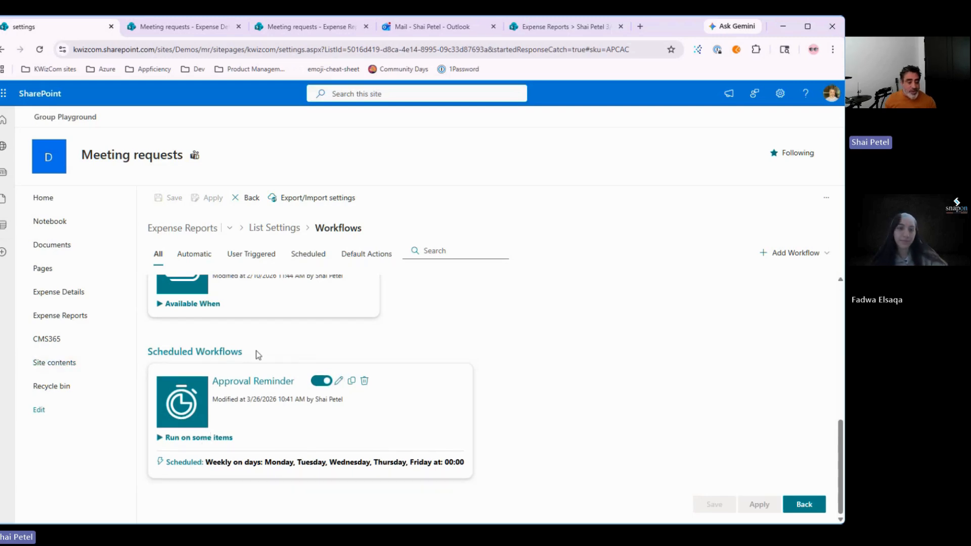
left_click(167, 437)
scroll(225, 454, "down", 1)
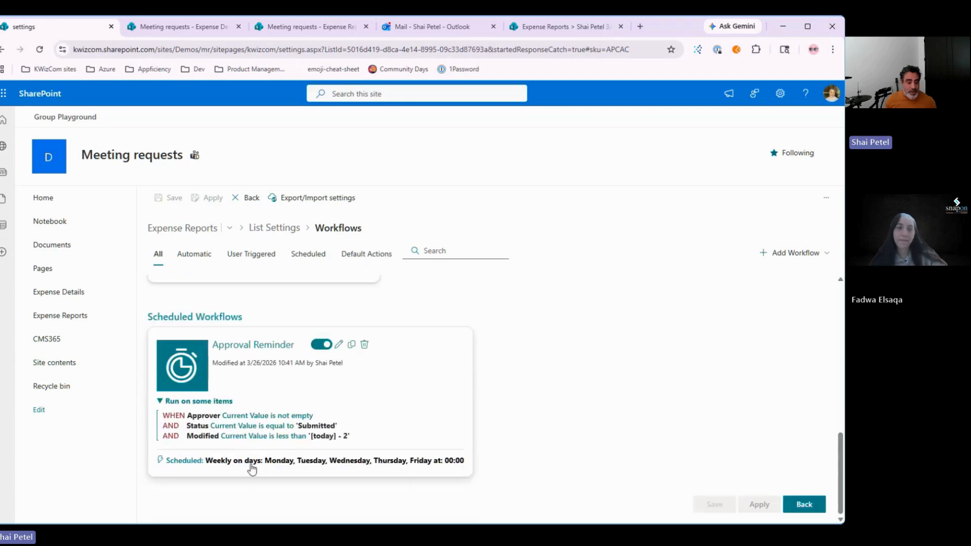
left_click_drag(160, 416, 353, 439)
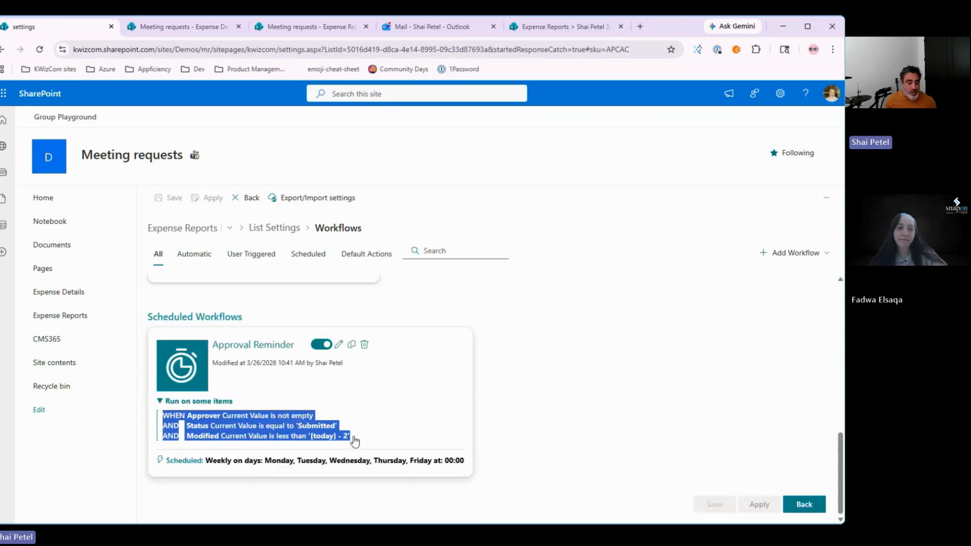
left_click(578, 406)
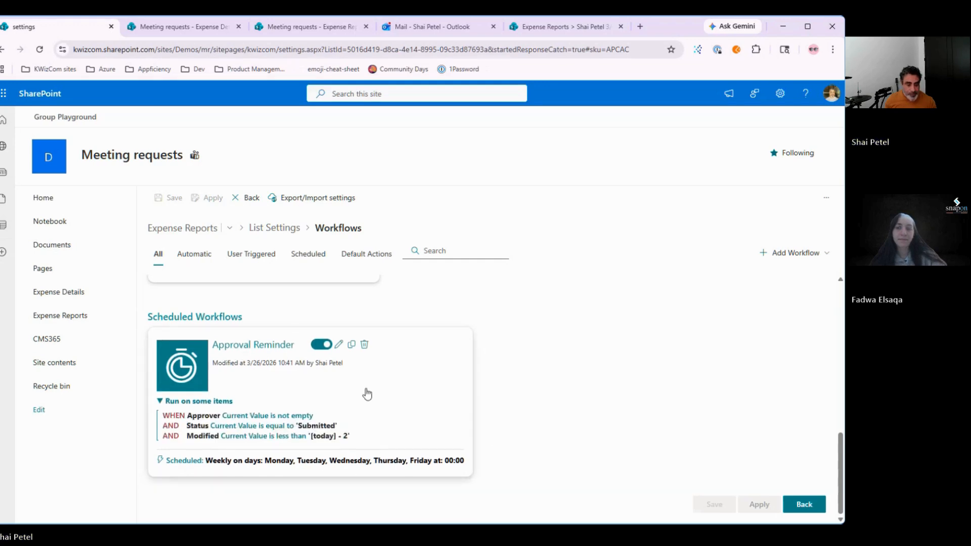
left_click(338, 345)
Step: Change the scheduled hour from Midnight UTC to 15:00 UTC, apply, and save the workflow
left_click(517, 354)
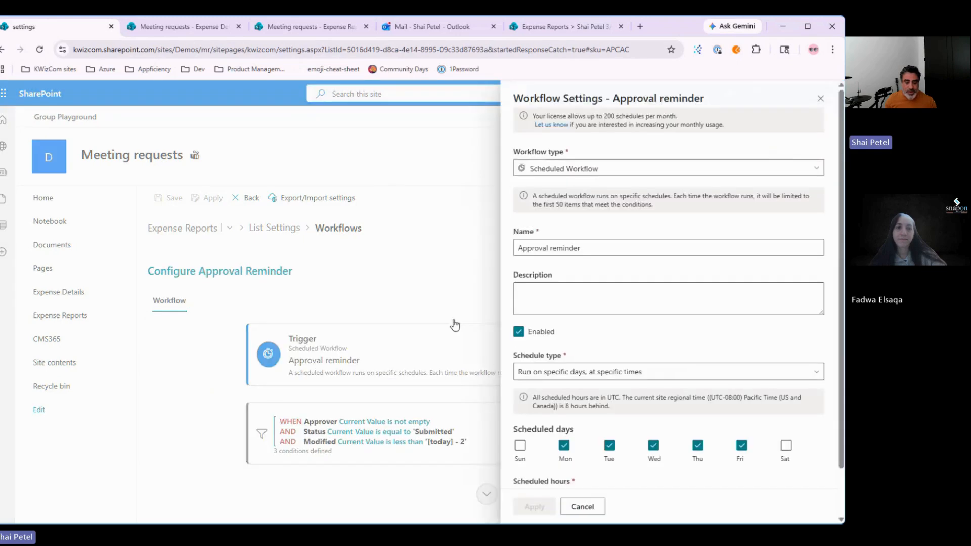
scroll(638, 368, "down", 1)
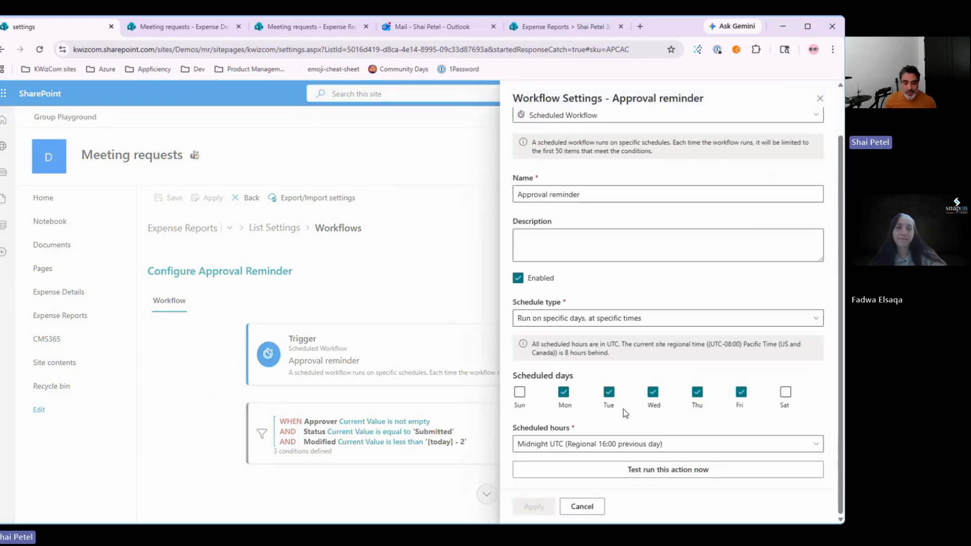
left_click(567, 444)
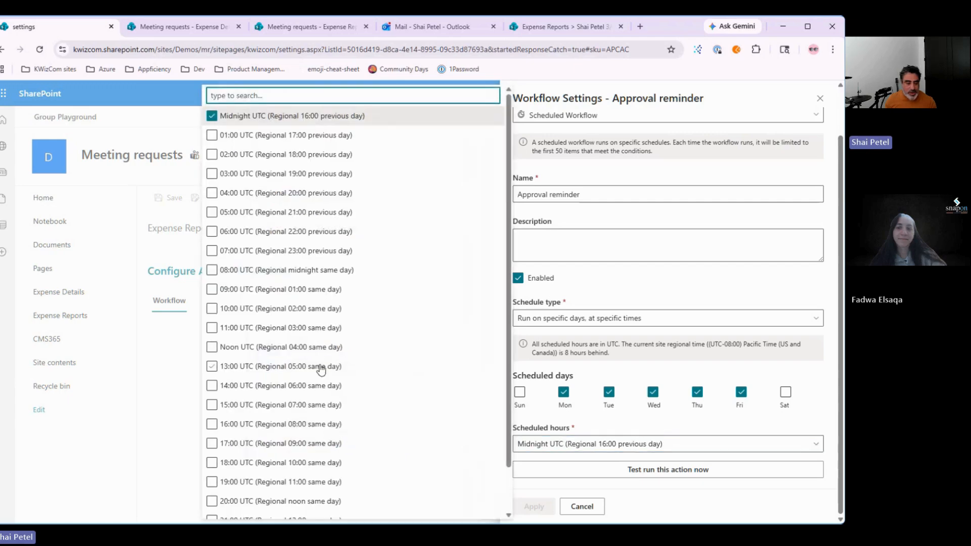
left_click(294, 406)
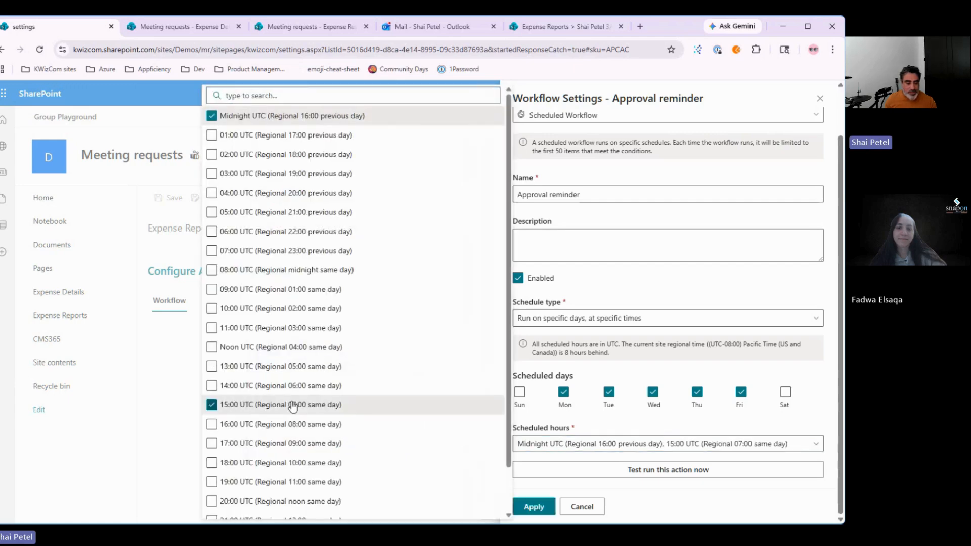
left_click(212, 116)
left_click(674, 503)
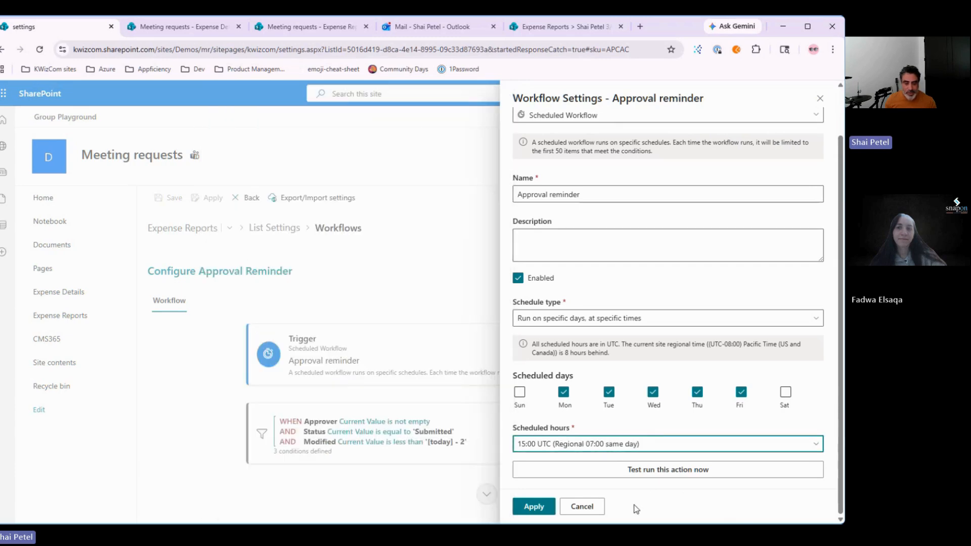
left_click(535, 506)
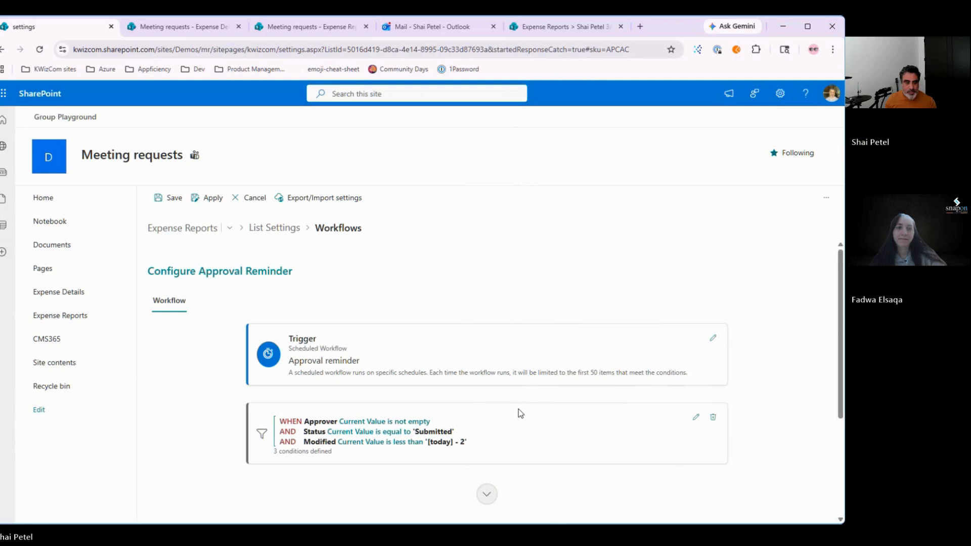
left_click(171, 198)
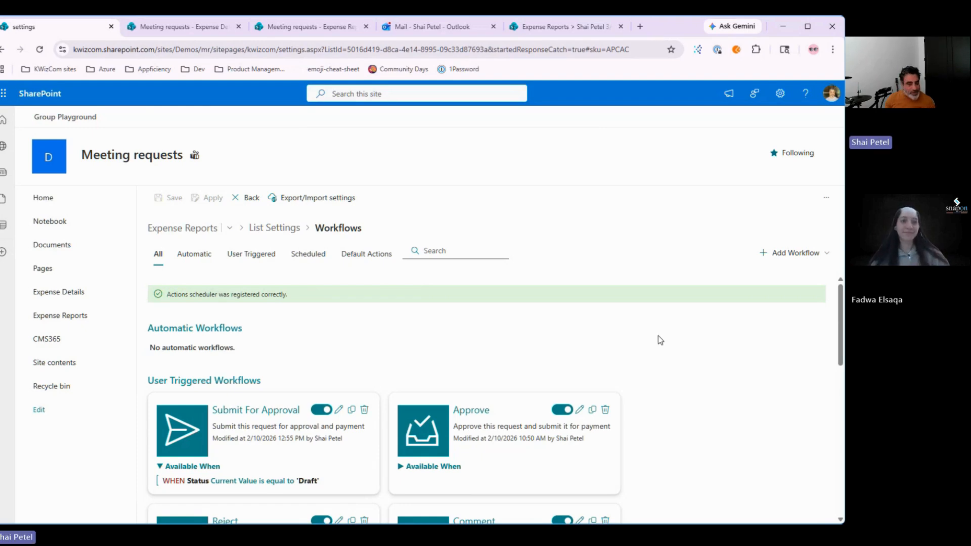
Step: Start a new Automatic Workflow, cancel it, and switch to the Expense Details list settings
left_click(797, 253)
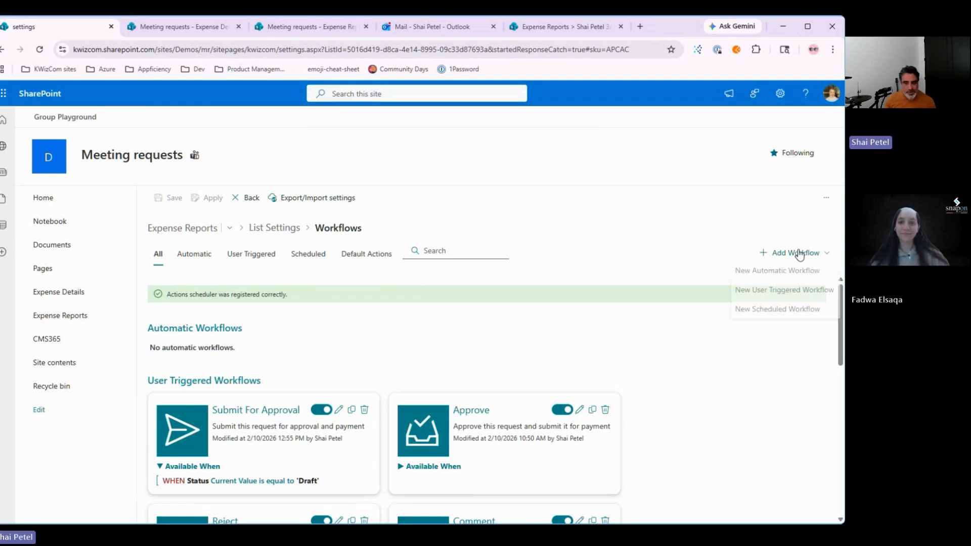
left_click(779, 274)
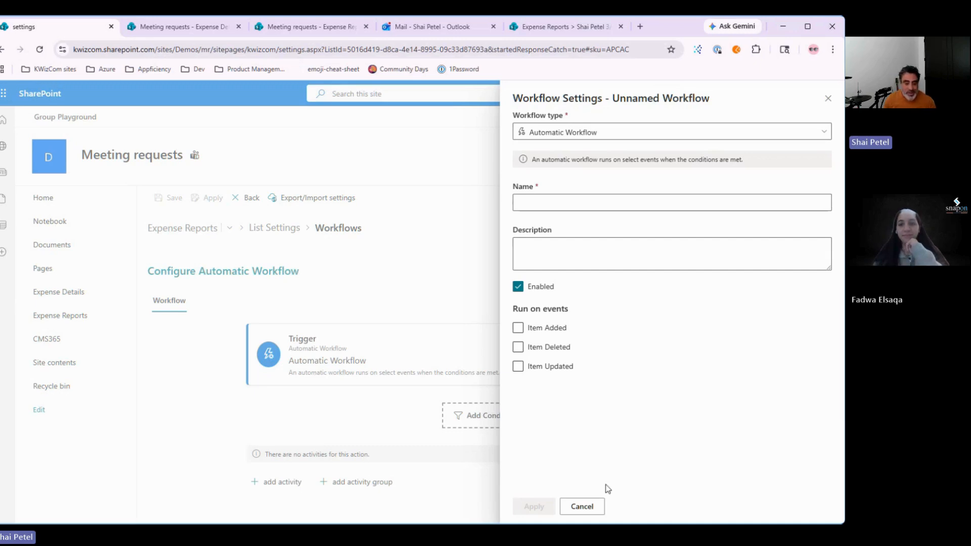
left_click(581, 506)
left_click_drag(580, 505, 596, 206)
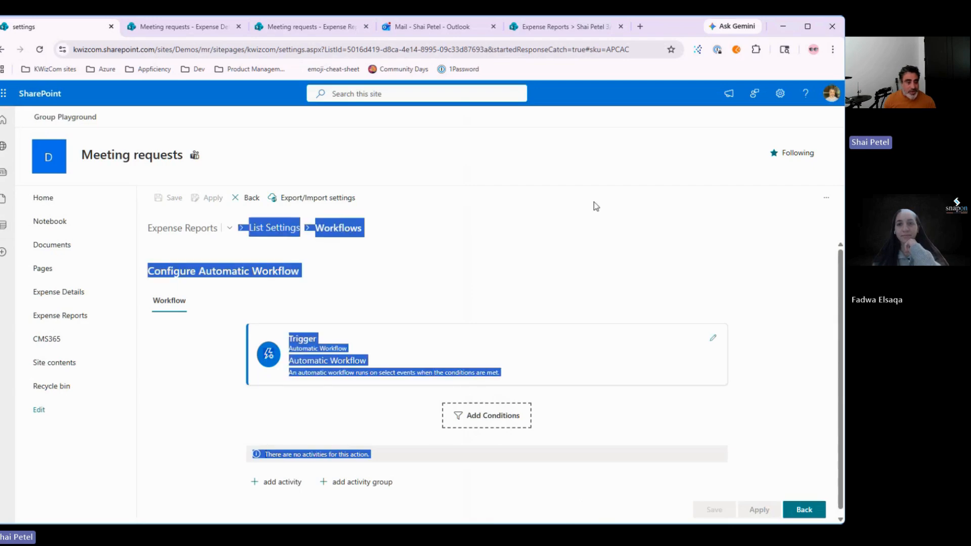
left_click(657, 264)
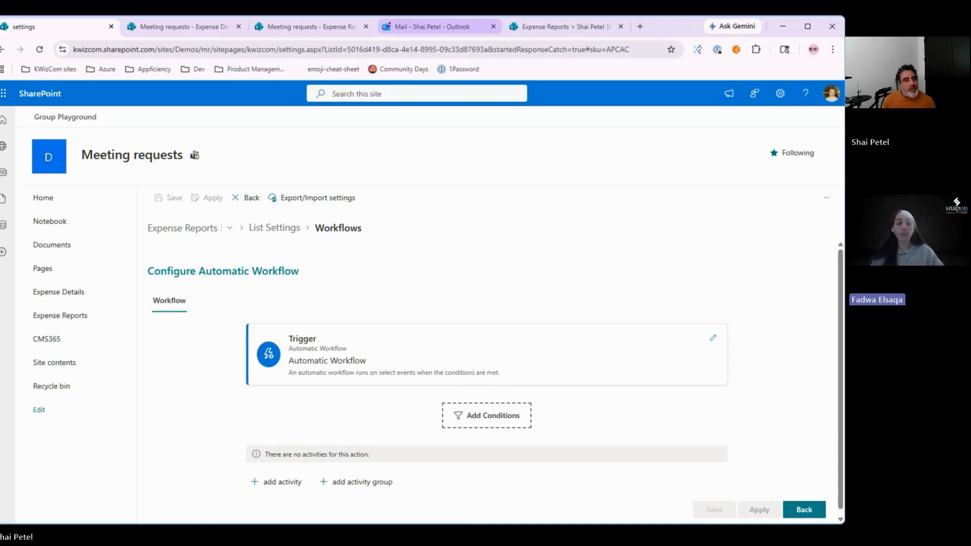
left_click(201, 29)
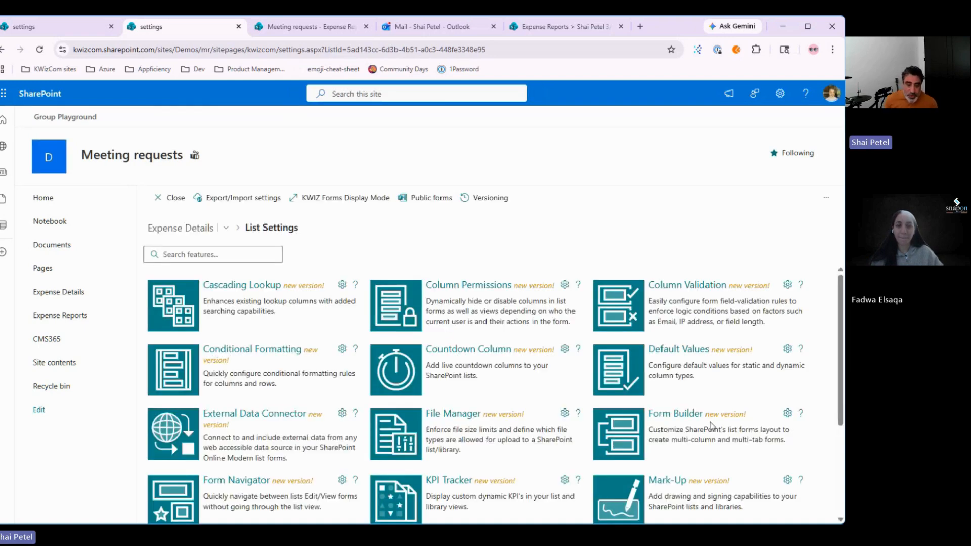
Step: Open Form Builder and expand the Info group's layout
left_click(709, 424)
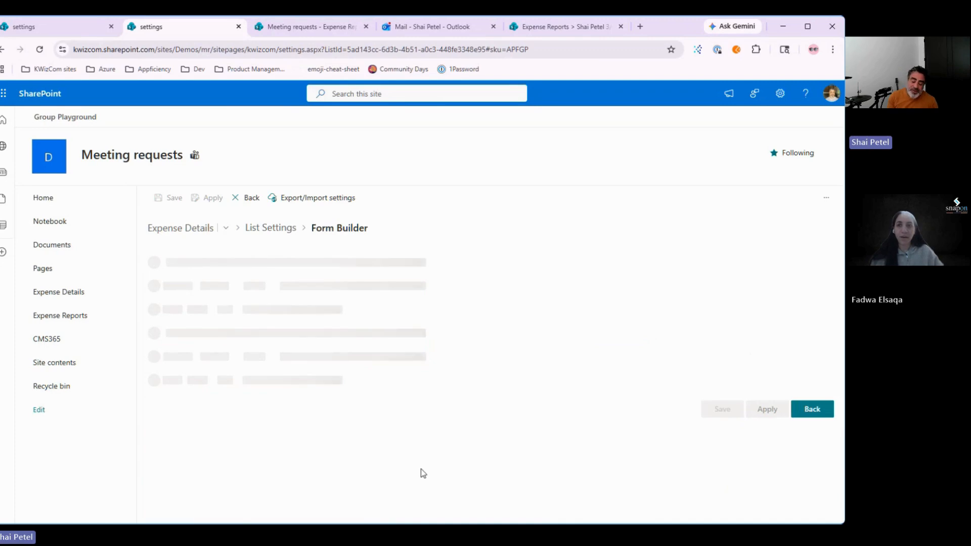
scroll(297, 404, "down", 2)
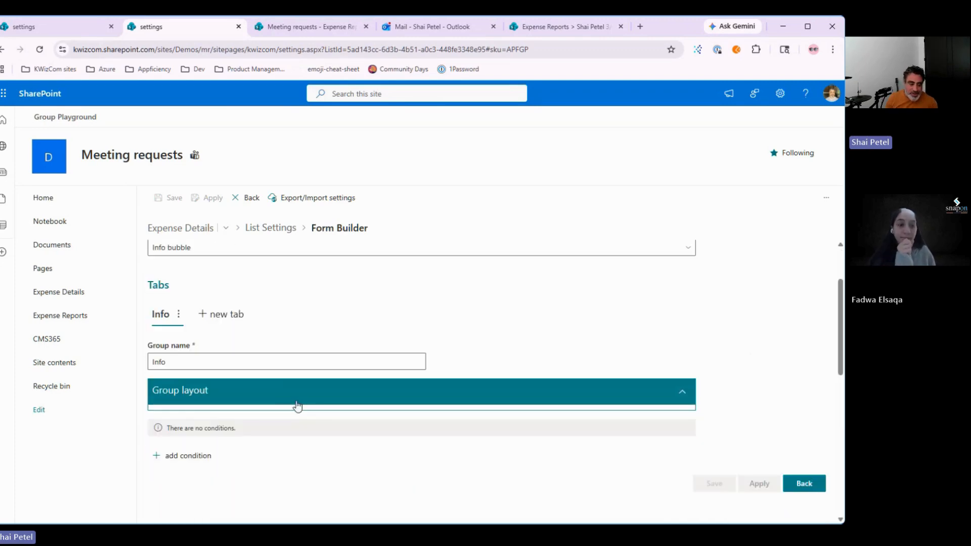
left_click(266, 394)
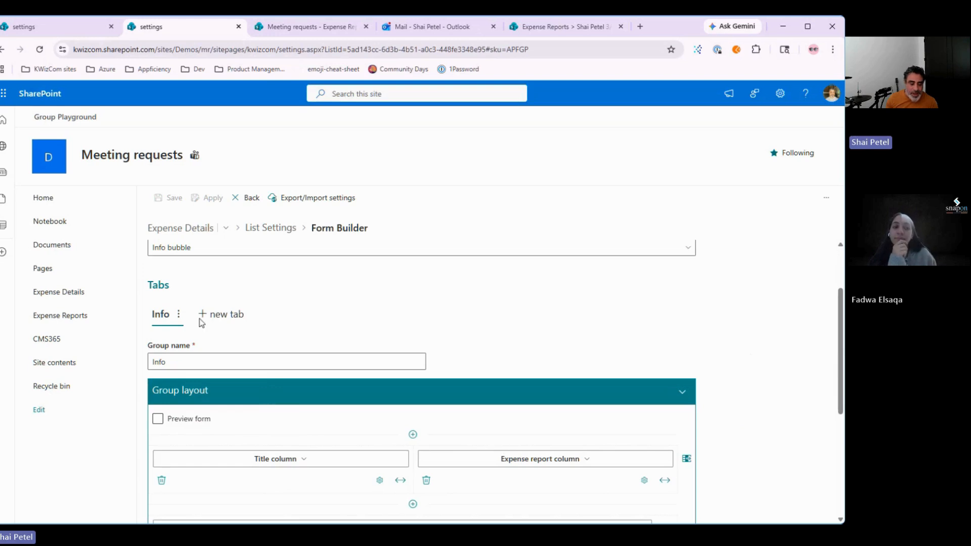
scroll(134, 275, "down", 3)
scroll(301, 378, "up", 1)
scroll(223, 390, "up", 1)
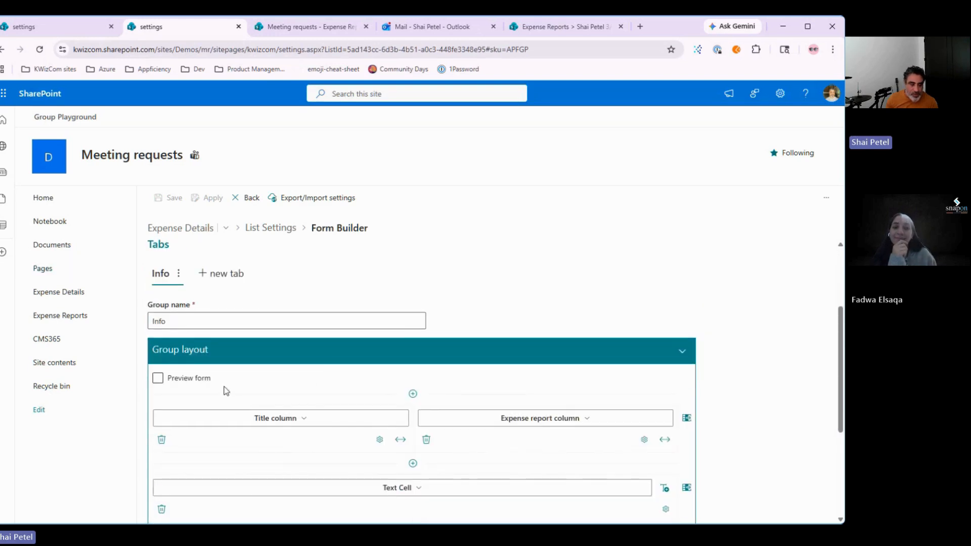
scroll(325, 362, "down", 2)
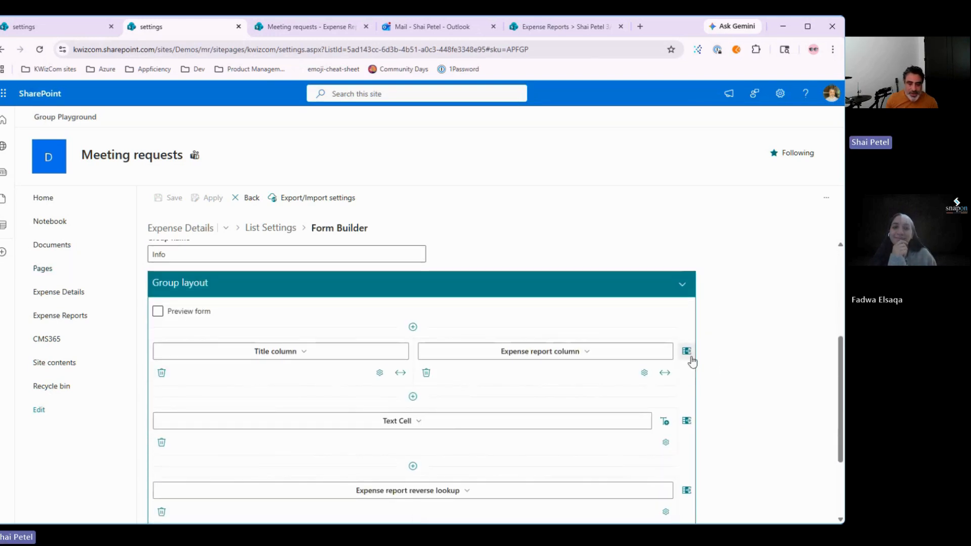
Step: Add a second cell to the Text Cell row, widen Text Cell to two columns, and insert a Button
left_click(686, 422)
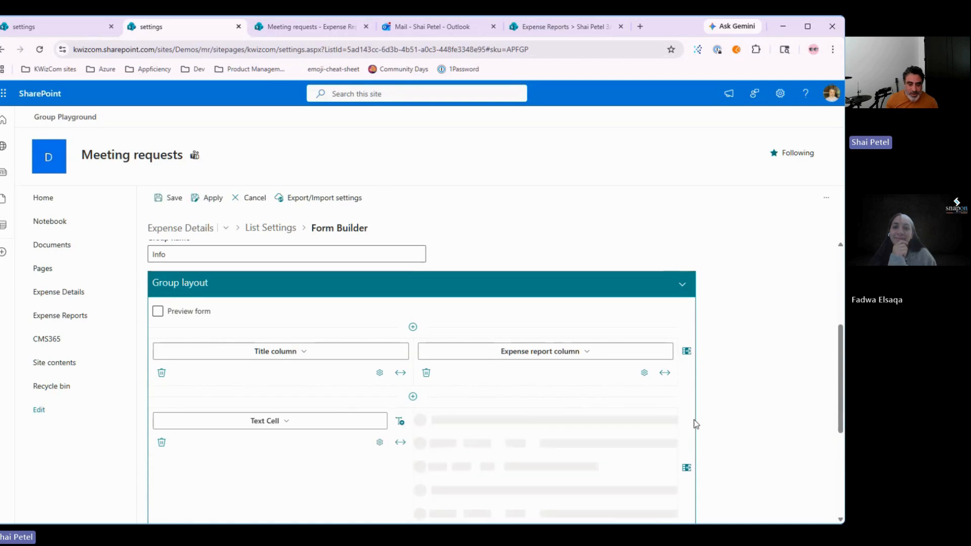
left_click(400, 442)
left_click(616, 426)
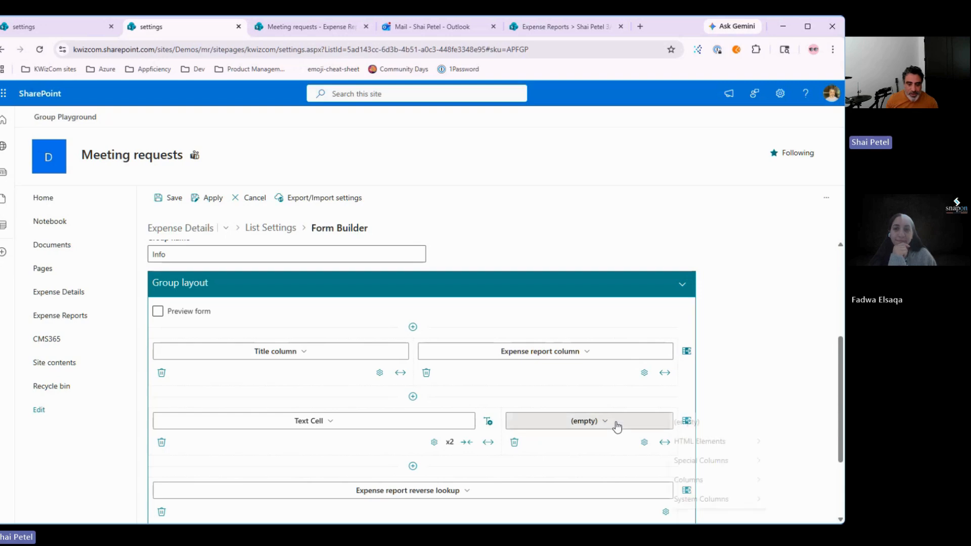
mouse_move(743, 442)
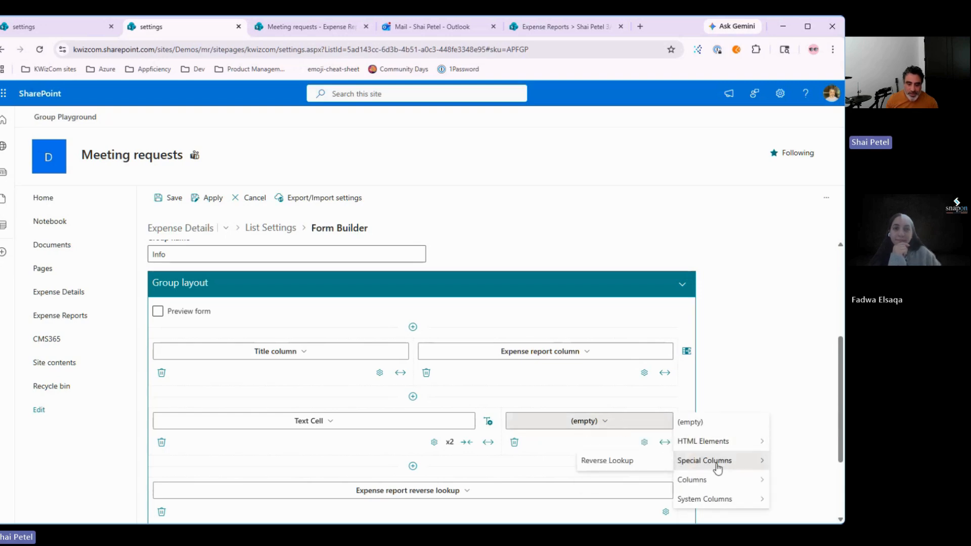
mouse_move(705, 477)
mouse_move(704, 444)
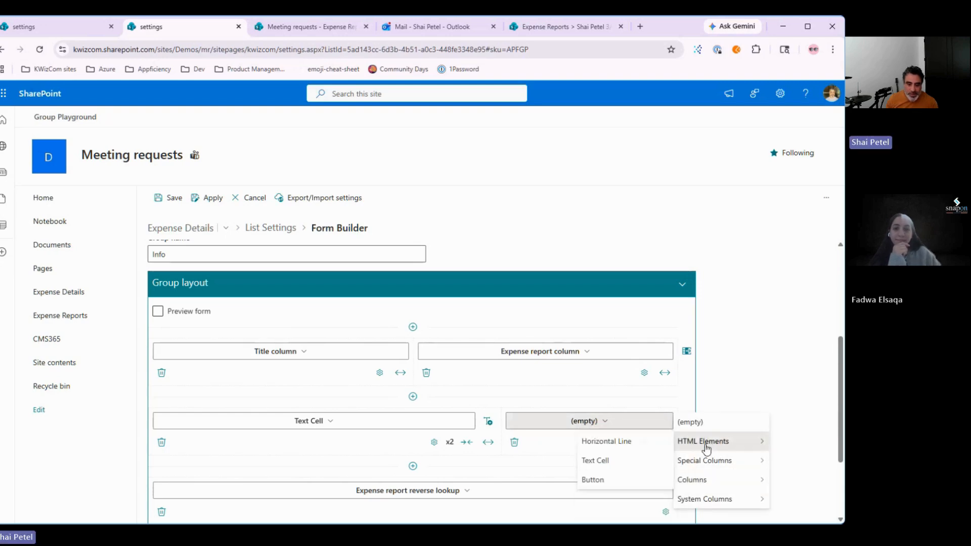
left_click(614, 481)
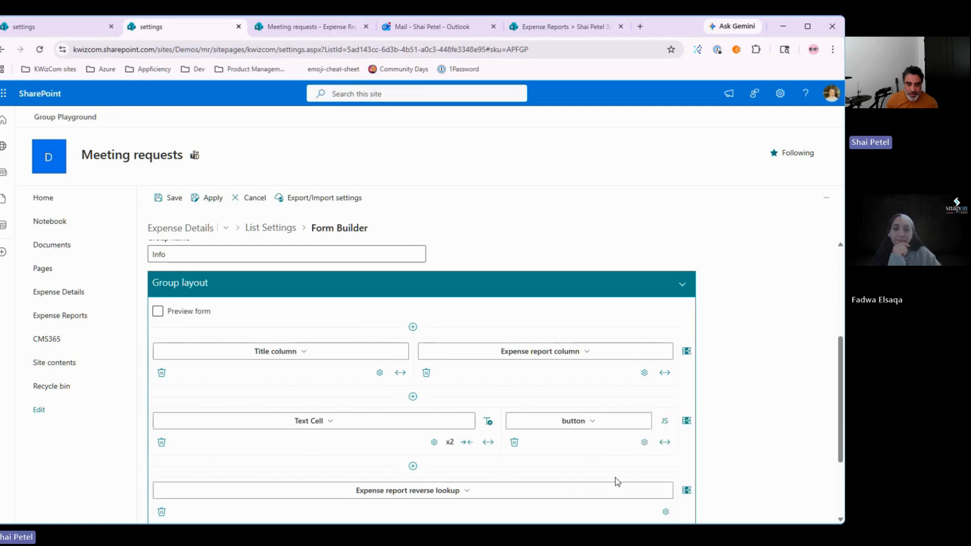
Step: Inspect the button's properties and click script, closing both without changes
left_click(644, 443)
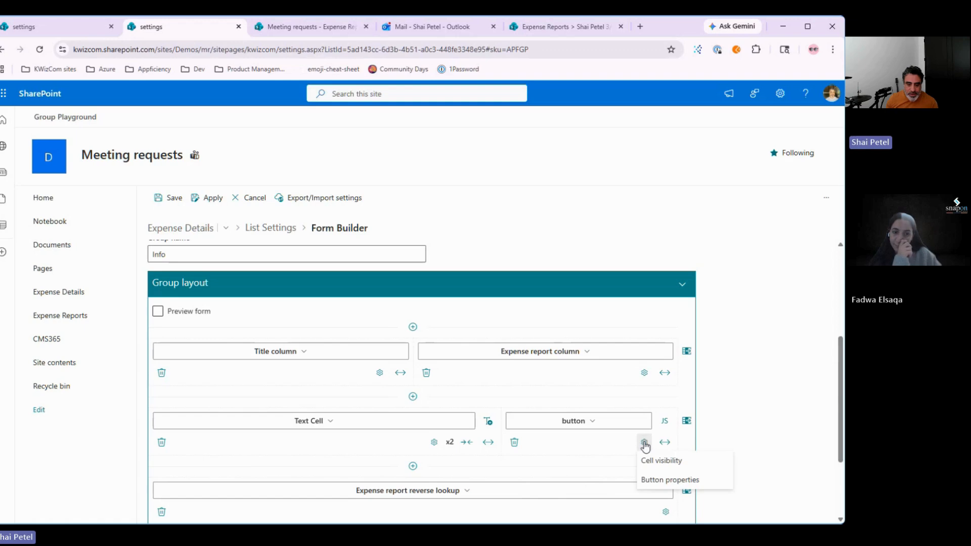
left_click(669, 480)
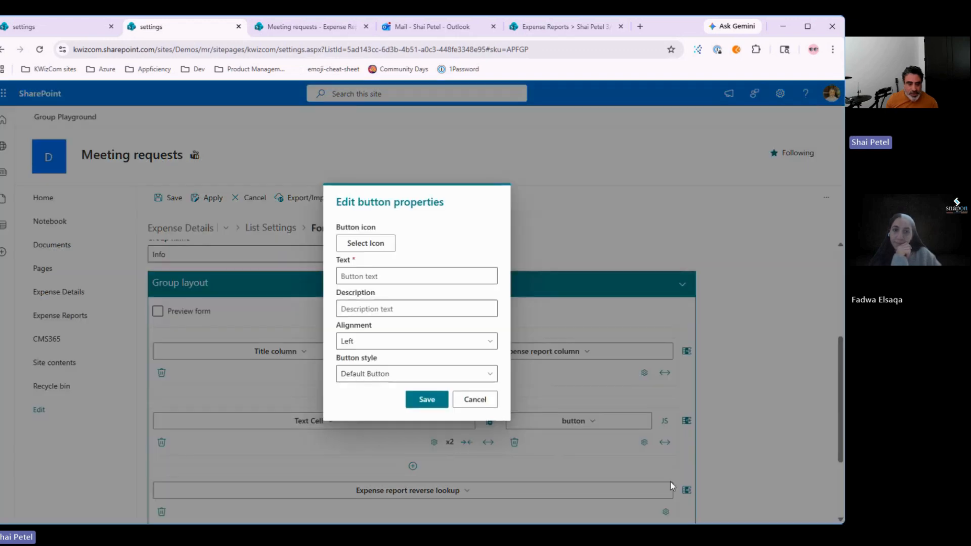
left_click(478, 404)
left_click(660, 420)
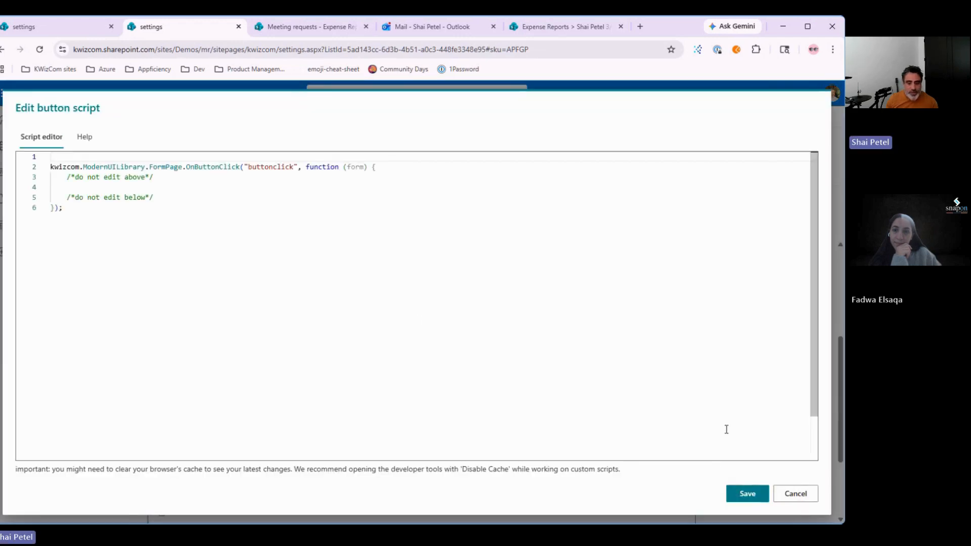
left_click(796, 495)
Step: Review the button cell's content choices, keep it a Button, then go to the Workflows page
left_click(600, 423)
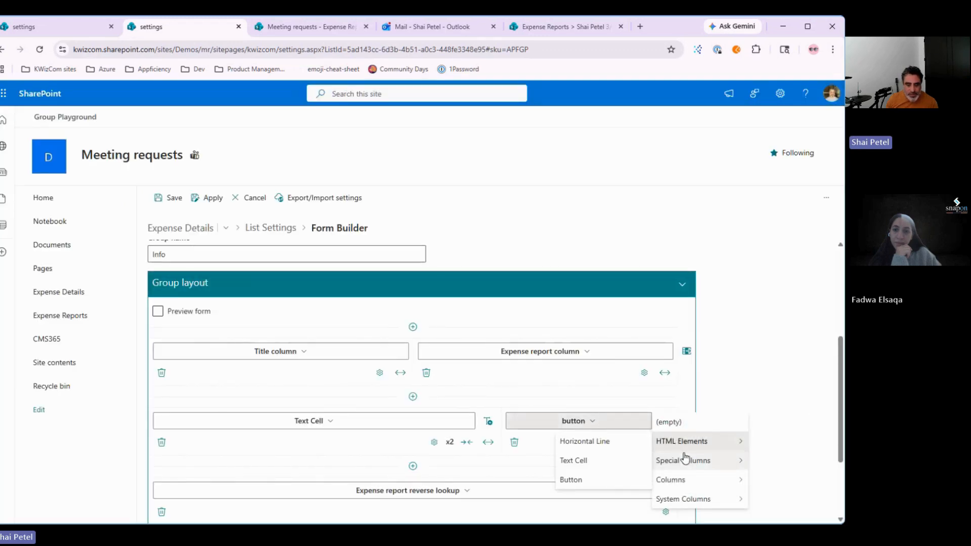
mouse_move(684, 458)
mouse_move(680, 483)
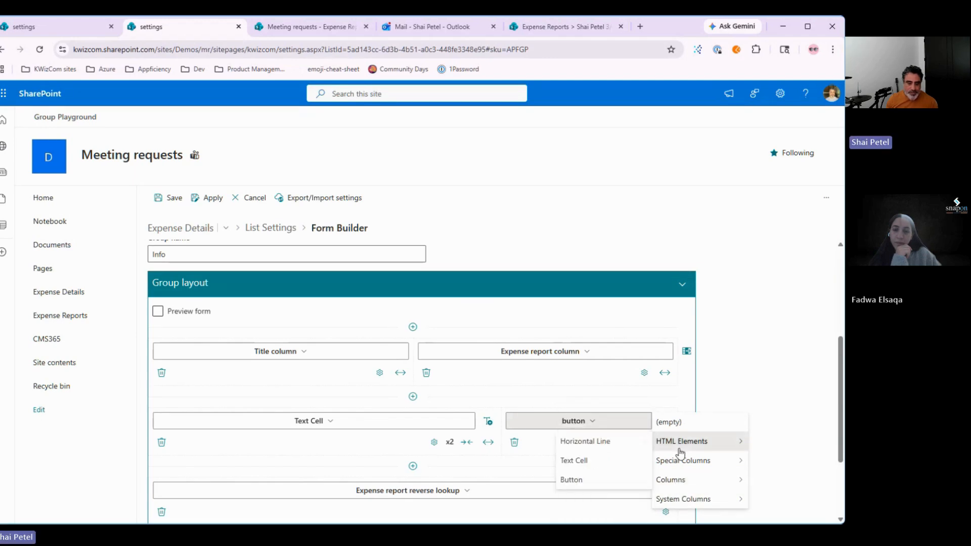
left_click(626, 483)
left_click(608, 424)
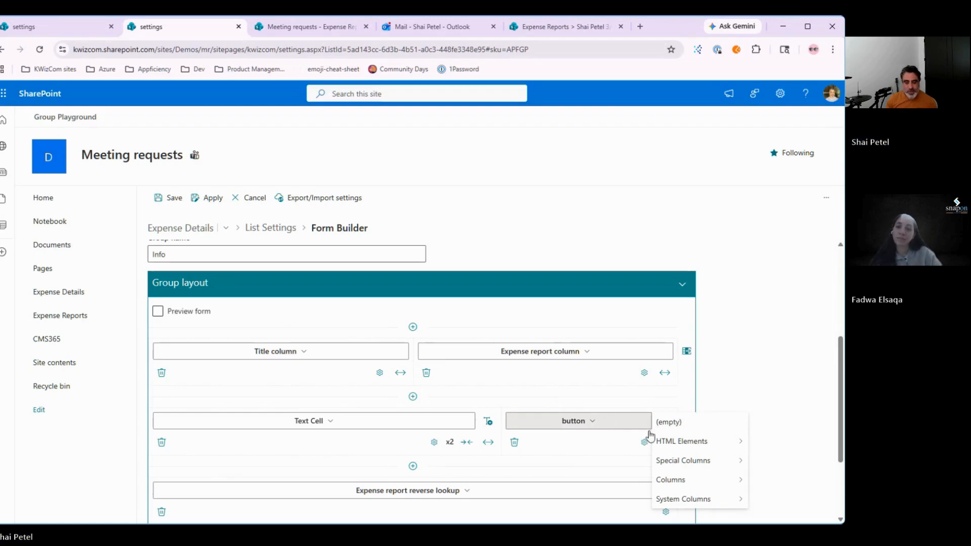
mouse_move(695, 449)
mouse_move(718, 465)
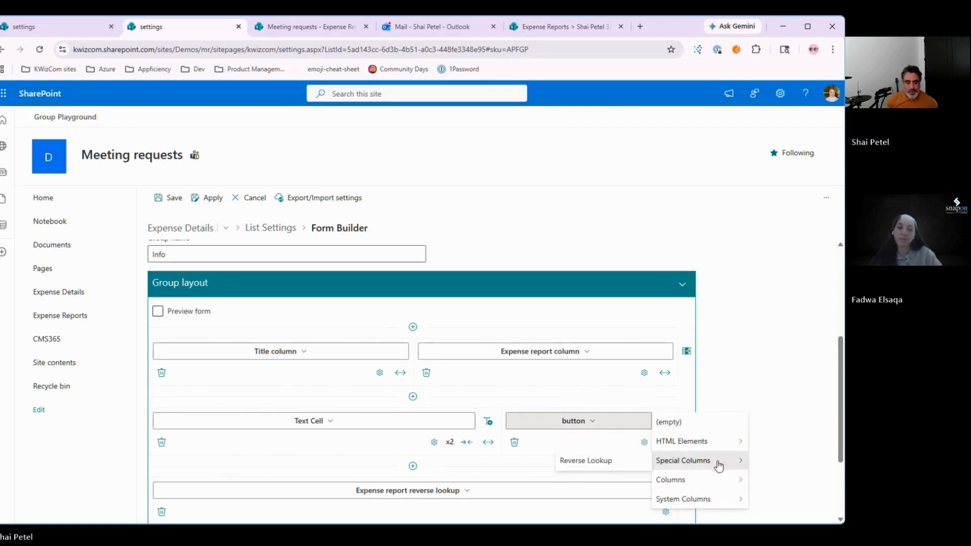
left_click(535, 431)
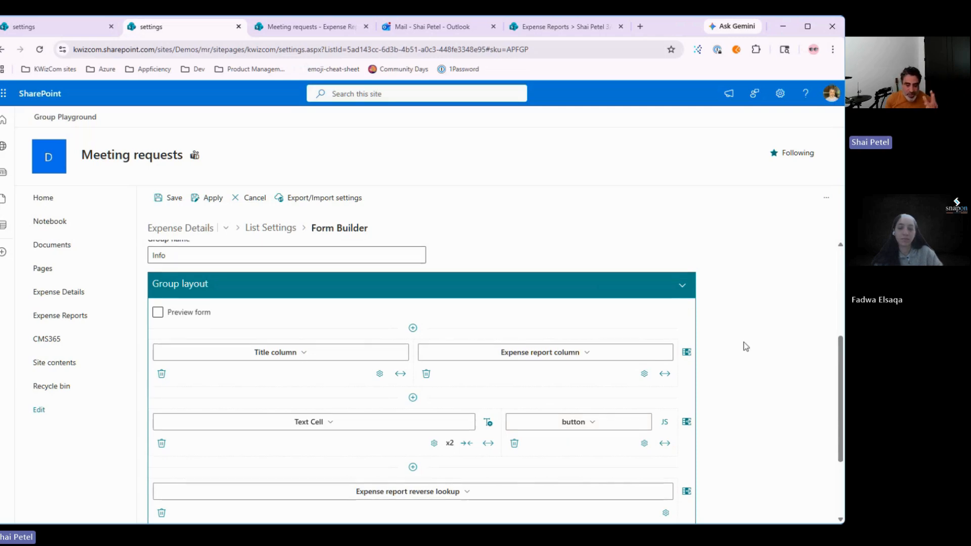
scroll(743, 342, "down", 1)
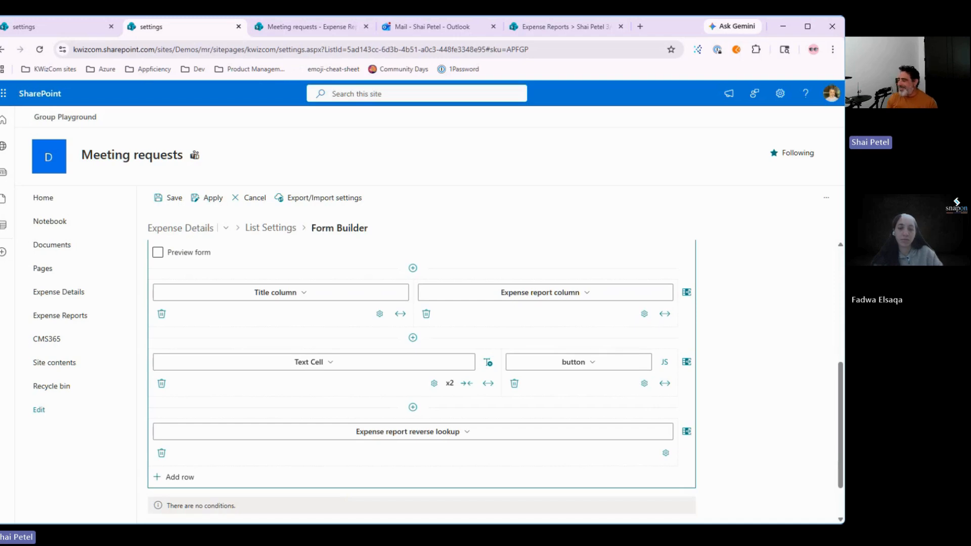
left_click(60, 34)
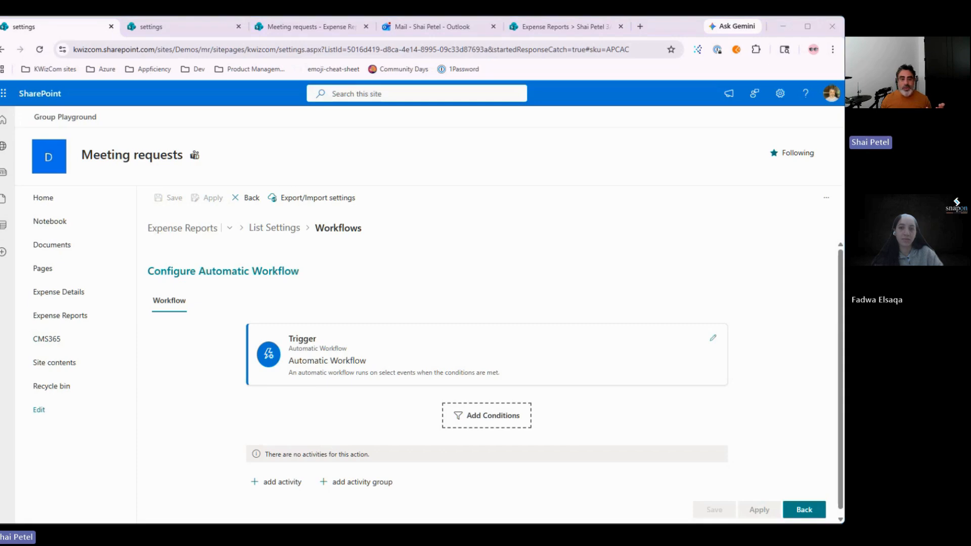
Step: Review the Meeting requests workflow history of ten completed runs, then return to Form Builder
left_click_drag(655, 41, 650, 35)
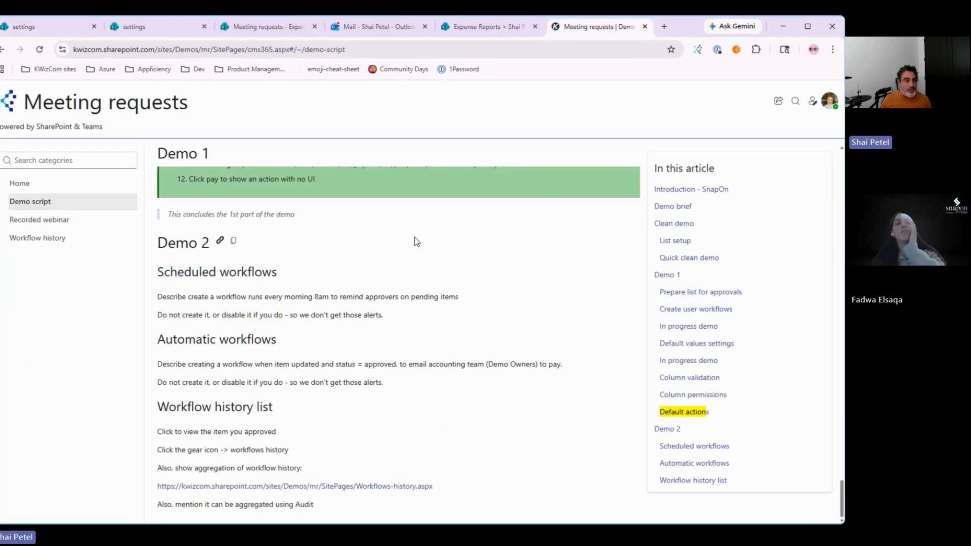
scroll(487, 260, "up", 10)
scroll(376, 471, "down", 7)
scroll(374, 470, "up", 10)
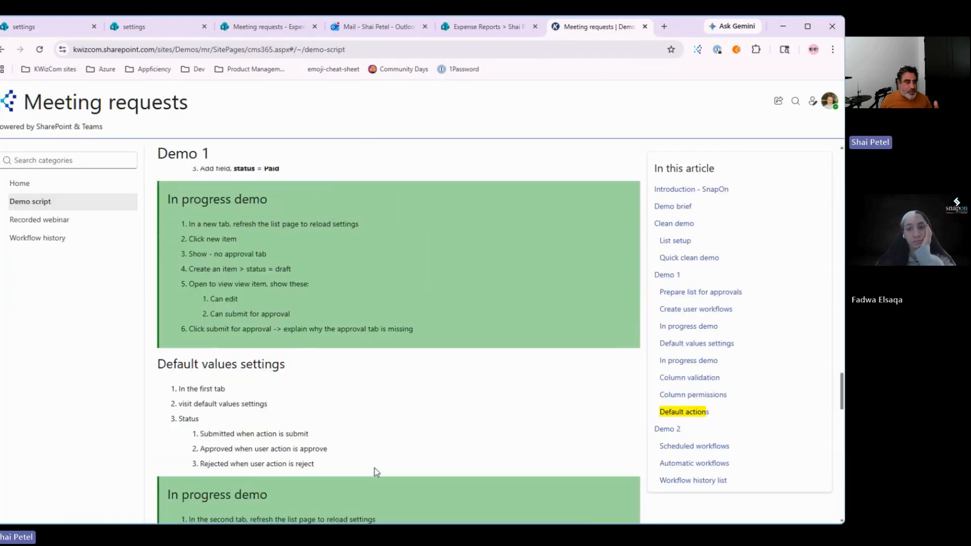
left_click(32, 239)
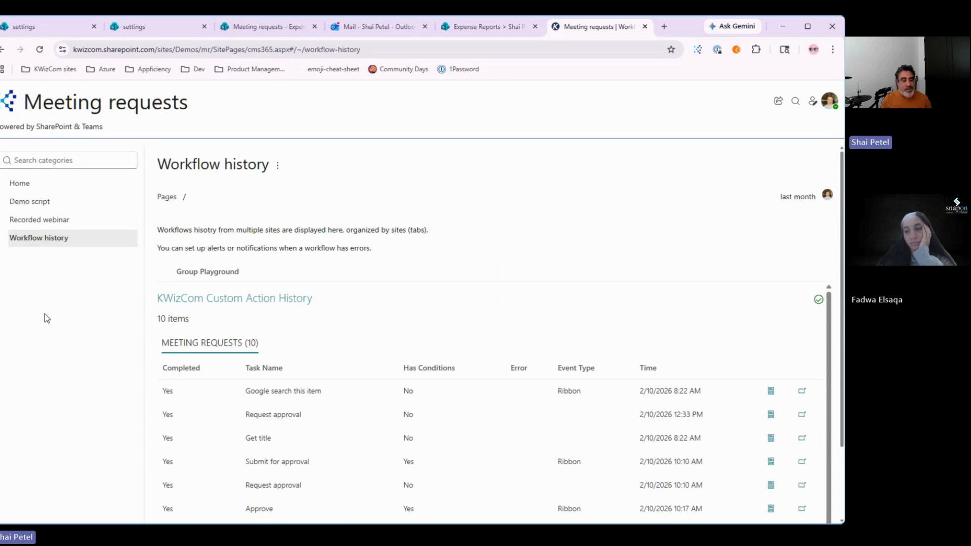
scroll(455, 379, "down", 5)
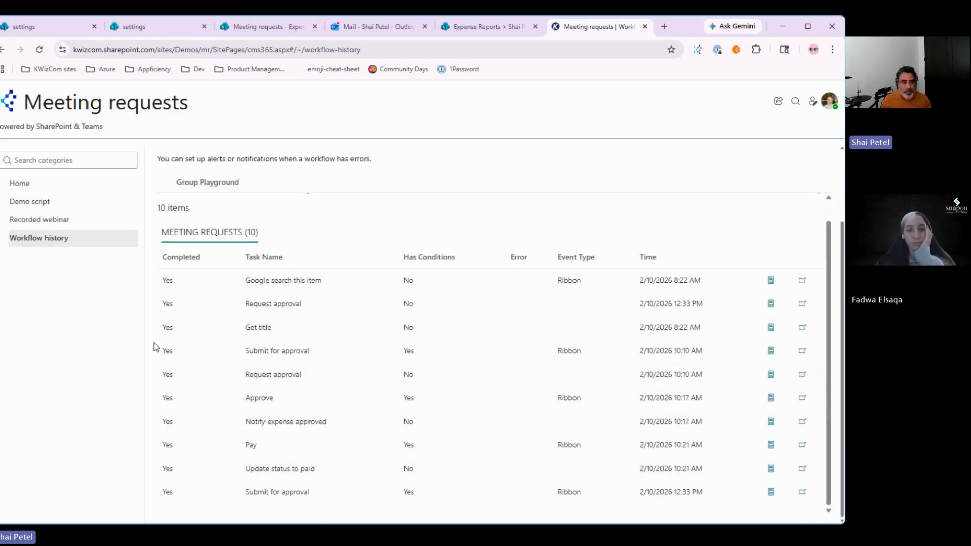
left_click(153, 28)
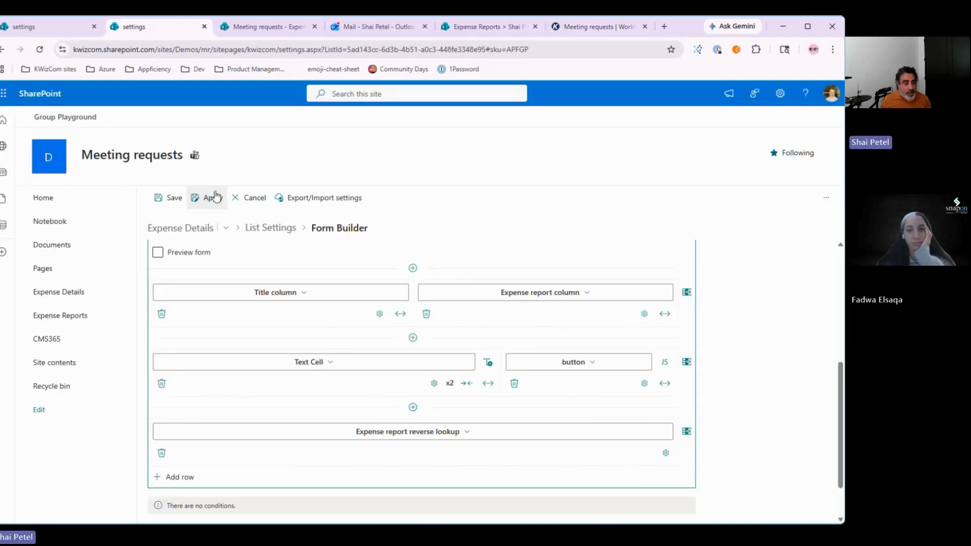
Step: Discard the unsaved form layout changes and leave the list settings
left_click(261, 201)
left_click(443, 327)
left_click(268, 230)
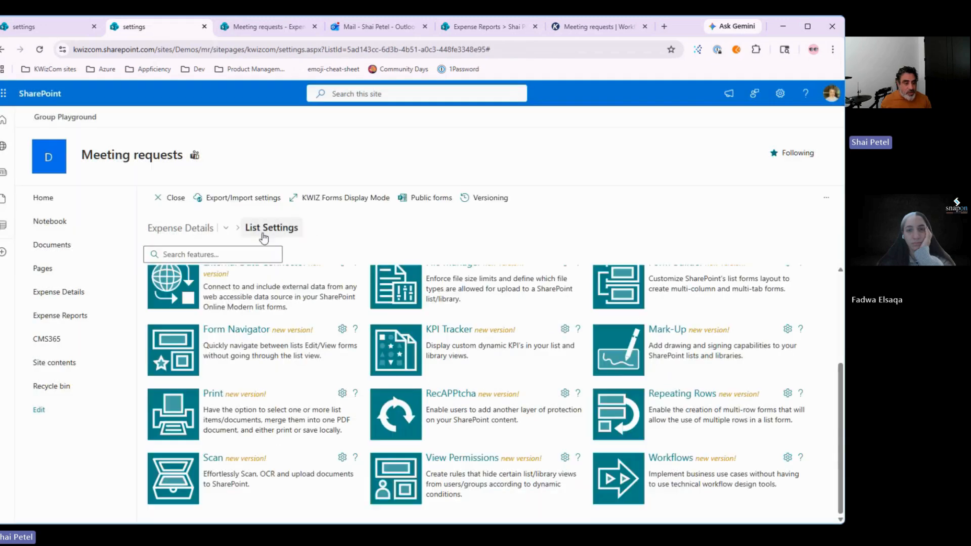
left_click(160, 204)
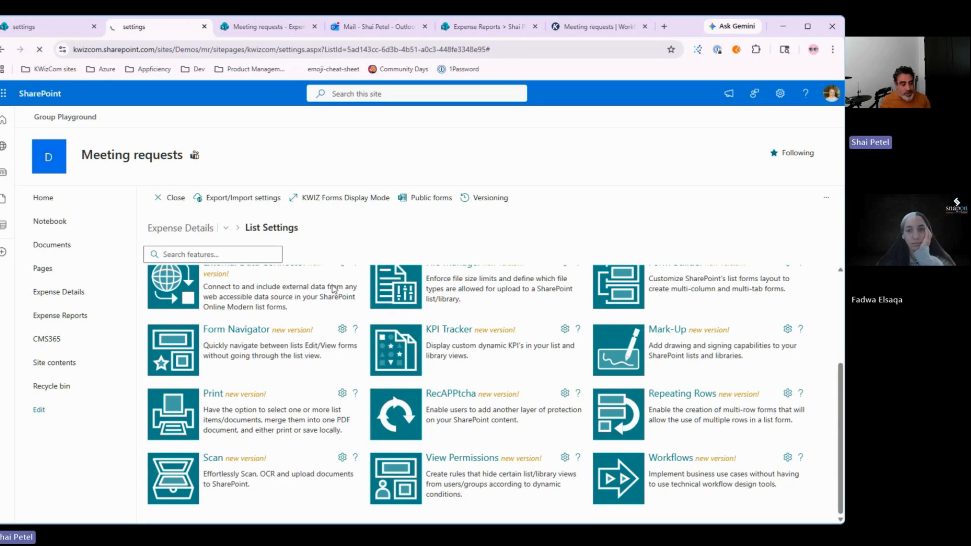
Step: Open the third expense report in Expense Reports and view its Workflows history from the gear menu
left_click(57, 317)
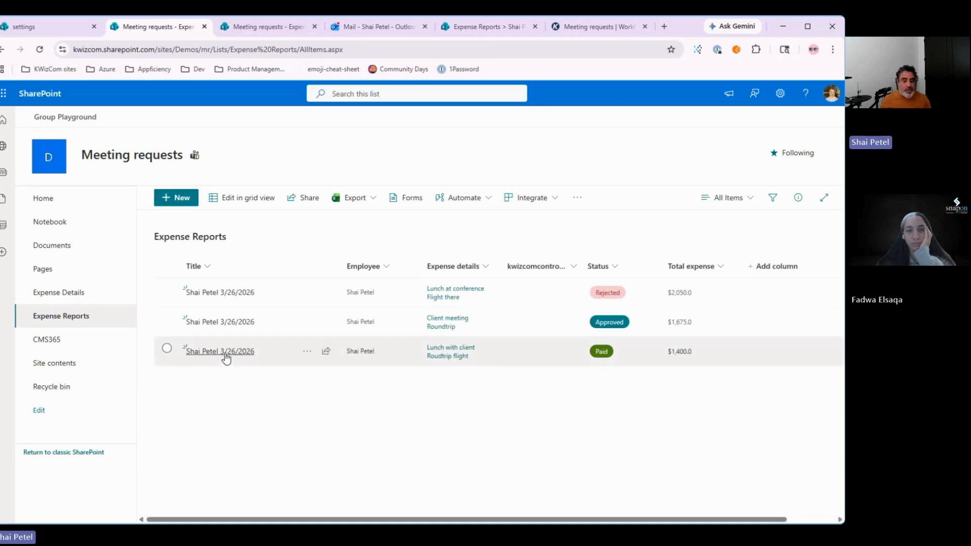
left_click(226, 354)
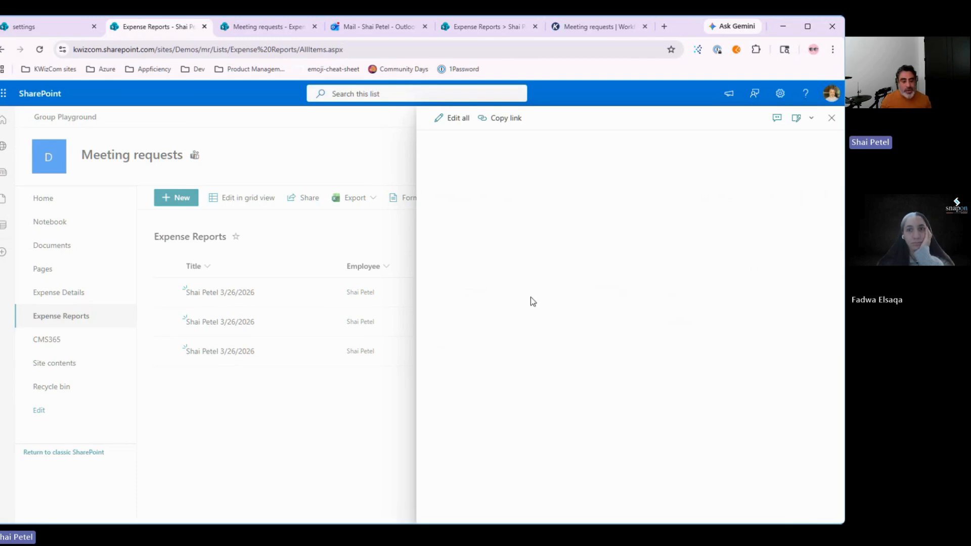
left_click(287, 430)
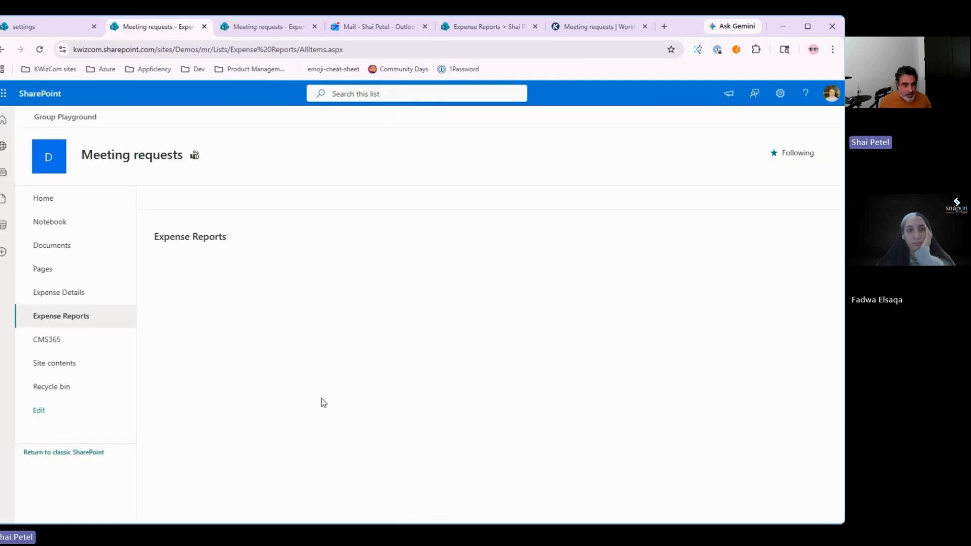
left_click(224, 354)
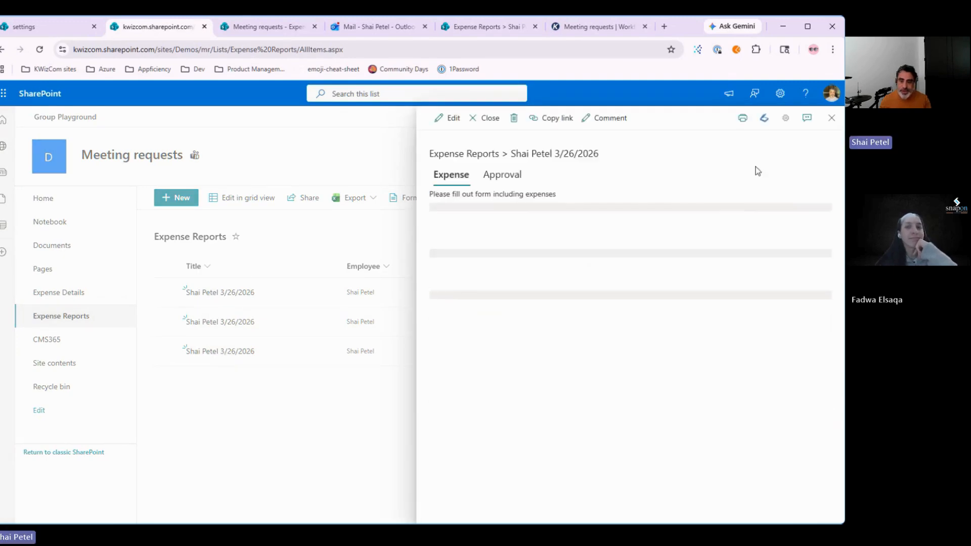
left_click(785, 118)
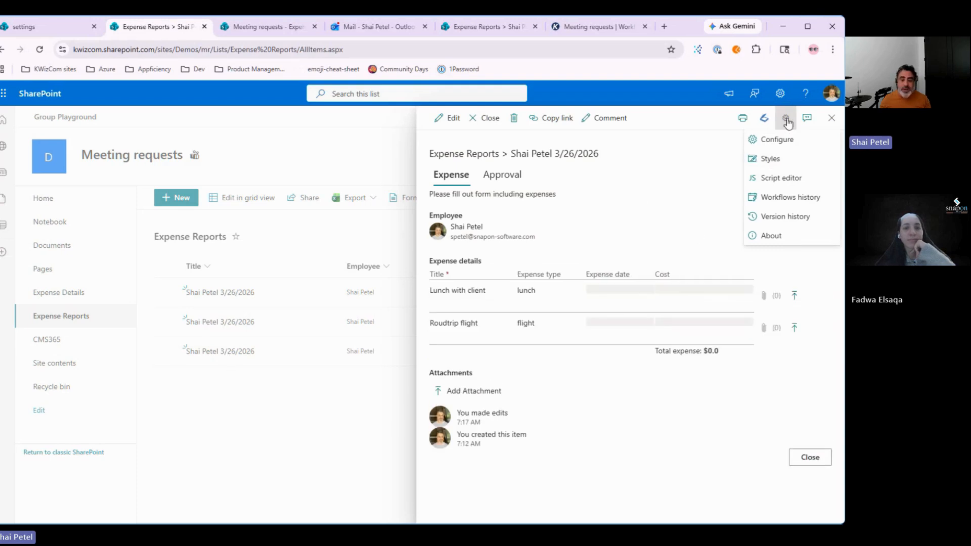
left_click(784, 201)
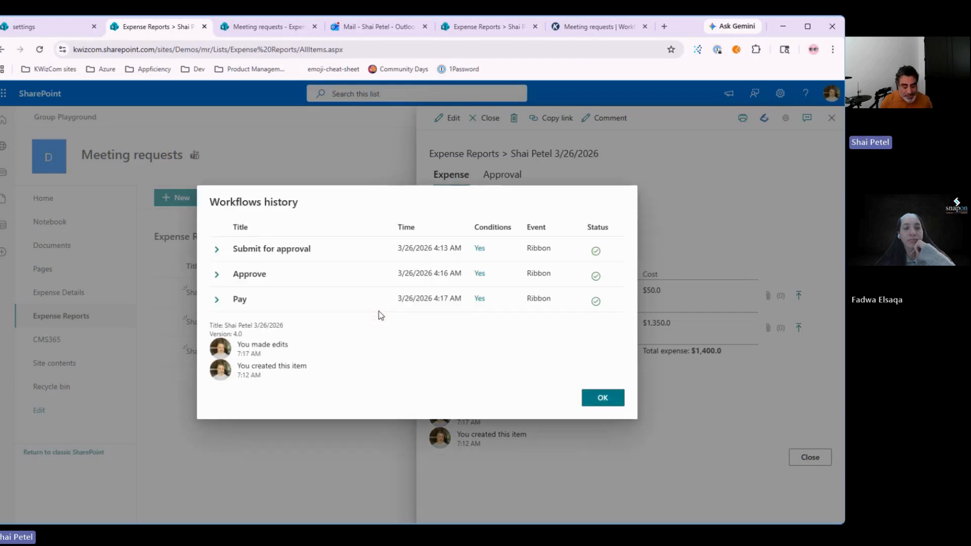
Step: Expand the Submit for approval, Approve and Pay runs' actions, then close the history with OK
mouse_move(601, 253)
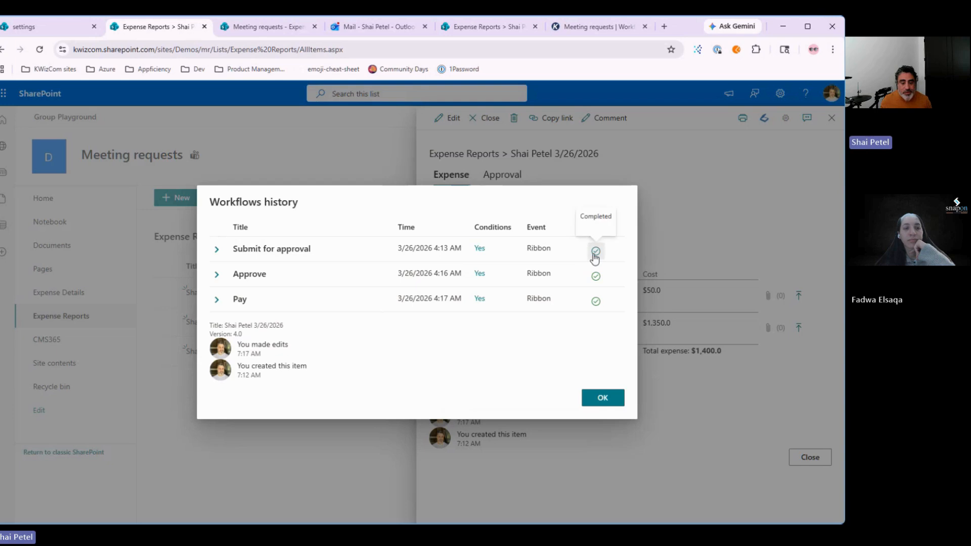
left_click(219, 251)
left_click(216, 284)
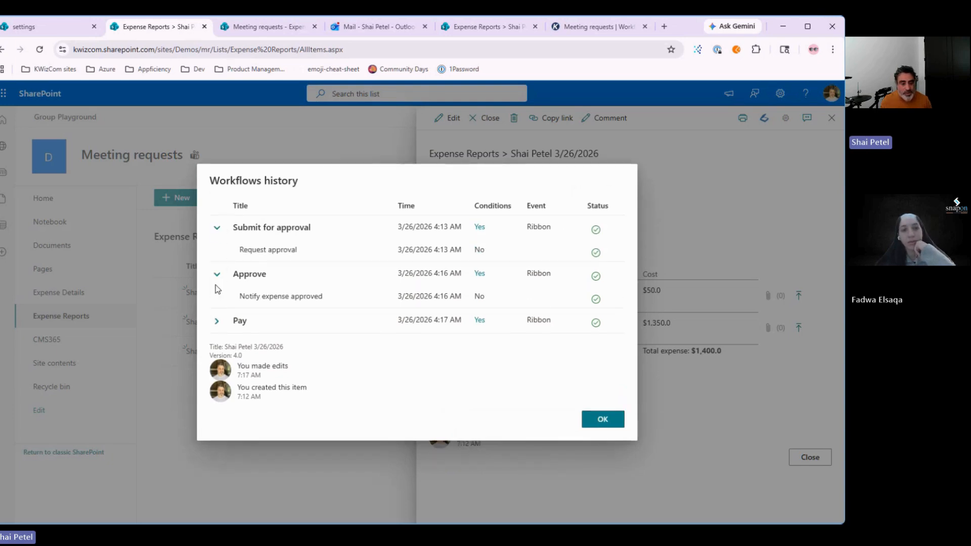
left_click(216, 321)
mouse_move(481, 268)
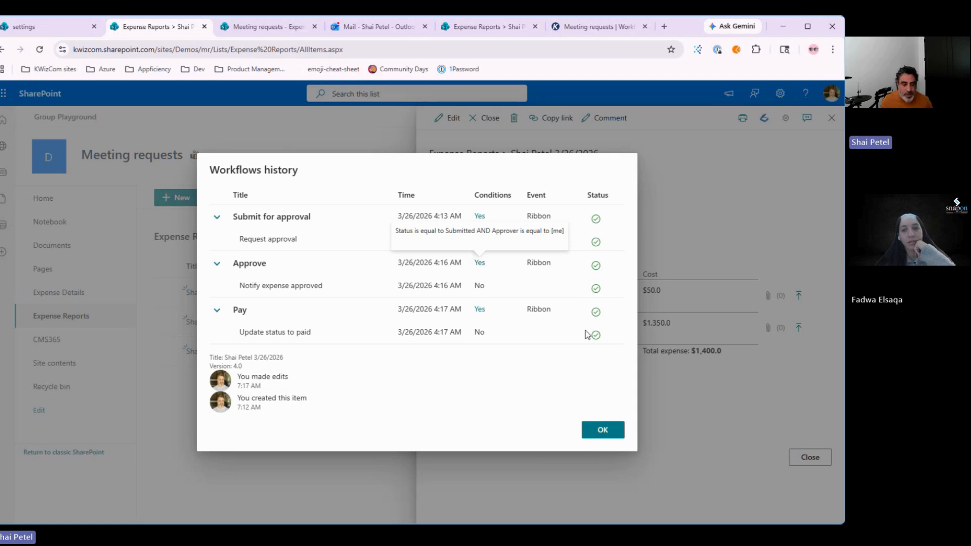
left_click(602, 430)
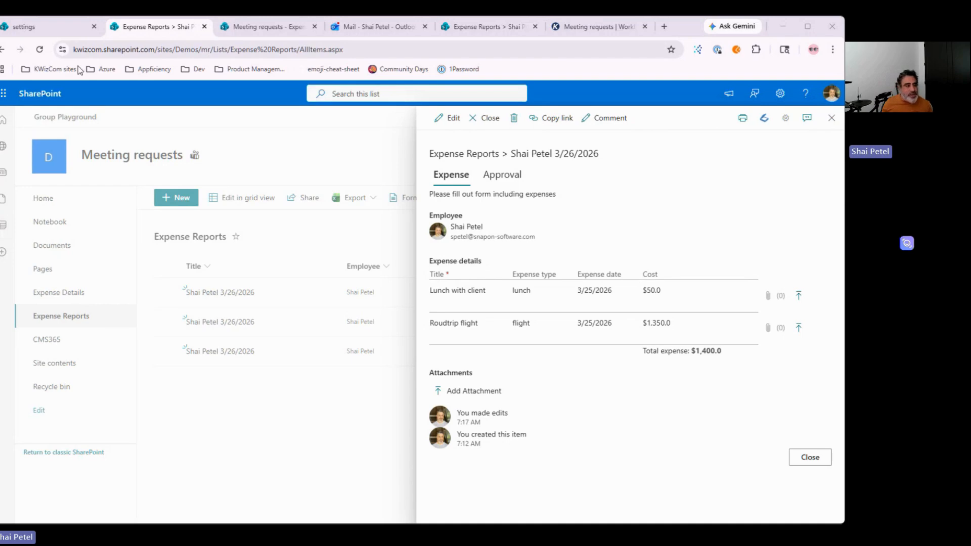
Step: Go back from the workflows list to List Settings and open Expense Reports' Column Validation
left_click(40, 28)
left_click(250, 198)
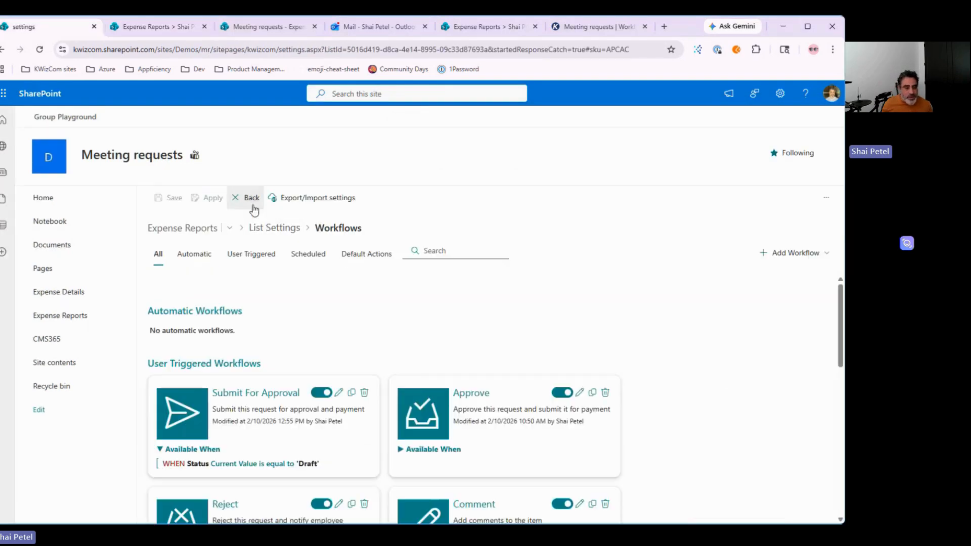
left_click(246, 197)
scroll(370, 281, "down", 3)
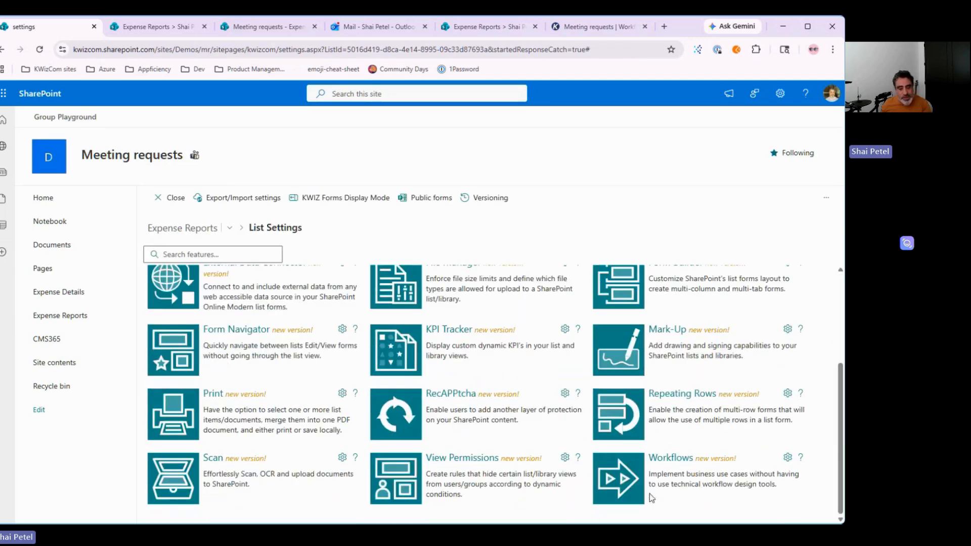
scroll(651, 496, "up", 3)
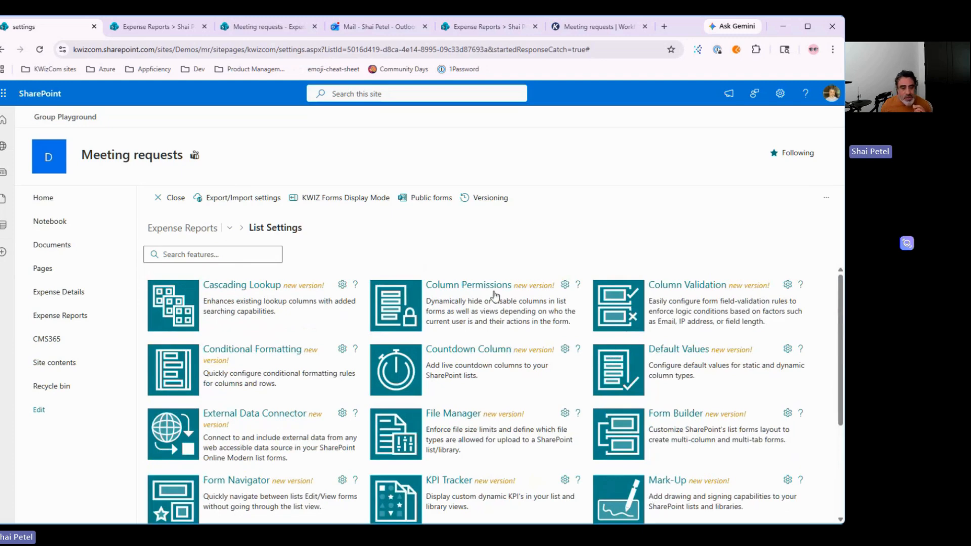
left_click(626, 309)
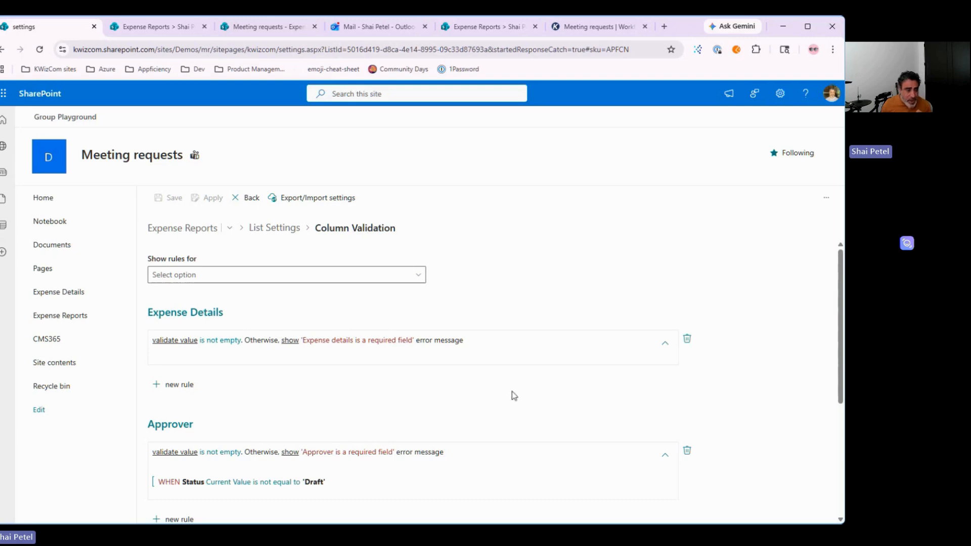
Step: Inspect the Comments rule's condition field and Reject action choices unchanged, then go back
scroll(514, 394, "down", 4)
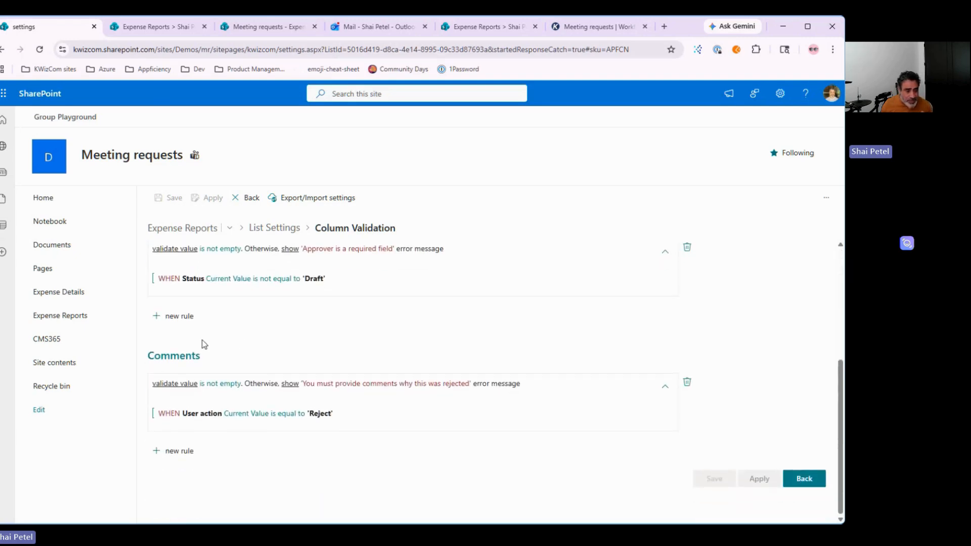
left_click(204, 385)
scroll(164, 389, "down", 1)
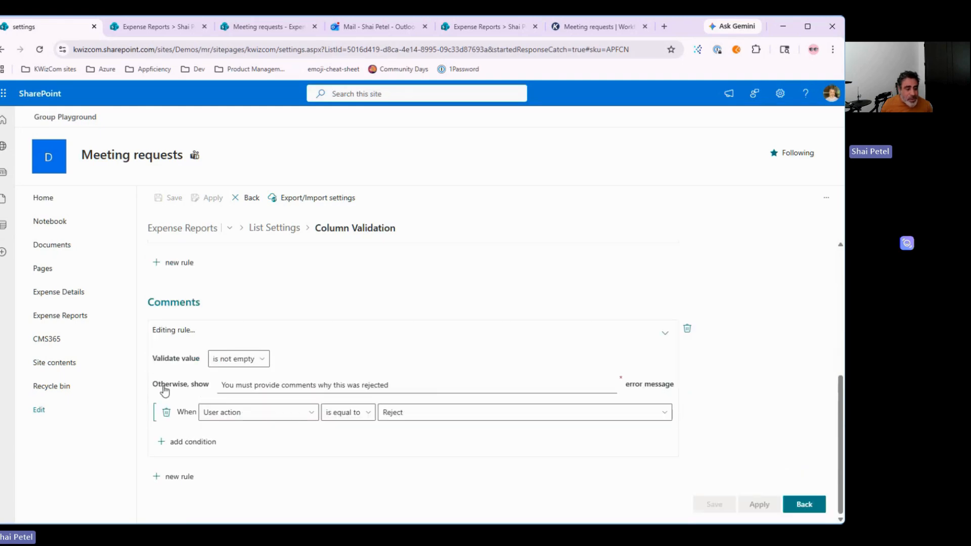
left_click(249, 416)
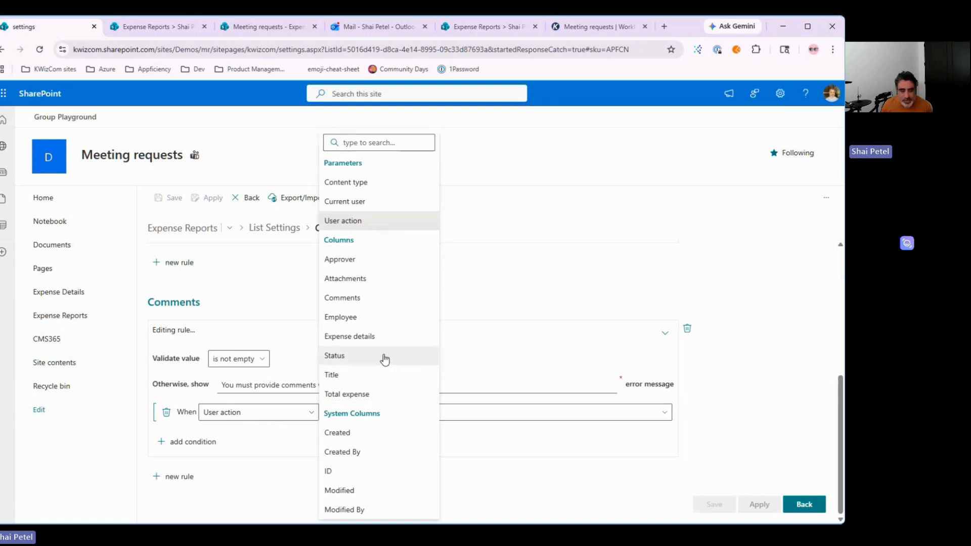
left_click(515, 485)
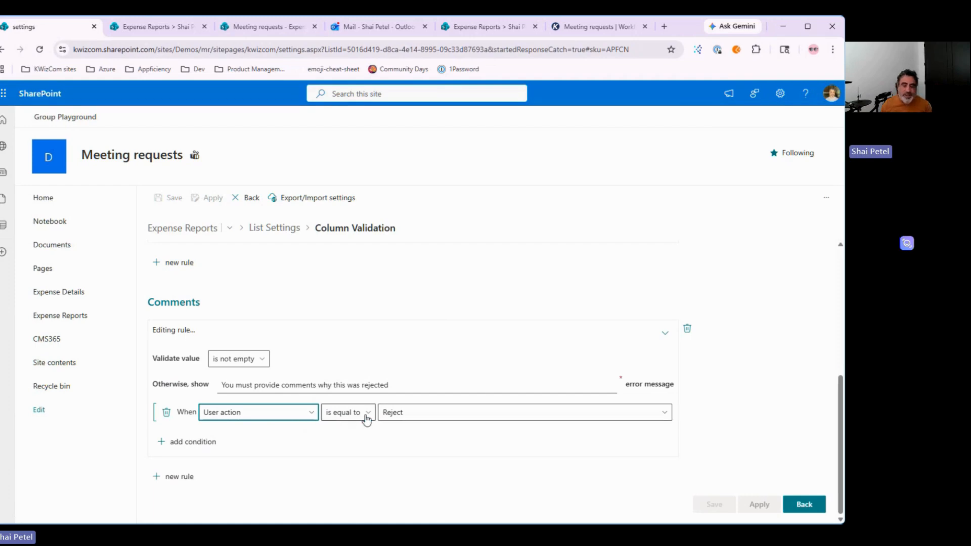
left_click(407, 418)
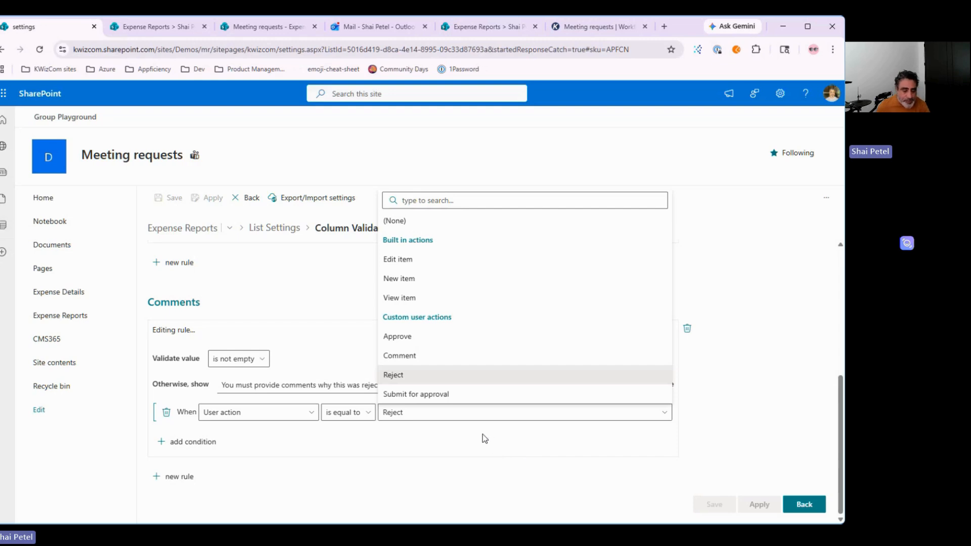
key("Escape")
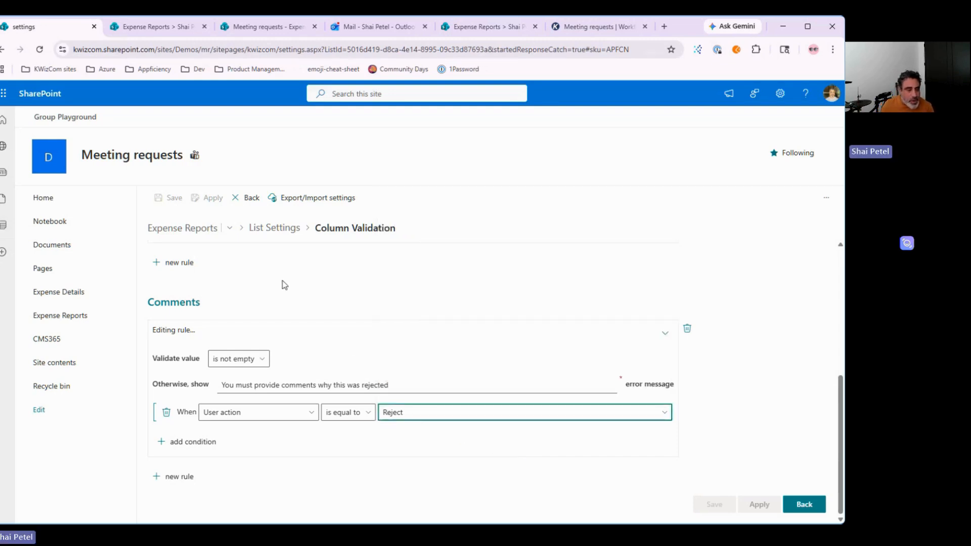
left_click(248, 197)
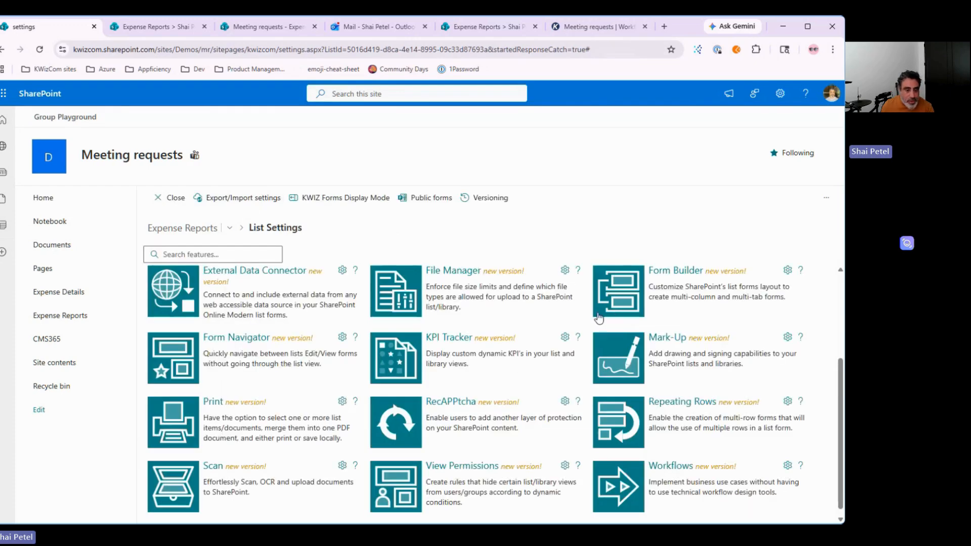
Step: Glance at the Column Permissions settings and return to the List Settings grid
scroll(386, 352, "up", 3)
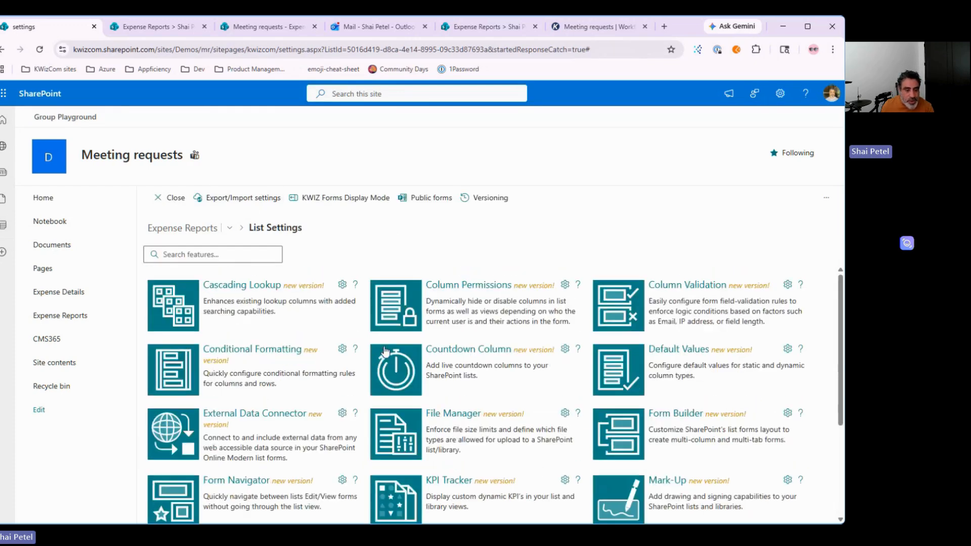
left_click(385, 307)
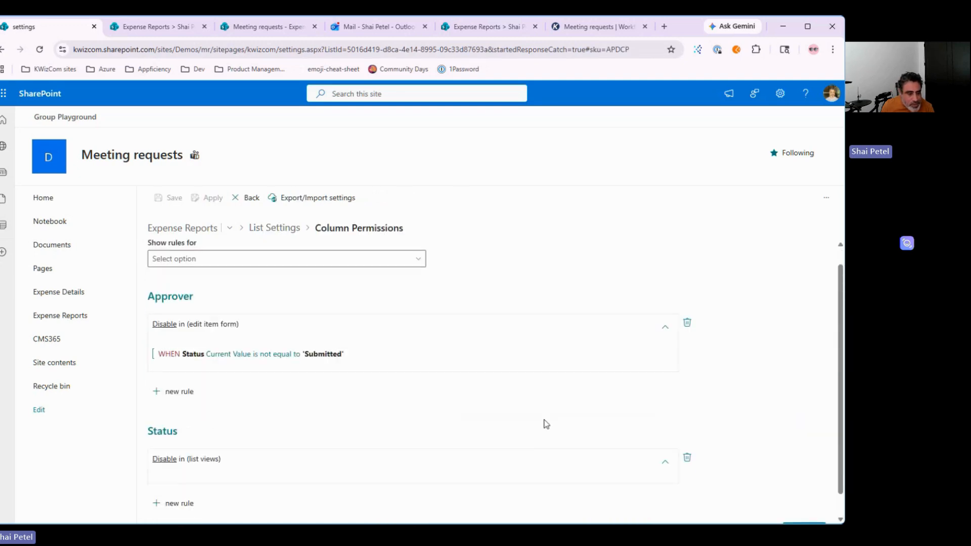
left_click(298, 228)
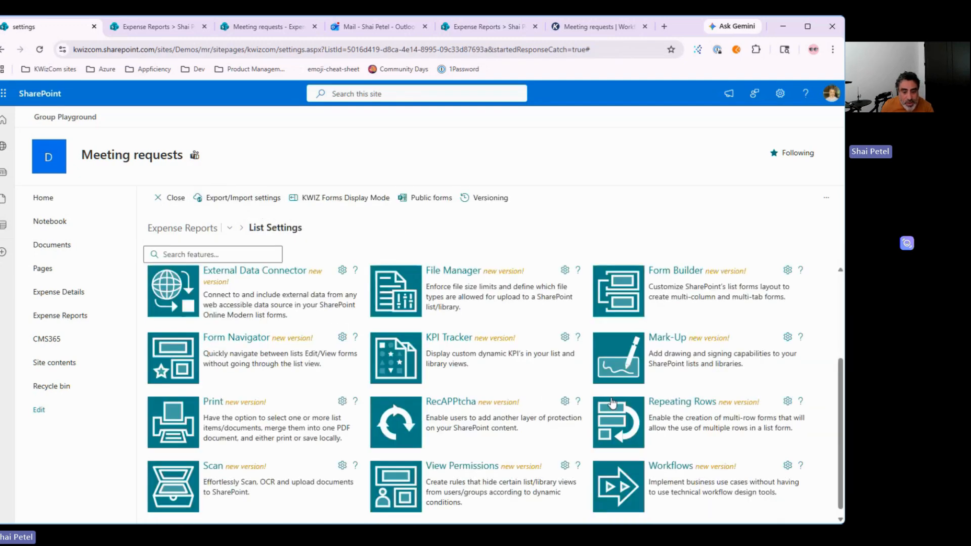
Step: Open Form Builder and select the Approval tab to see its 'Status not equal to Draft' condition
scroll(611, 402, "down", 1)
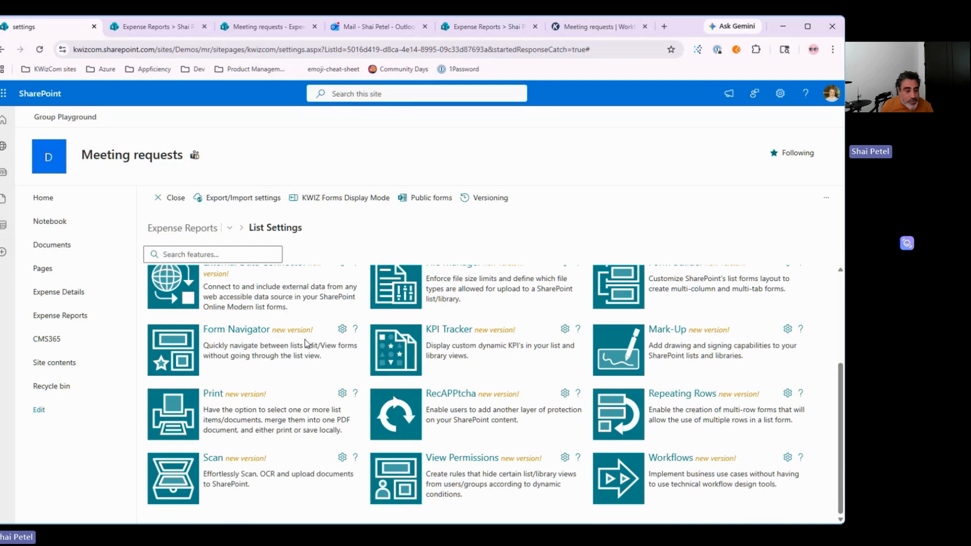
scroll(494, 420, "up", 2)
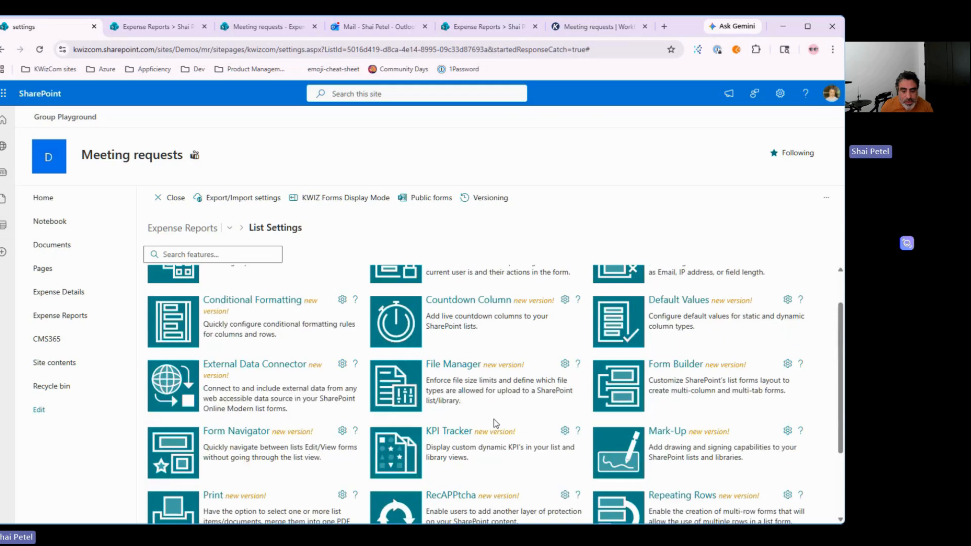
scroll(493, 419, "up", 1)
left_click(617, 432)
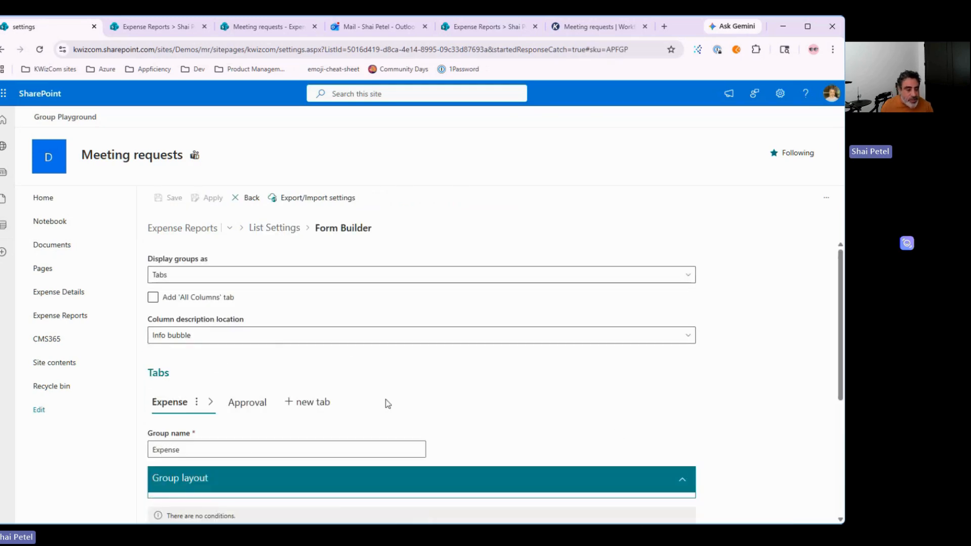
scroll(481, 403, "down", 4)
scroll(329, 384, "up", 2)
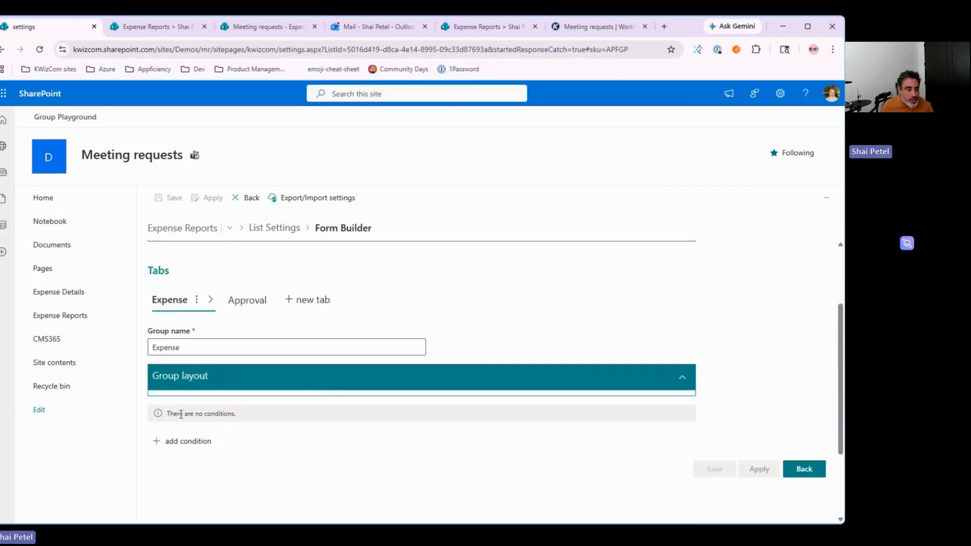
left_click(243, 306)
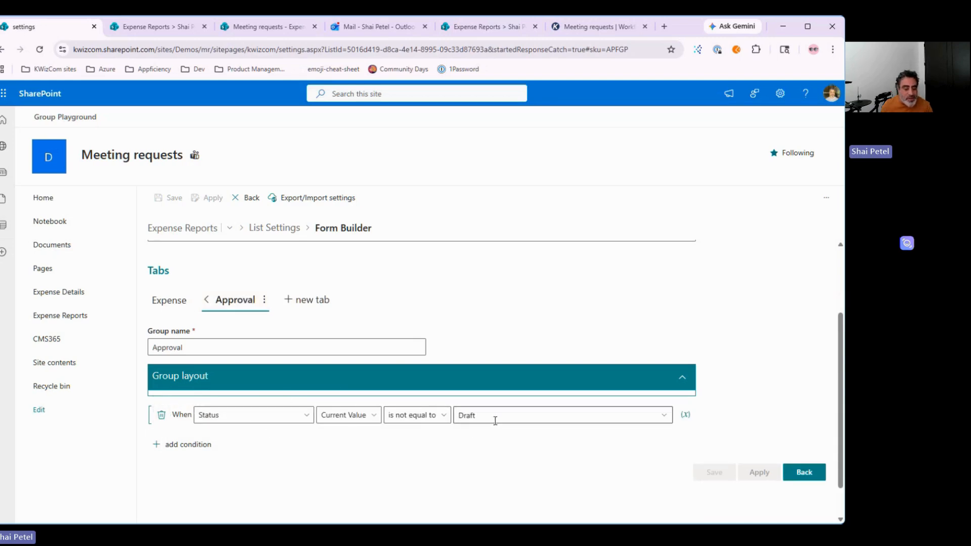
Step: Add a second Approval tab condition joined by Or: User action is equal to
left_click(272, 418)
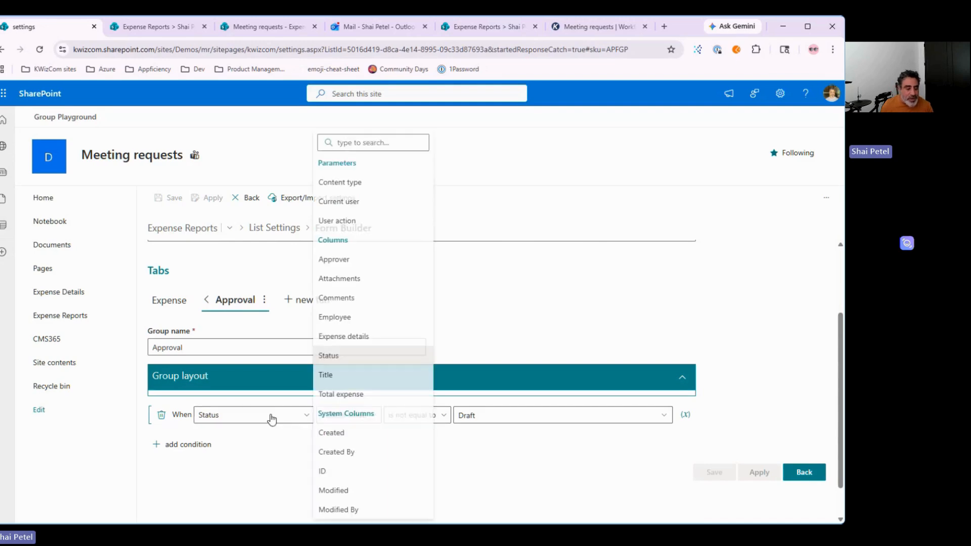
left_click(184, 444)
left_click(256, 439)
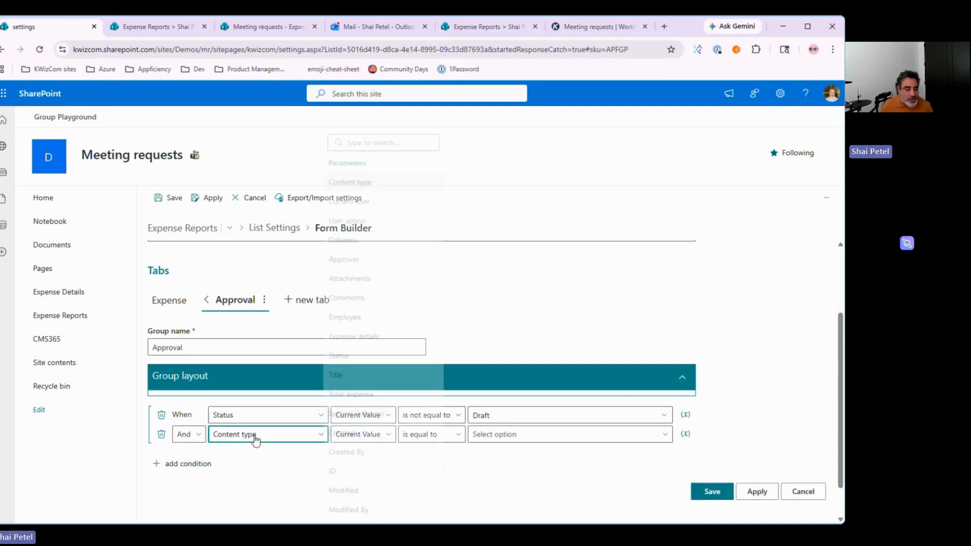
left_click(188, 435)
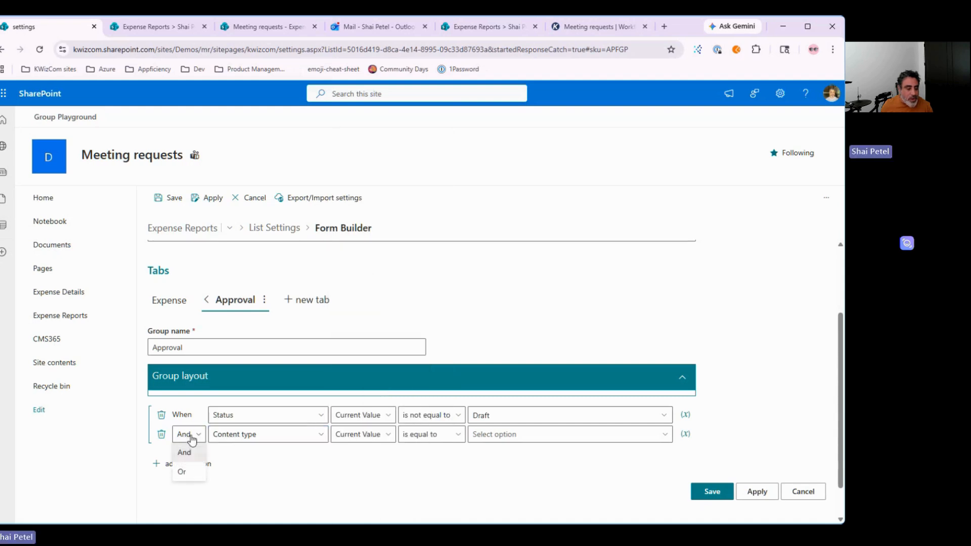
left_click(191, 468)
left_click(281, 455)
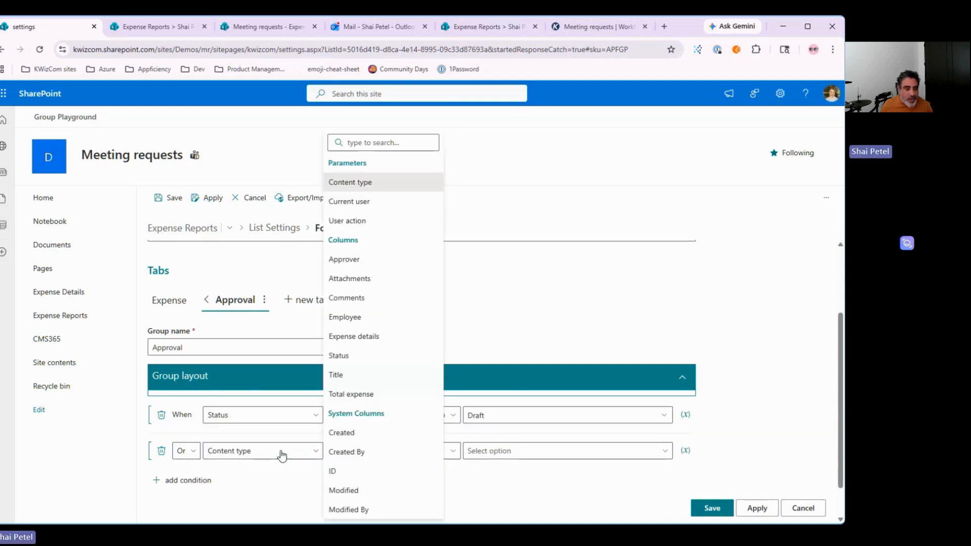
left_click(372, 225)
left_click(448, 455)
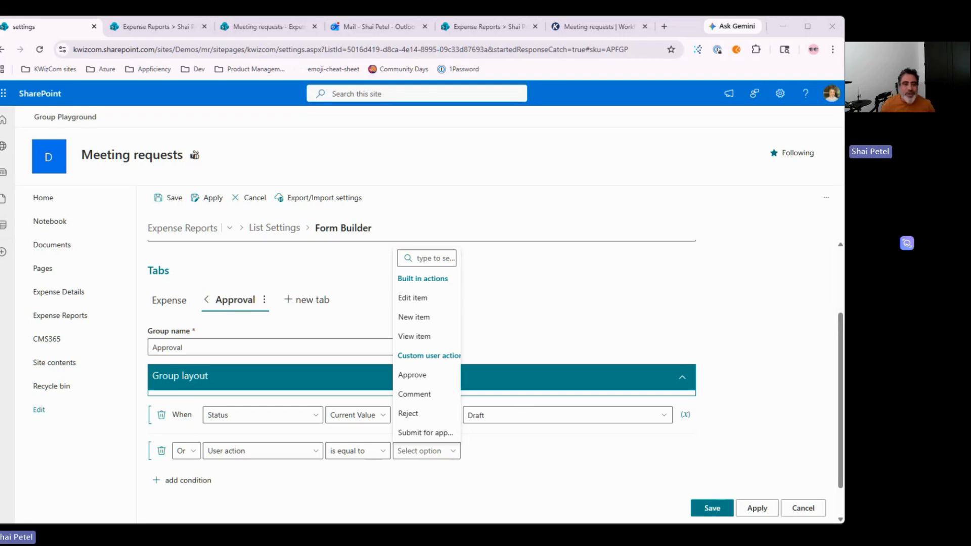
Step: Open the SOS Products site from the KWizCom sites bookmarks in a new tab
left_click(664, 26)
left_click(71, 69)
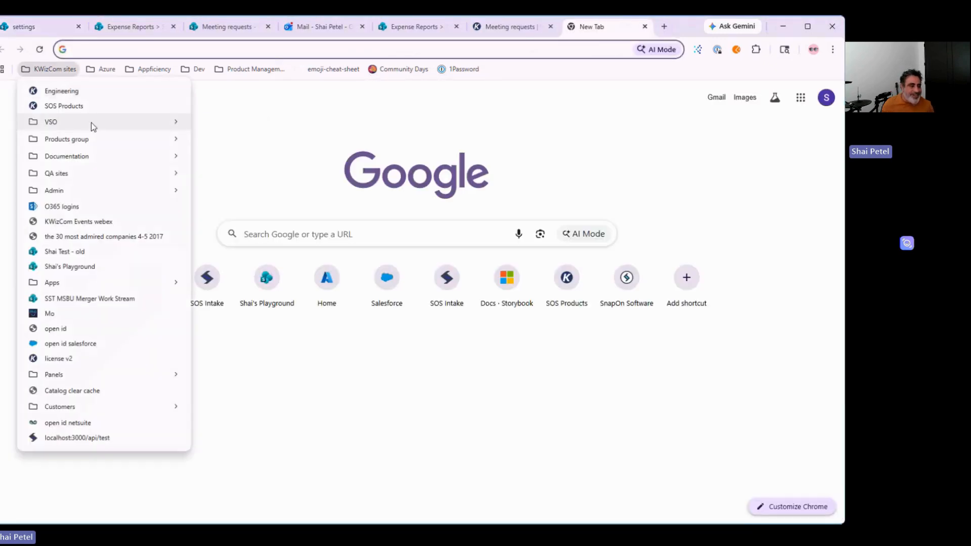
left_click(78, 107)
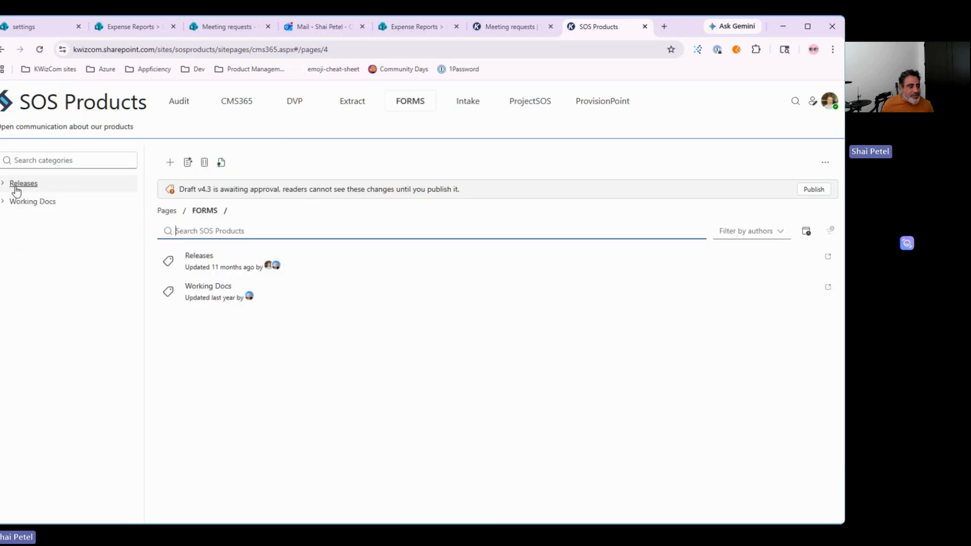
Step: Expand the Releases tree and open 3.1 ACS Retirement, then the 3.2 Scheduled Workflows page
left_click(17, 187)
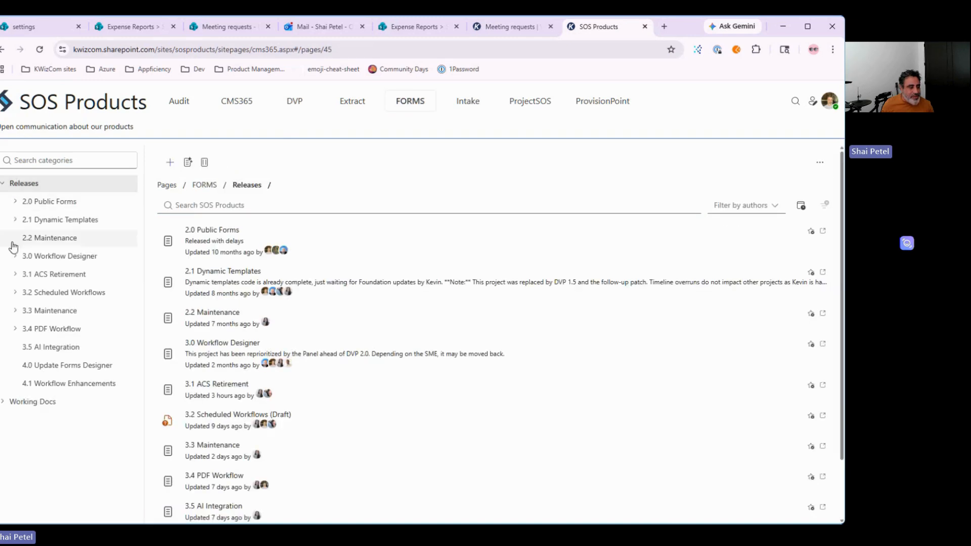
left_click(15, 275)
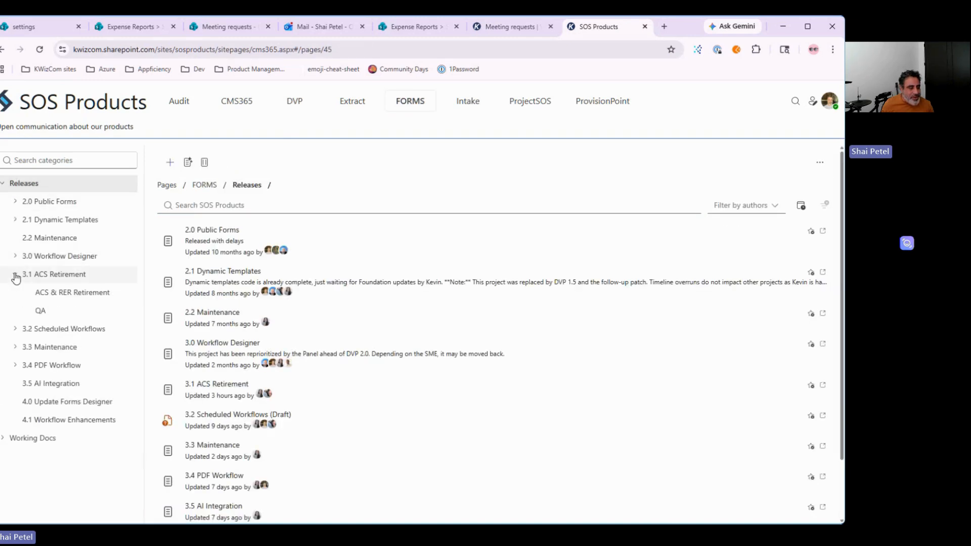
left_click(14, 330)
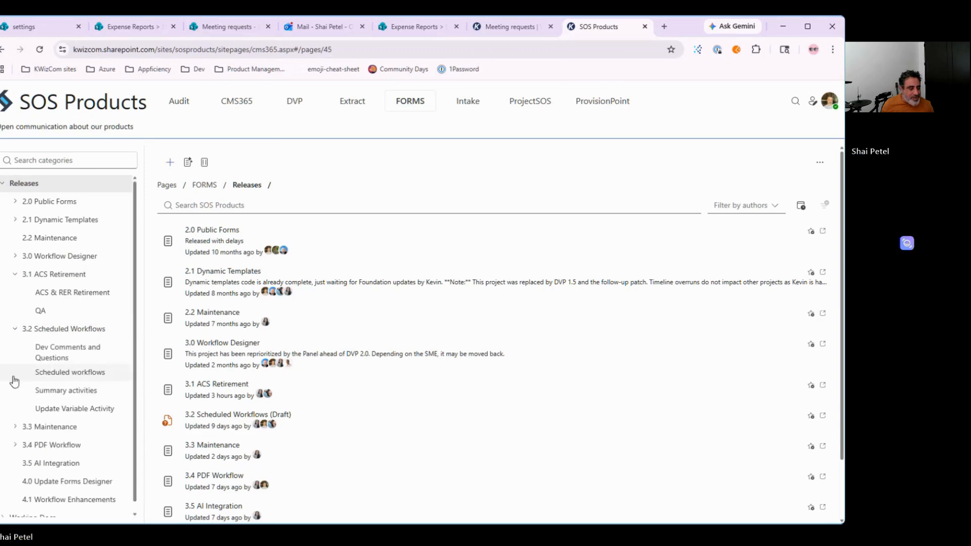
left_click(14, 256)
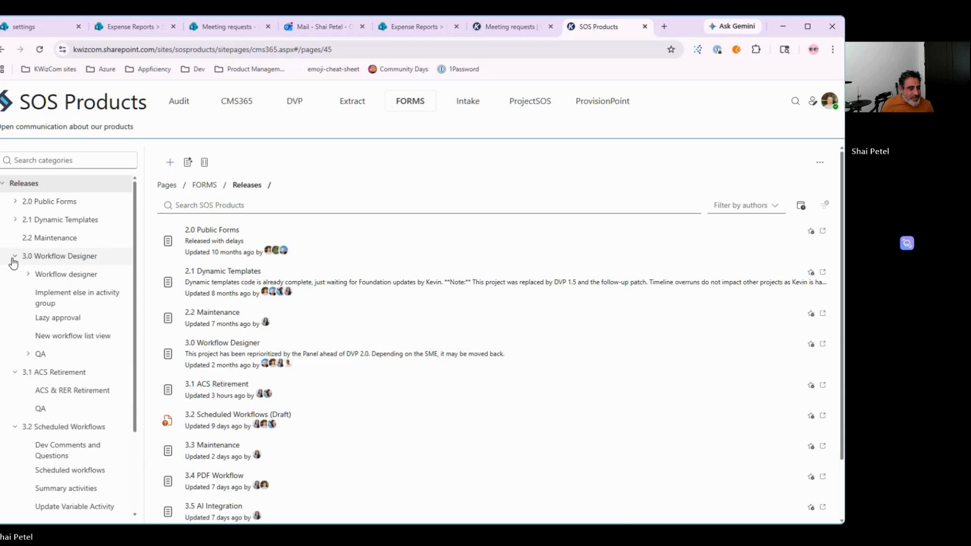
left_click(13, 258)
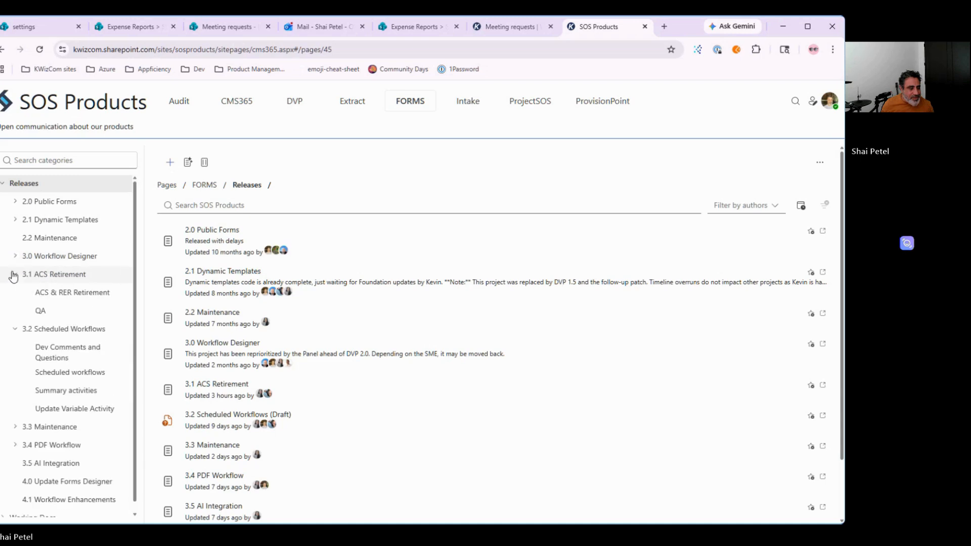
left_click(45, 276)
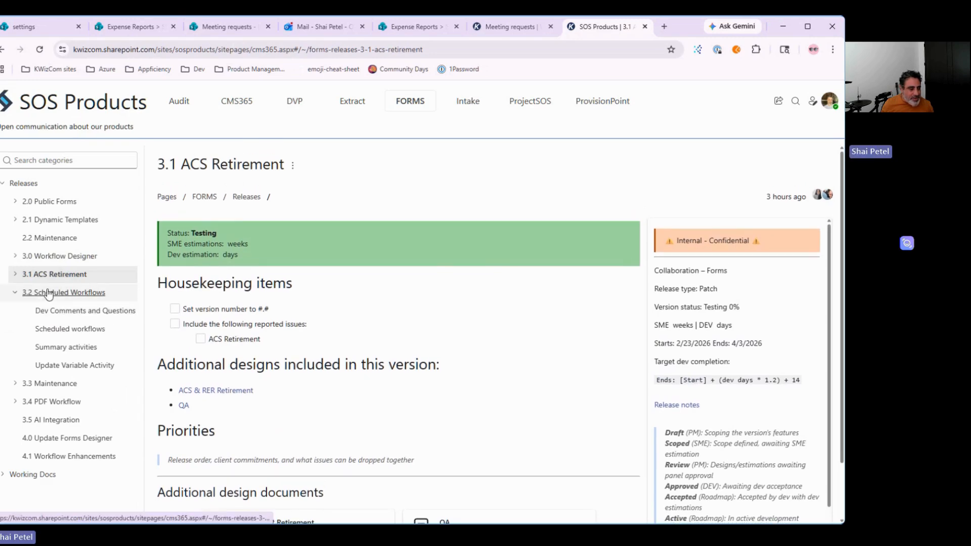
left_click(48, 292)
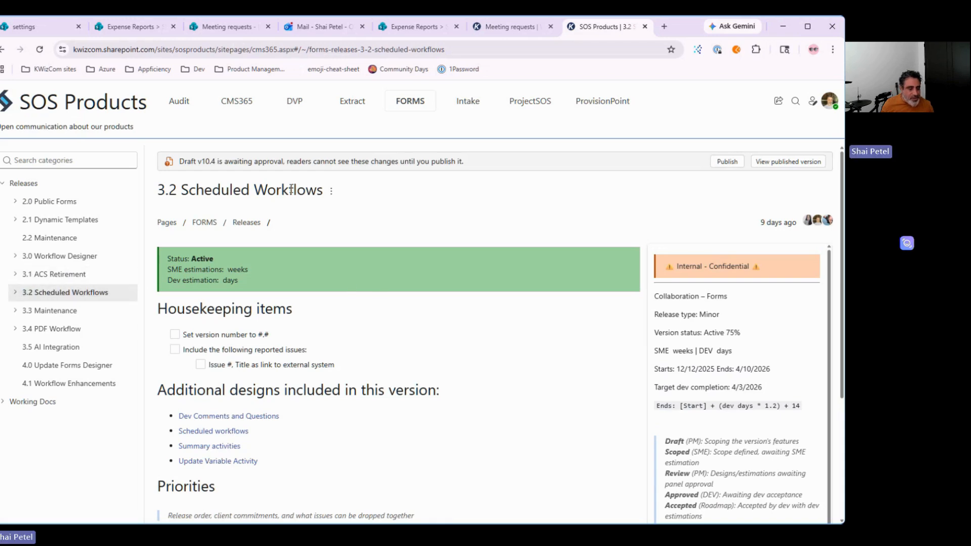
scroll(445, 396, "down", 1)
scroll(423, 417, "up", 1)
scroll(455, 369, "down", 1)
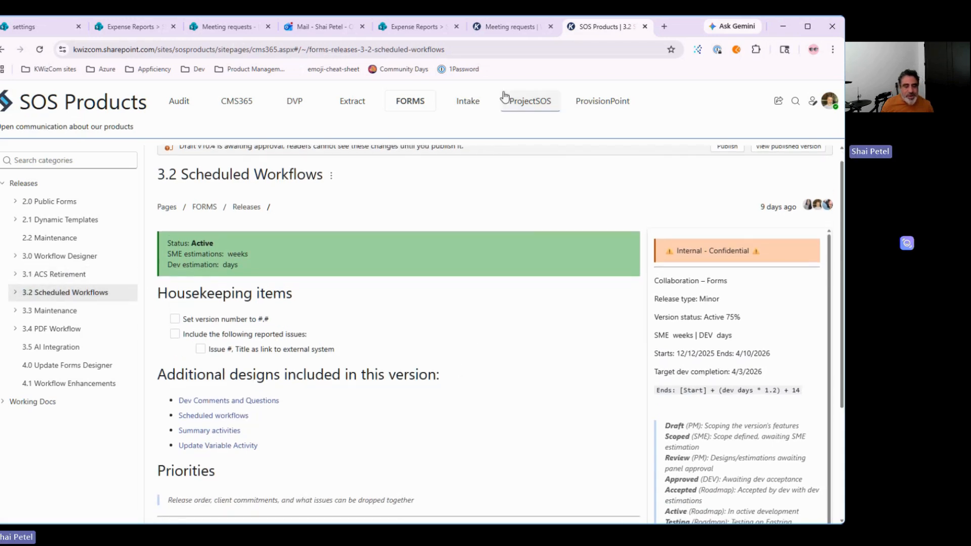
Step: Go to the SnapOn Software site's Product Roadmap and filter it to Collaboration
left_click(523, 47)
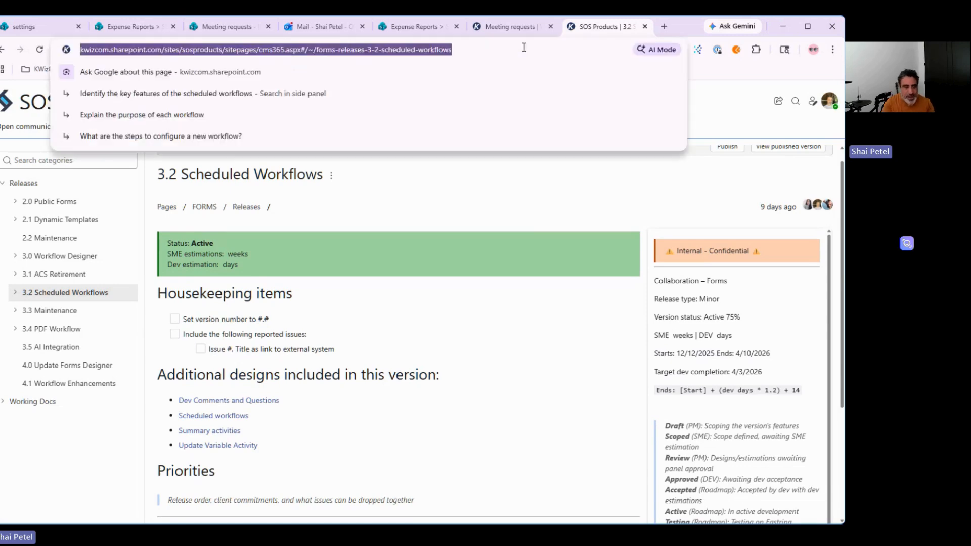
type("snap")
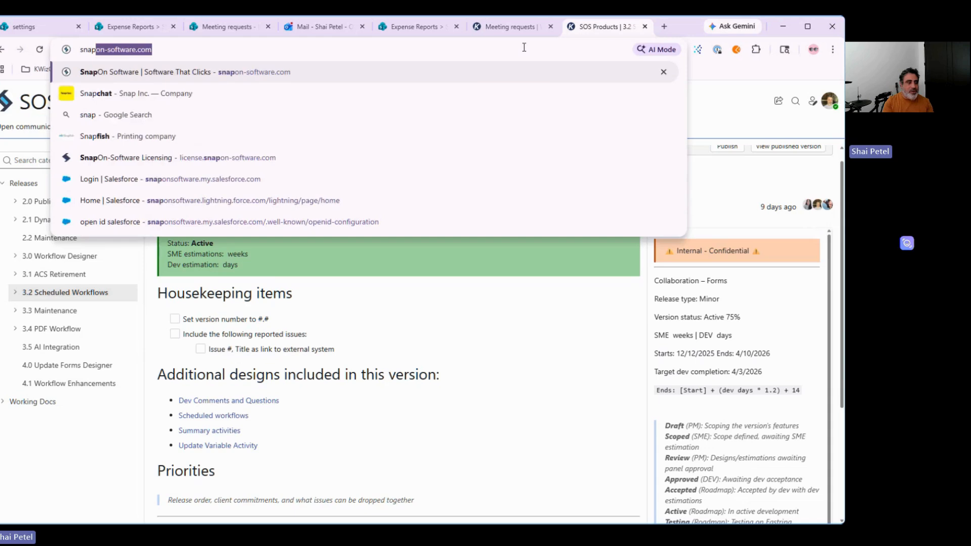
key("Return")
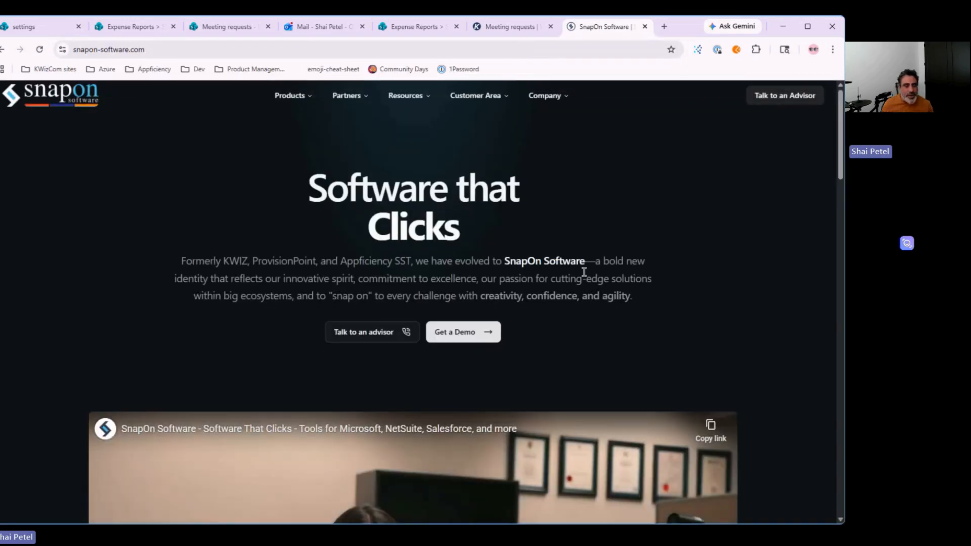
left_click(477, 97)
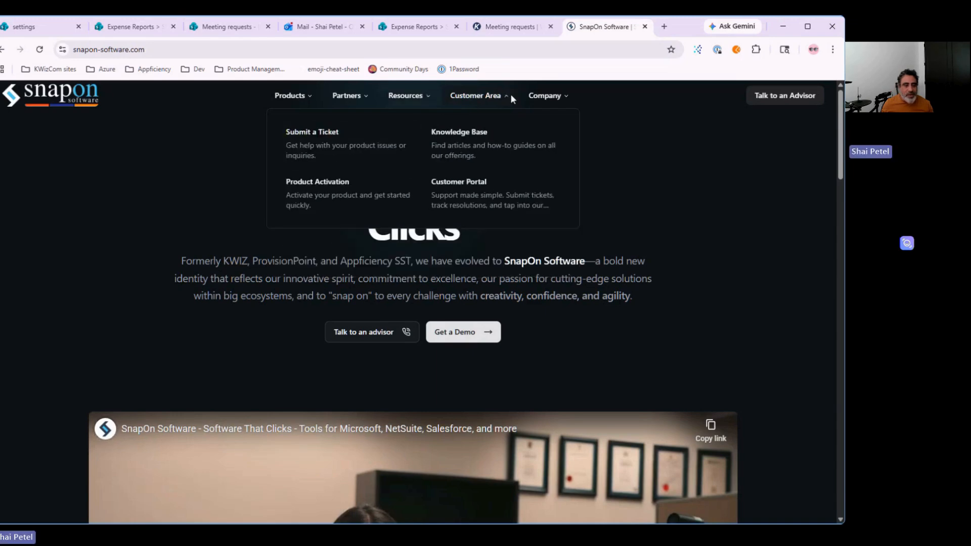
mouse_move(548, 97)
left_click(471, 145)
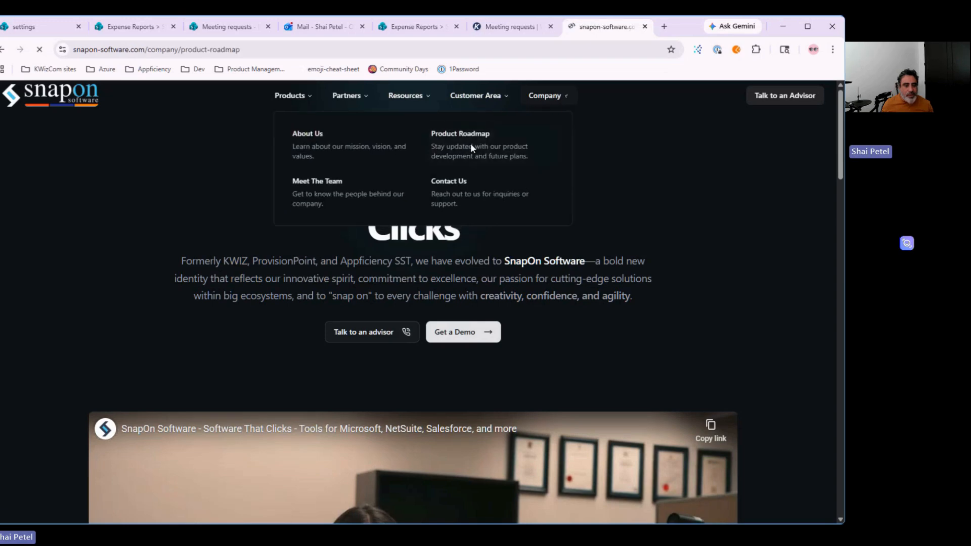
left_click(242, 279)
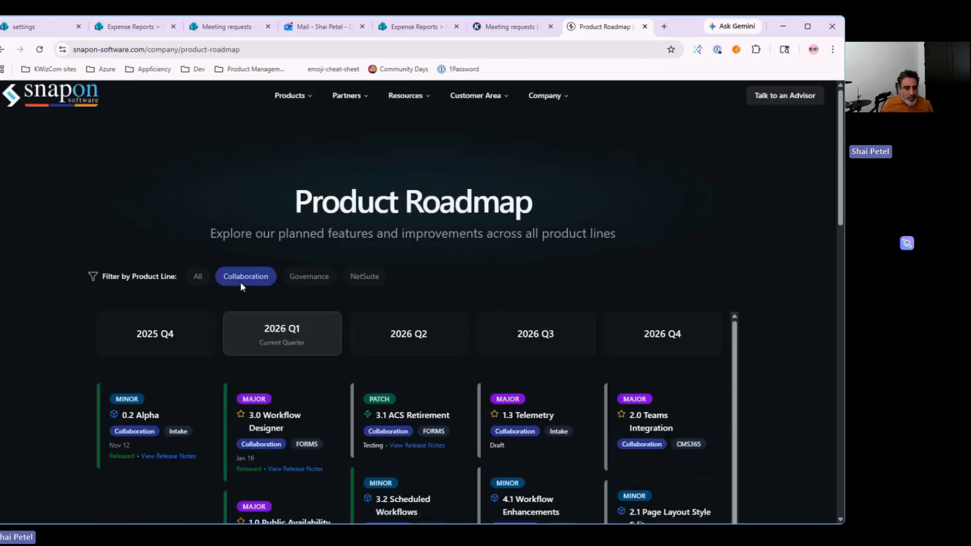
Step: Scroll the roadmap cards, highlighting the 3.2 Scheduled Workflows and 3.4 PDF Workflow titles
scroll(572, 281, "down", 3)
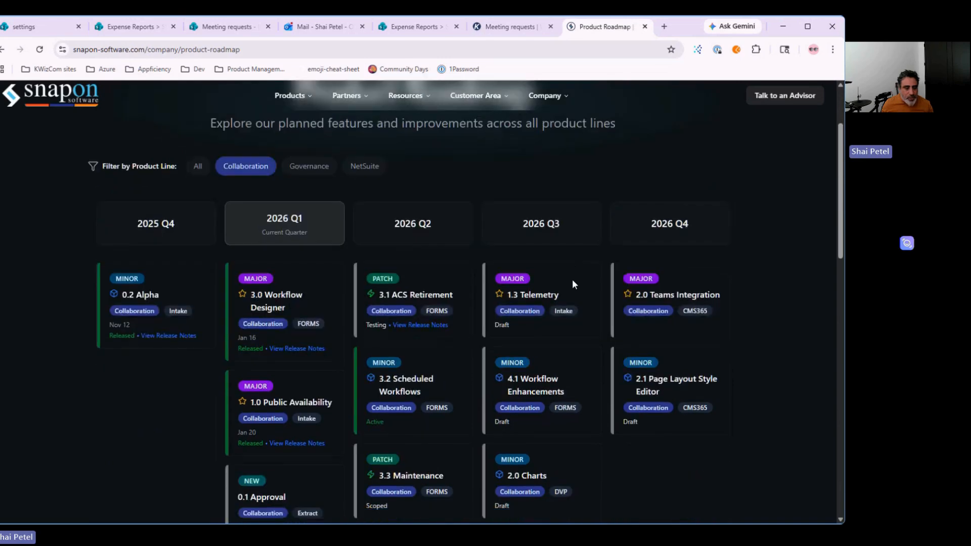
scroll(135, 358, "down", 1)
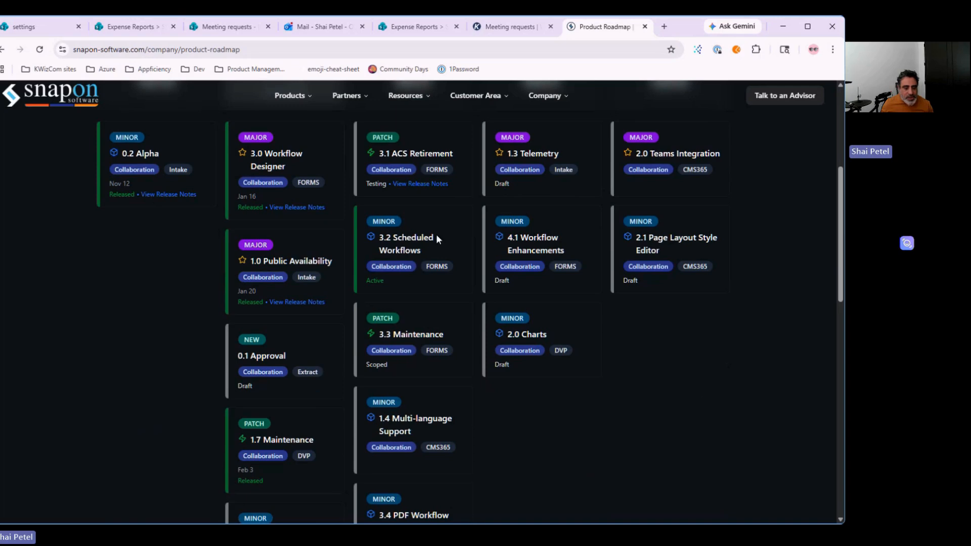
left_click_drag(380, 238, 423, 253)
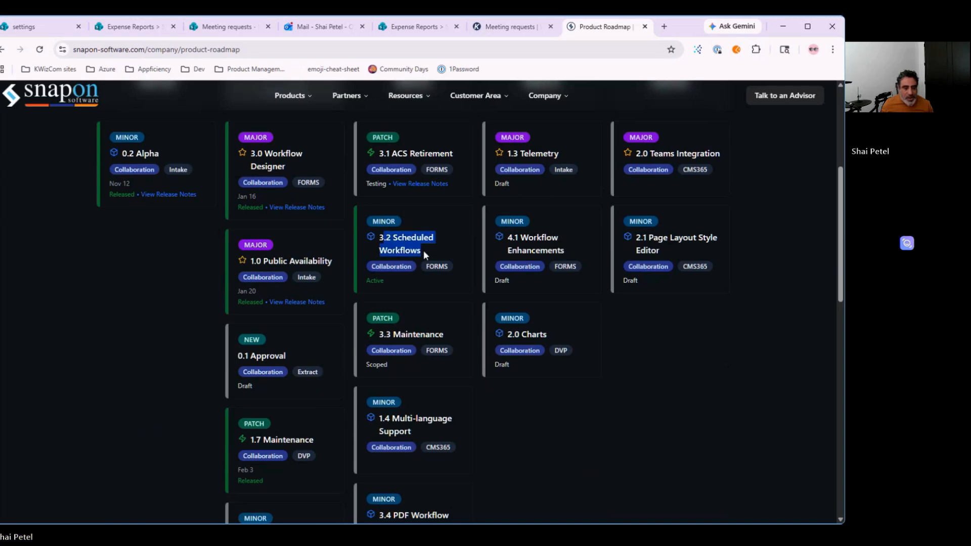
scroll(423, 250, "down", 3)
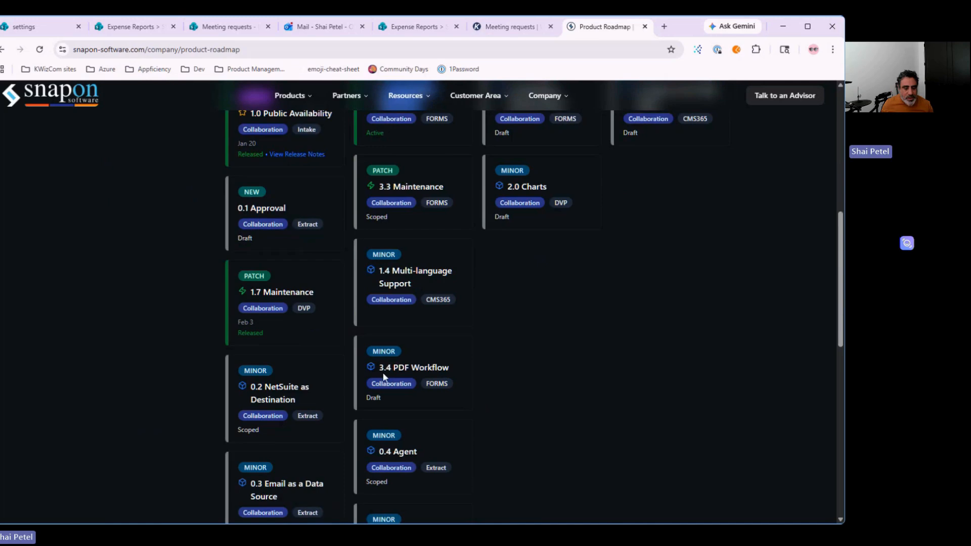
left_click_drag(376, 368, 448, 368)
scroll(575, 382, "up", 3)
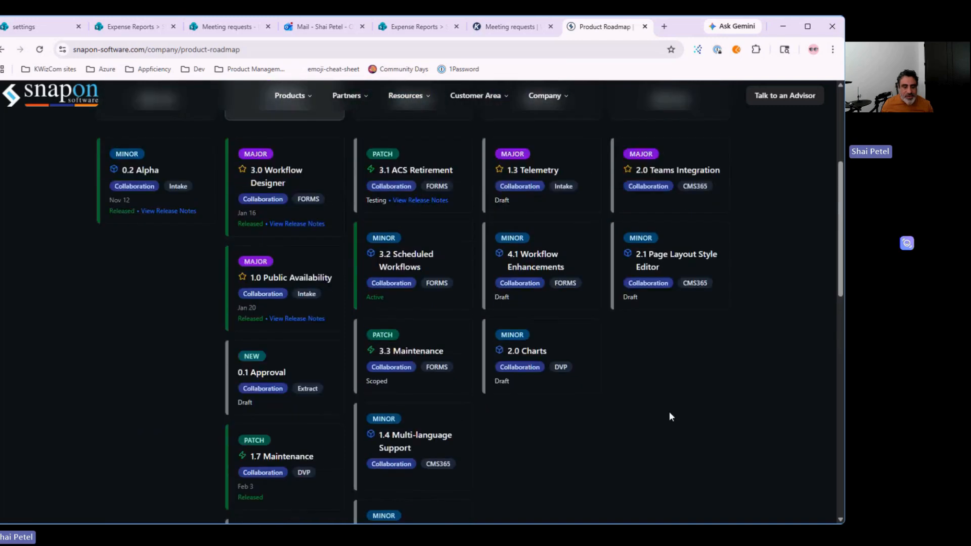
scroll(669, 412, "up", 1)
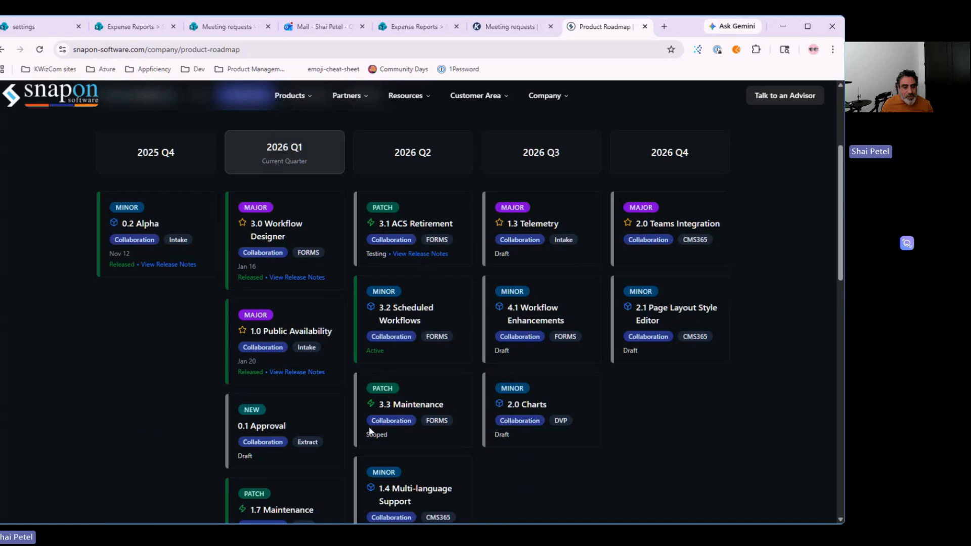
scroll(431, 404, "down", 2)
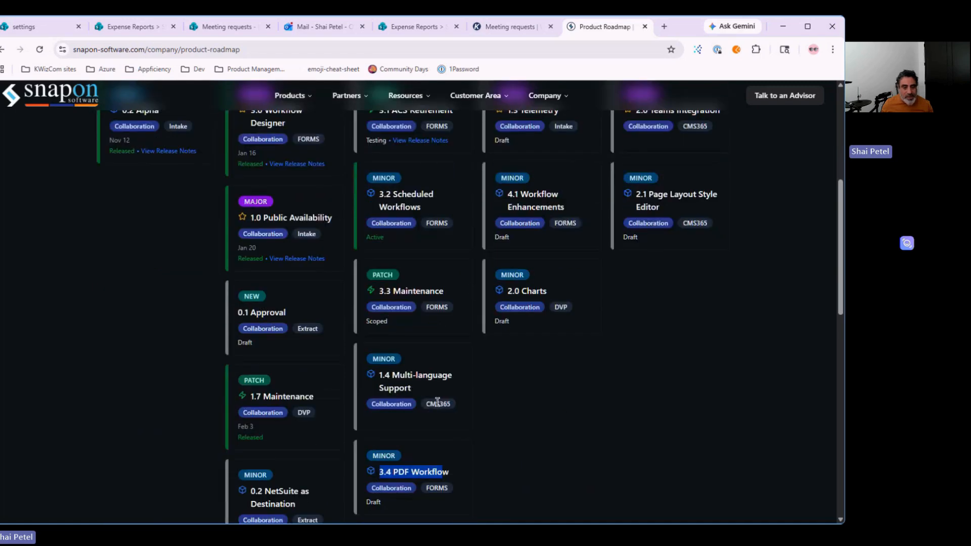
scroll(535, 429, "up", 5)
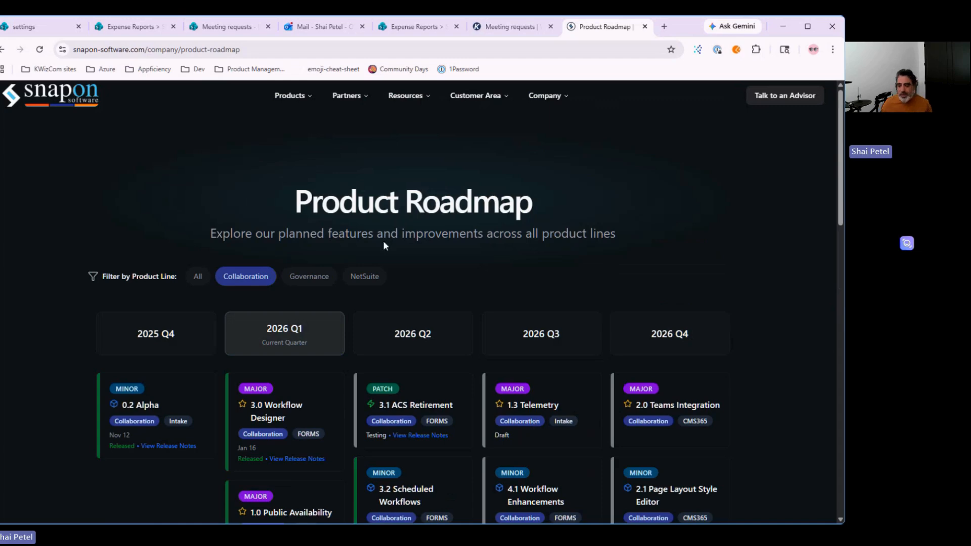
left_click(504, 183)
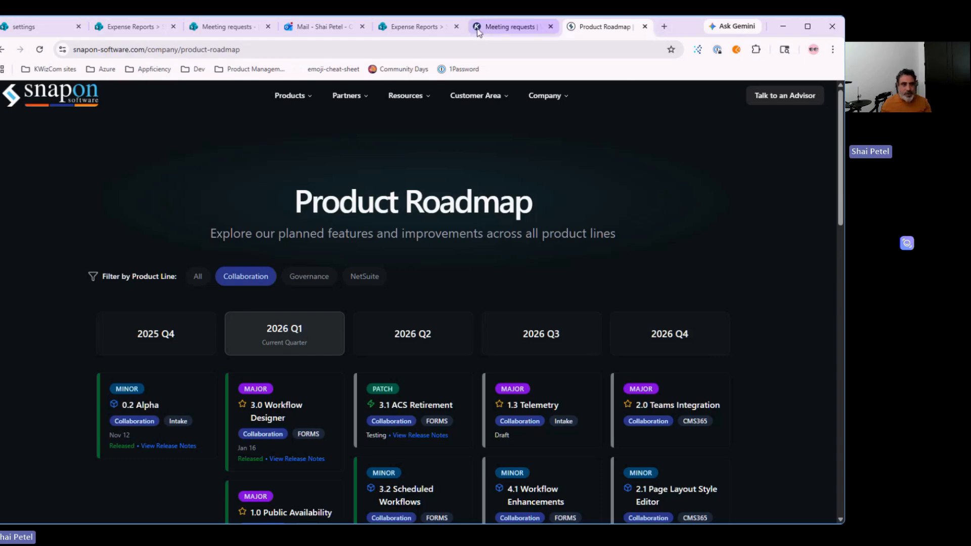
Step: Load the collaboration product guide site in a fresh browser tab
left_click(508, 29)
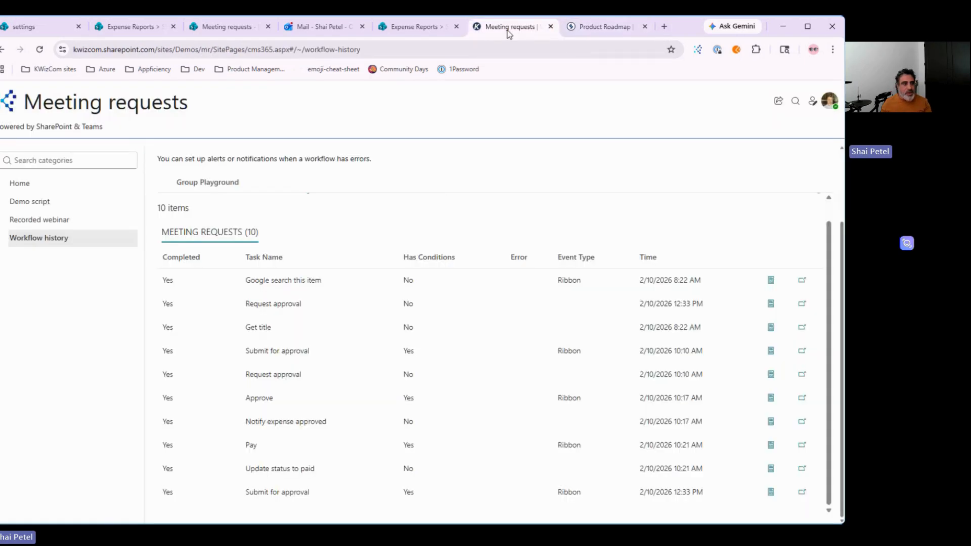
left_click(663, 26)
type("coll")
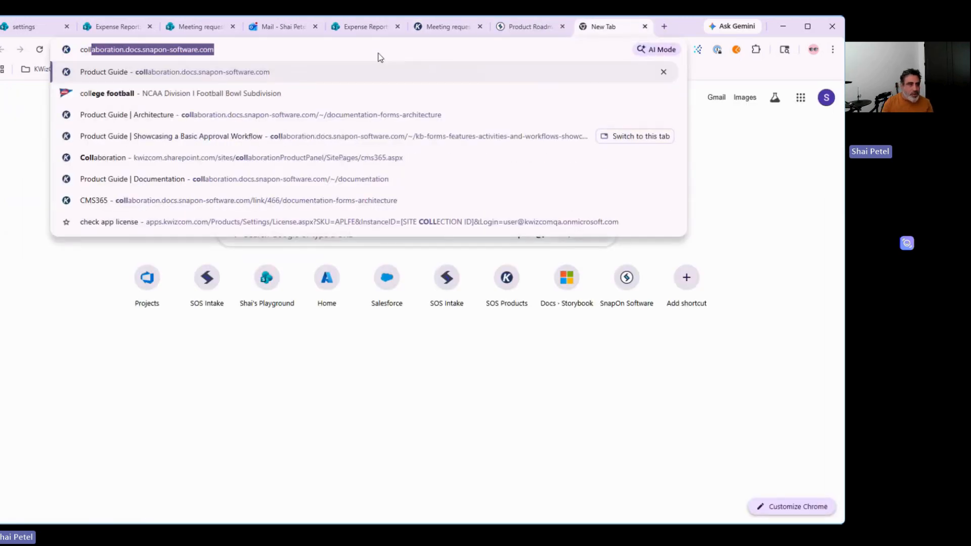
key("Return")
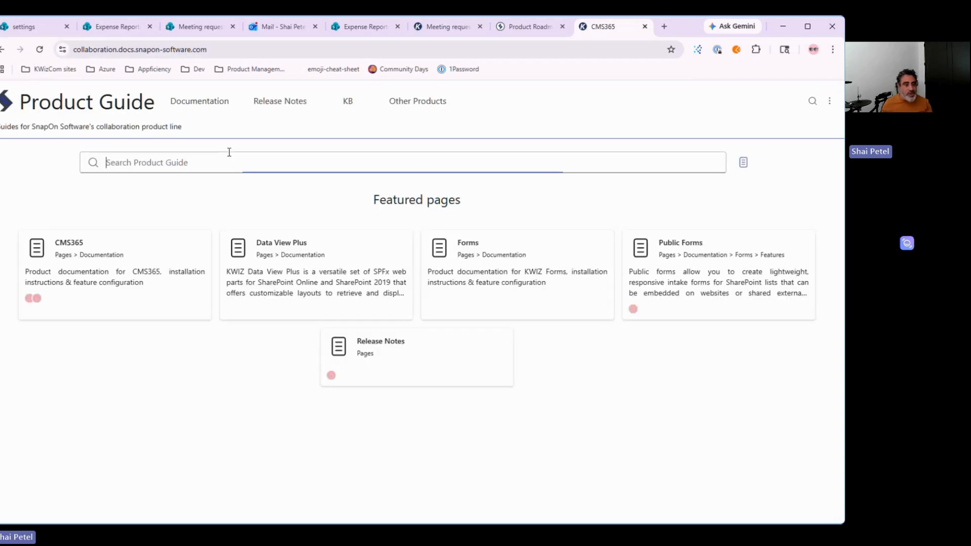
Step: Open the Forms release notes for Version 3.0, then Version 3.1 planned for March 27, 2026
left_click(273, 107)
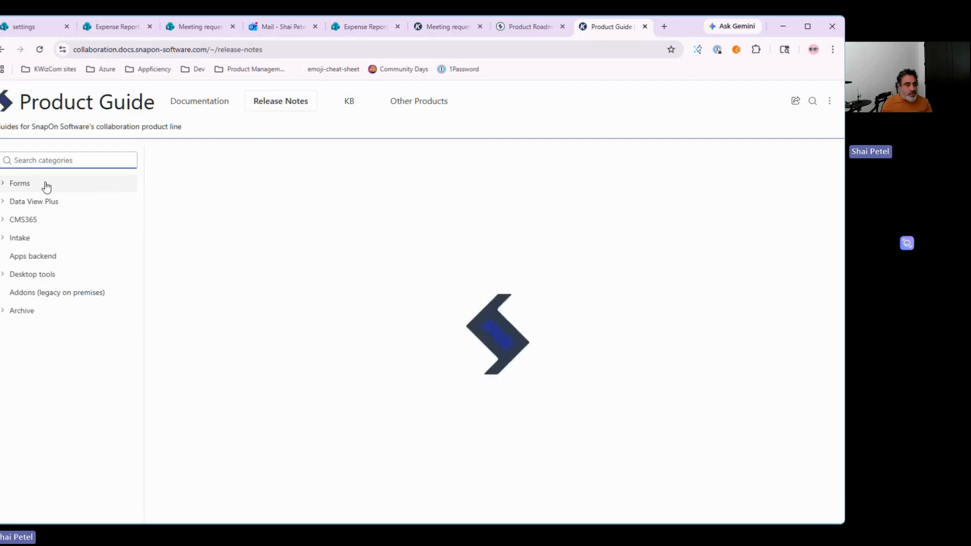
left_click(18, 187)
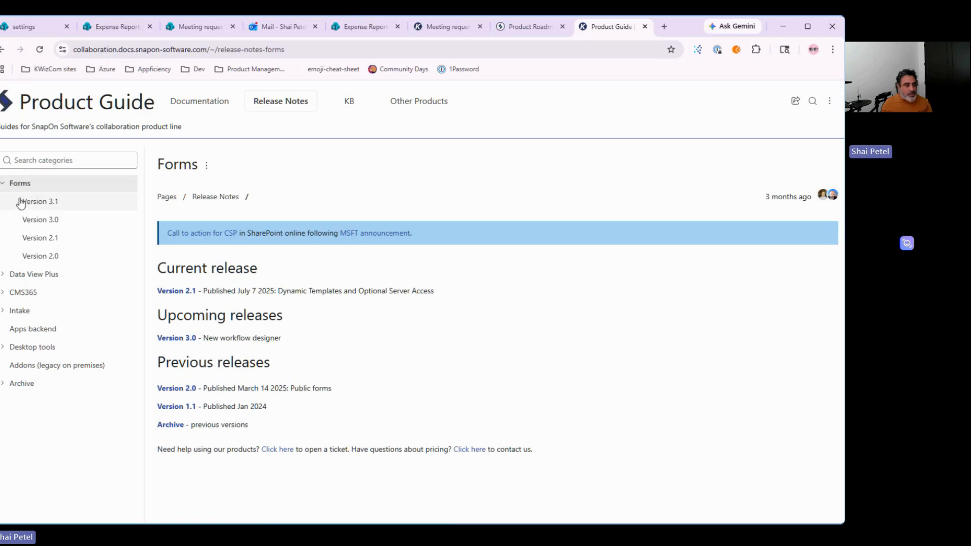
left_click(36, 220)
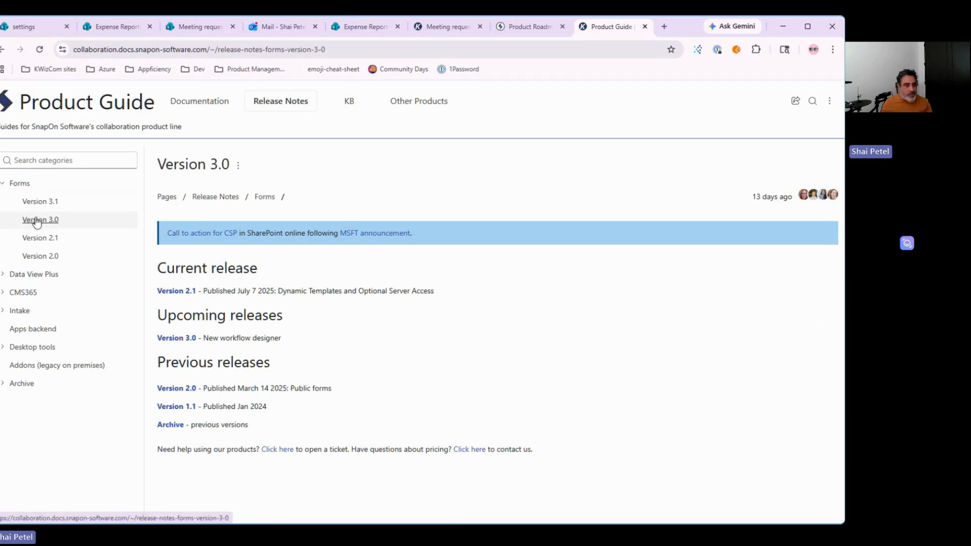
left_click(40, 203)
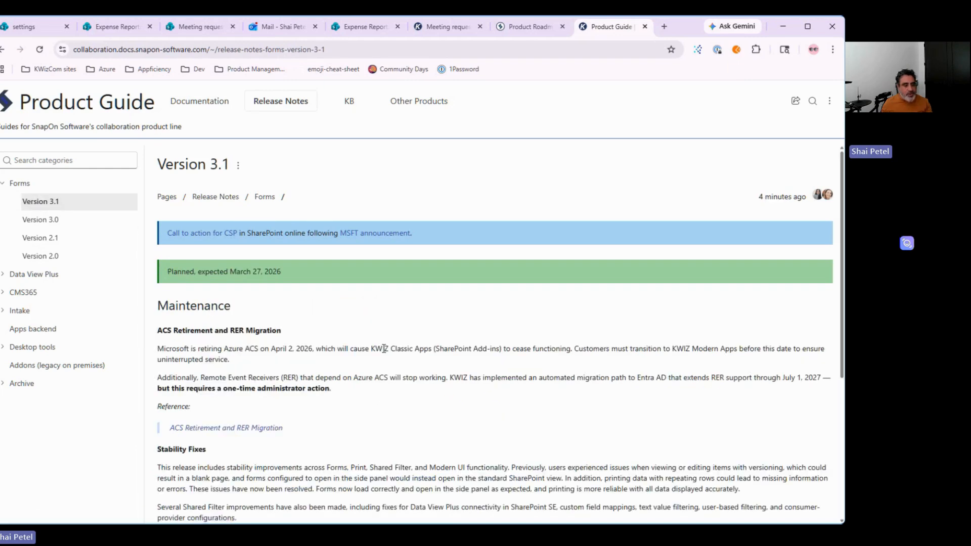
scroll(384, 349, "down", 5)
scroll(384, 348, "up", 5)
scroll(384, 348, "down", 5)
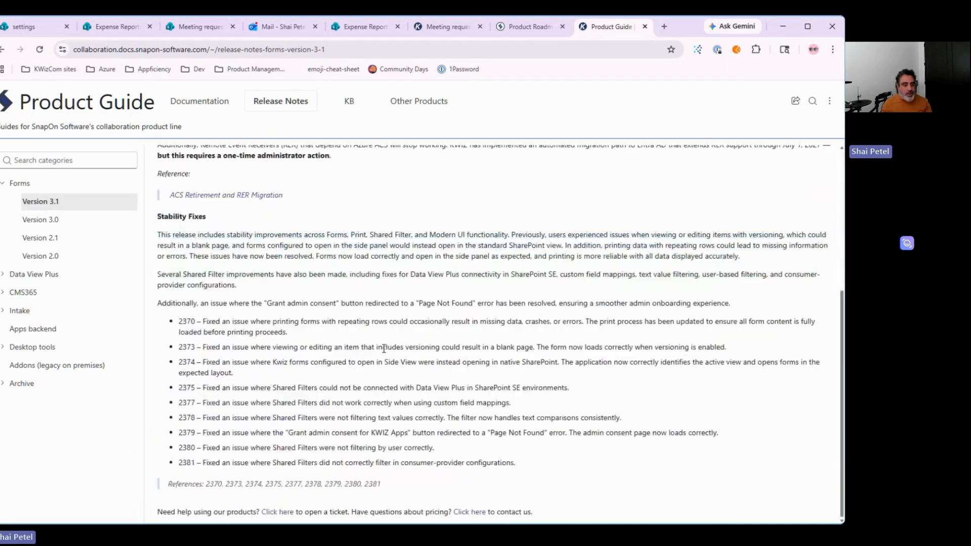
scroll(383, 349, "up", 5)
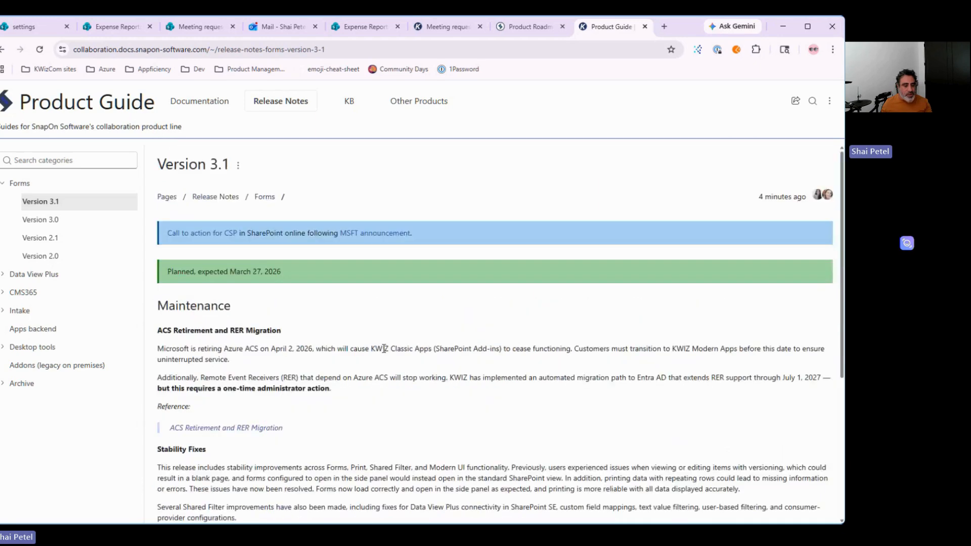